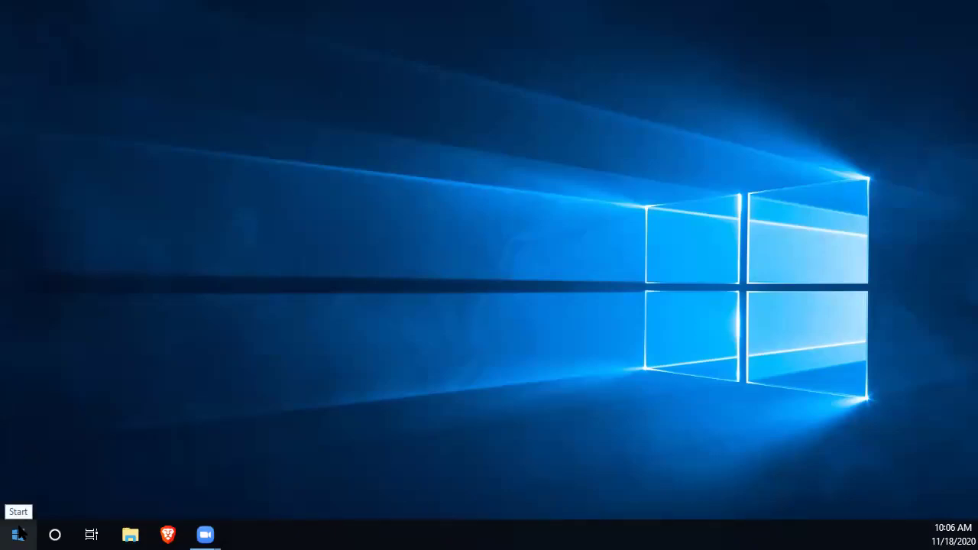
left_click(19, 534)
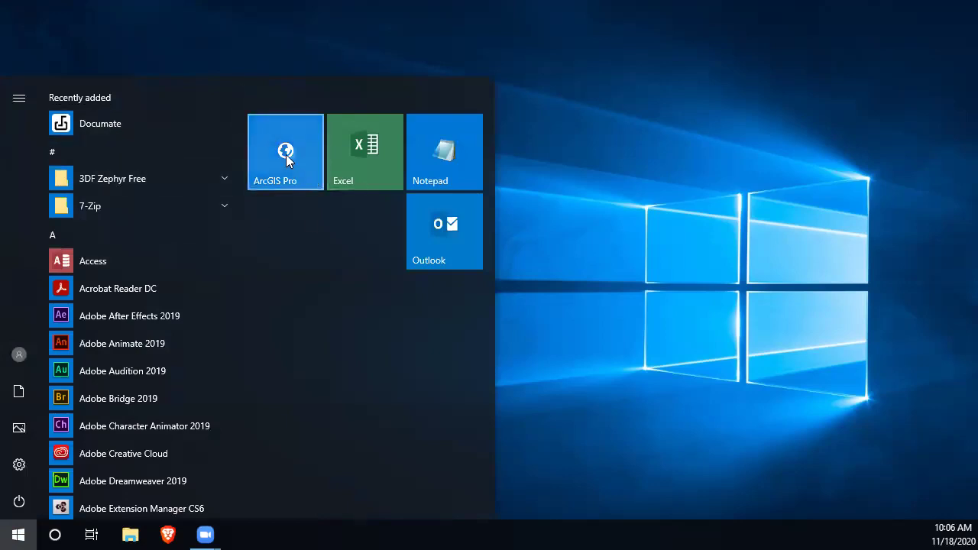
left_click(286, 156)
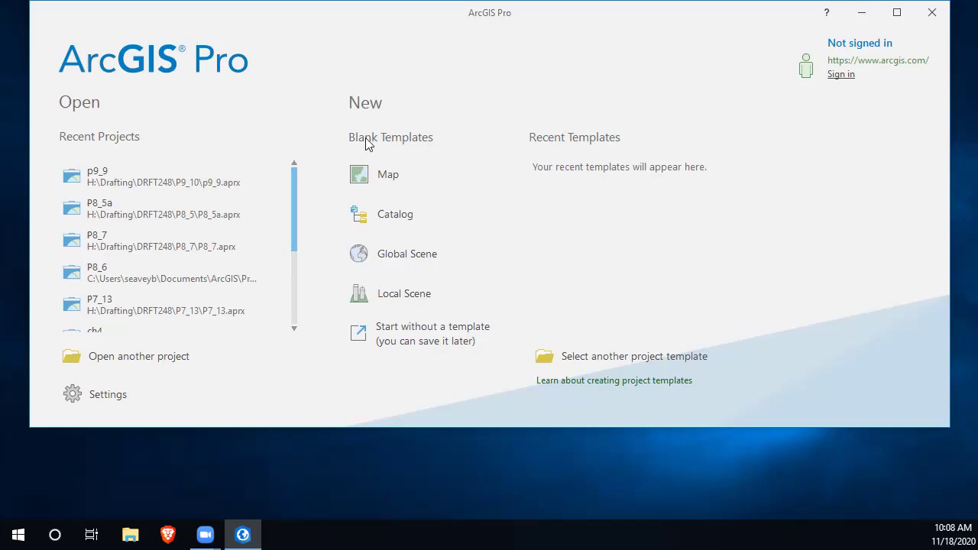
left_click(383, 177)
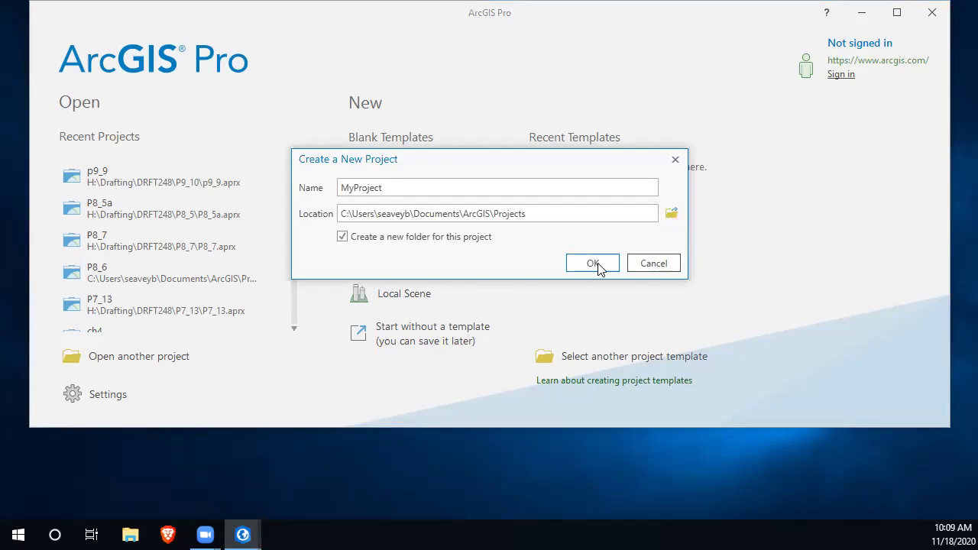
left_click(652, 265)
left_click(932, 12)
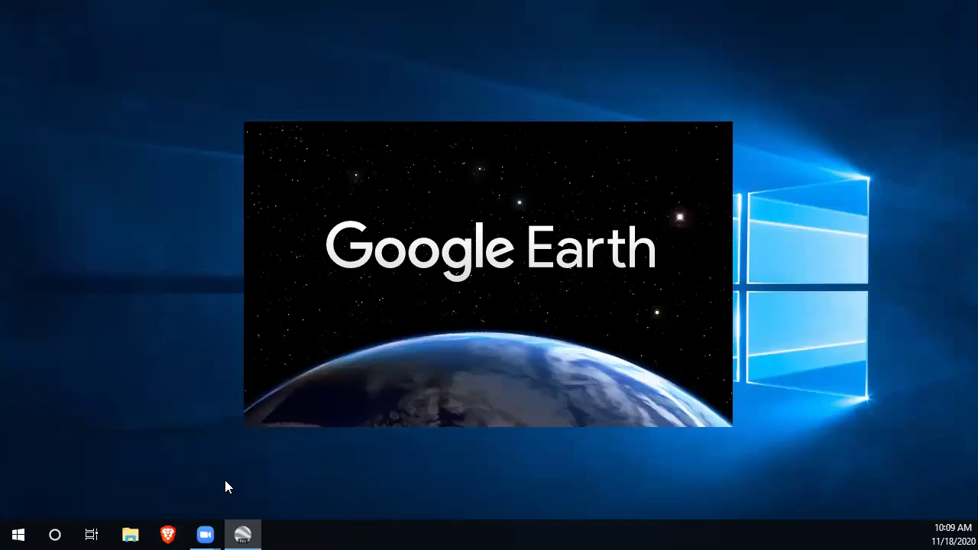
Switch to Google Earth Pro and navigate from the globe view to the Farmington area, following the river west from Navajo Dam.
mouse_move(242, 535)
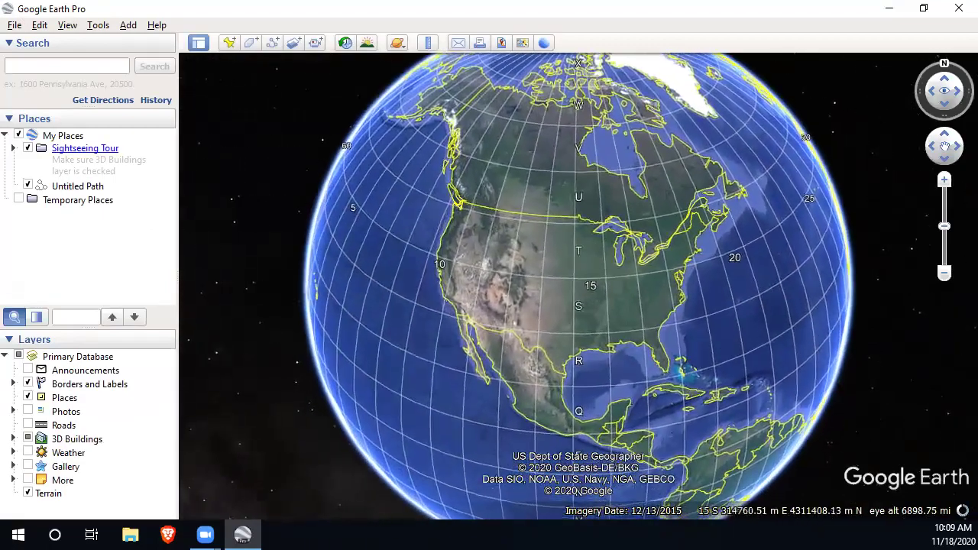
right_click_drag(512, 303, 532, 459)
left_click_drag(478, 391, 436, 458)
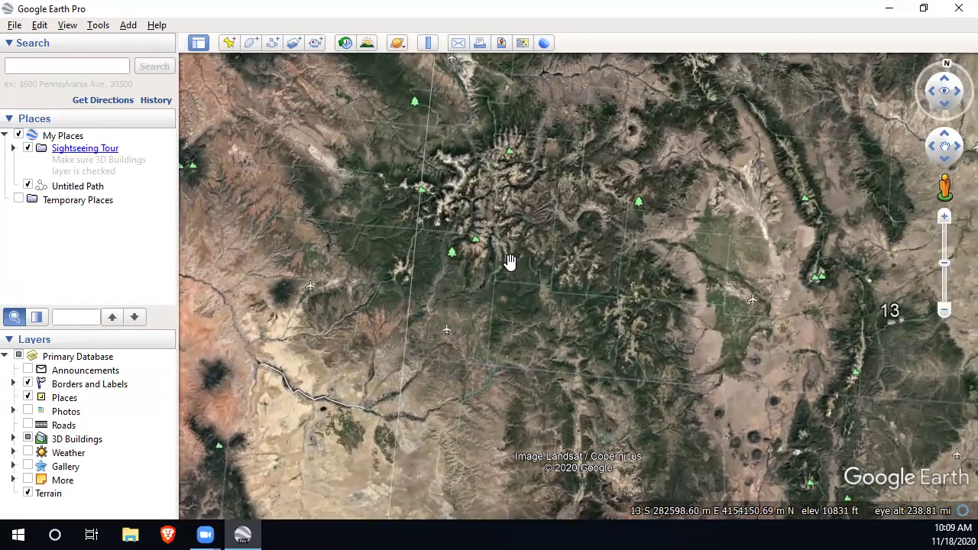
left_click_drag(577, 342, 581, 518)
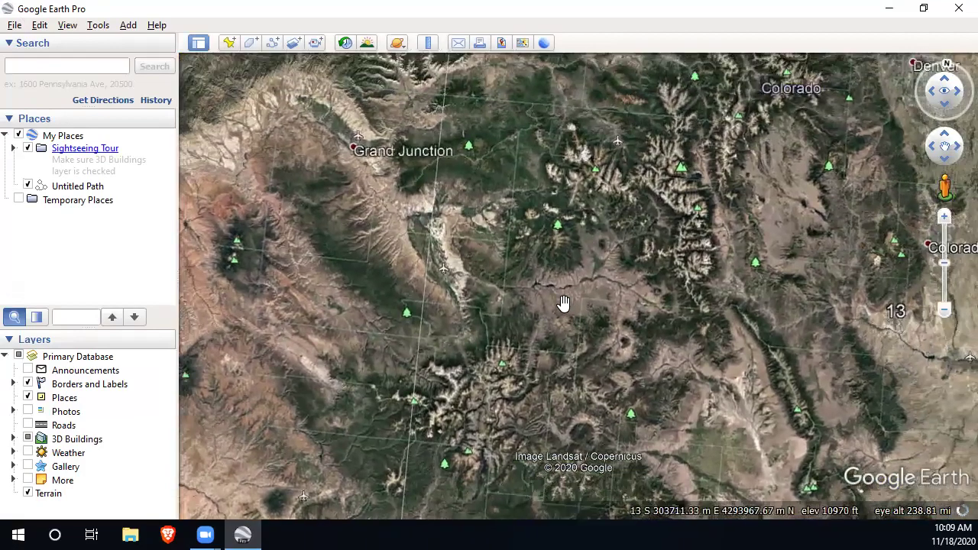
left_click_drag(527, 360, 527, 172)
right_click_drag(496, 354, 520, 502)
left_click_drag(547, 240, 822, 375)
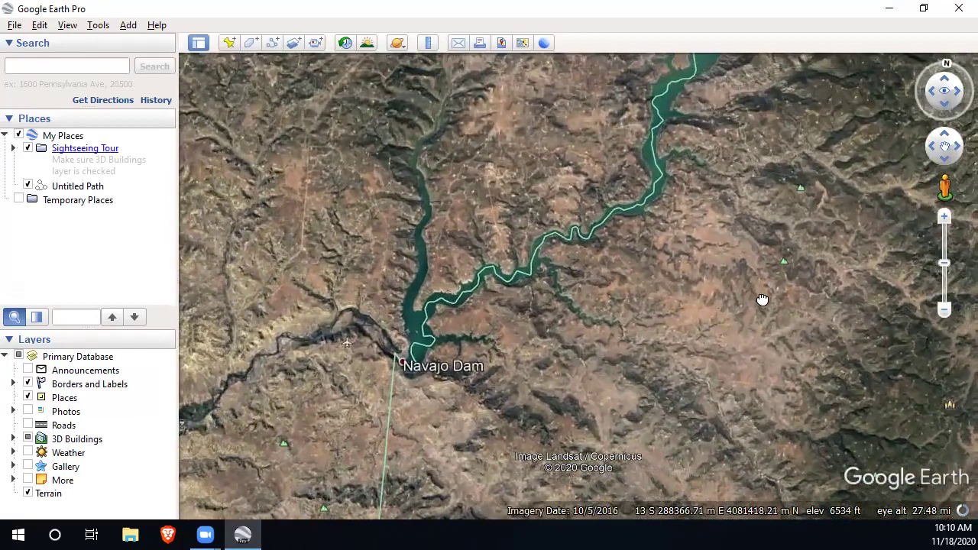
left_click_drag(760, 299, 955, 221)
left_click_drag(214, 369, 734, 323)
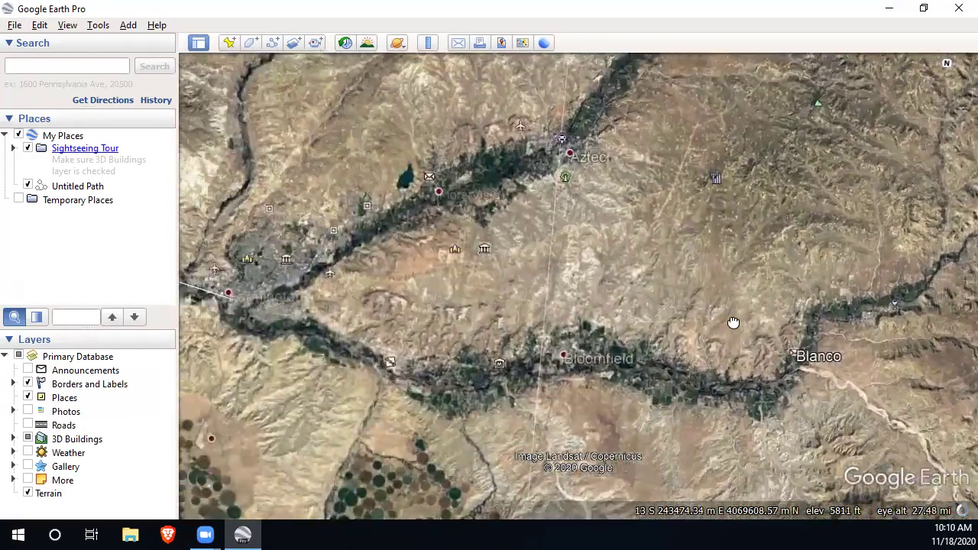
left_click_drag(389, 286, 555, 308)
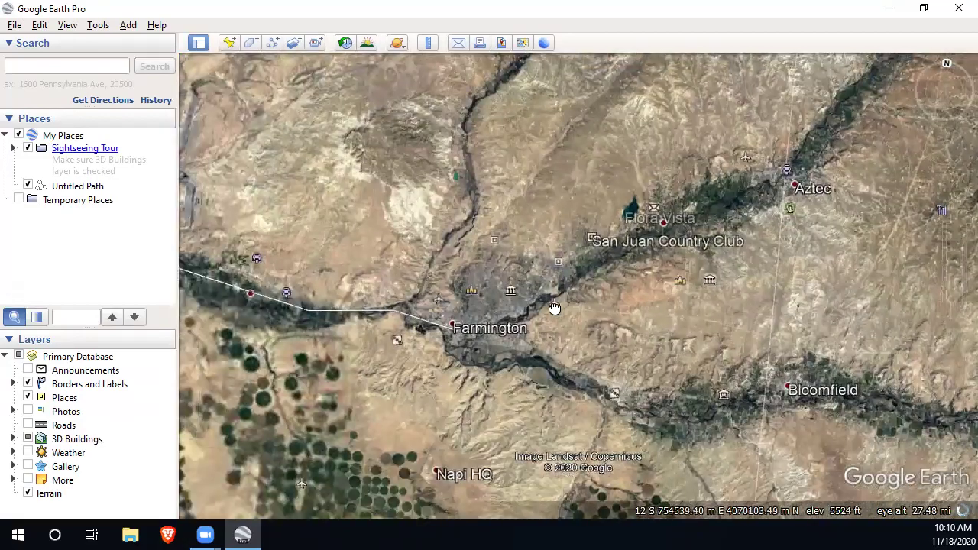
Locate the college campus on the north side of Farmington and view its buildings up close.
scroll(544, 270, "up", 5)
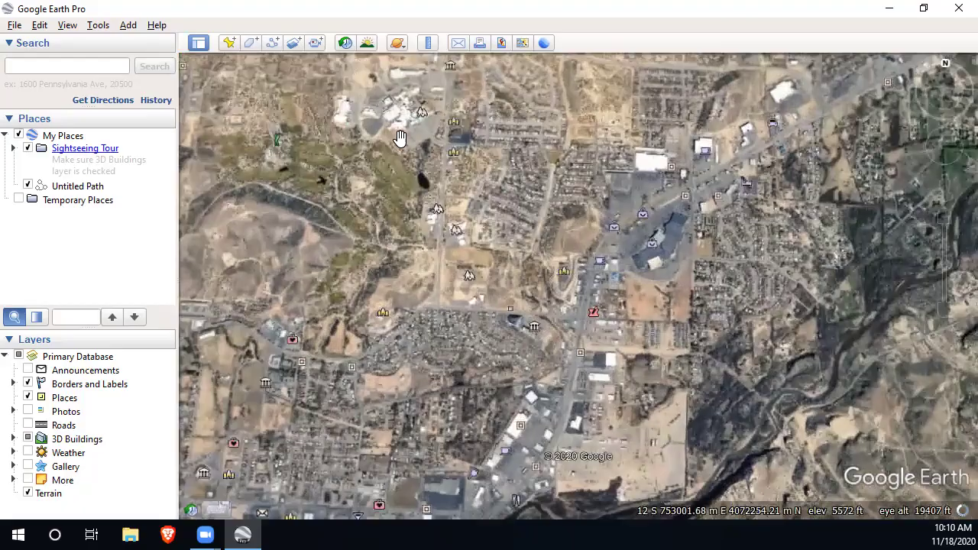
left_click_drag(400, 138, 516, 364)
right_click_drag(513, 299, 551, 475)
left_click_drag(542, 395, 529, 186)
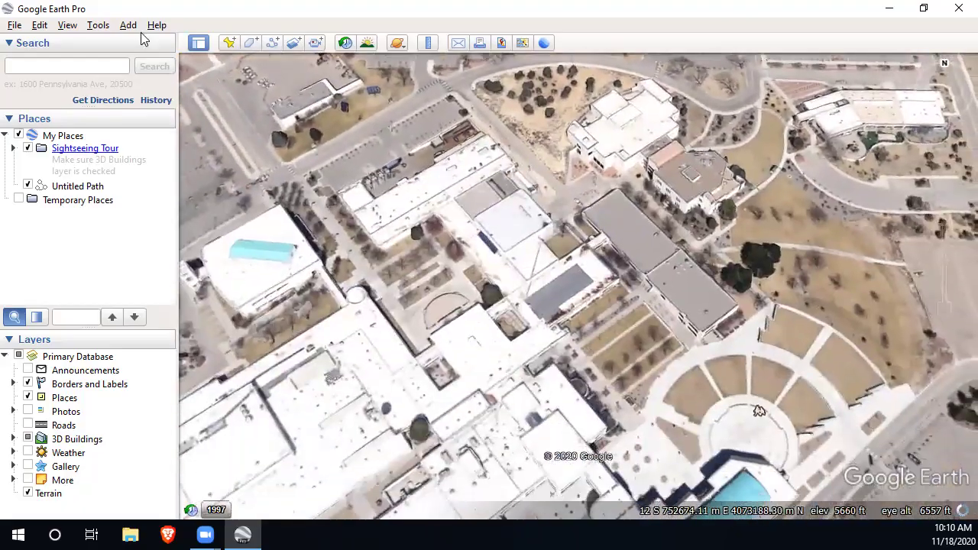
Check the navigation option for automatic tilting while zooming, accept the options, and reset the view to look straight down.
left_click(100, 25)
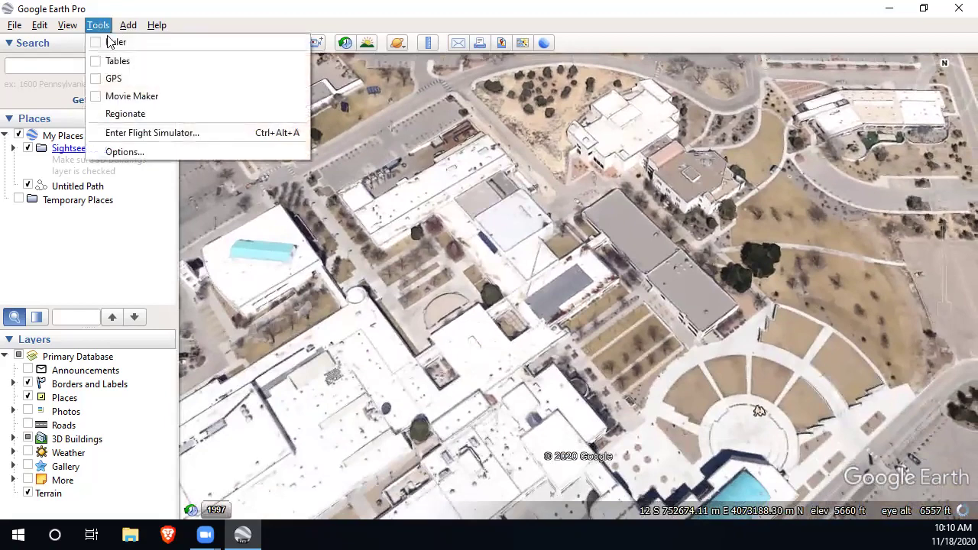
left_click(126, 152)
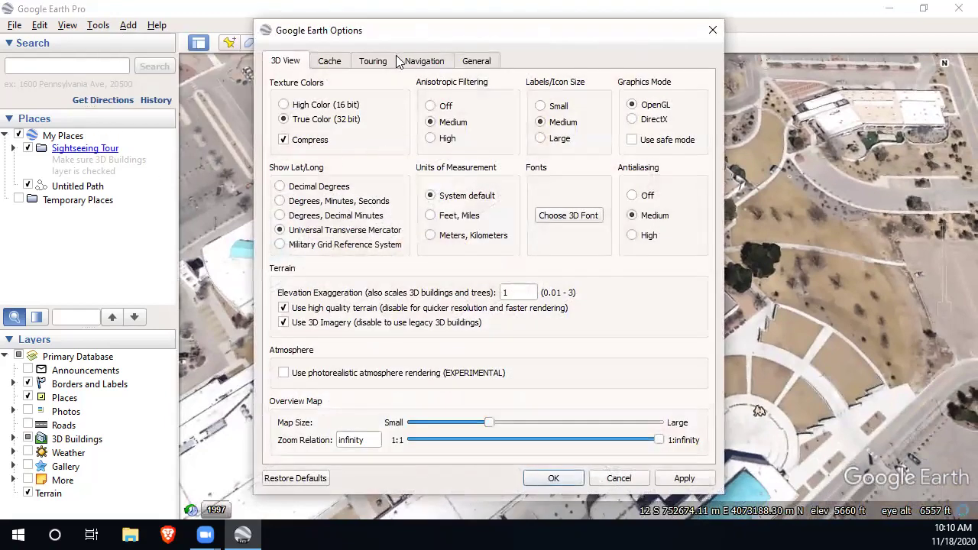
left_click(413, 64)
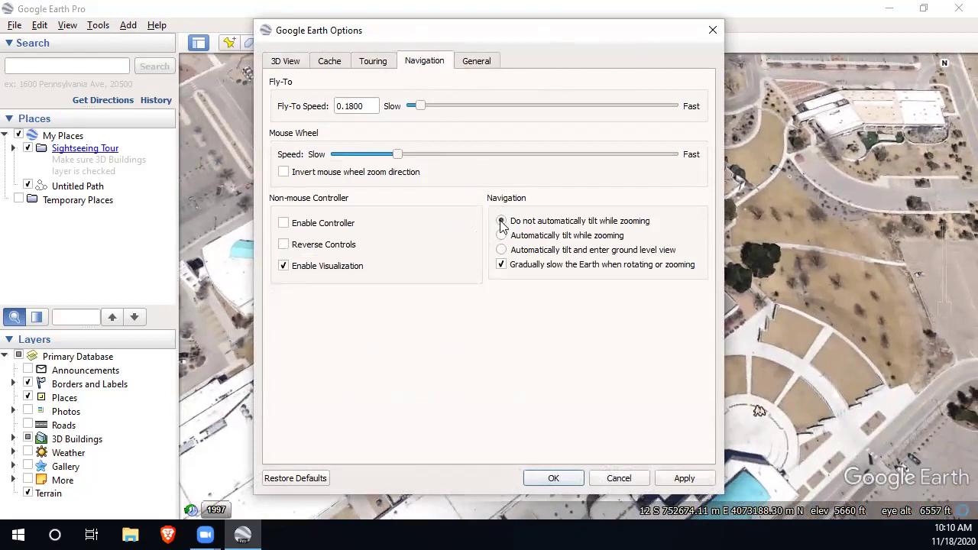
left_click(554, 479)
key("r")
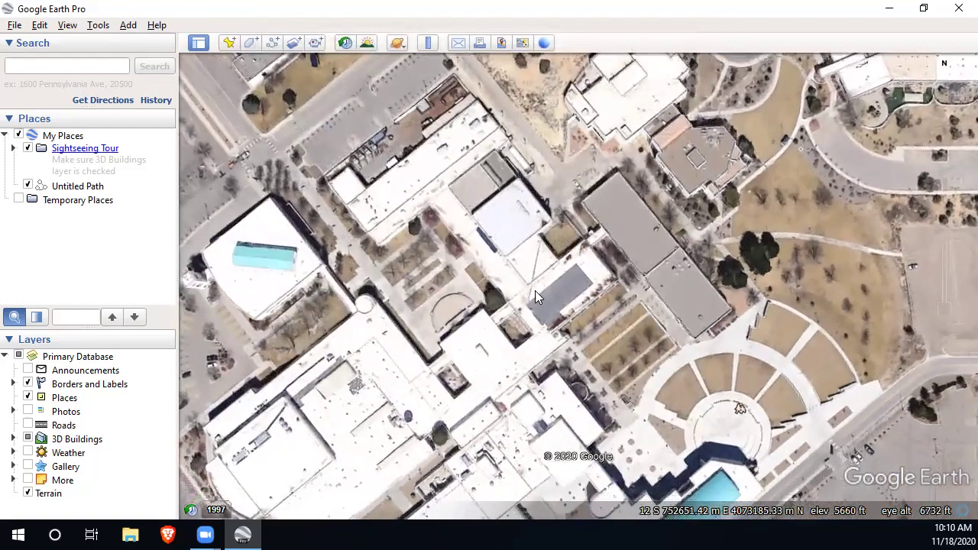
Examine the campus buildings, the semicircular amphitheater, the lawn east of them and the adjoining parking lots and road.
left_click_drag(687, 227, 795, 317)
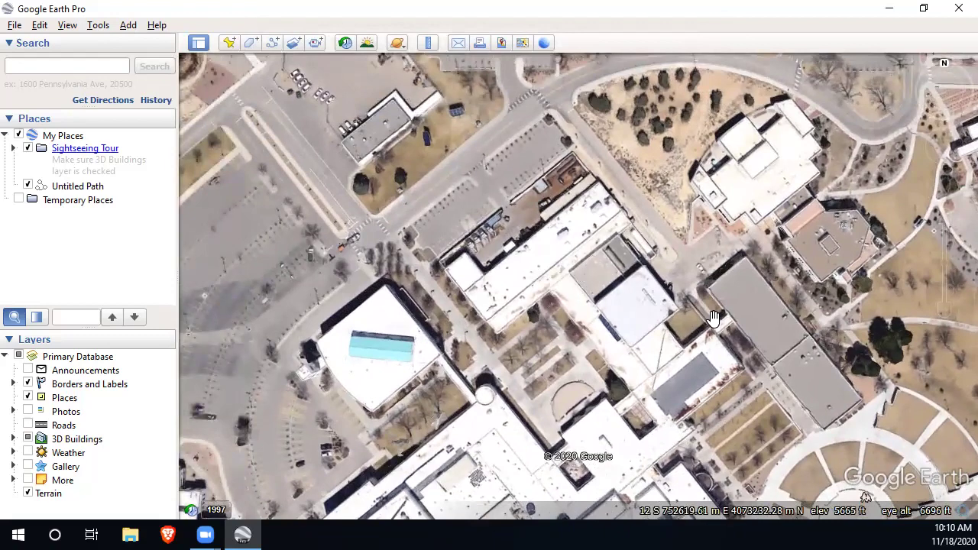
left_click_drag(796, 341, 747, 300)
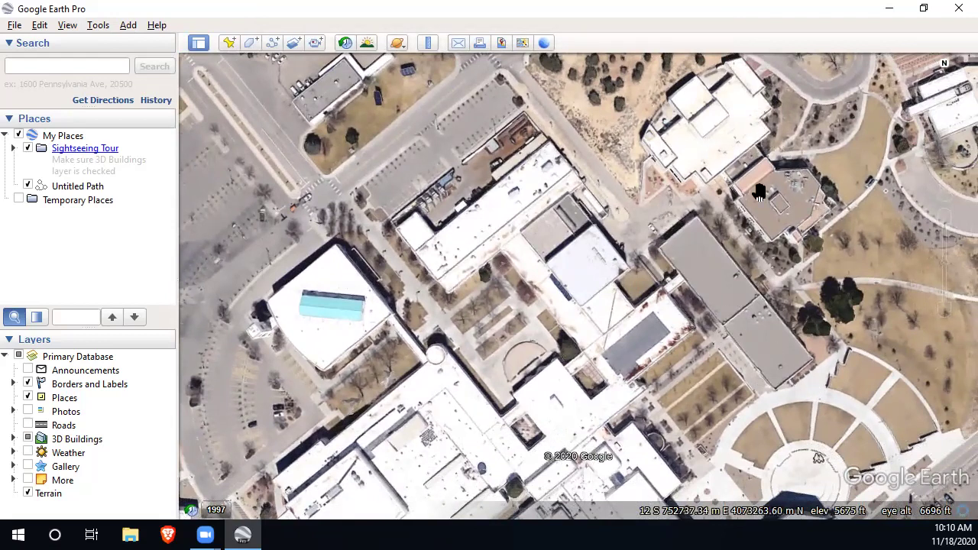
scroll(755, 204, "up", 1)
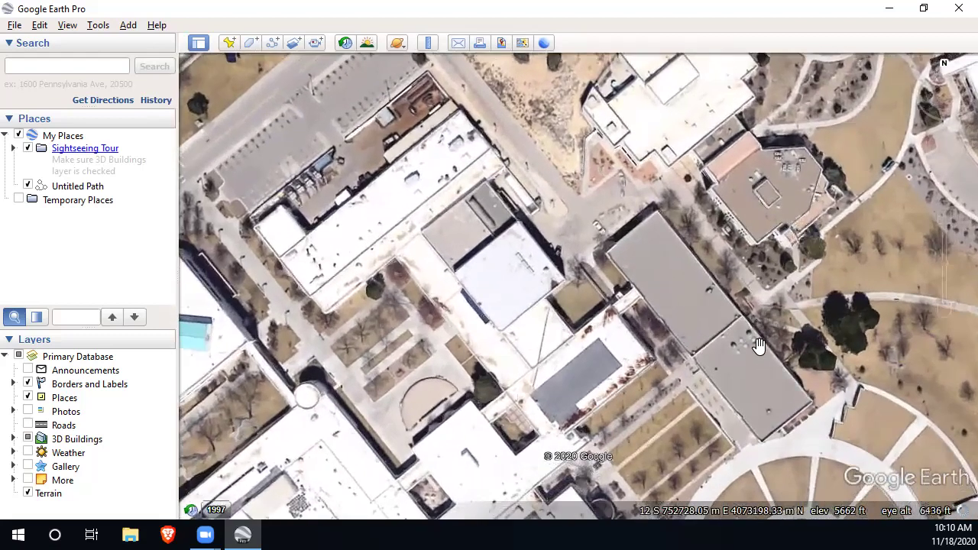
left_click_drag(748, 369, 598, 228)
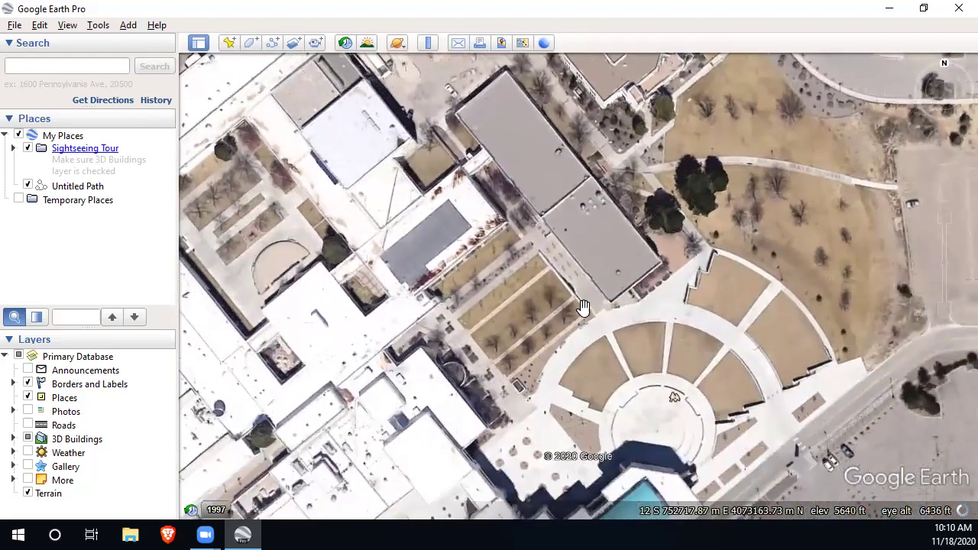
left_click_drag(786, 254, 613, 339)
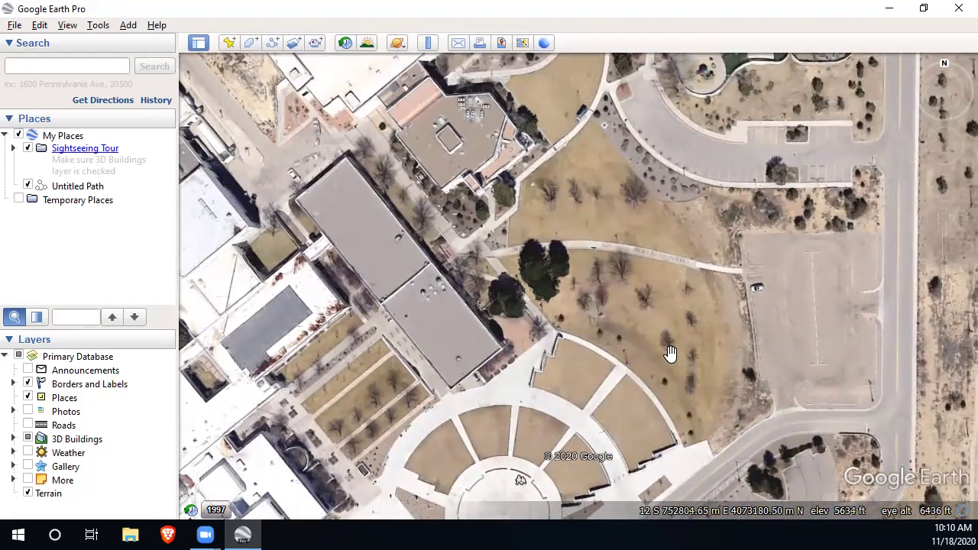
left_click_drag(651, 350, 581, 296)
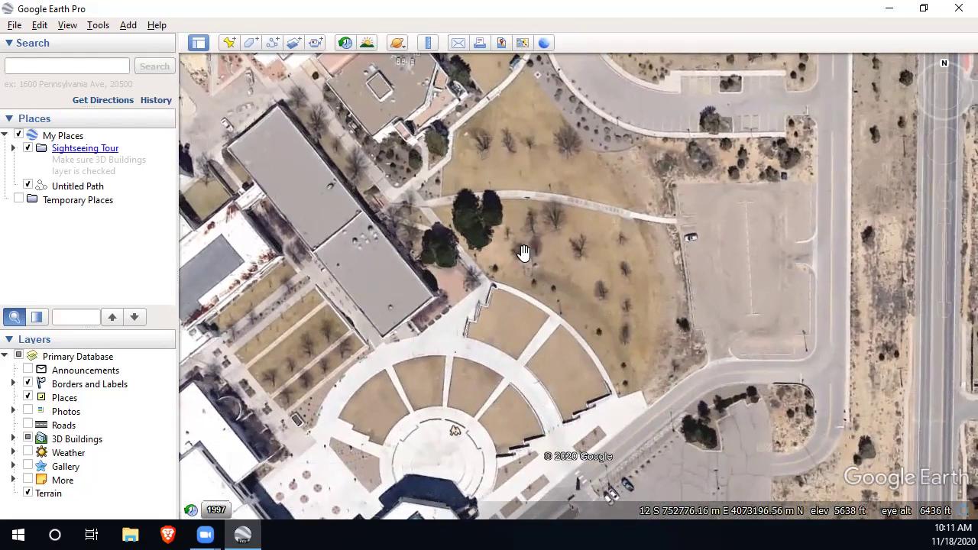
mouse_move(922, 184)
left_click_drag(889, 437, 808, 327)
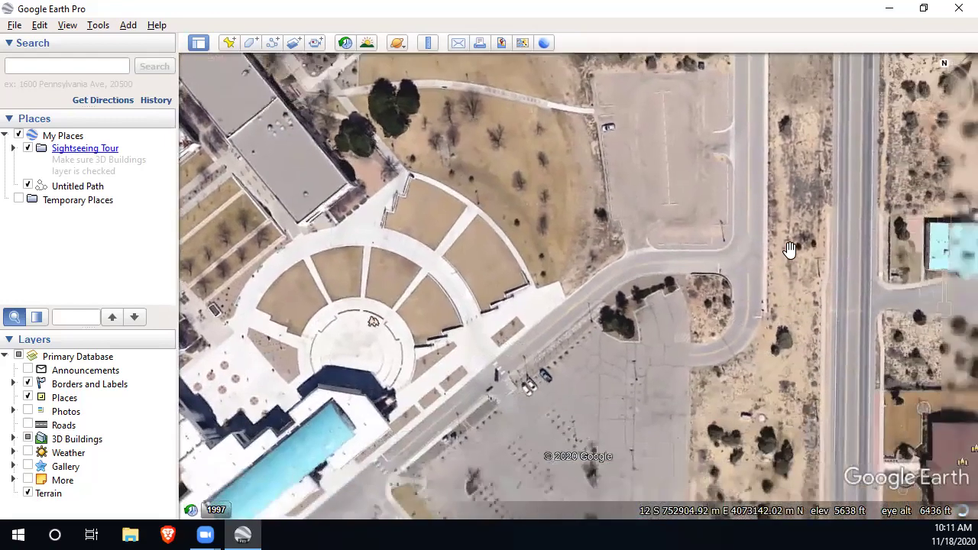
left_click_drag(789, 436, 736, 278)
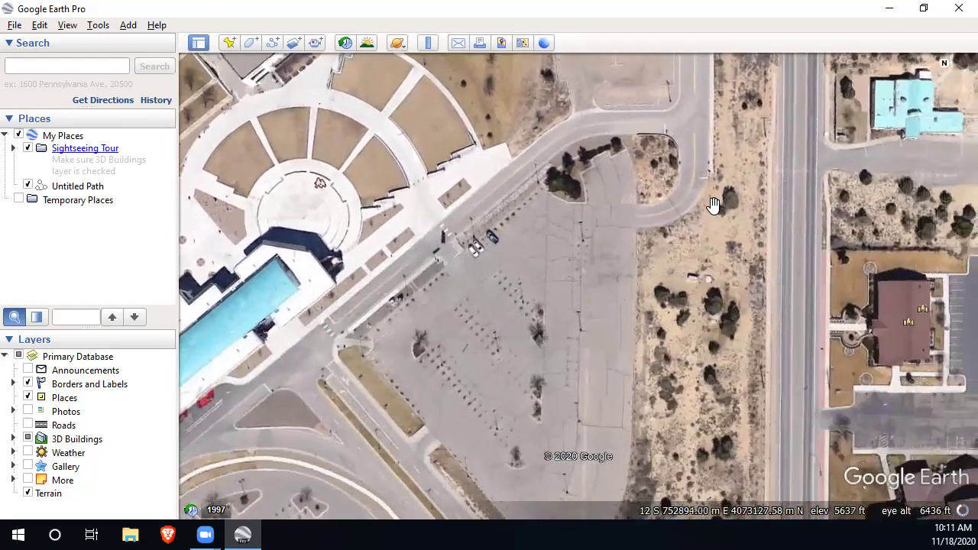
left_click_drag(712, 216, 711, 472)
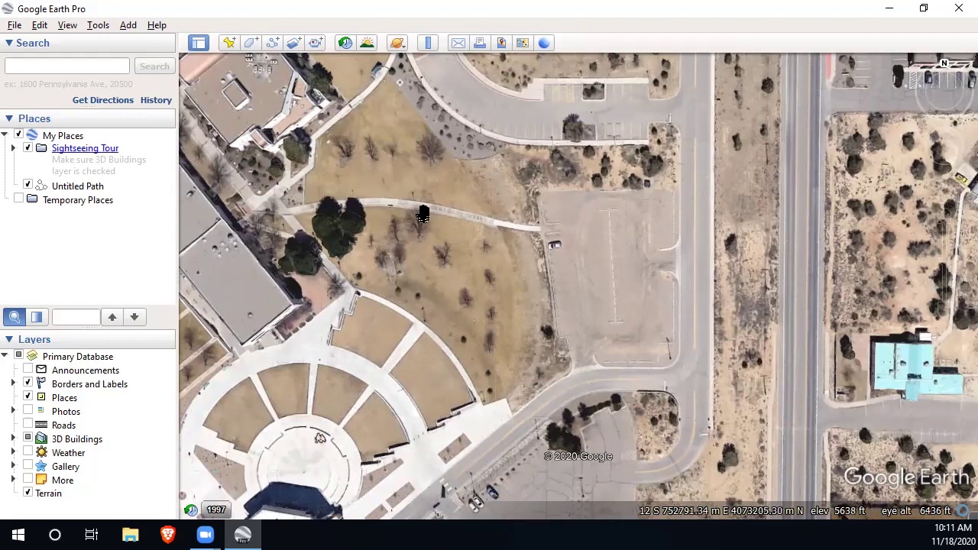
left_click_drag(411, 220, 415, 261)
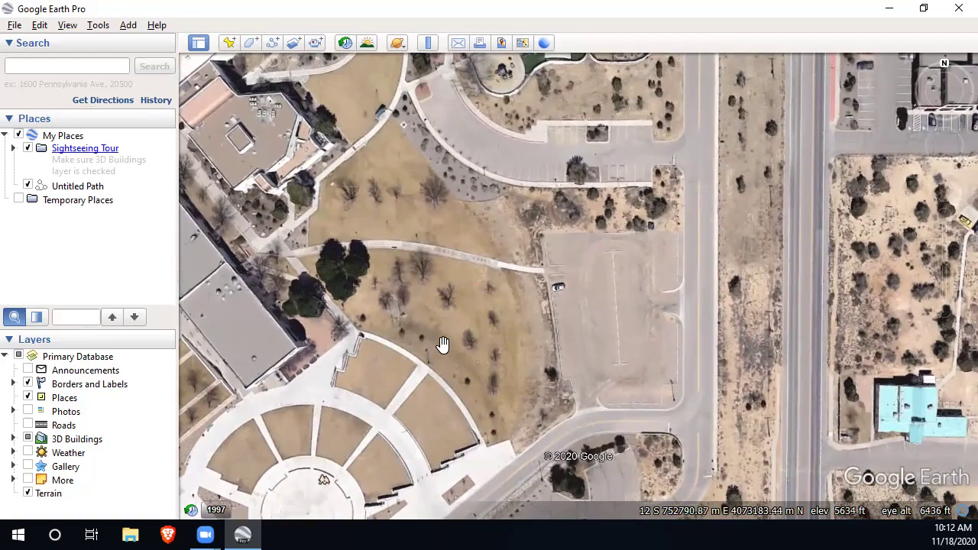
Inspect the lawn beside the amphitheater from a tilted and rotated 3D angle, and restore the north-up overhead view.
right_click_drag(475, 370, 463, 443)
middle_click_drag(441, 338, 428, 466)
mouse_move(465, 344)
right_mouse_down()
mouse_move(465, 538)
mouse_move(456, 356)
mouse_move(448, 403)
mouse_move(435, 415)
mouse_move(426, 389)
mouse_move(421, 435)
mouse_move(428, 424)
mouse_move(543, 395)
mouse_move(537, 421)
mouse_move(624, 405)
mouse_move(813, 334)
mouse_move(454, 361)
mouse_move(537, 336)
right_mouse_up()
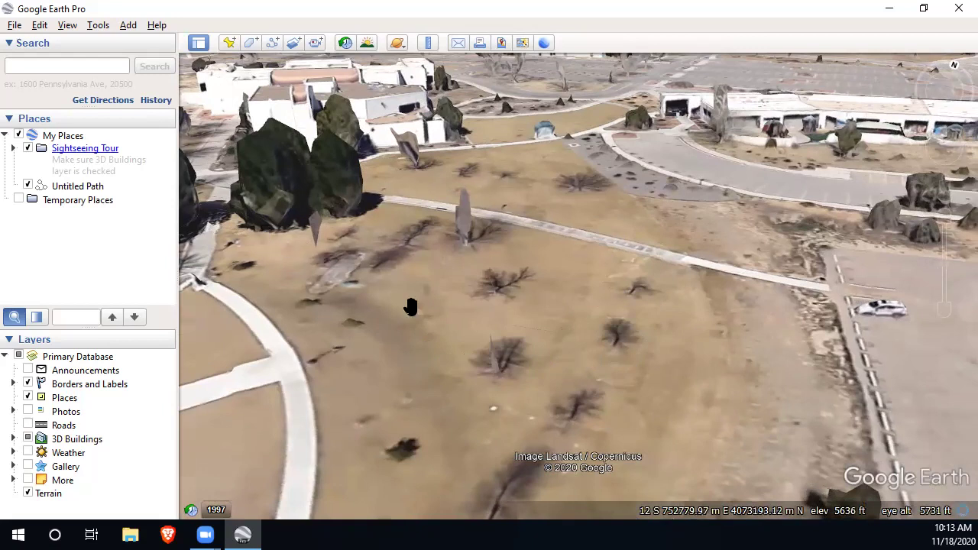
middle_click_drag(502, 359, 508, 93)
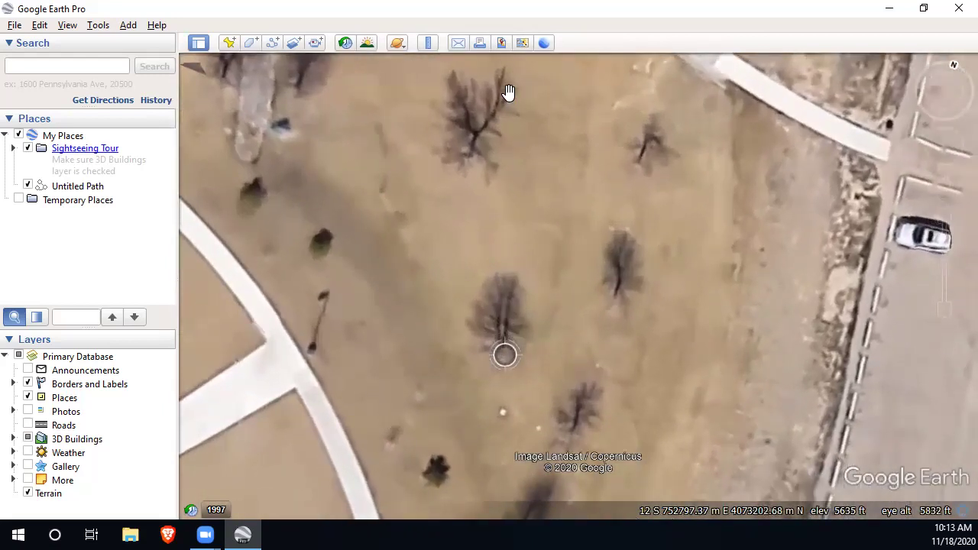
key("n")
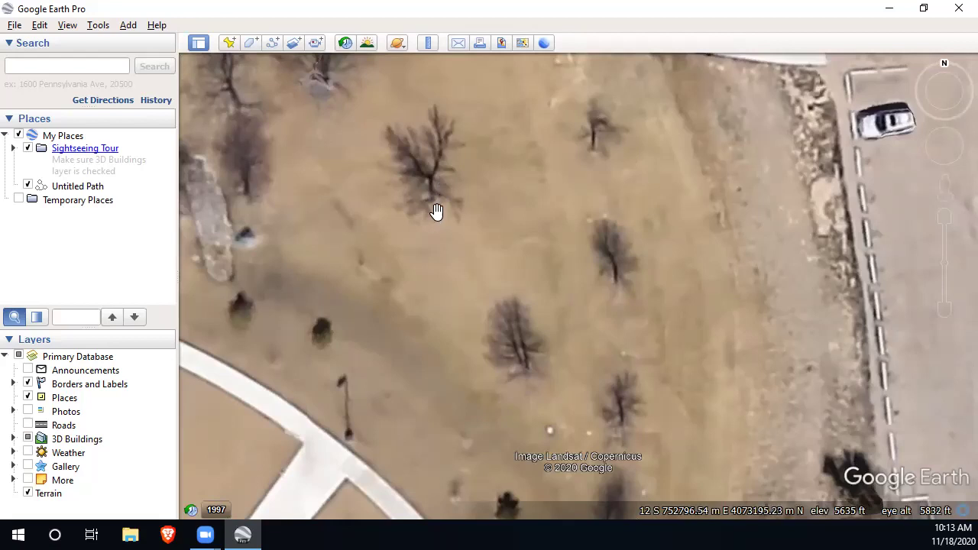
Close Google Earth, switch to AutoCAD and look through the recent documents on its Start page.
left_click(958, 12)
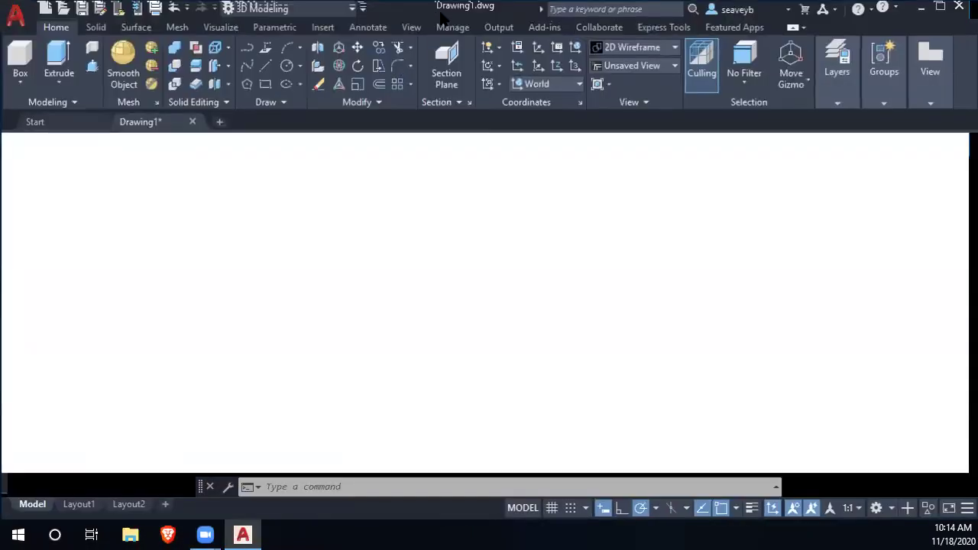
left_click(44, 124)
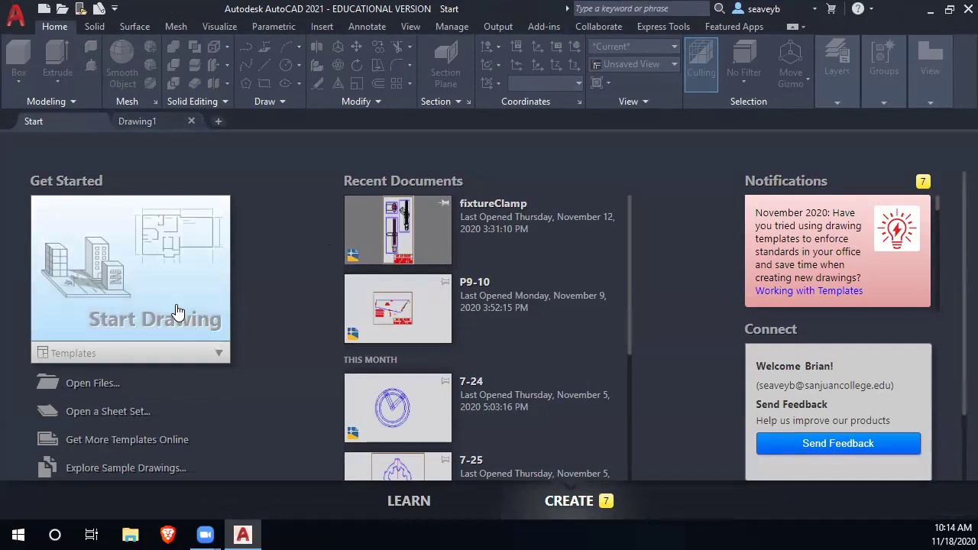
scroll(465, 313, "down", 5)
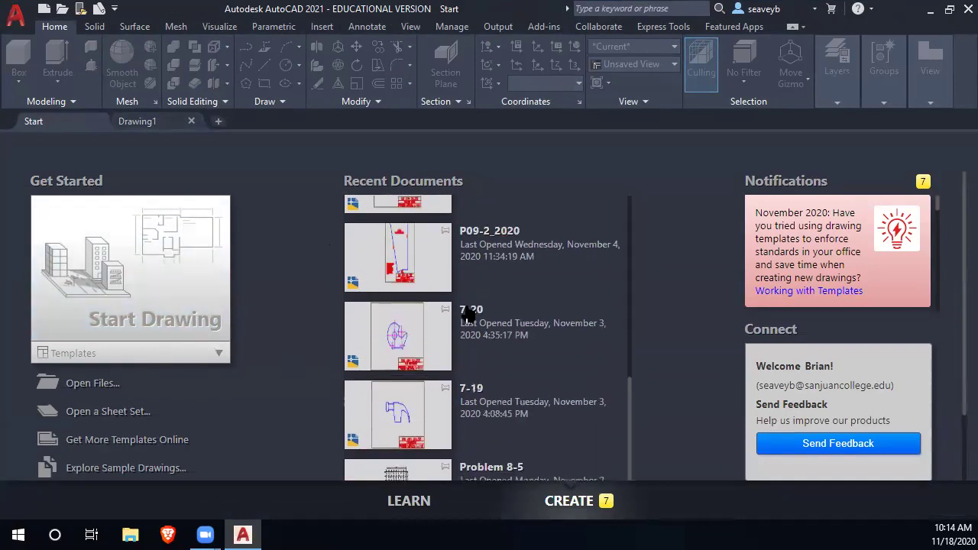
scroll(517, 326, "down", 2)
scroll(519, 327, "up", 2)
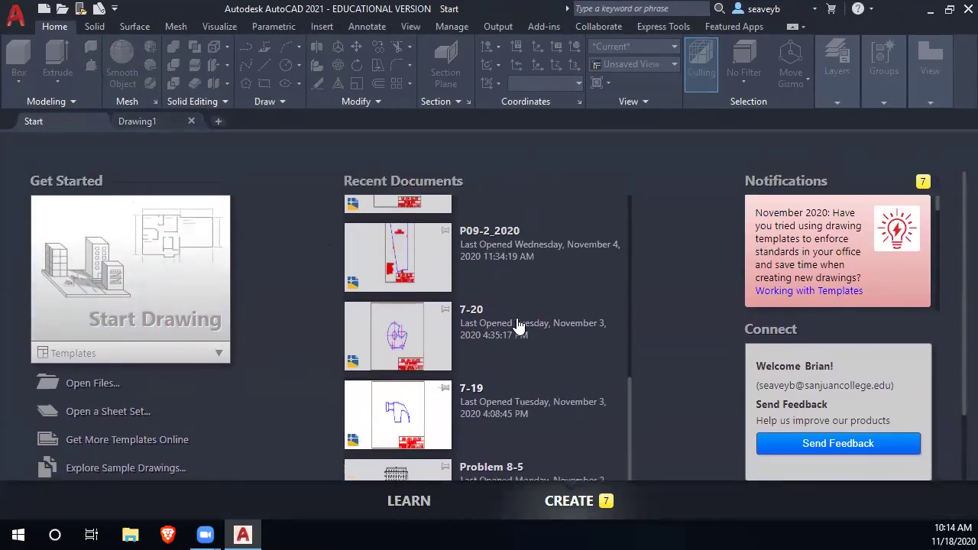
scroll(504, 327, "up", 5)
scroll(495, 327, "down", 2)
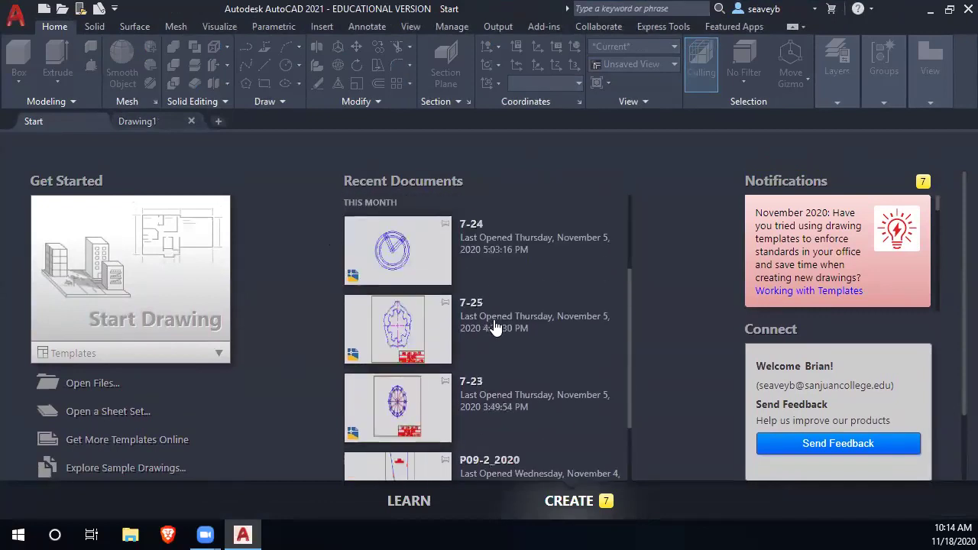
scroll(495, 327, "up", 3)
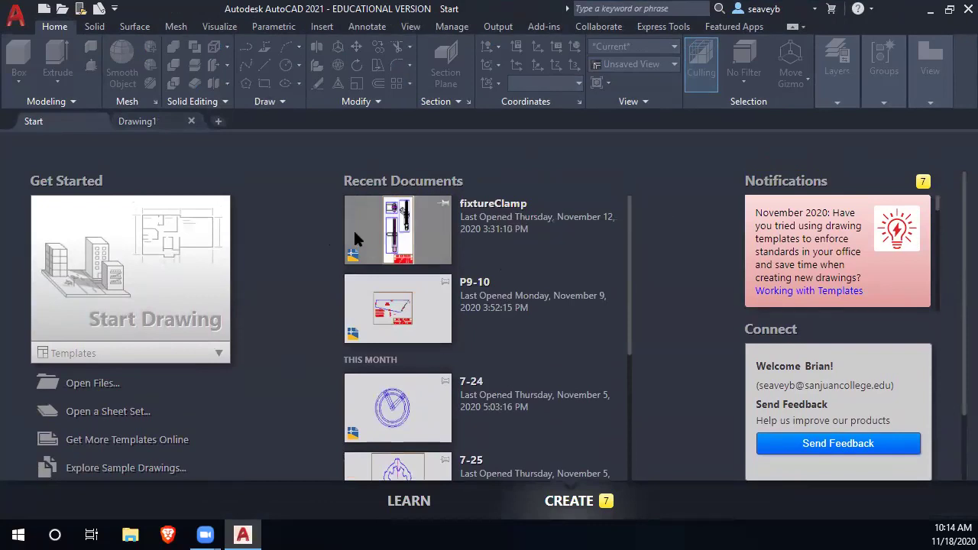
Bring up the file selection dialog and preview P10-1.dwg in the DRFT248 folder.
left_click(93, 384)
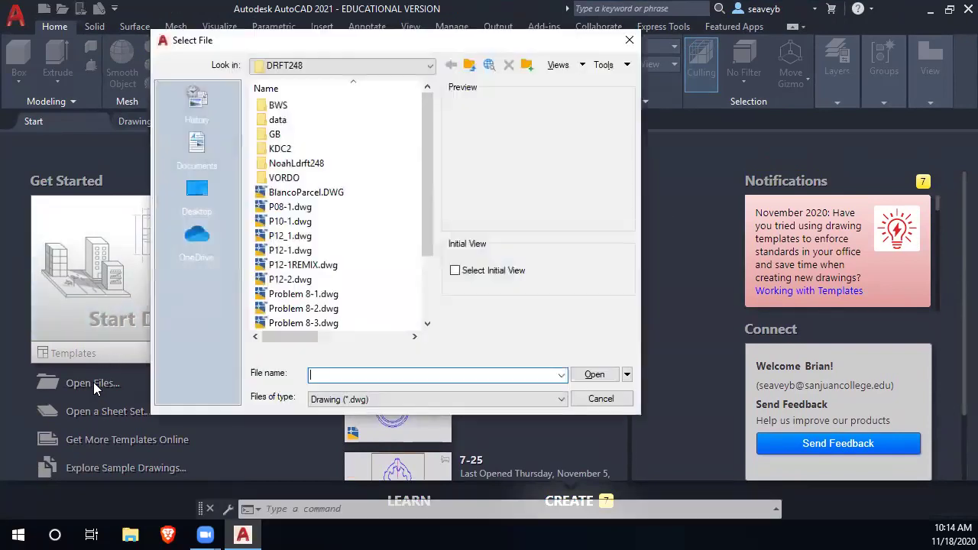
left_click(289, 221)
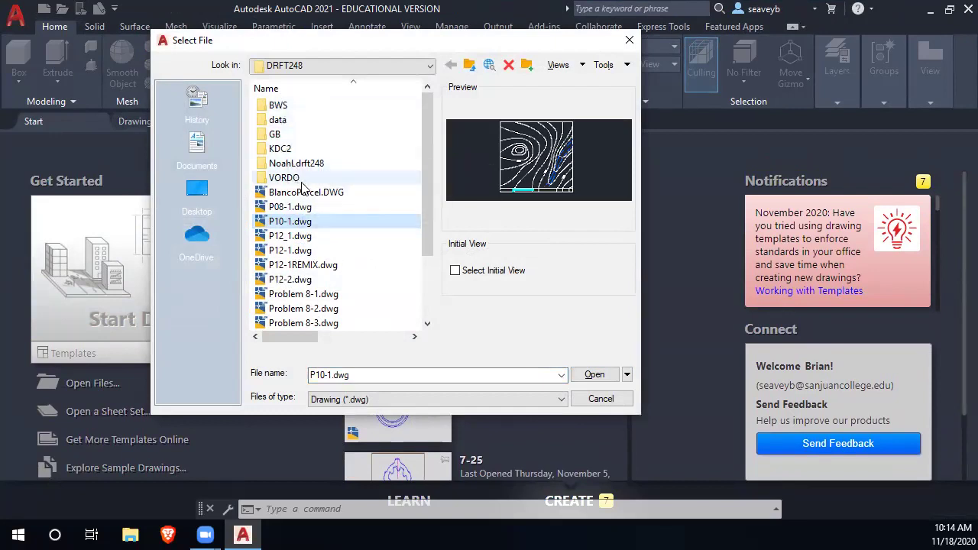
mouse_move(429, 129)
left_mouse_down()
mouse_move(432, 248)
mouse_move(415, 121)
left_mouse_up()
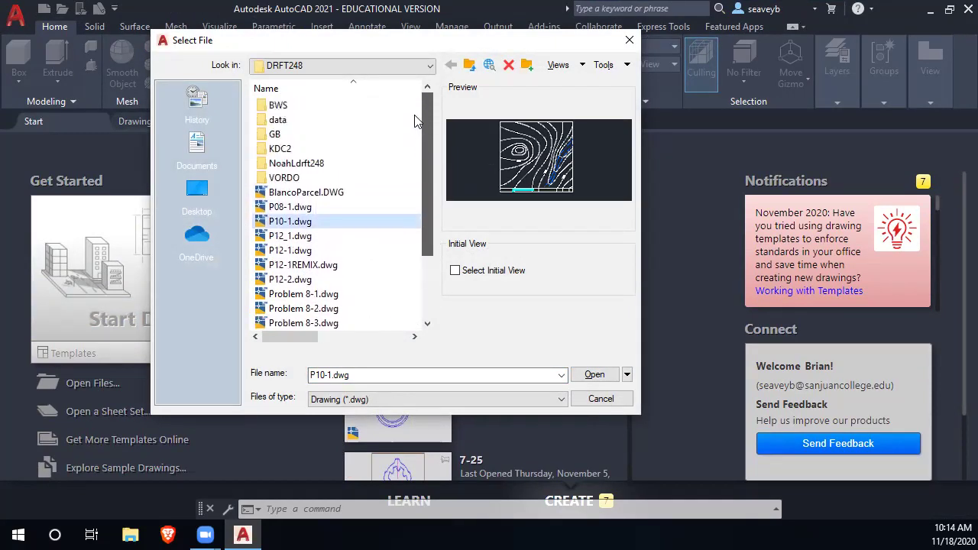
Browse to the DWG's folder inside Drafting\DRFT248 on the H: drive.
left_click(429, 67)
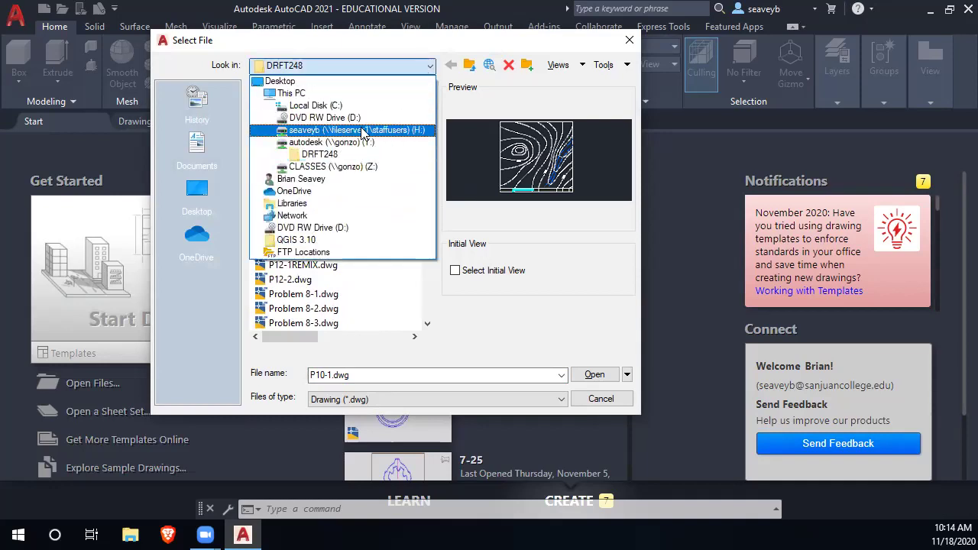
left_click(362, 132)
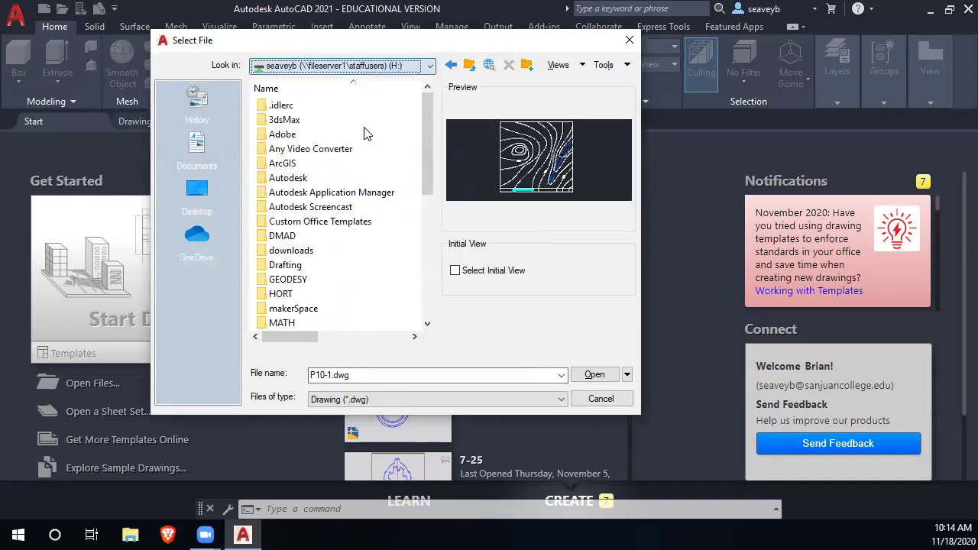
double_click(290, 269)
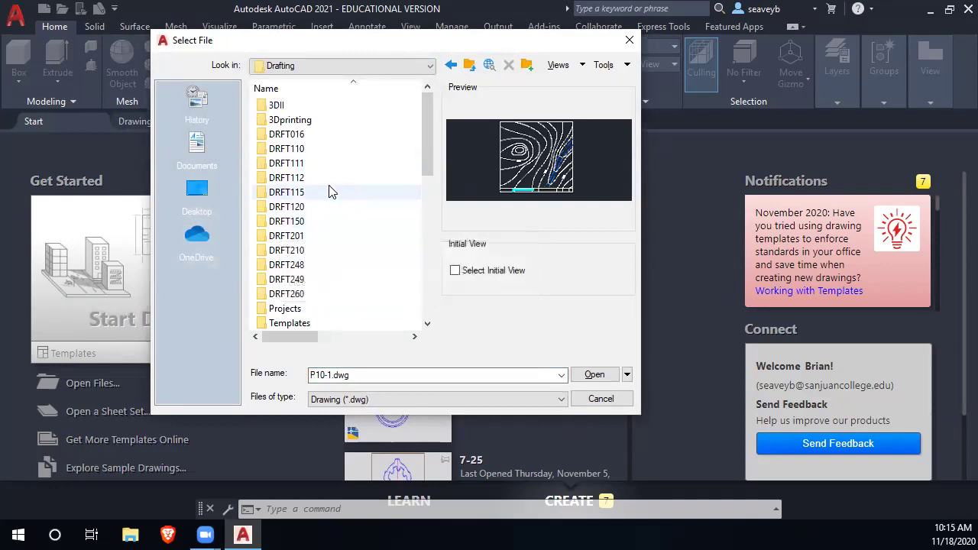
double_click(300, 273)
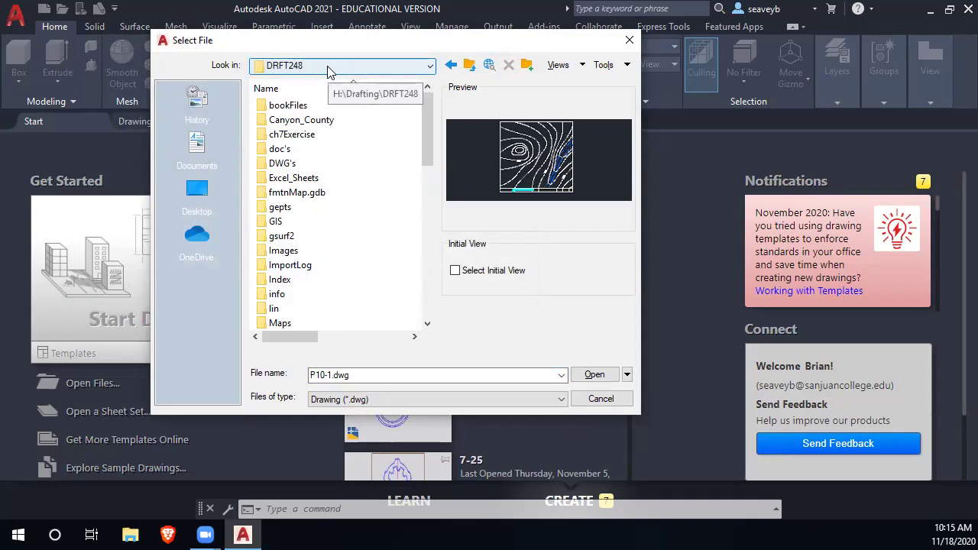
double_click(282, 163)
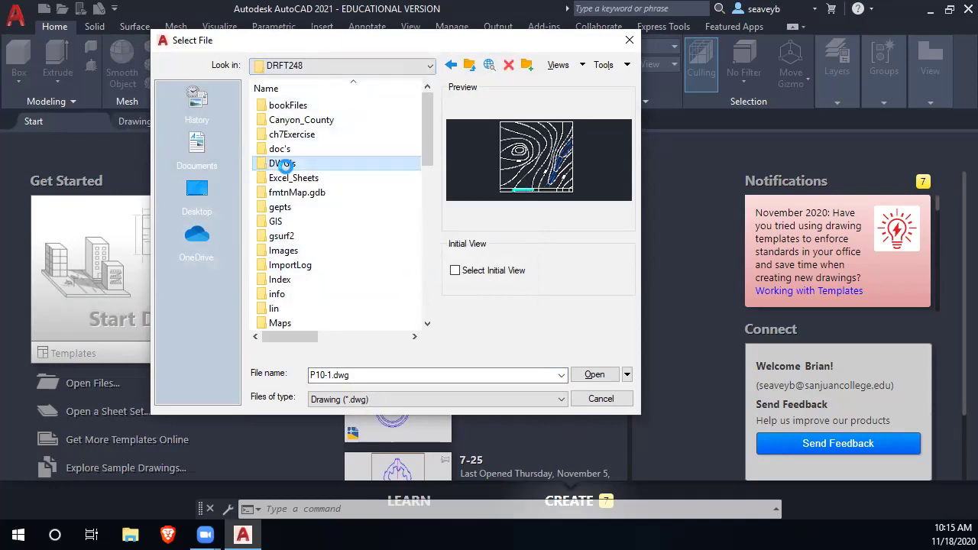
Look through the drawings in the DWG's folder and preview P10-1 (1).dwg.
scroll(321, 272, "down", 7)
scroll(321, 271, "down", 15)
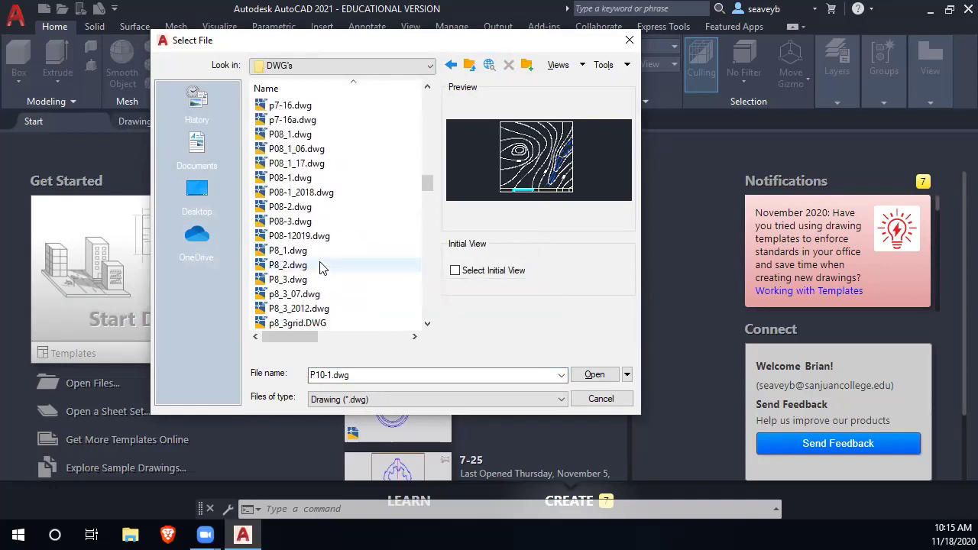
scroll(321, 268, "down", 5)
scroll(317, 267, "down", 12)
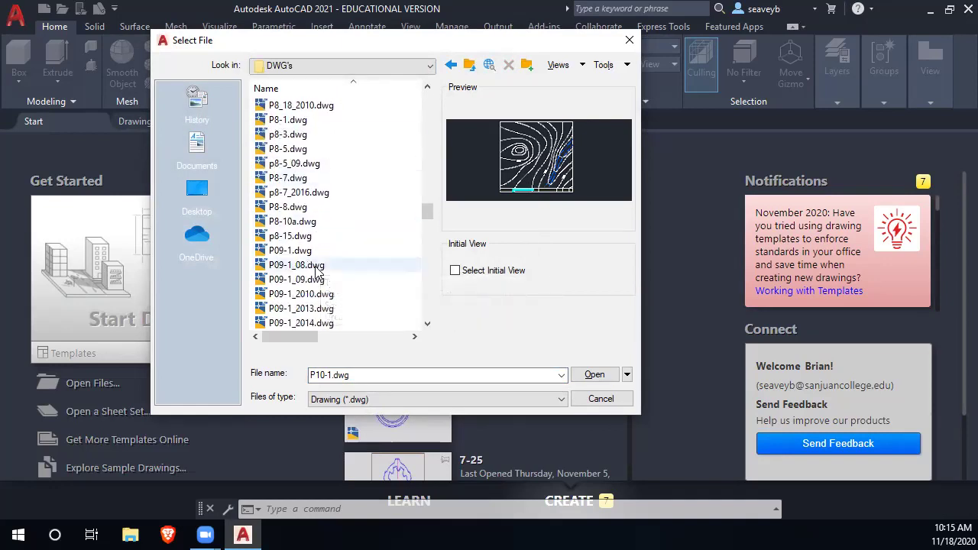
scroll(309, 283, "down", 8)
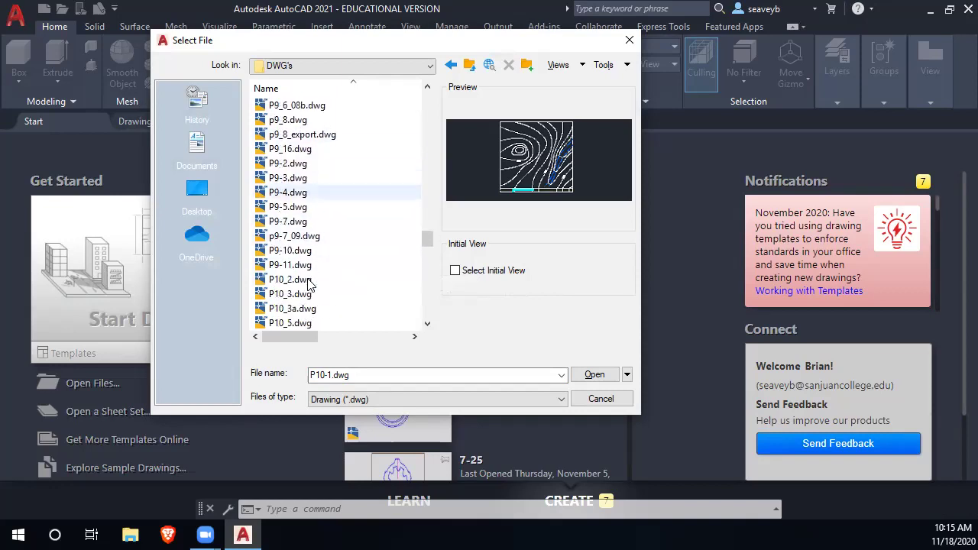
left_click(306, 310)
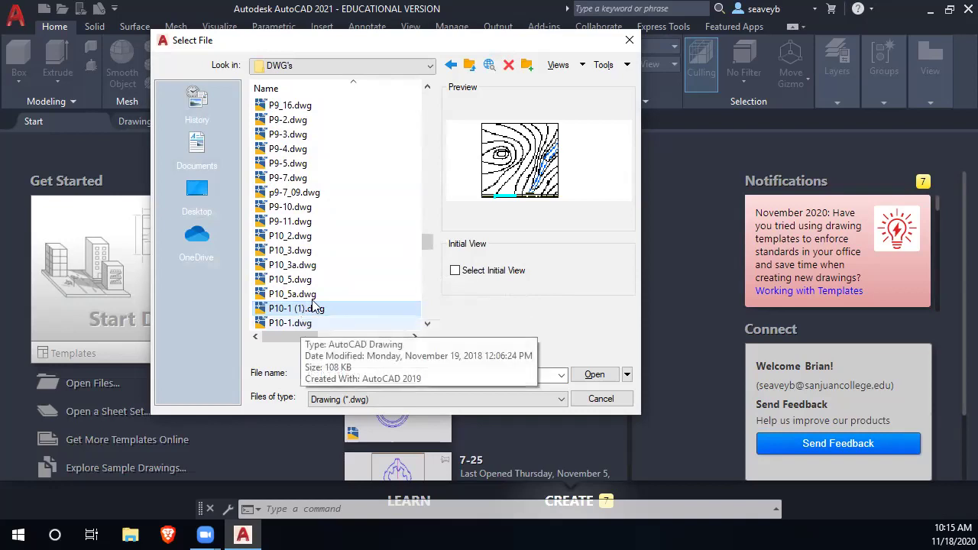
scroll(329, 283, "down", 2)
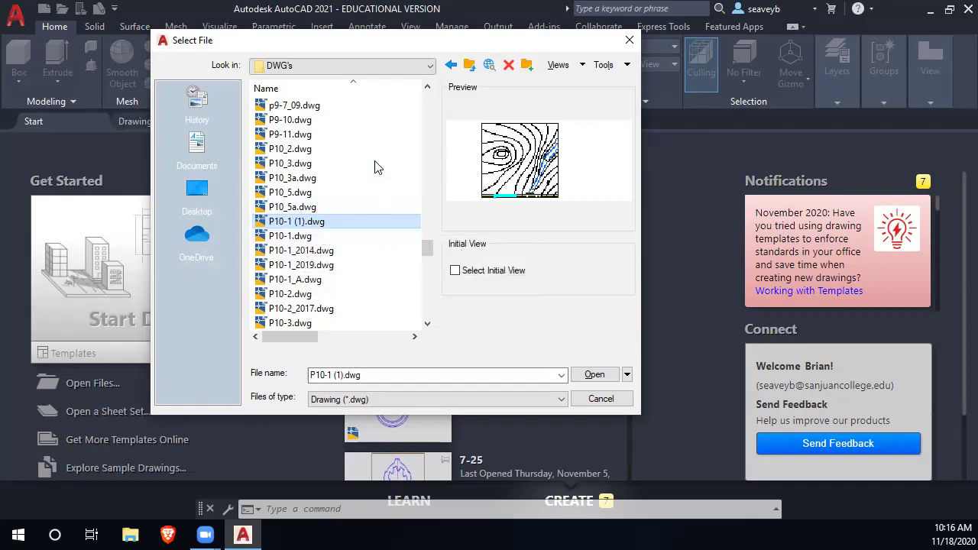
Return to the parent DRFT248 folder and preview the P10-1.dwg stored there.
left_click(449, 67)
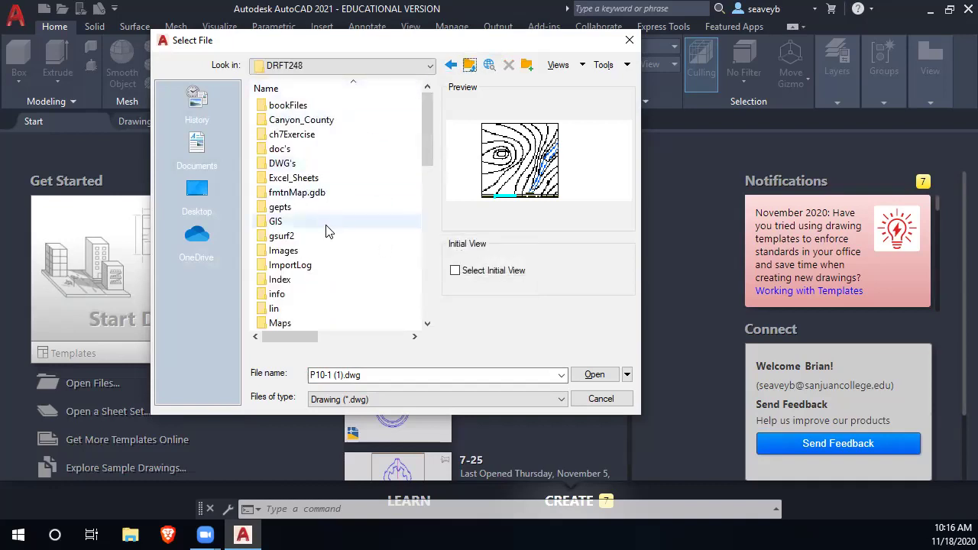
scroll(327, 237, "down", 5)
scroll(326, 246, "down", 4)
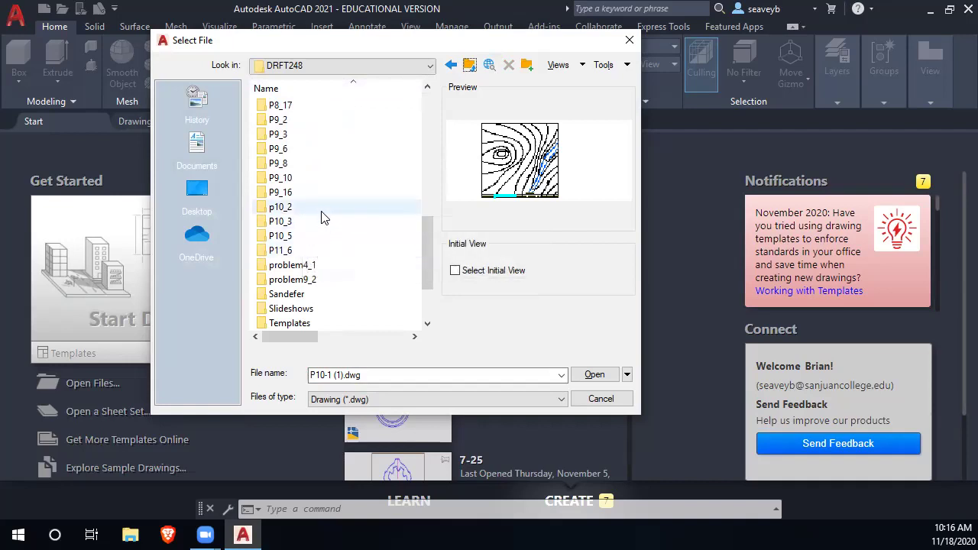
left_click_drag(428, 241, 429, 283)
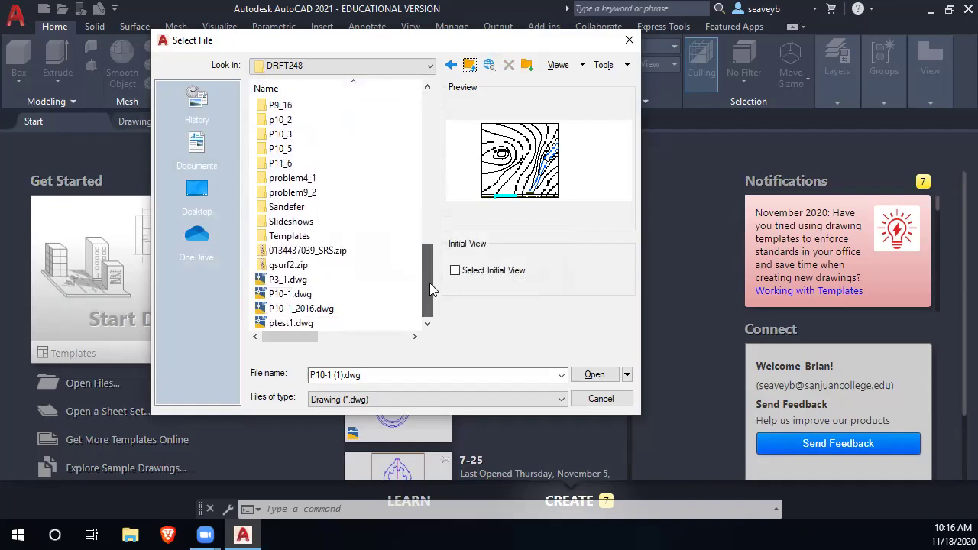
left_click(281, 300)
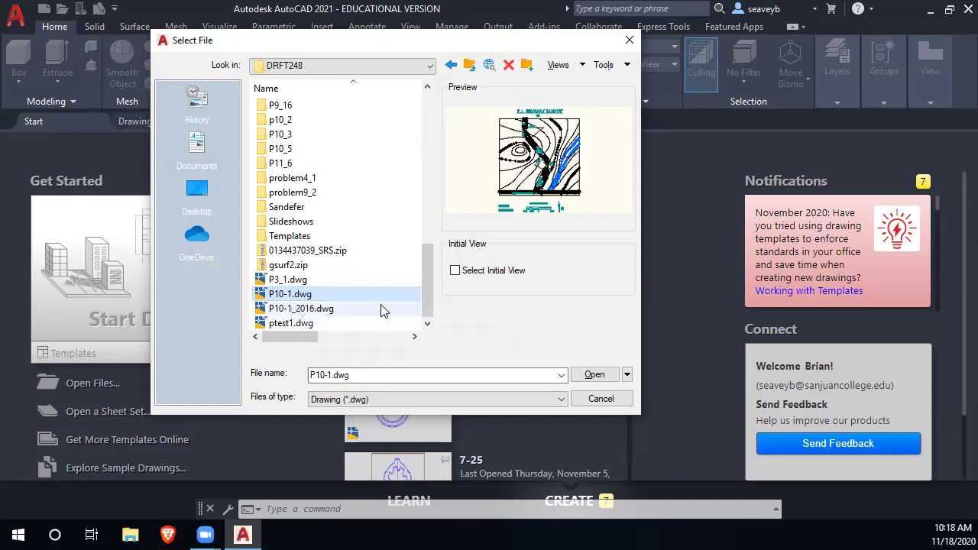
Look back through the DRFT248 subfolders and reopen the DWG's folder.
scroll(385, 309, "up", 2)
scroll(383, 308, "up", 1)
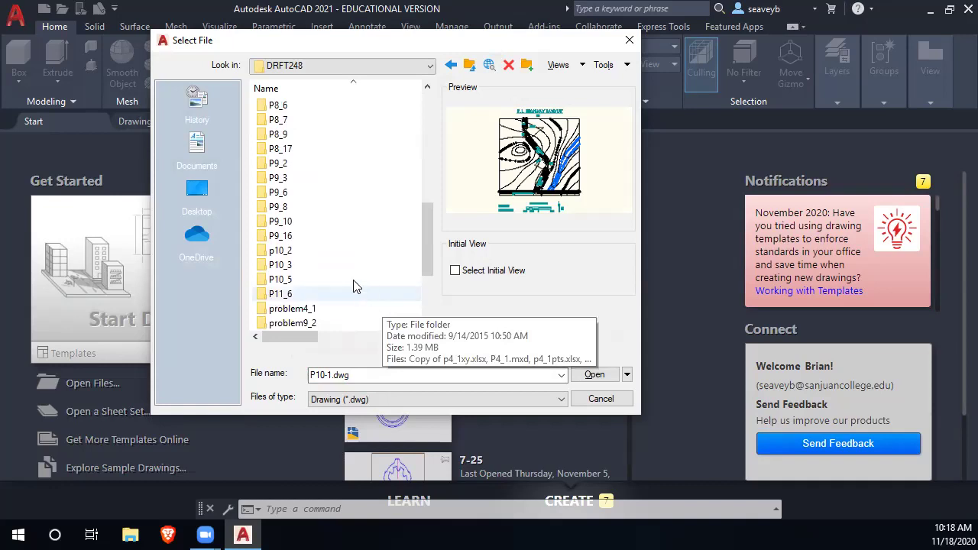
scroll(310, 254, "up", 5)
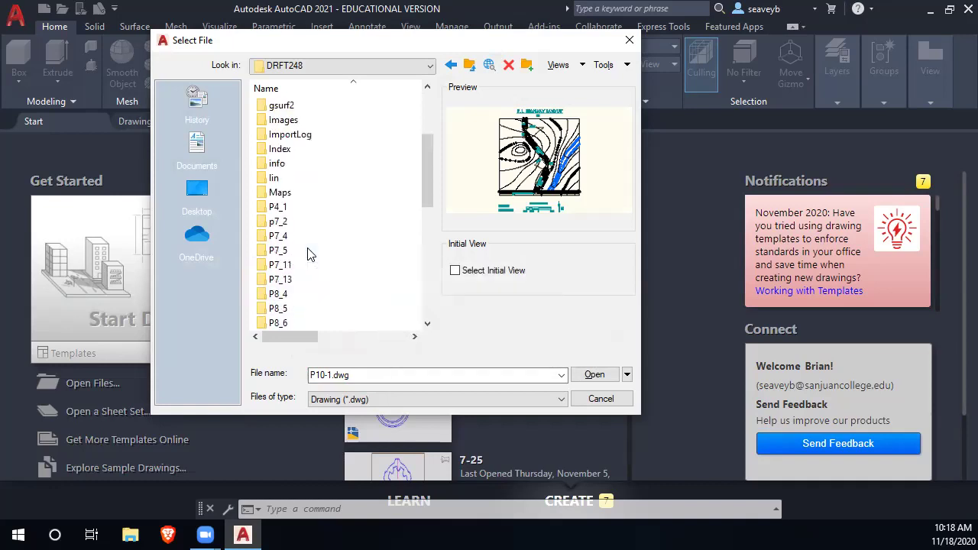
scroll(310, 255, "up", 4)
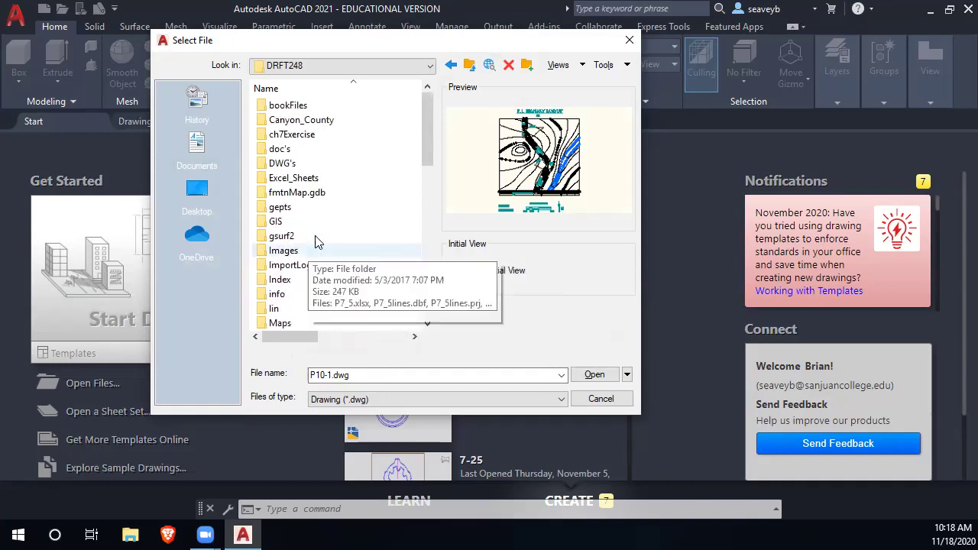
double_click(302, 164)
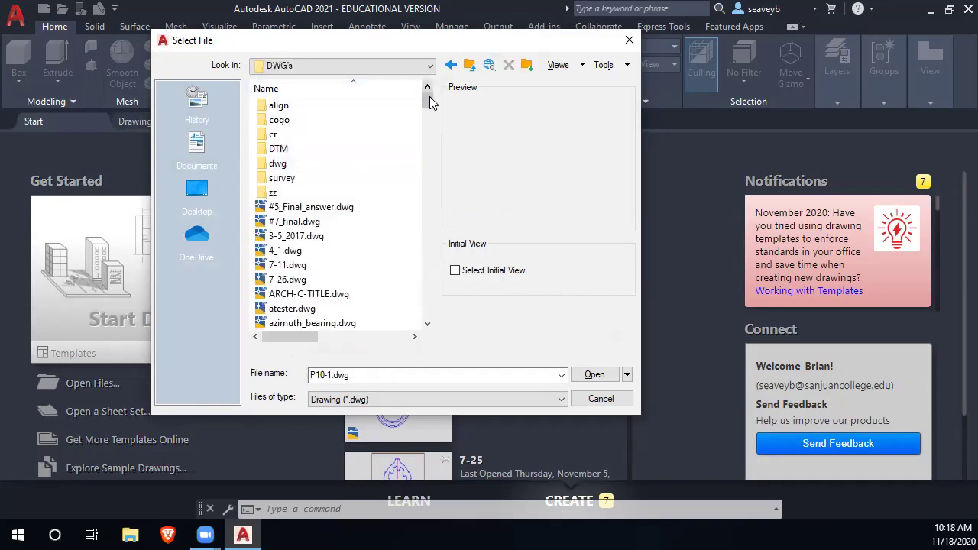
Switch to File Explorer and open the recent file P10-1.dwg located in DRFT248 on the Y: drive.
left_click(133, 532)
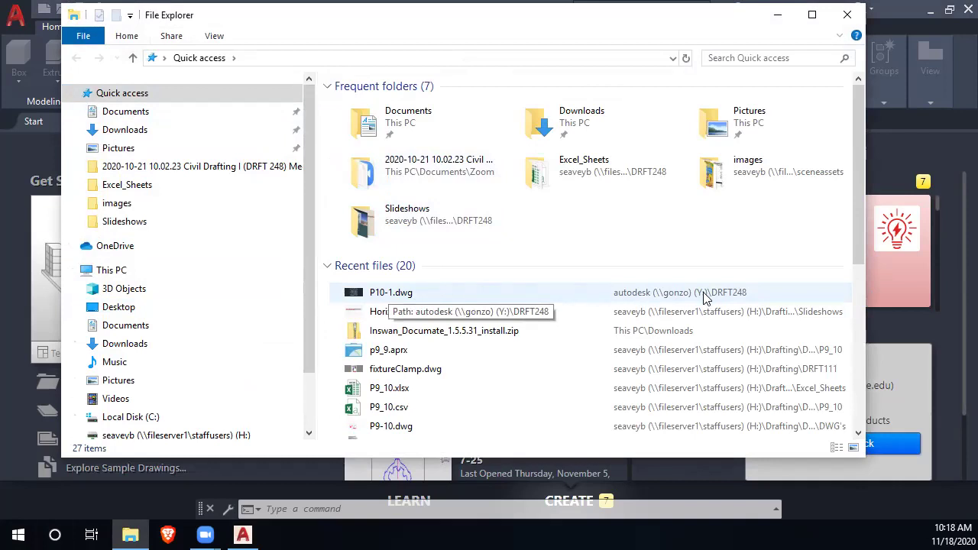
double_click(390, 293)
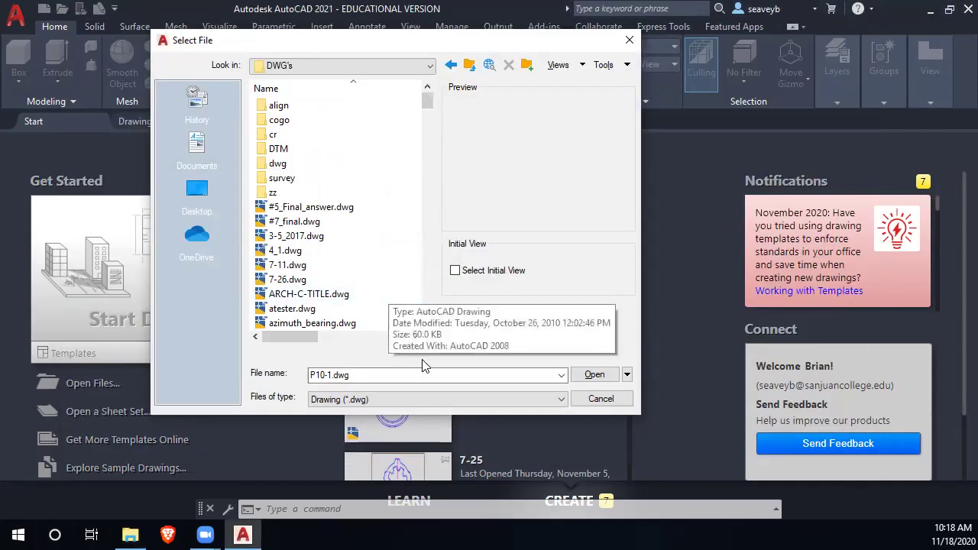
Browse in the file selection dialog from the CLASSES (Z:) drive to the DRFT248 folder on the autodesk (Y:) drive.
left_click(370, 65)
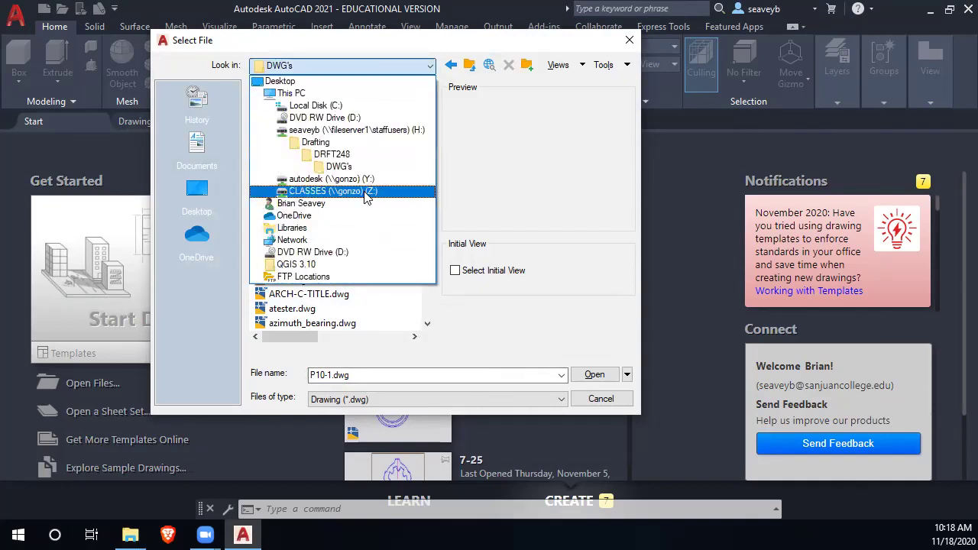
left_click(365, 192)
left_click(354, 68)
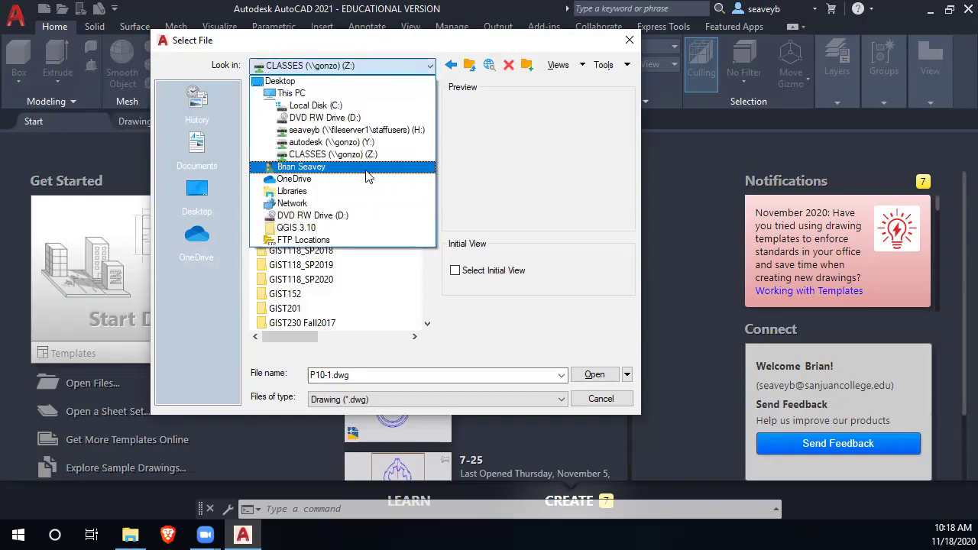
left_click(363, 142)
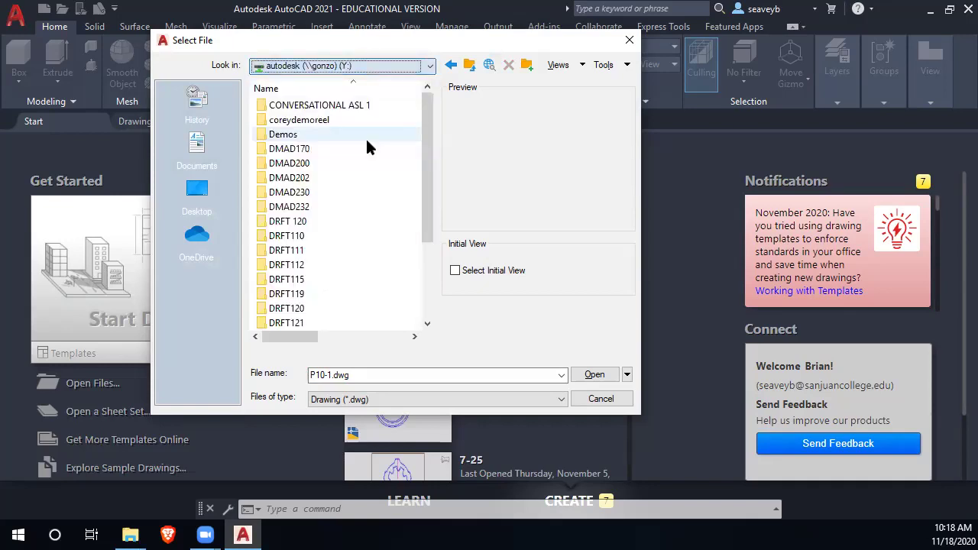
scroll(304, 272, "down", 3)
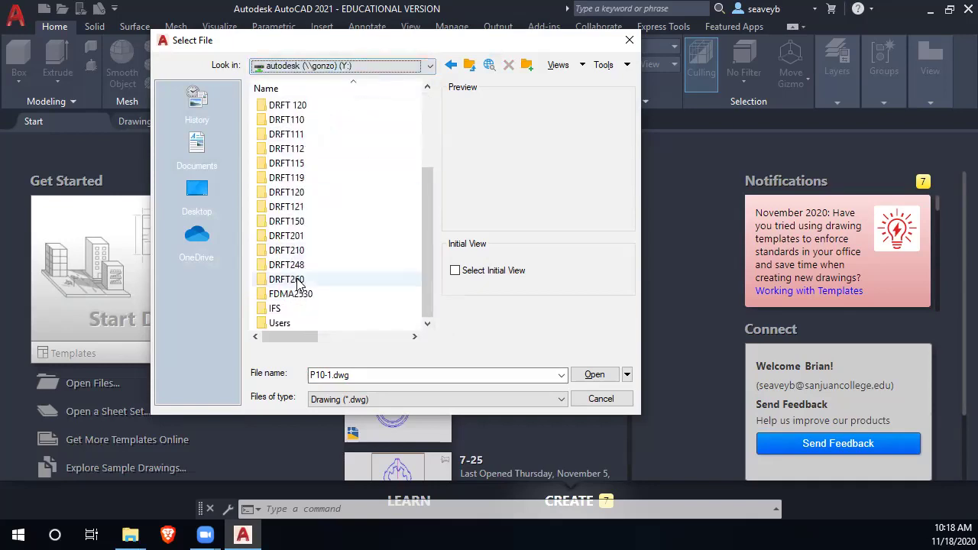
double_click(297, 265)
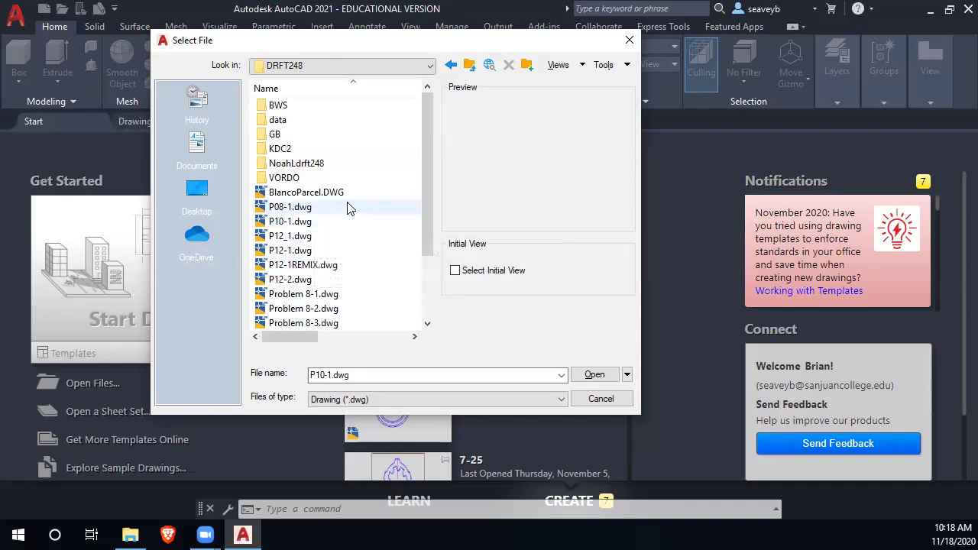
Check the drawing list and the BWS subfolder of DRFT248, and close the file selection dialog without opening anything.
scroll(349, 211, "down", 2)
scroll(324, 290, "up", 2)
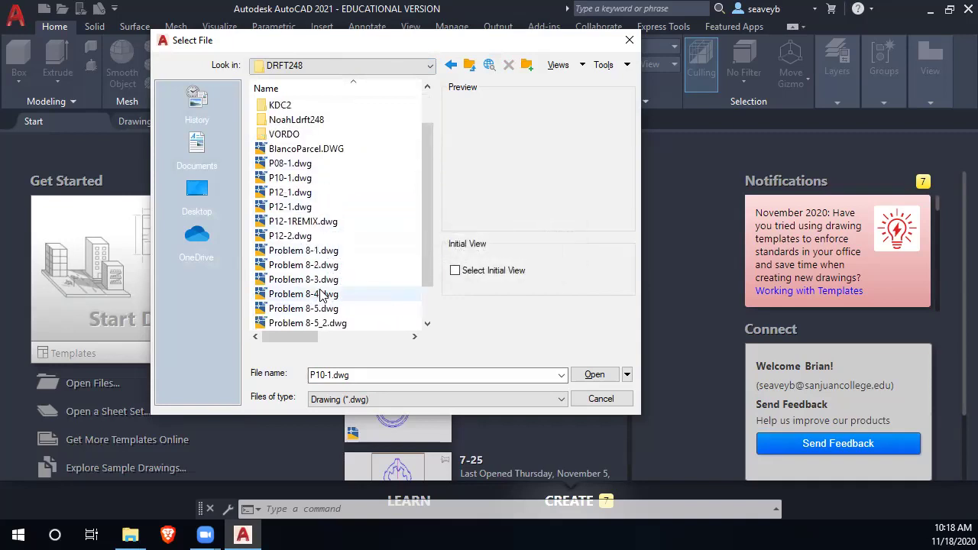
double_click(298, 106)
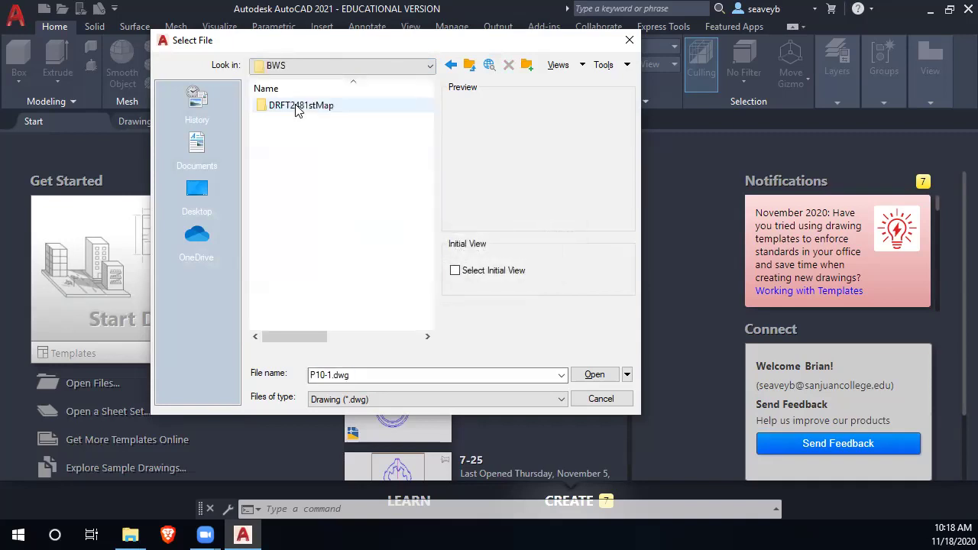
left_click(469, 66)
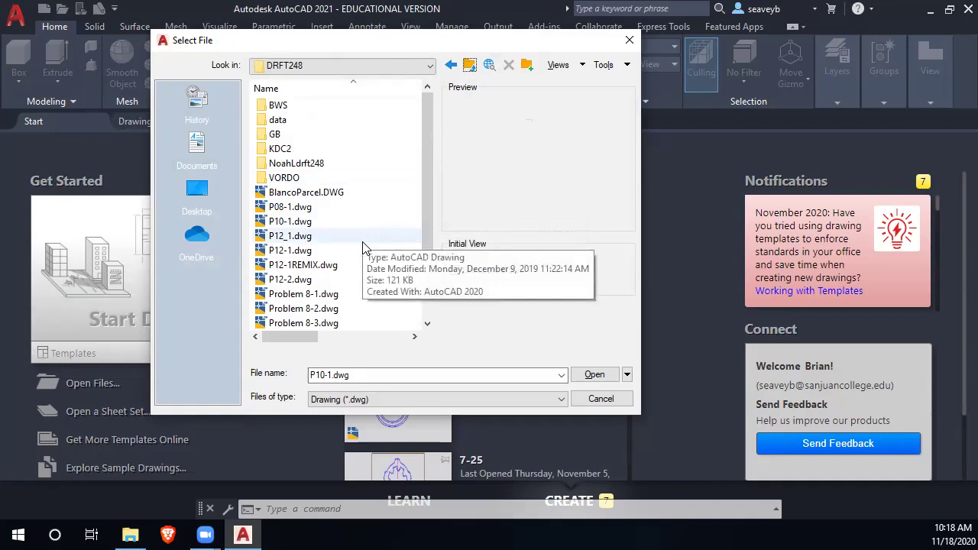
left_click(595, 401)
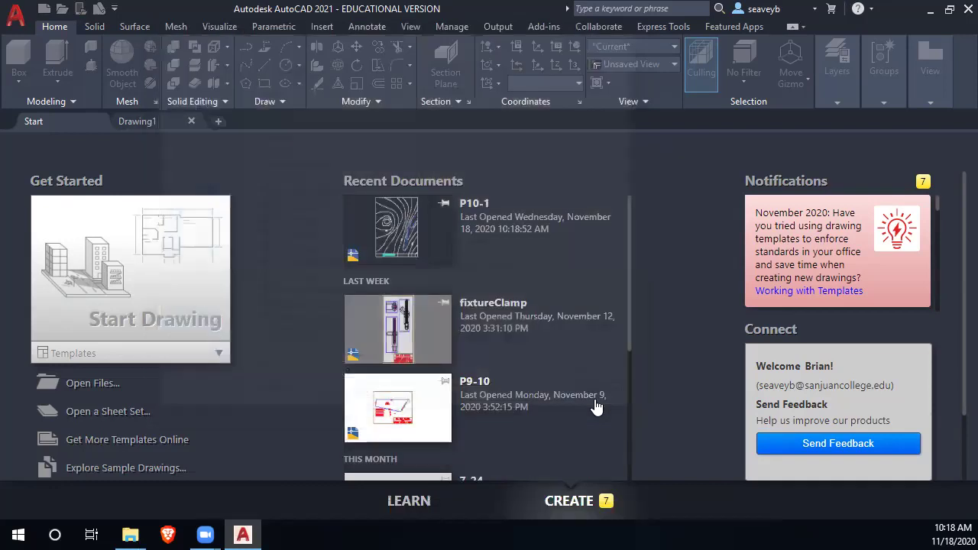
Open the recent P10-1 drawing and view its whole contour map, including the stream and Beavercreek Road.
left_click(445, 229)
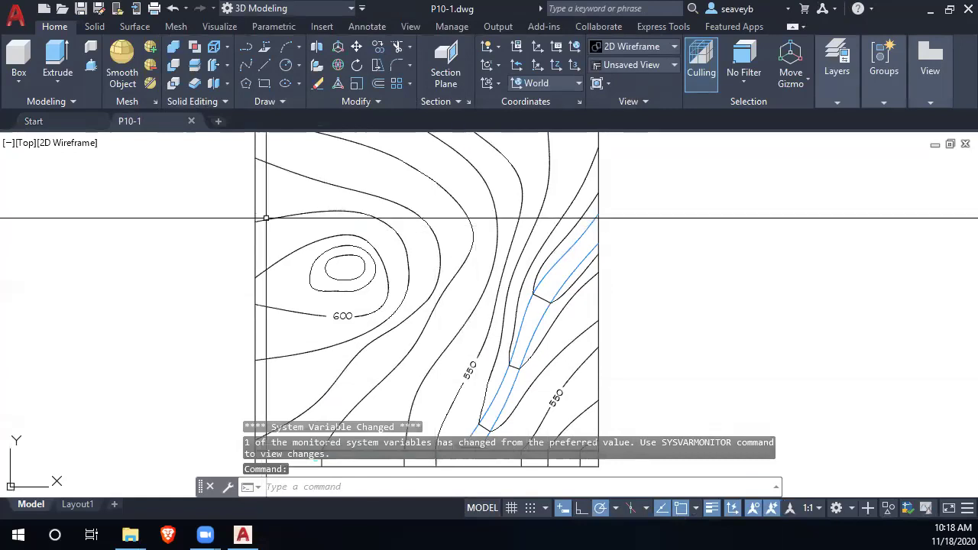
scroll(424, 212, "down", 4)
scroll(433, 284, "up", 4)
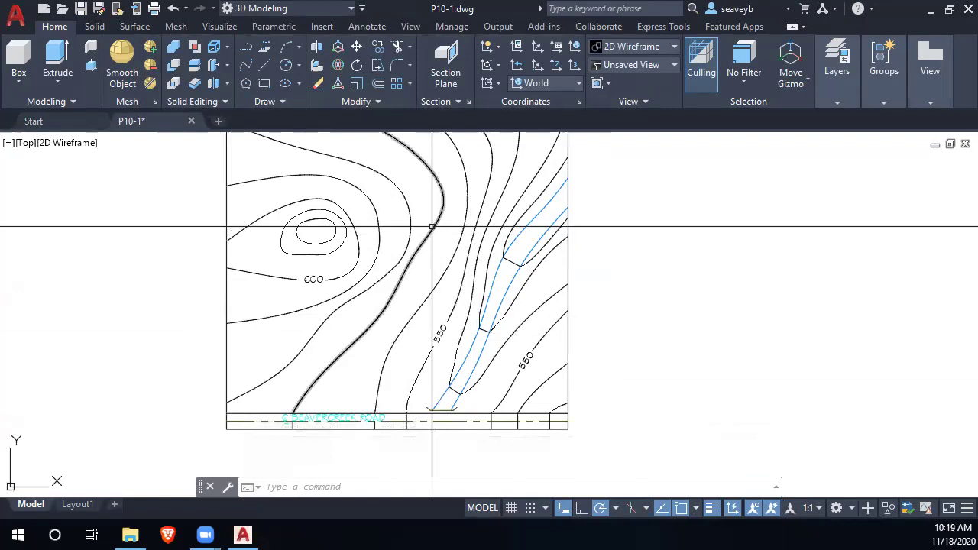
mouse_move(444, 227)
middle_mouse_down()
mouse_move(515, 314)
mouse_move(508, 289)
middle_mouse_up()
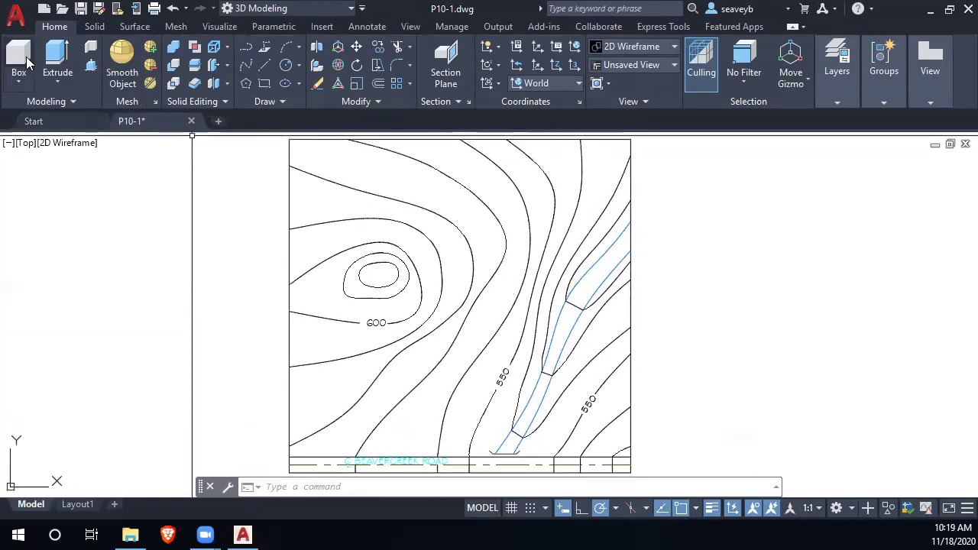
Save a copy of the drawing as P10-12020.dwg in the Drafting > DRFT248 > DWG's folder on the H: drive.
left_click(98, 9)
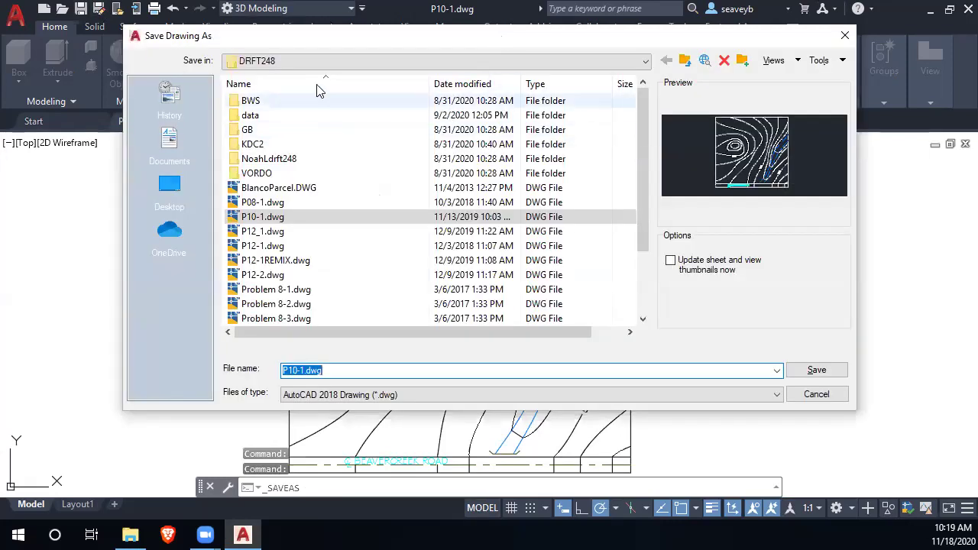
left_click(348, 64)
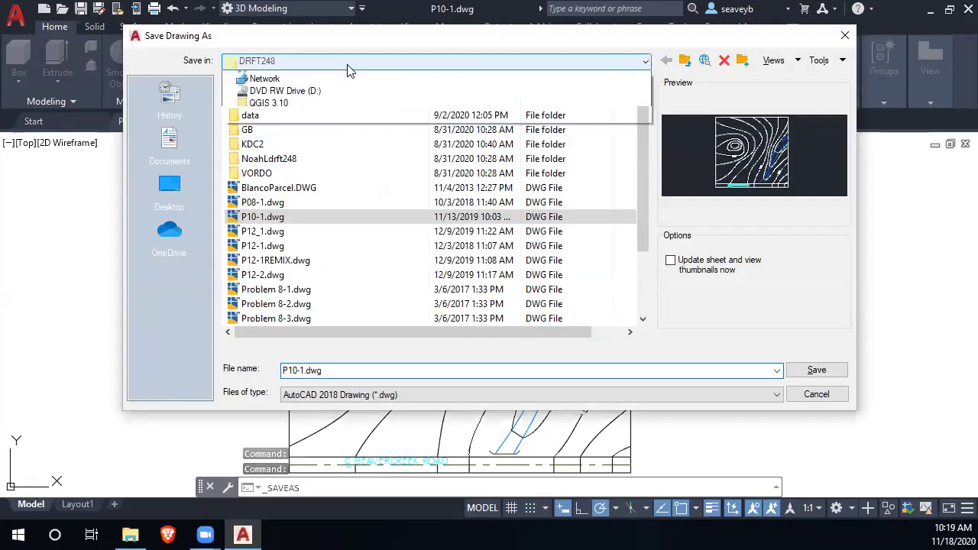
left_click(353, 126)
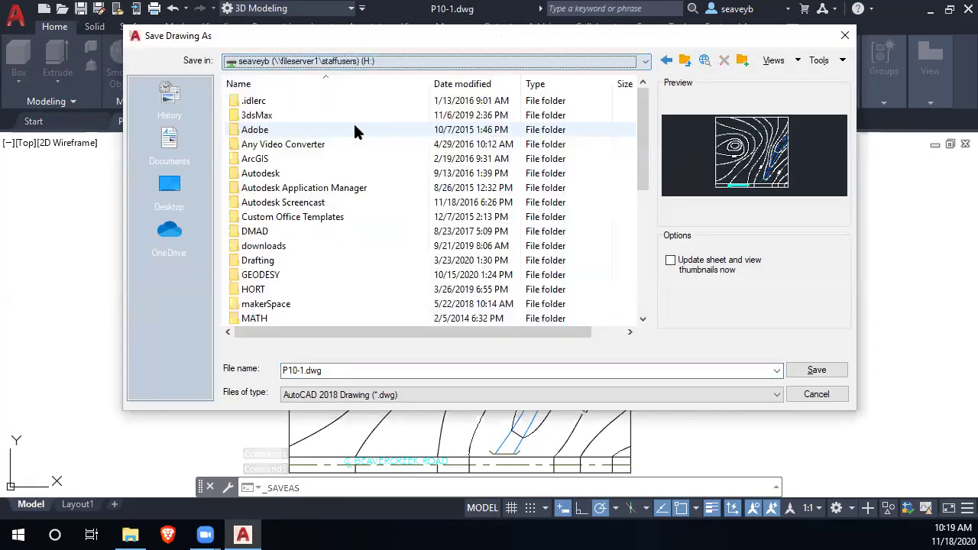
left_click(268, 262)
double_click(271, 263)
double_click(294, 161)
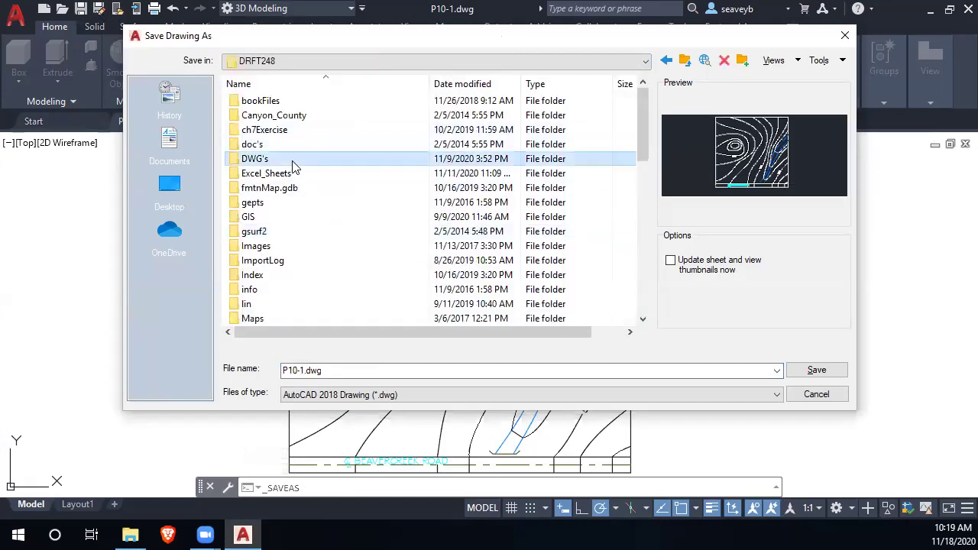
left_click(341, 370)
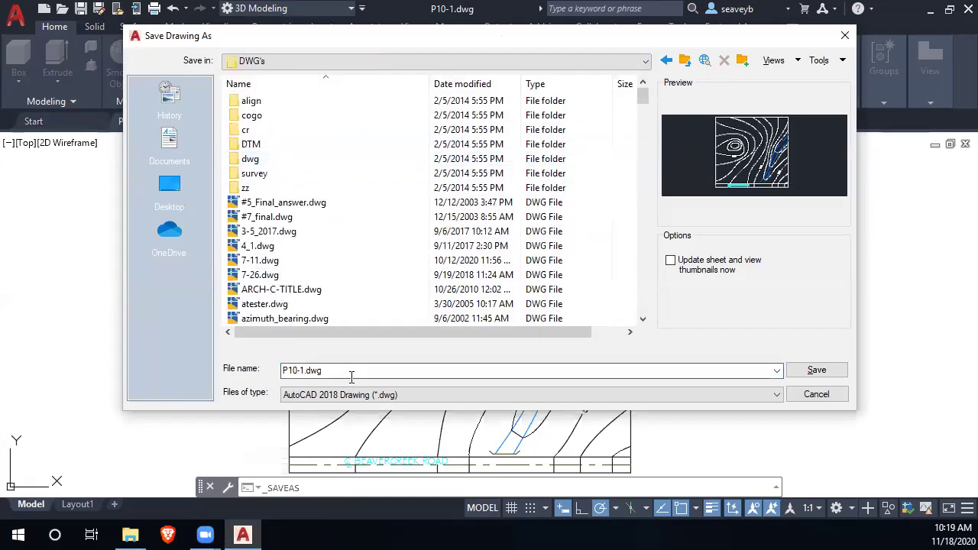
left_click(308, 370)
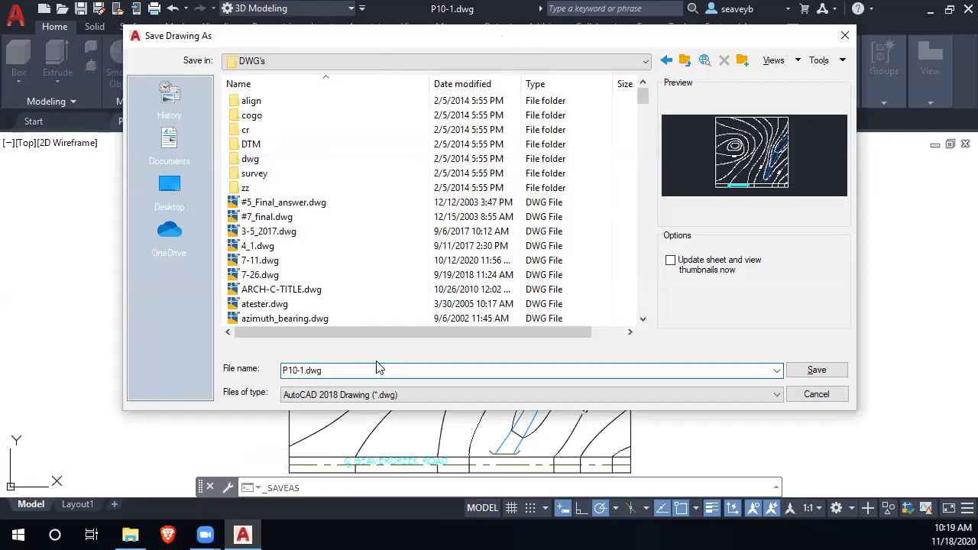
type("2020")
key("Return")
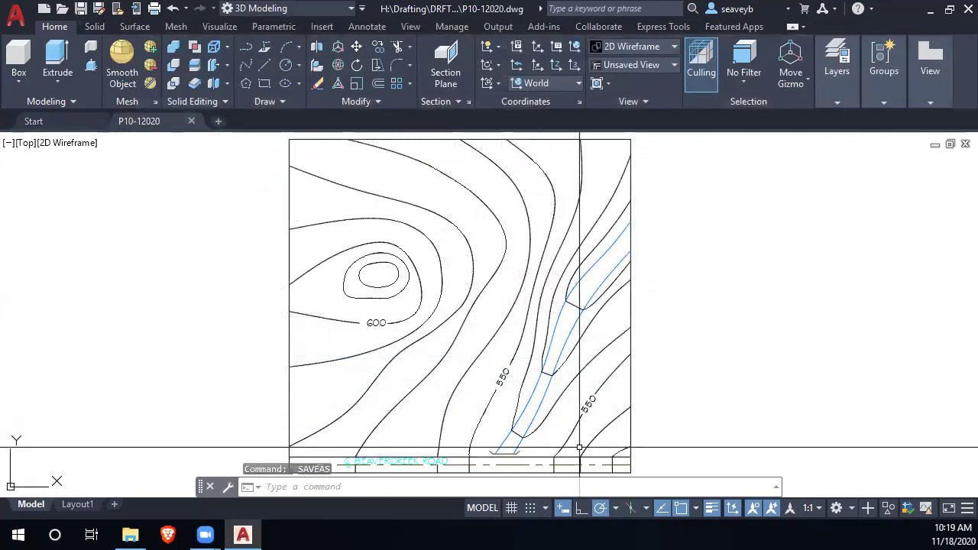
Start a line on the Beavercreek Road centerline, 710' west of the centerline's east end.
scroll(633, 457, "up", 2)
middle_click_drag(633, 457, 672, 334)
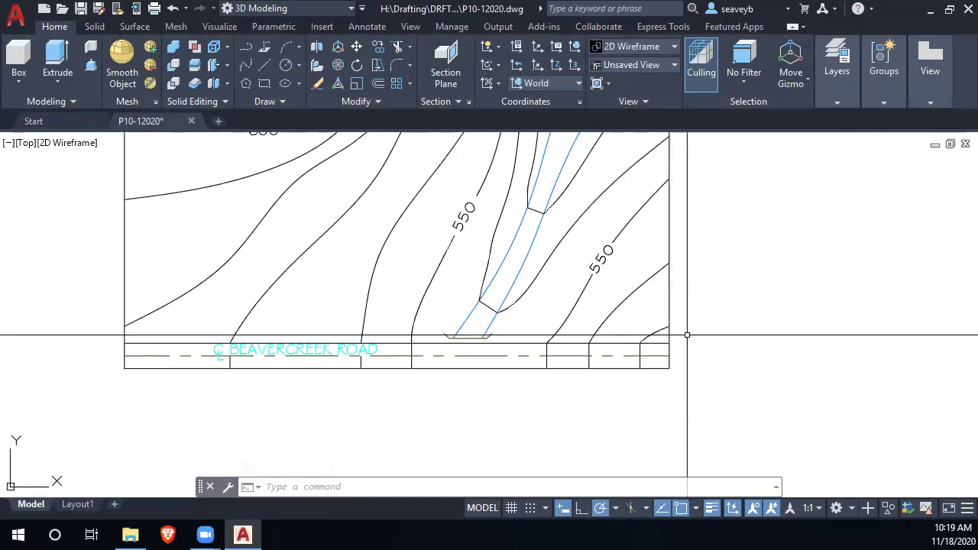
type("l")
key("Return")
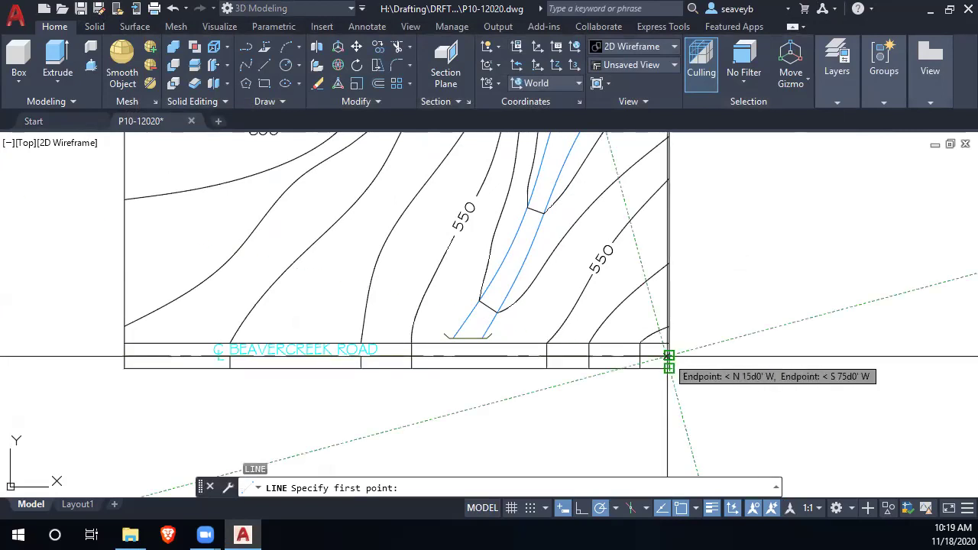
scroll(668, 356, "up", 5)
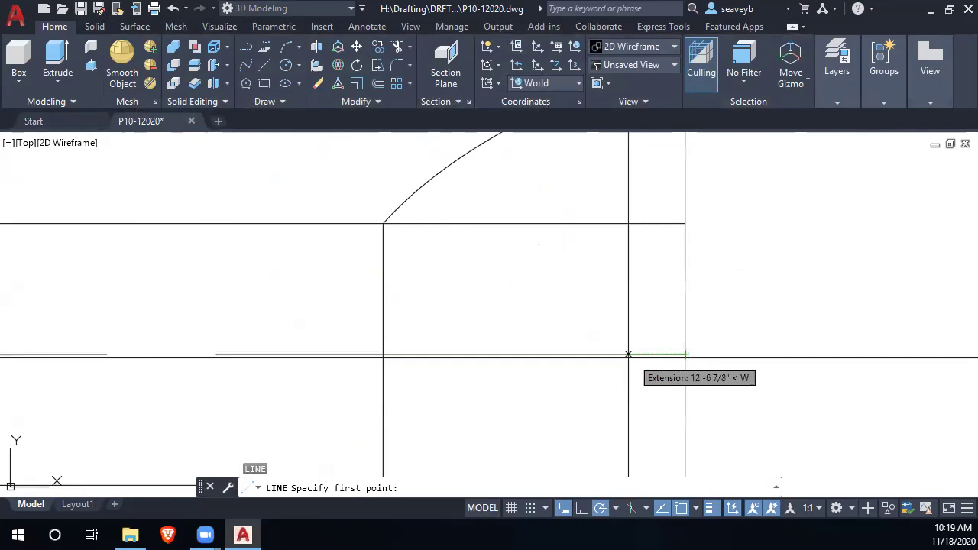
type("710'")
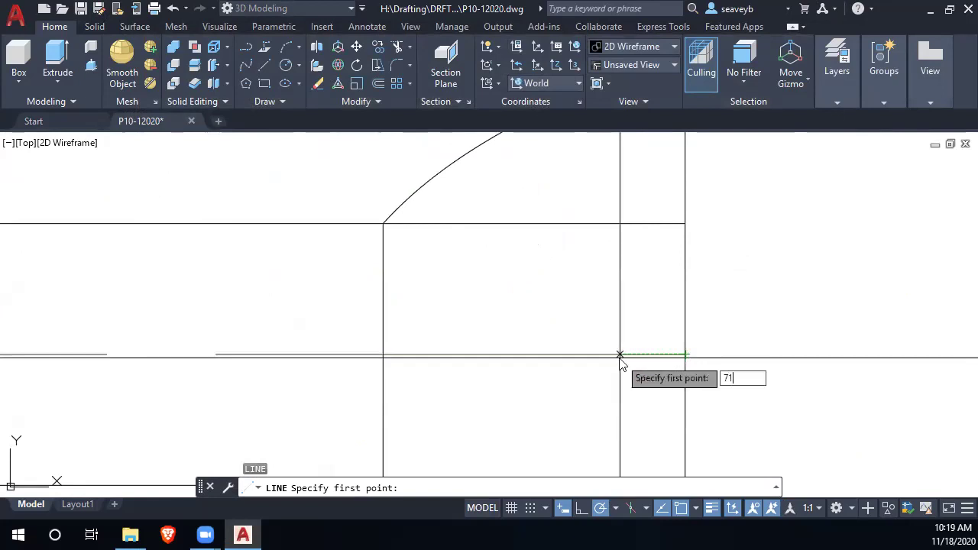
key("Return")
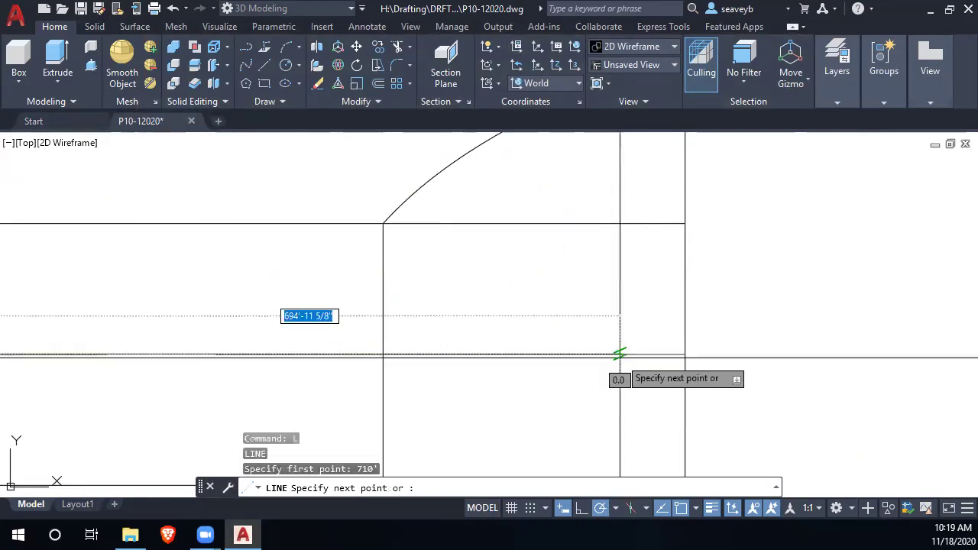
Draw the first line segment from the road centerline, 550' long at a bearing of N24d30'E.
scroll(604, 329, "down", 5)
mouse_move(195, 334)
middle_mouse_down()
mouse_move(327, 306)
mouse_move(431, 343)
middle_mouse_up()
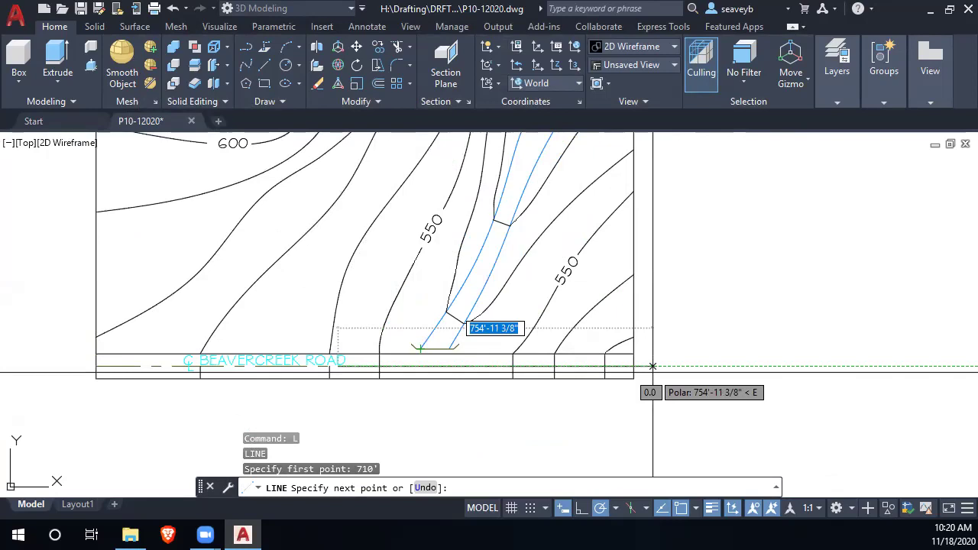
type("550'")
key("Tab")
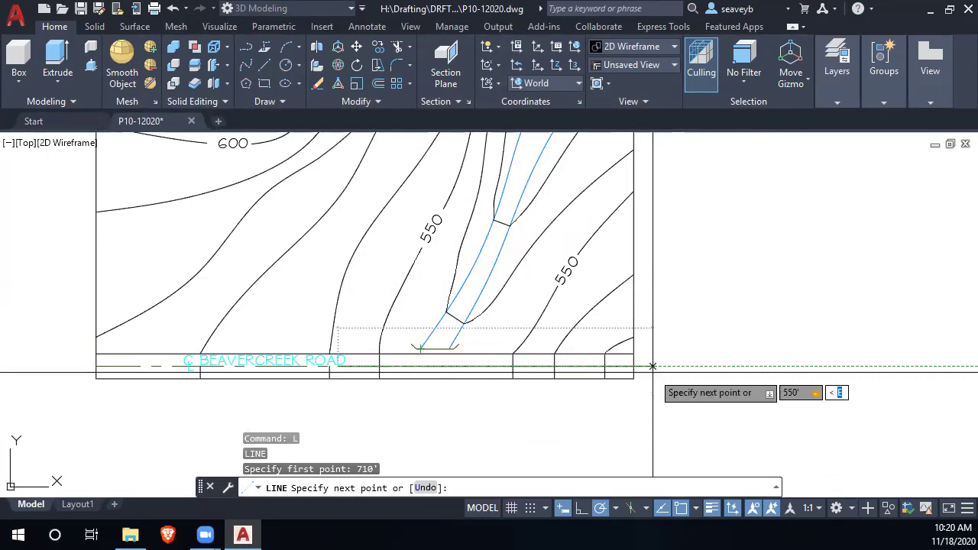
type("n24d30'e")
key("Return")
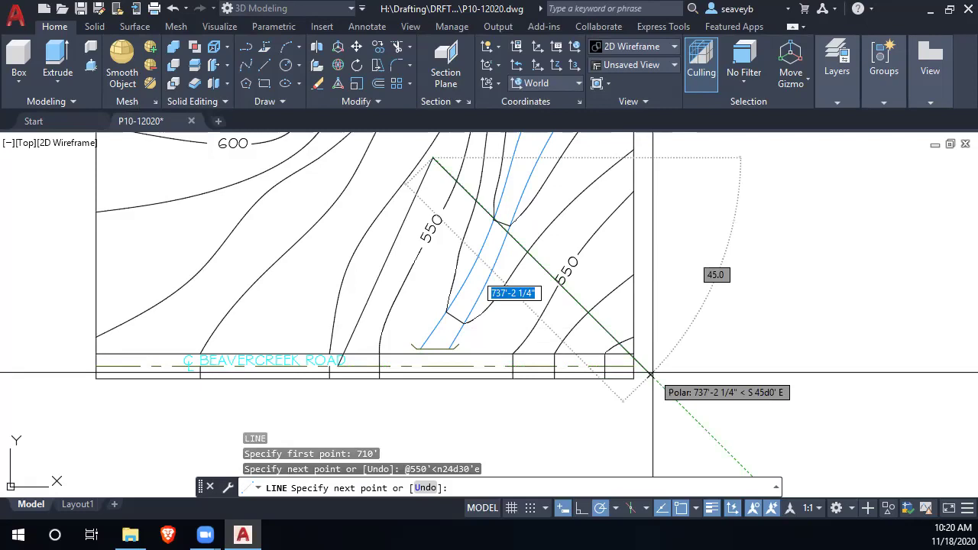
Continue the line with a second segment 620' long at a bearing of N39d25'W.
type("620")
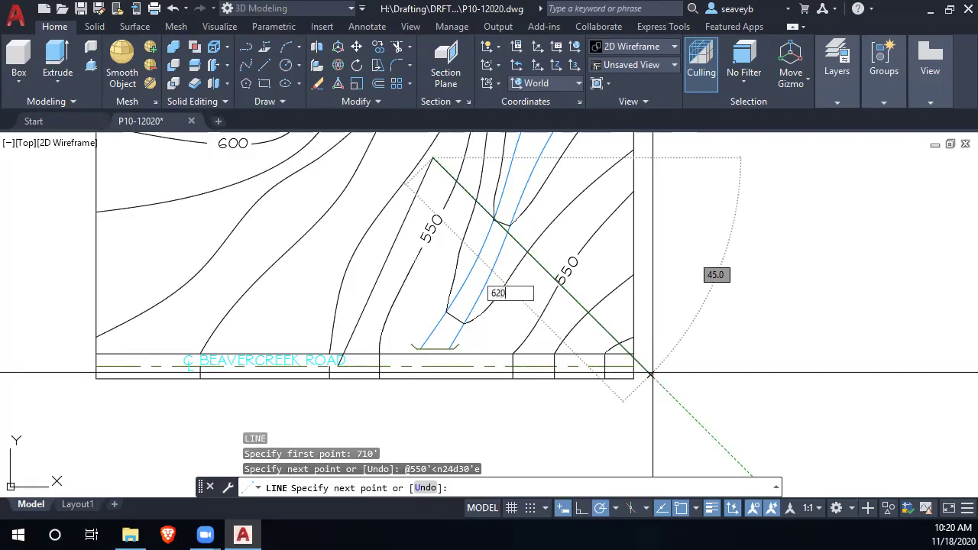
type("'")
key("Tab")
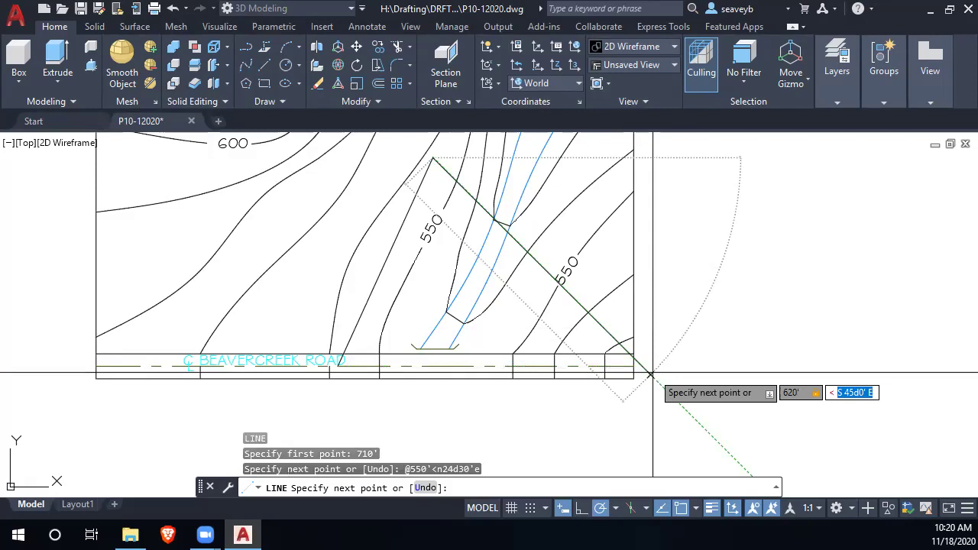
type("n39")
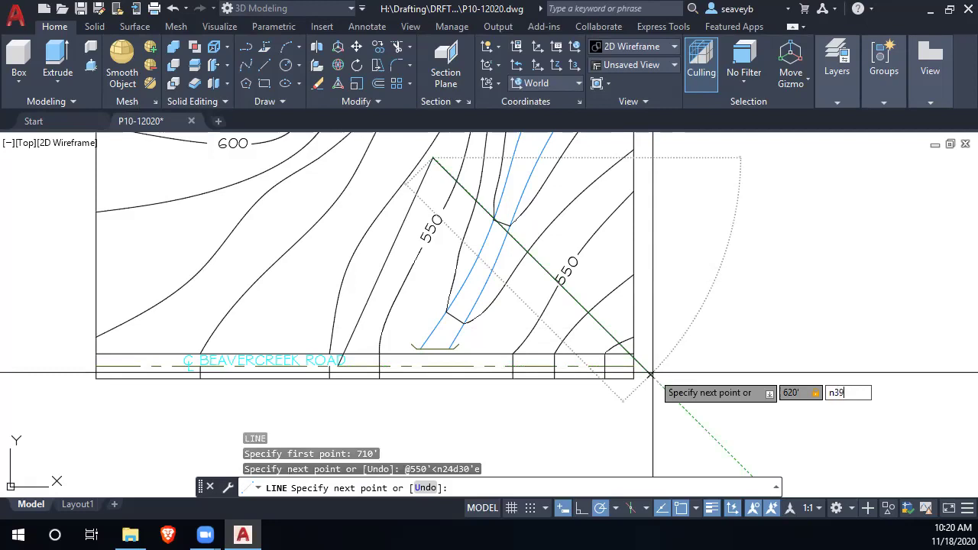
type("d25'W")
key("Return")
Extend the line due north from the second segment's end to the map's north border and finish it.
scroll(653, 372, "down", 6)
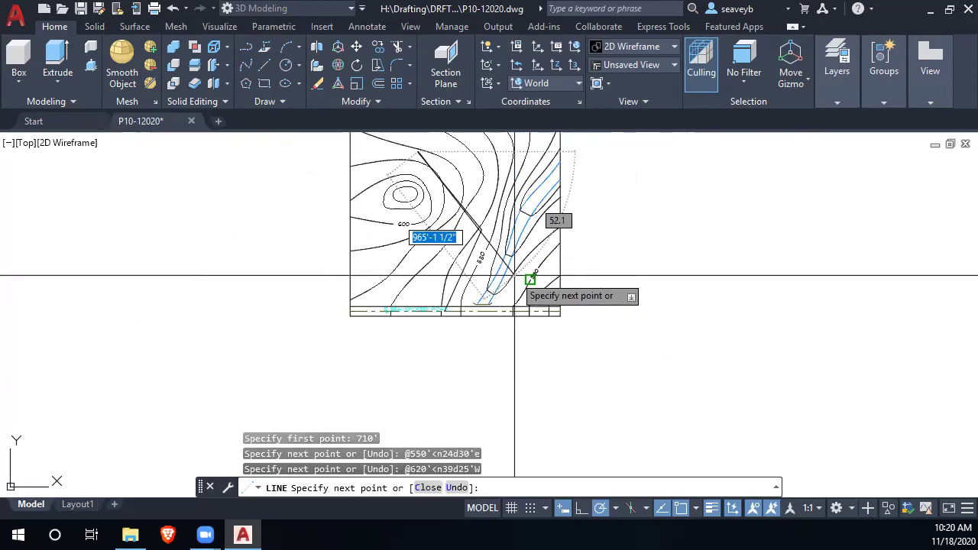
scroll(482, 324, "up", 2)
scroll(483, 325, "up", 6)
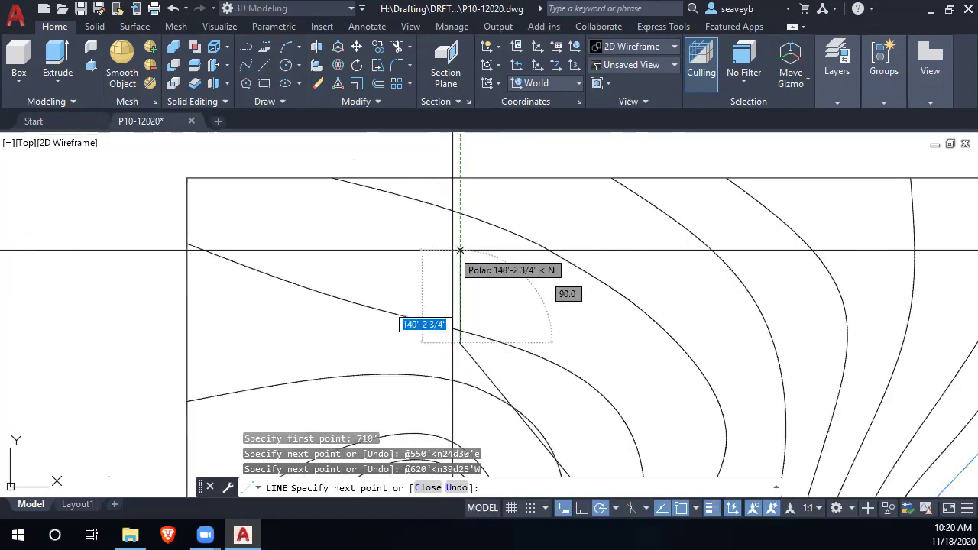
scroll(448, 290, "down", 3)
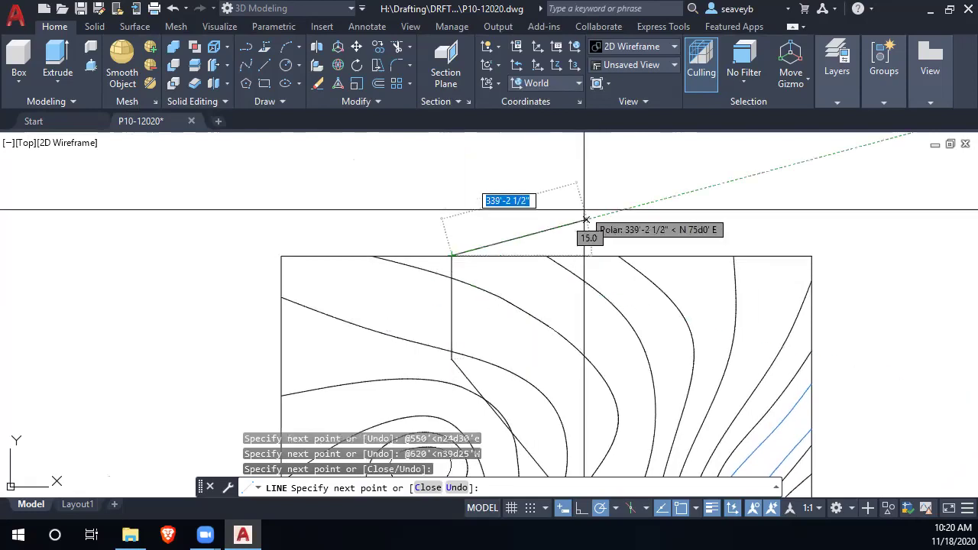
key("Return")
scroll(480, 386, "down", 4)
middle_click_drag(480, 386, 466, 239)
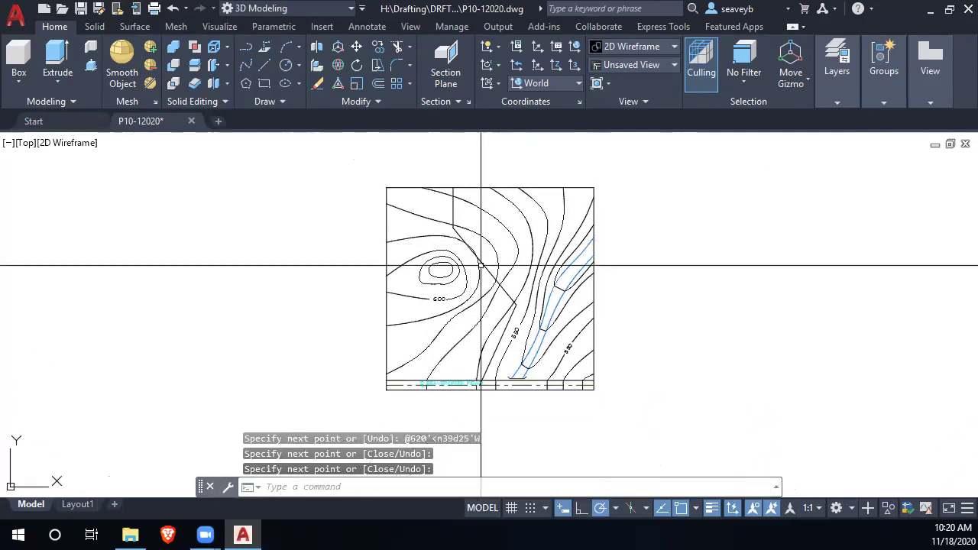
Set the Fillet command to No trim mode so the original line segments are kept.
type("f")
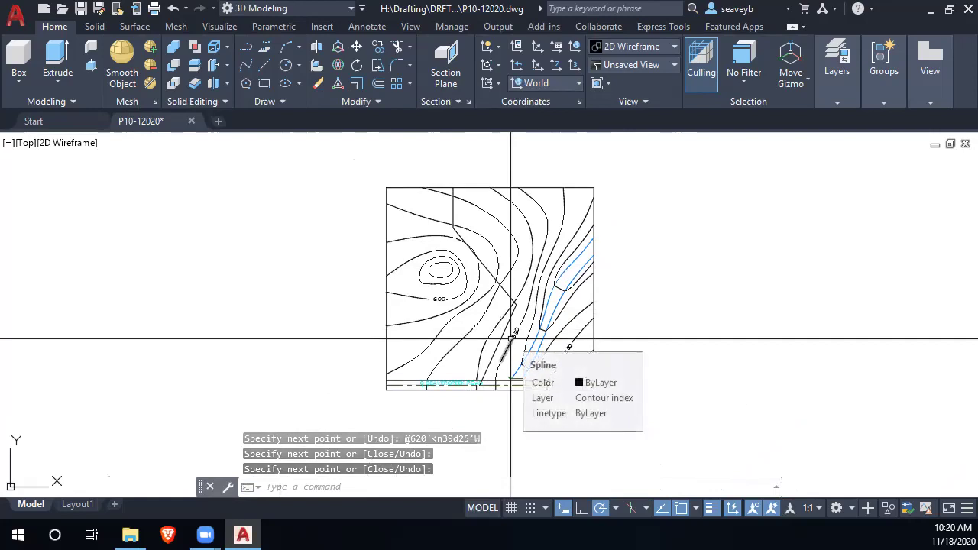
key("Return")
type("t")
key("Return")
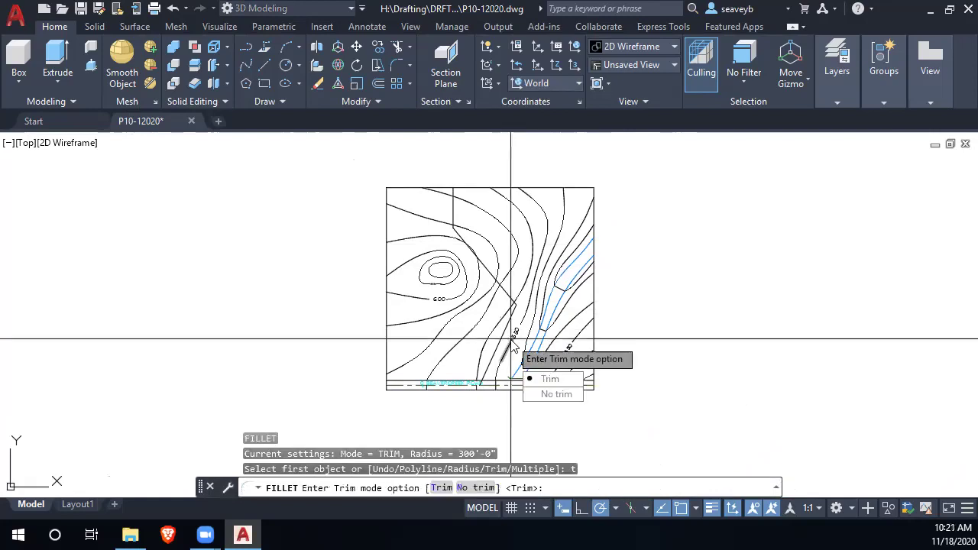
type("n")
key("Return")
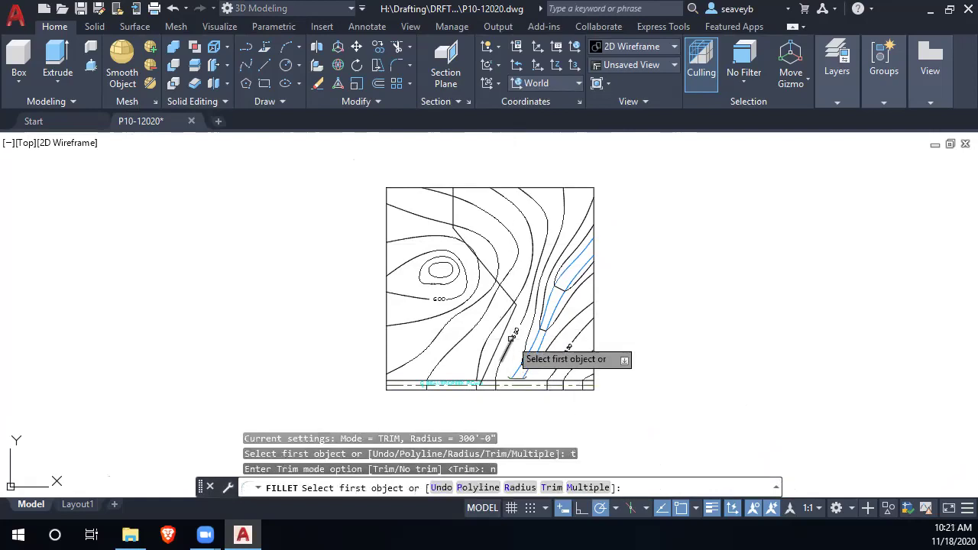
Fillet the corner between the 550' and 620' line segments with a 200' radius.
type("r")
key("Return")
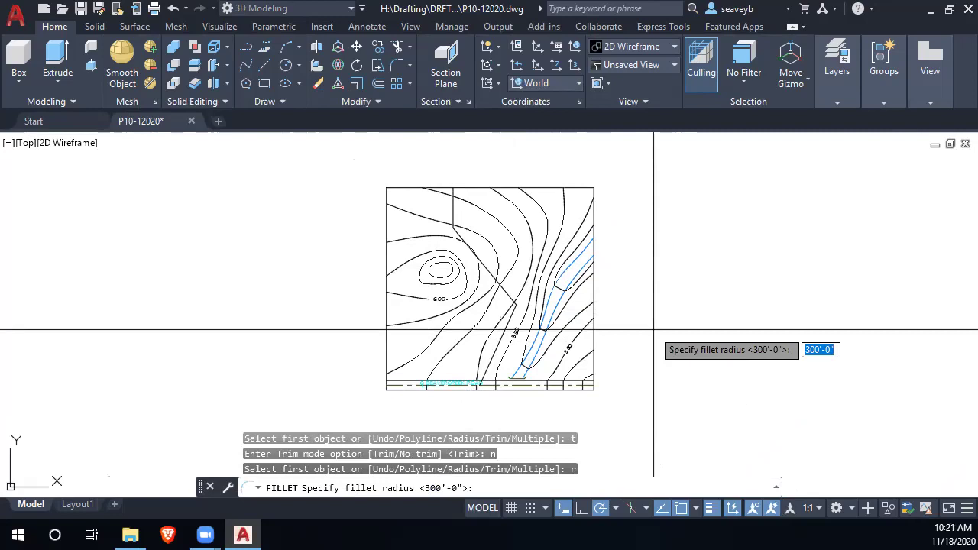
type("200'")
key("Return")
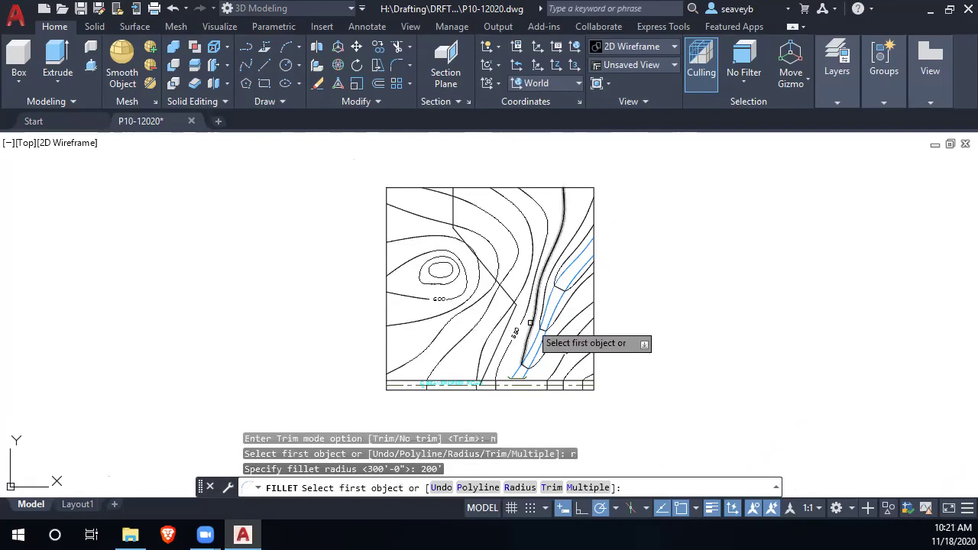
scroll(527, 317, "up", 4)
left_click(490, 313)
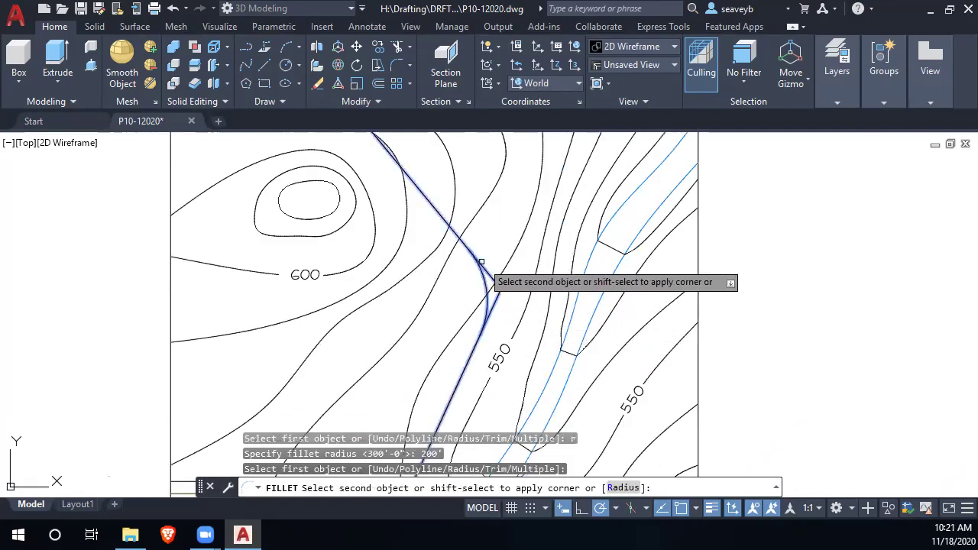
left_click(481, 263)
Fillet the corner between the 620' segment and the due-north segment with a 300' radius.
scroll(489, 271, "down", 2)
middle_click_drag(502, 280, 656, 295)
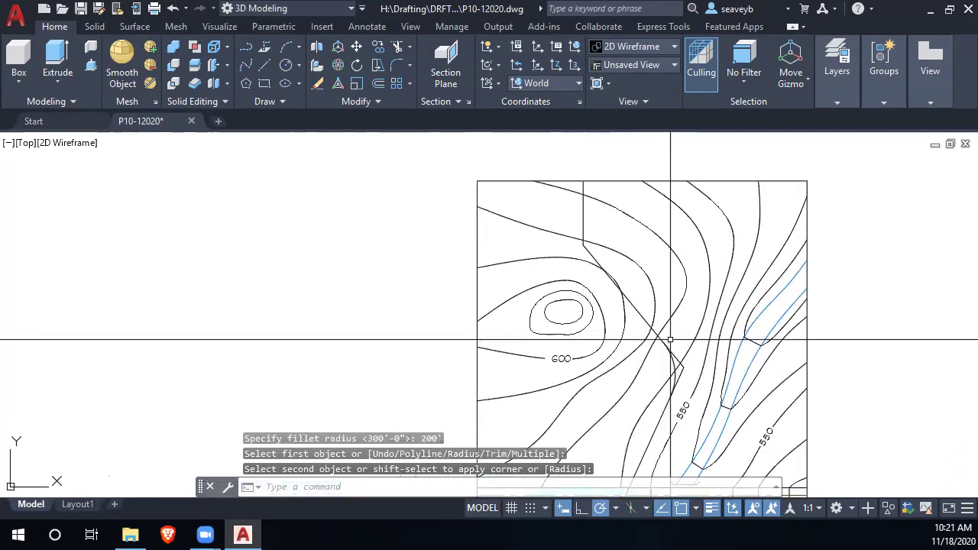
key("Return")
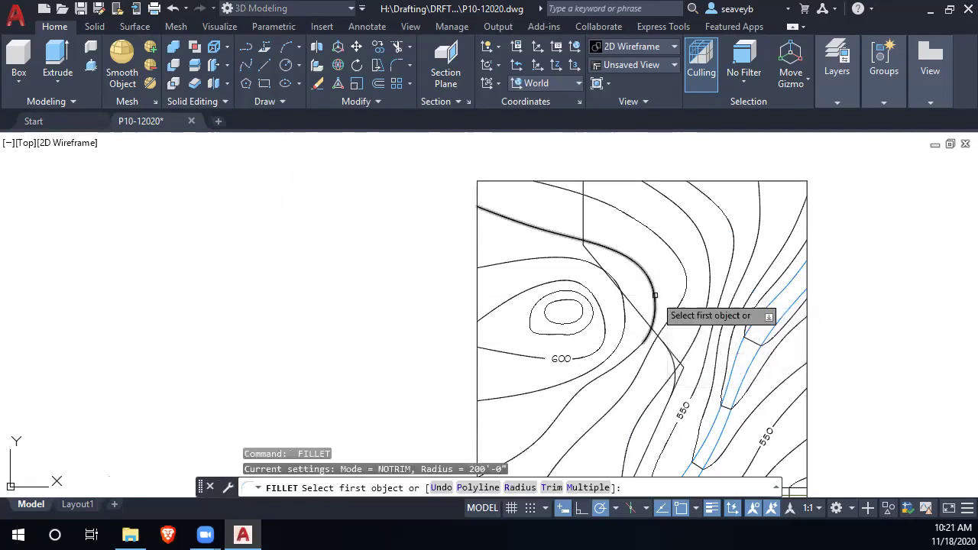
type("r")
key("Return")
type("300'")
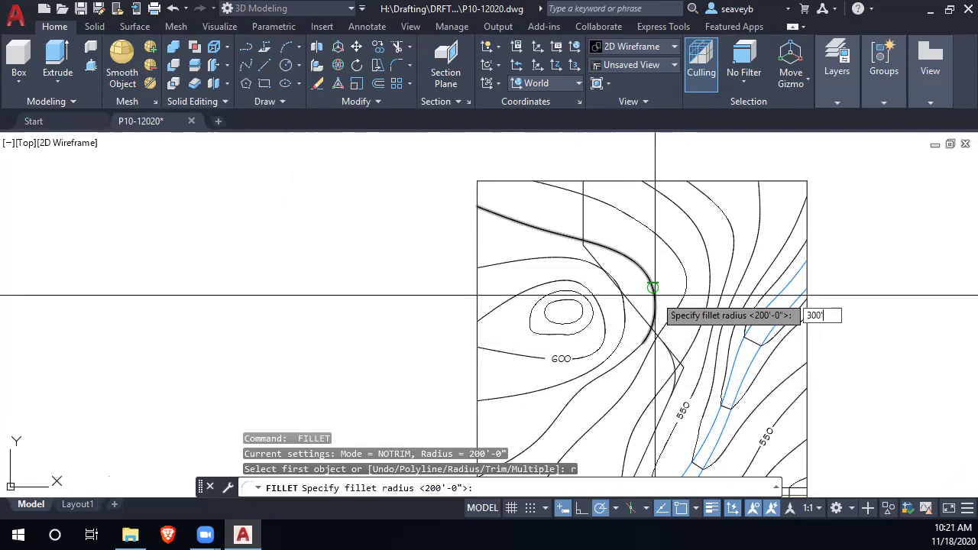
key("Return")
left_click(590, 252)
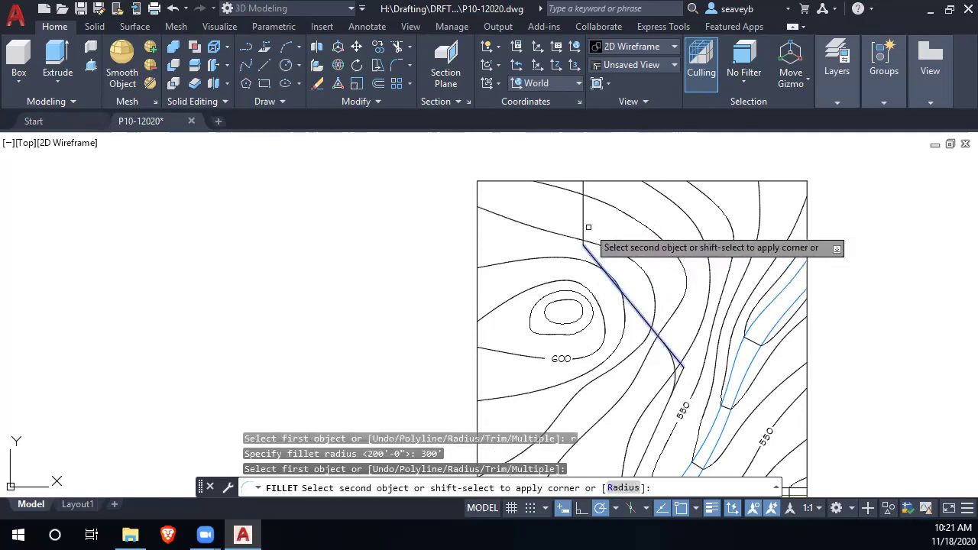
left_click(585, 214)
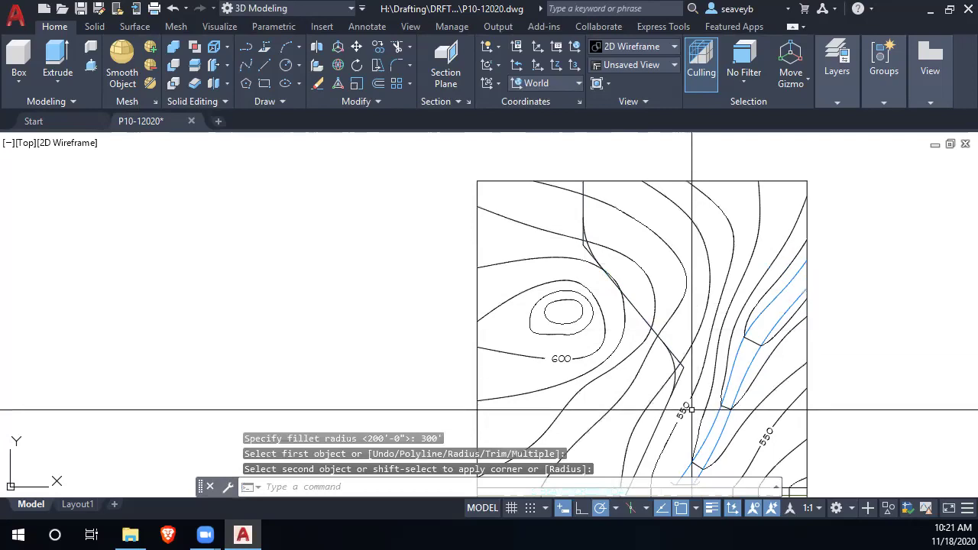
key("Return")
key("Escape")
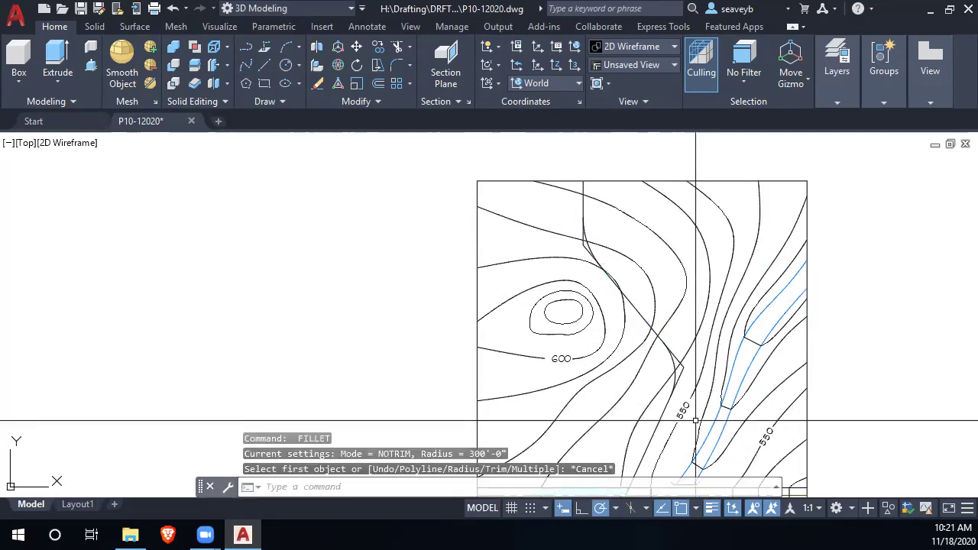
scroll(666, 376, "down", 2)
middle_click_drag(666, 375, 536, 349)
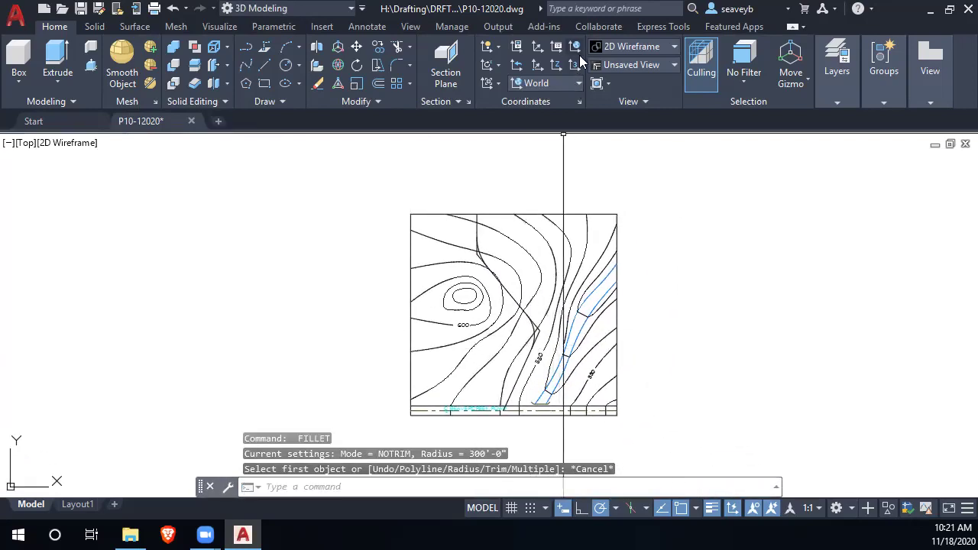
Set the Road layer's lineweight to 0.53 mm and its color to index 174.
left_click(837, 69)
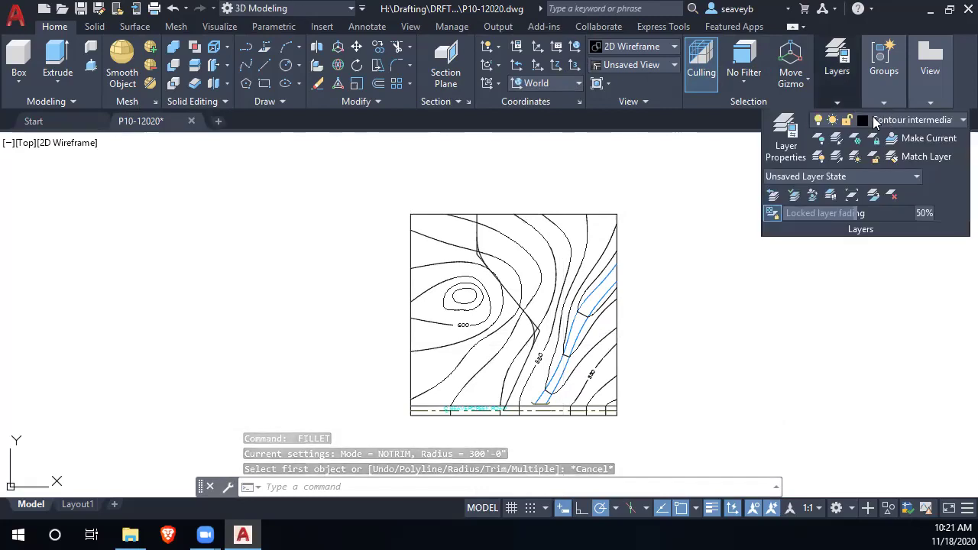
left_click(786, 137)
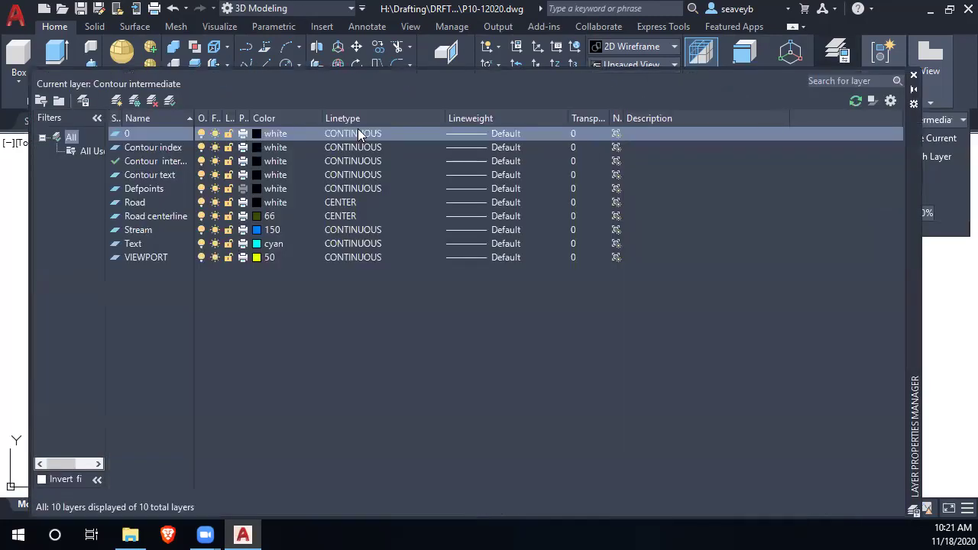
left_click(137, 220)
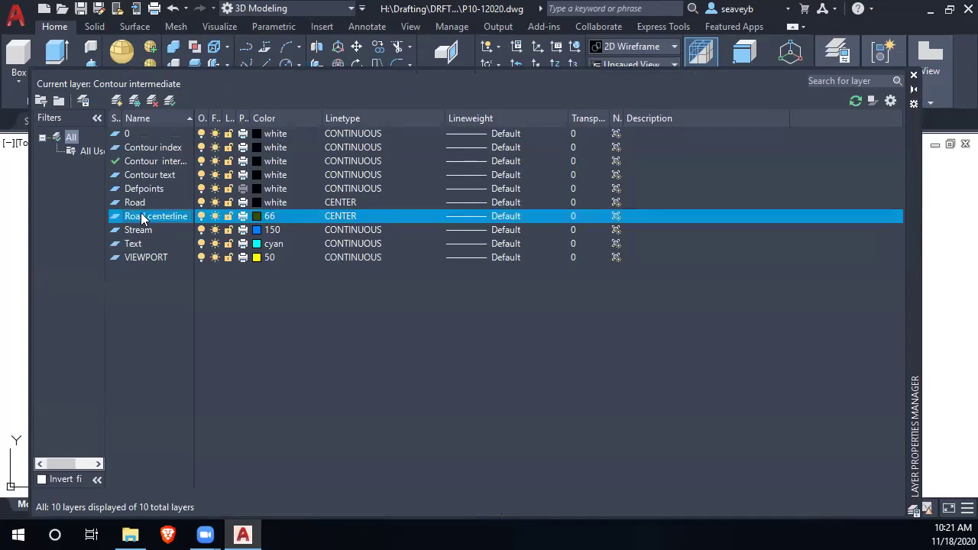
left_click(138, 202)
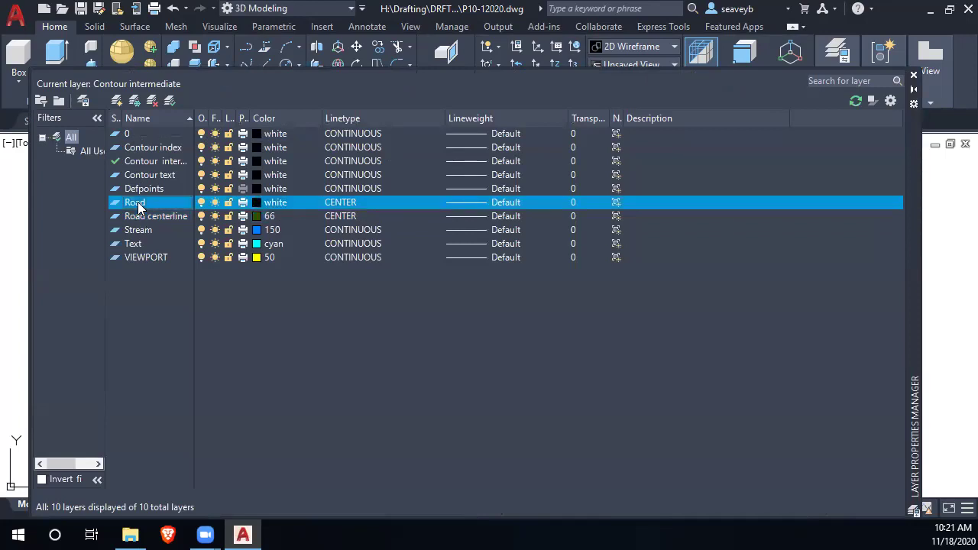
left_click(450, 206)
scroll(459, 273, "down", 2)
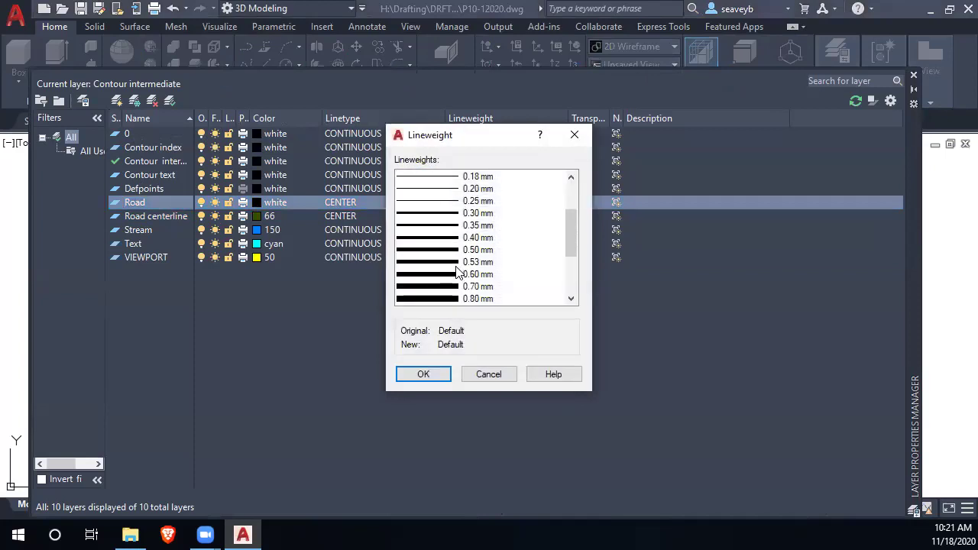
left_click(451, 262)
left_click(425, 371)
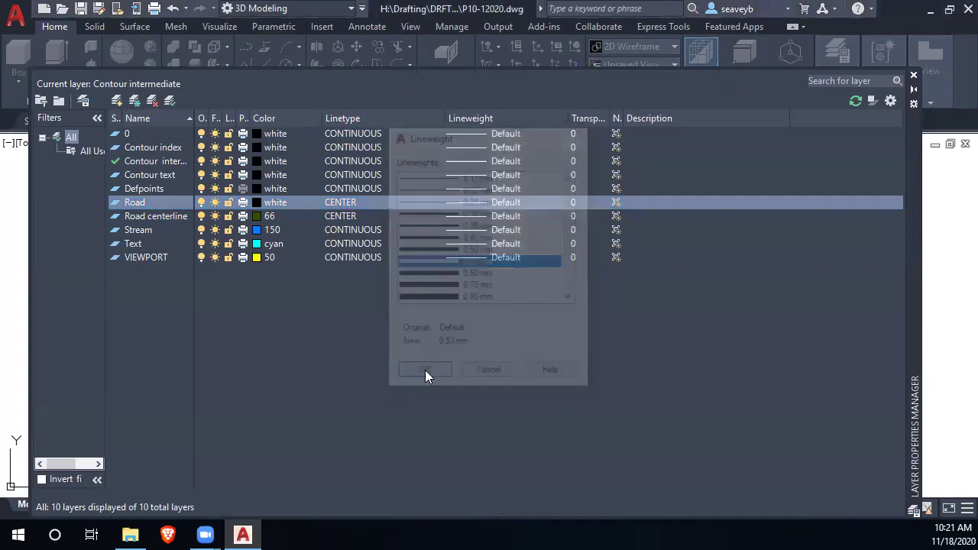
left_click(275, 202)
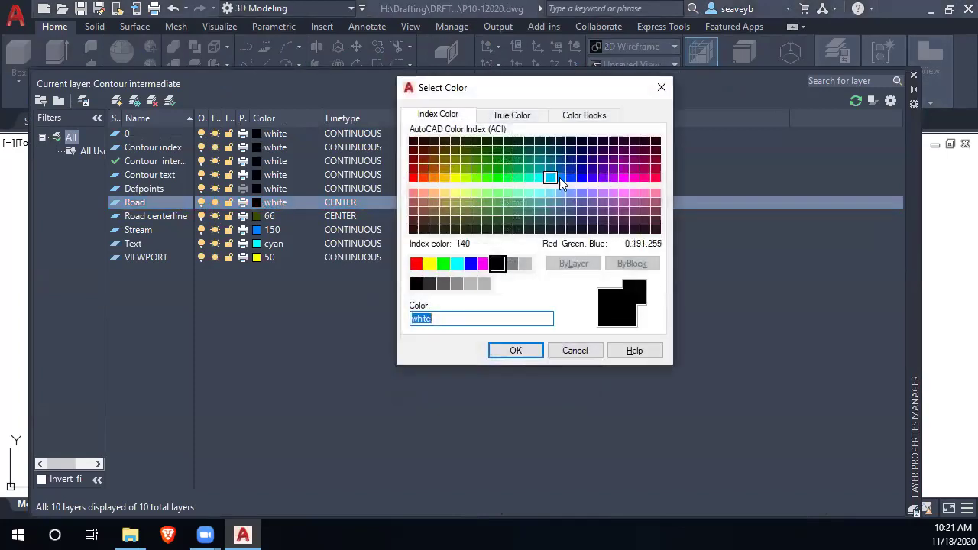
left_click(583, 163)
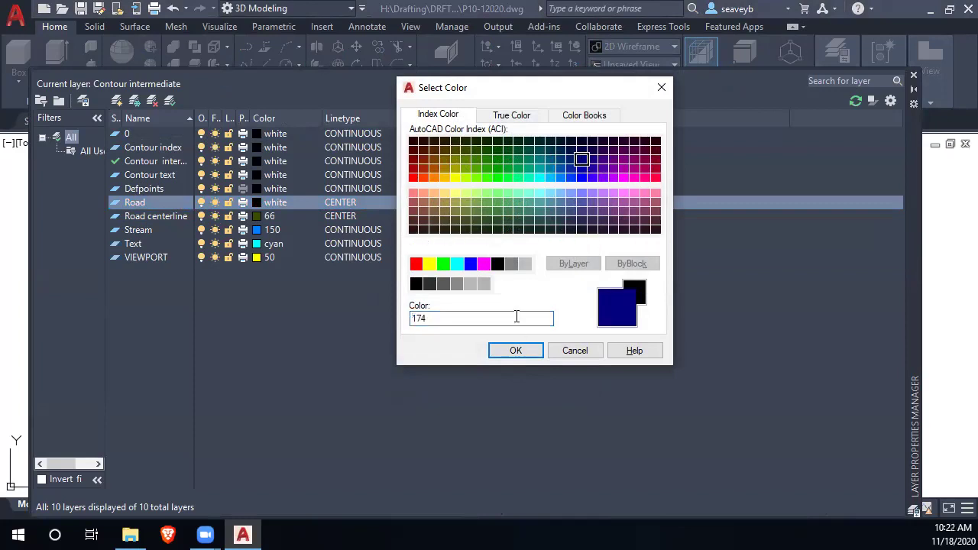
left_click(516, 352)
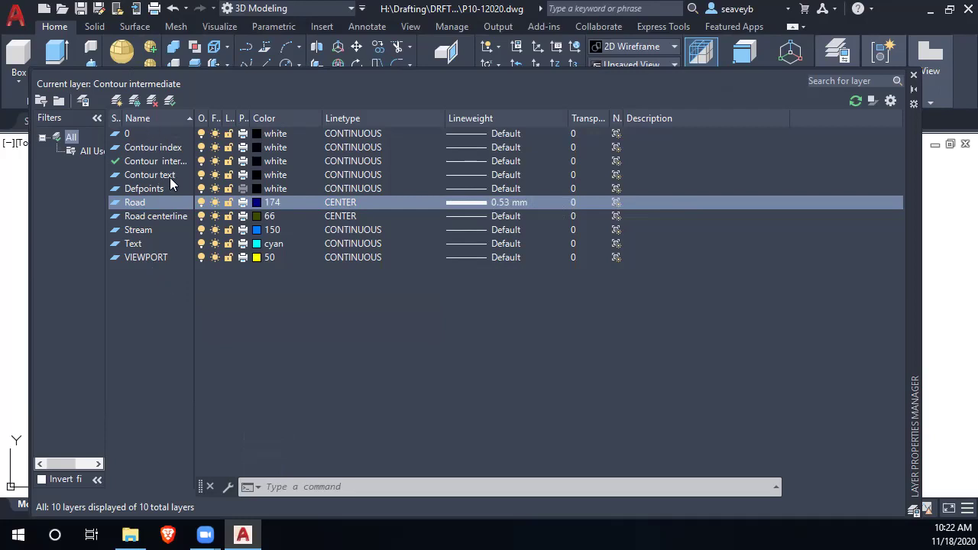
Create a new layer named C-ANNO with the color red and close the layer manager.
left_click(120, 96)
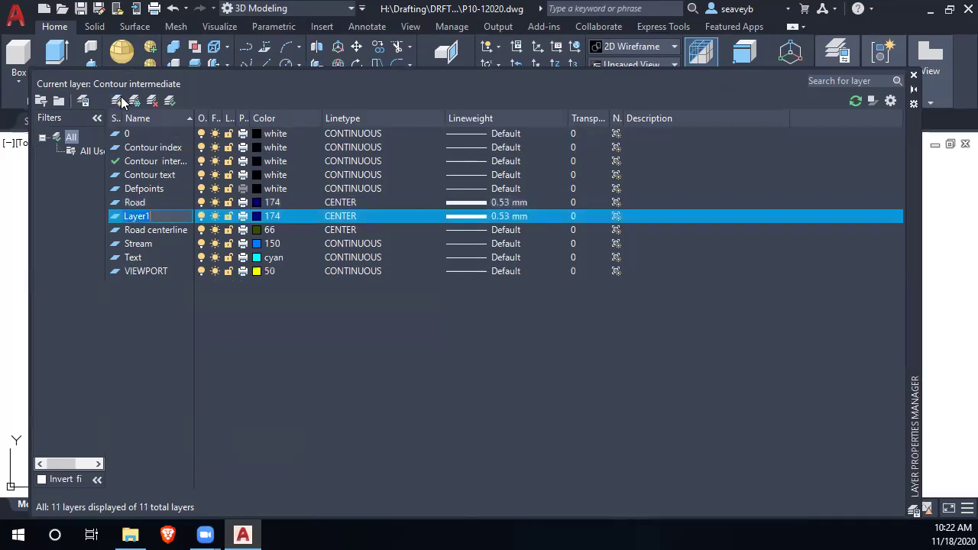
type("C-ANNO")
left_click(255, 216)
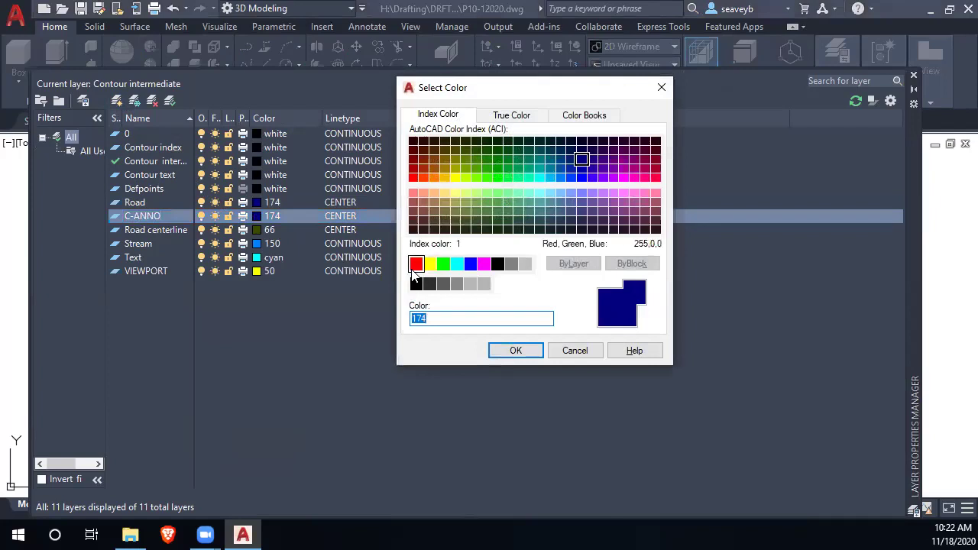
left_click(416, 263)
left_click(518, 350)
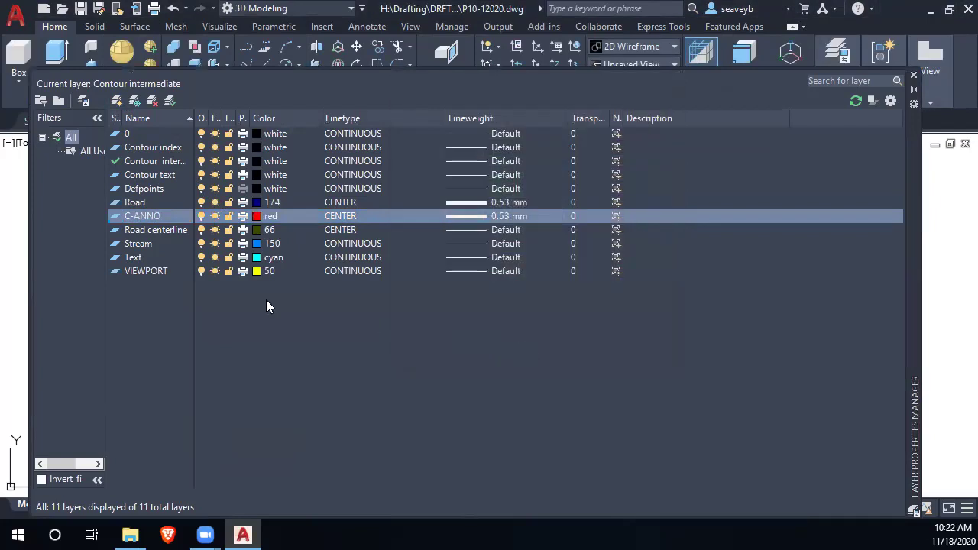
left_click(914, 75)
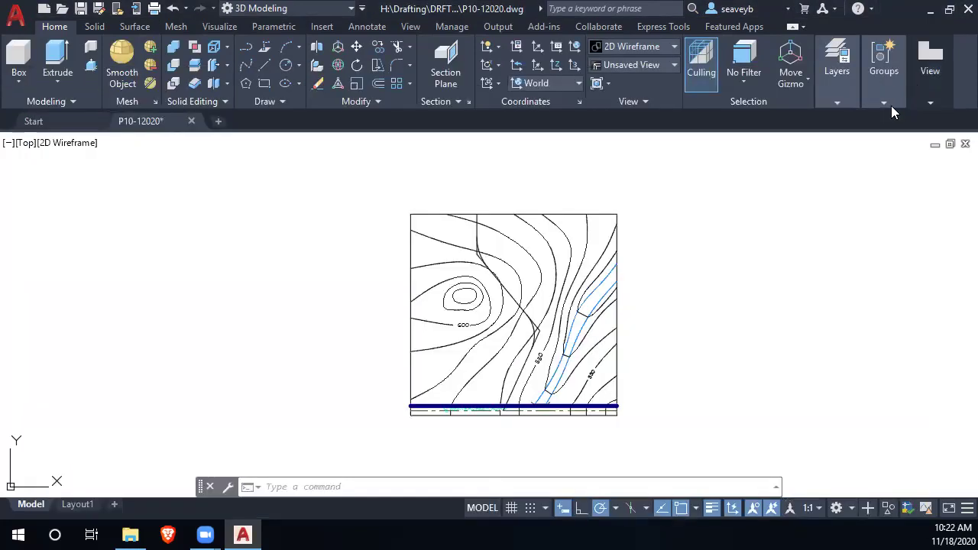
scroll(507, 260, "up", 6)
middle_click_drag(507, 259, 471, 204)
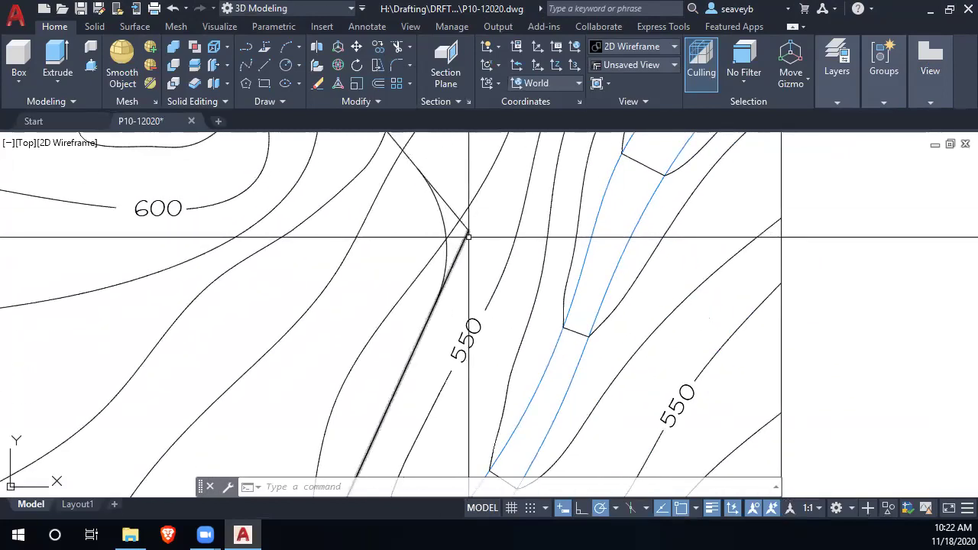
left_click(482, 234)
left_click(469, 227)
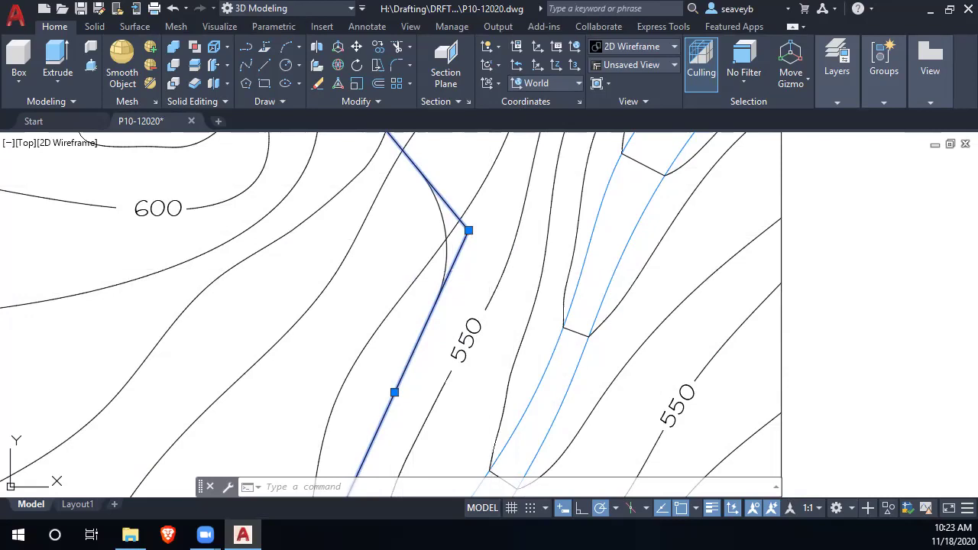
left_click(468, 270)
key("Escape")
Make C-ANNO the current layer.
left_click(838, 101)
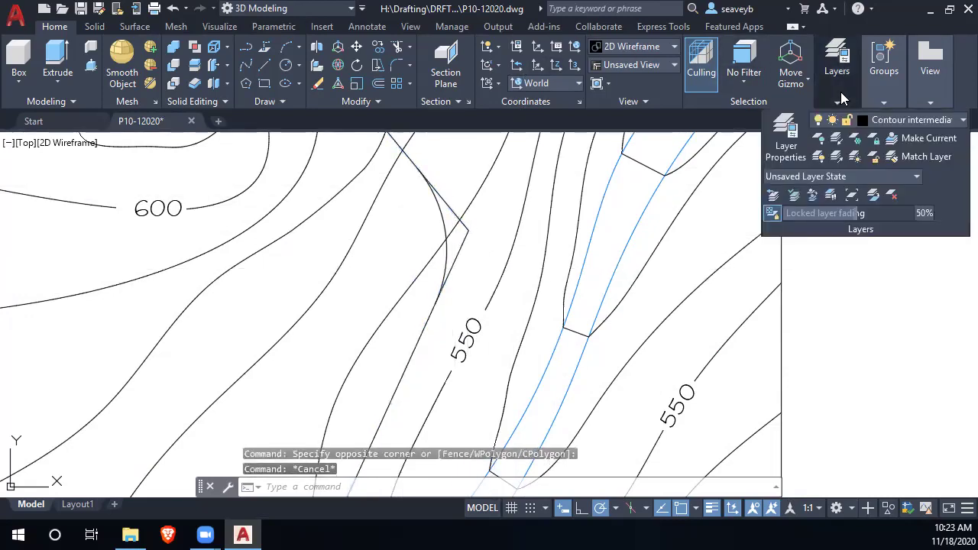
left_click(955, 122)
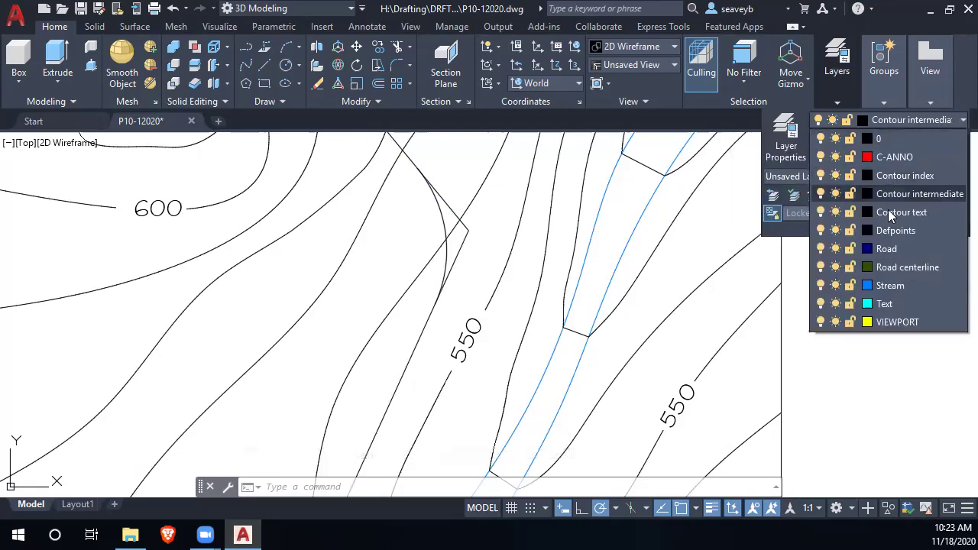
left_click(890, 268)
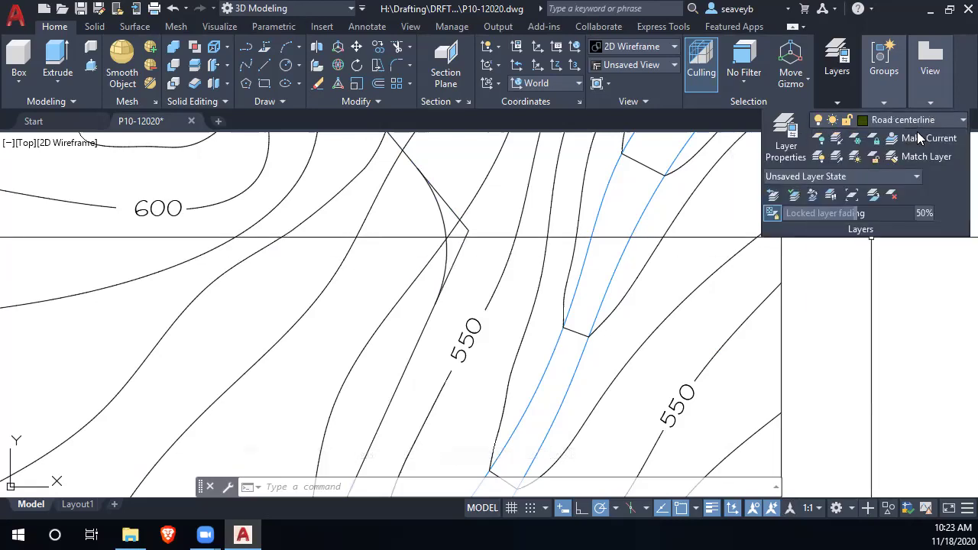
left_click(957, 125)
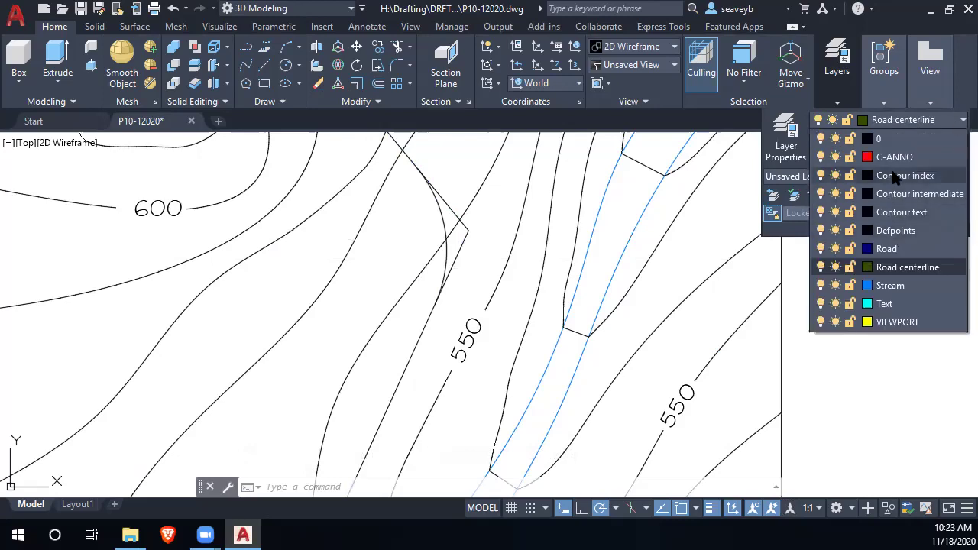
left_click(894, 157)
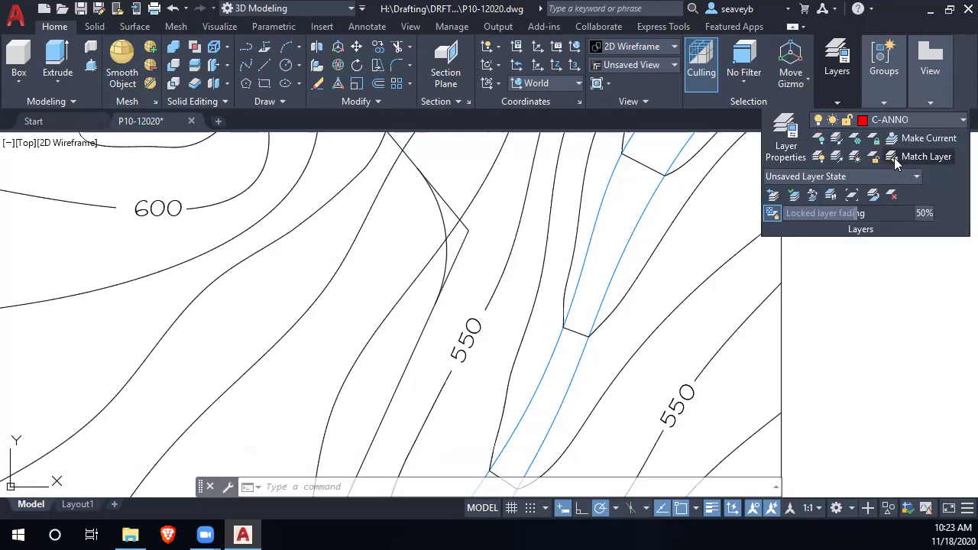
Freeze the Contour index, Contour intermediate and Contour text layers.
left_click(958, 122)
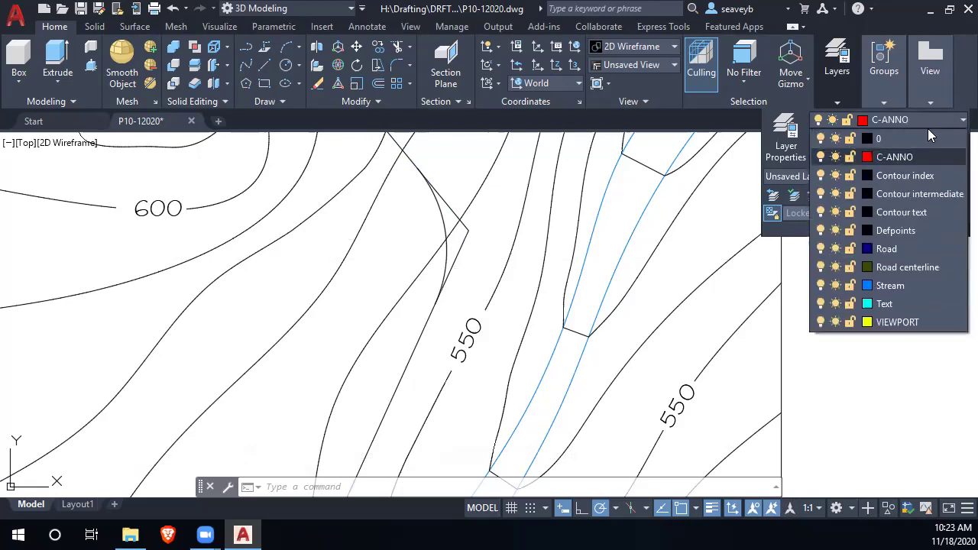
left_click(835, 176)
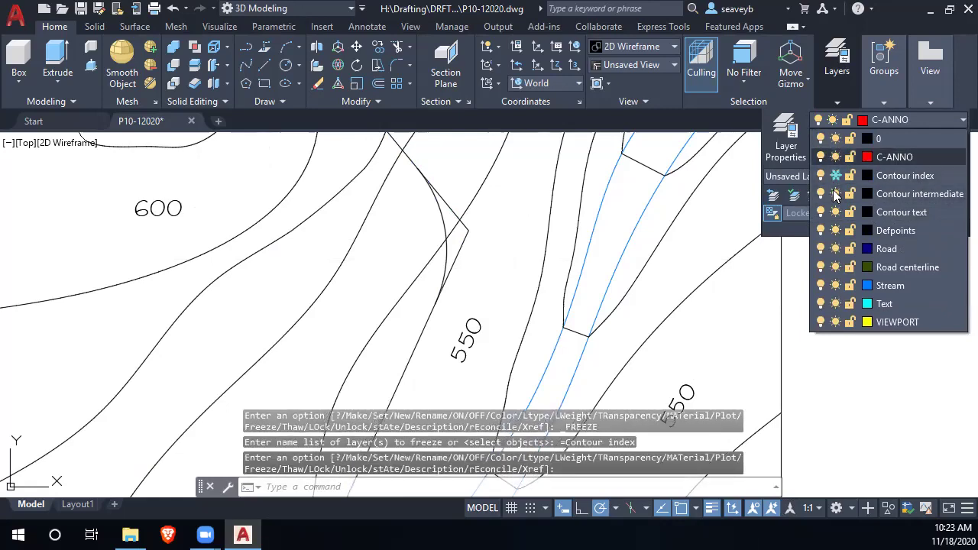
left_click(836, 195)
left_click(835, 212)
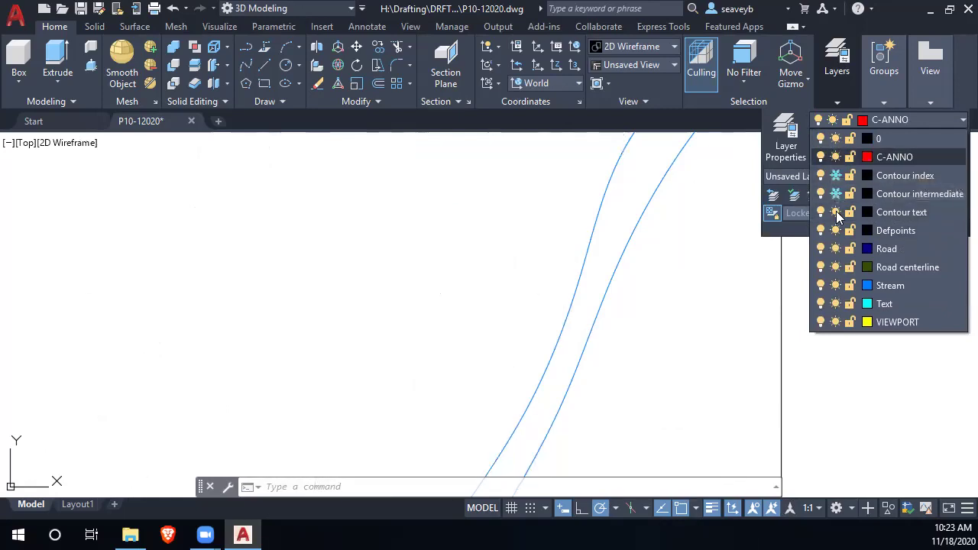
left_click(895, 352)
scroll(634, 338, "down", 4)
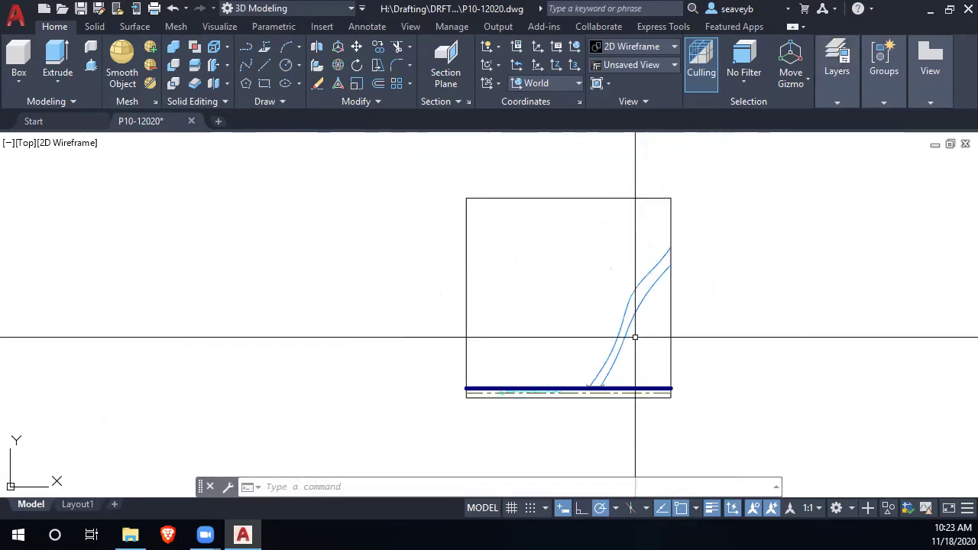
Thaw the Contour intermediate layer.
mouse_move(852, 76)
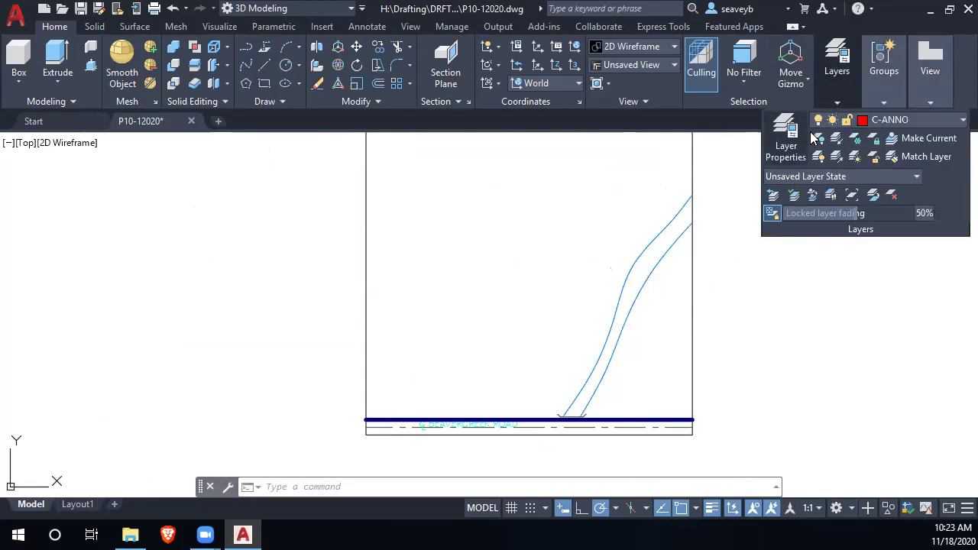
left_click(958, 125)
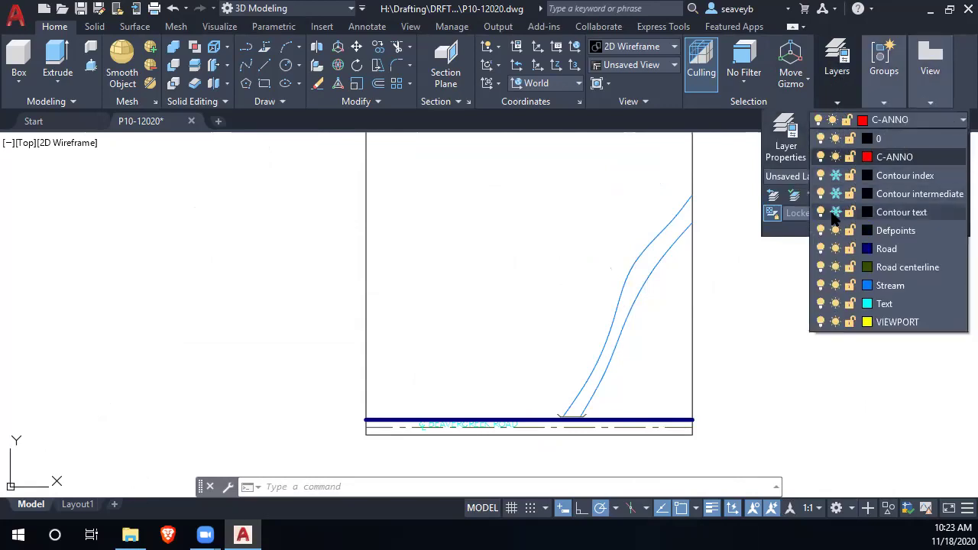
left_click(836, 197)
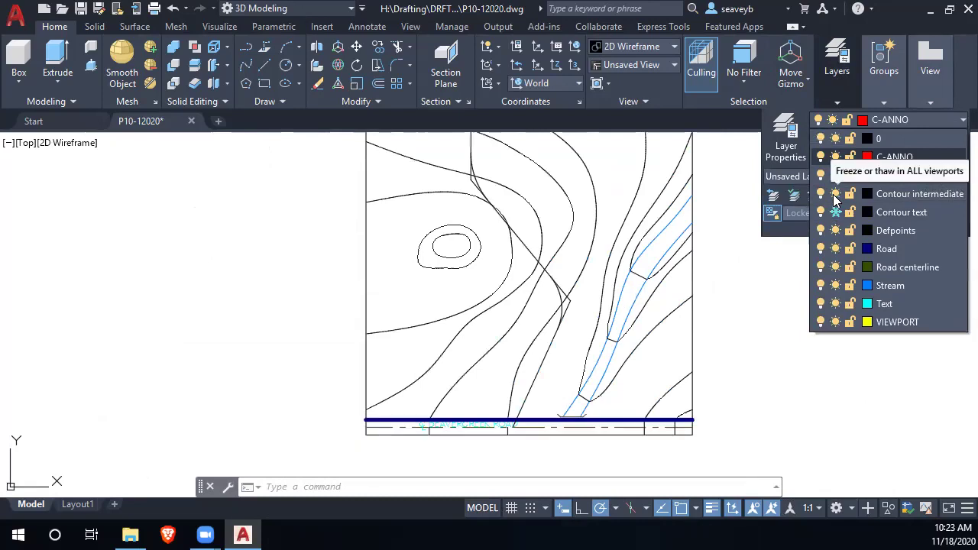
Move all new road line segments and both fillet arcs to the Road centerline layer and clear the selection.
left_click(560, 334)
left_click(566, 293)
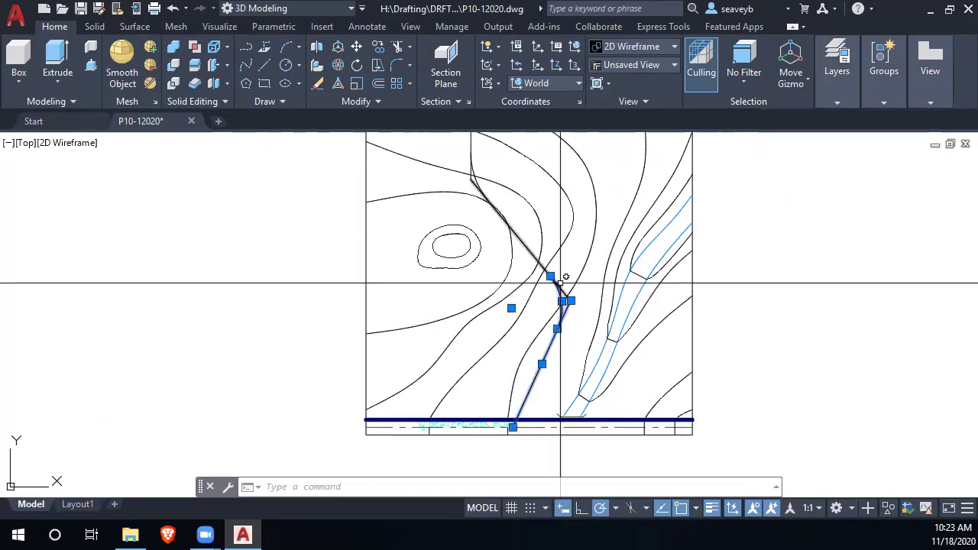
left_click(472, 153)
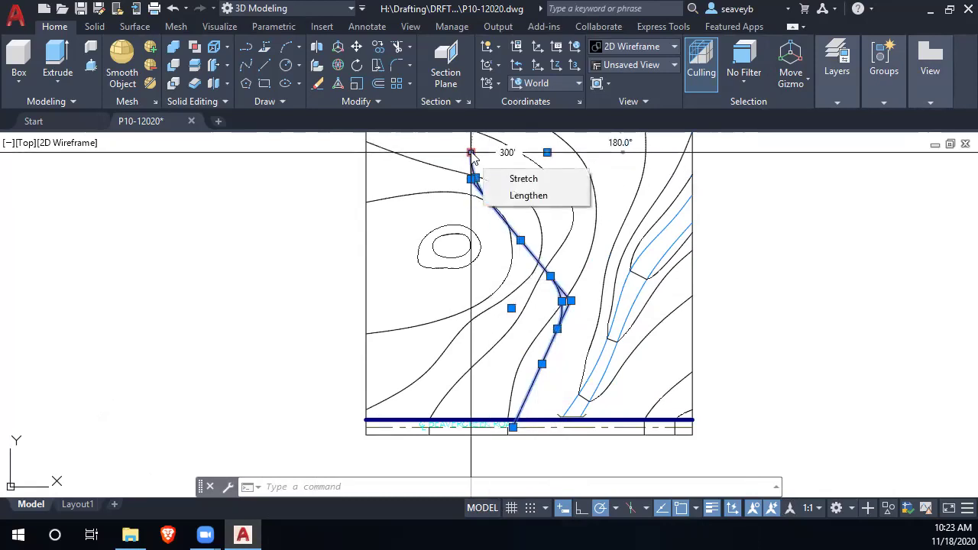
middle_click_drag(483, 178, 526, 273)
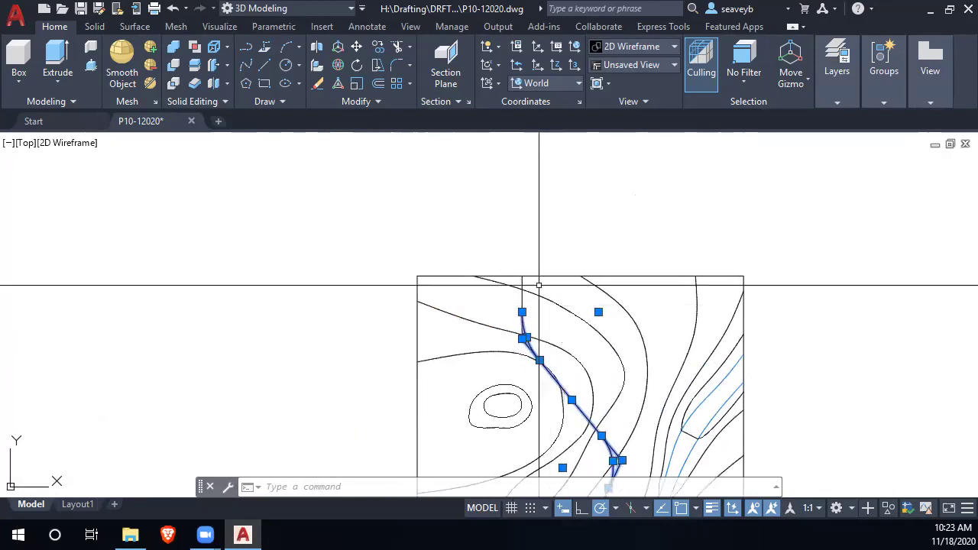
left_click(522, 277)
scroll(601, 339, "down", 4)
middle_click_drag(601, 338, 544, 252)
scroll(528, 288, "up", 5)
middle_click_drag(528, 288, 537, 272)
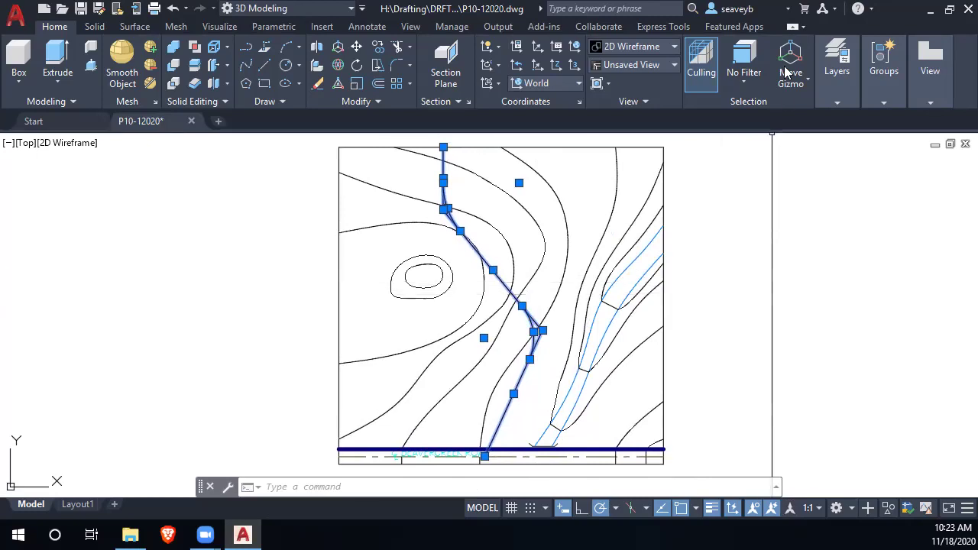
left_click(838, 98)
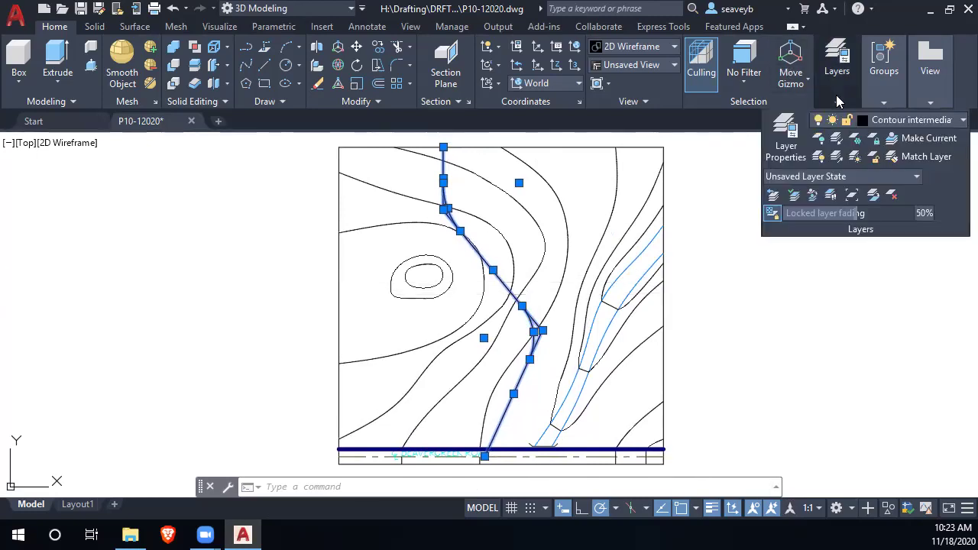
left_click(921, 122)
left_click(903, 266)
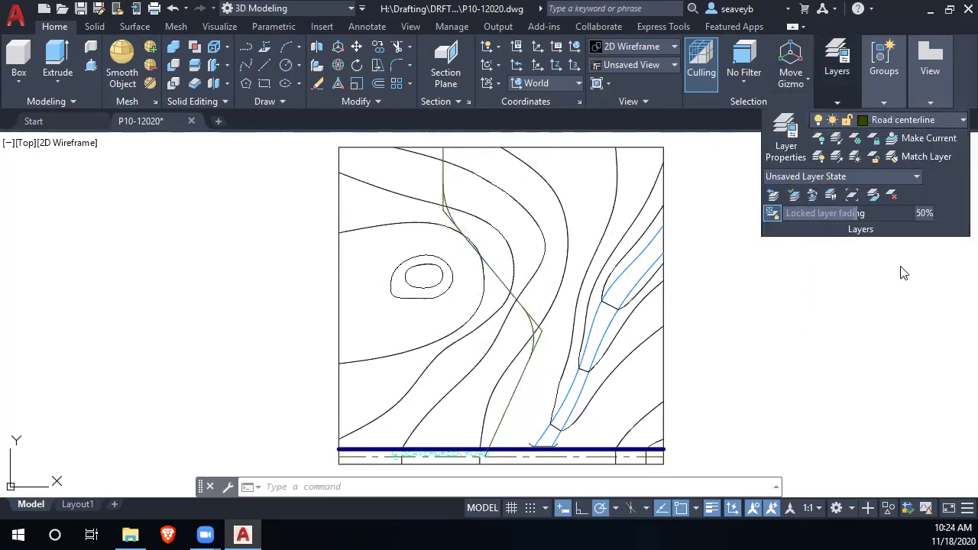
key("Escape")
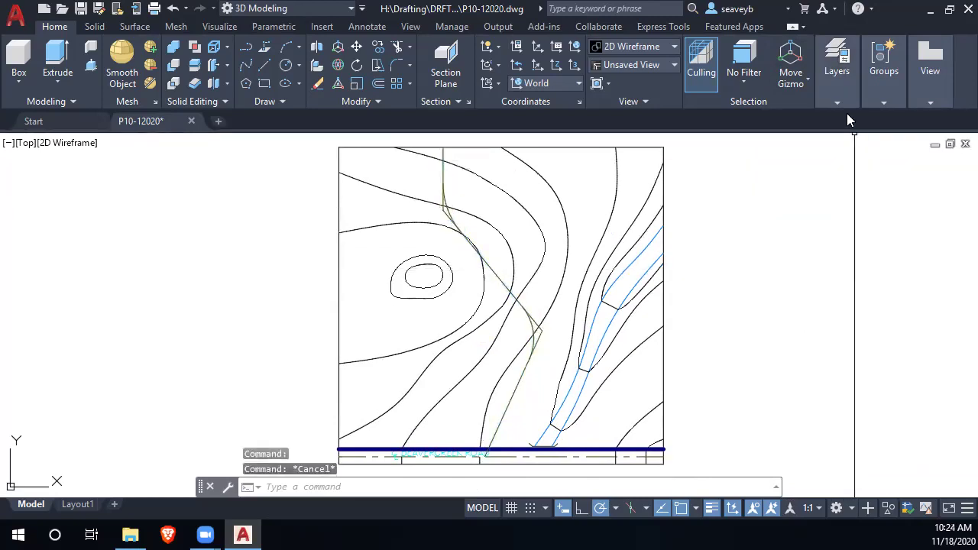
Freeze the Contour intermediate layer.
left_click(837, 97)
left_click(960, 121)
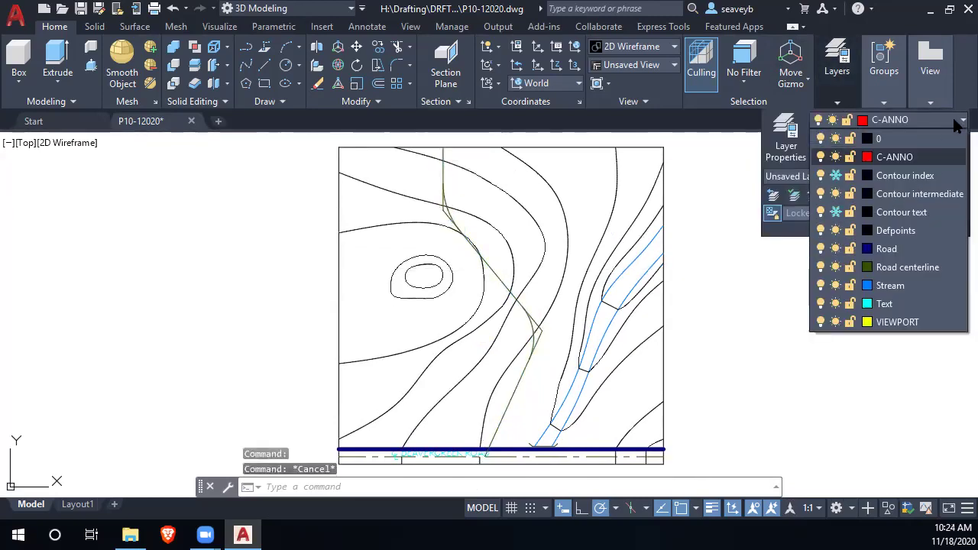
left_click(836, 194)
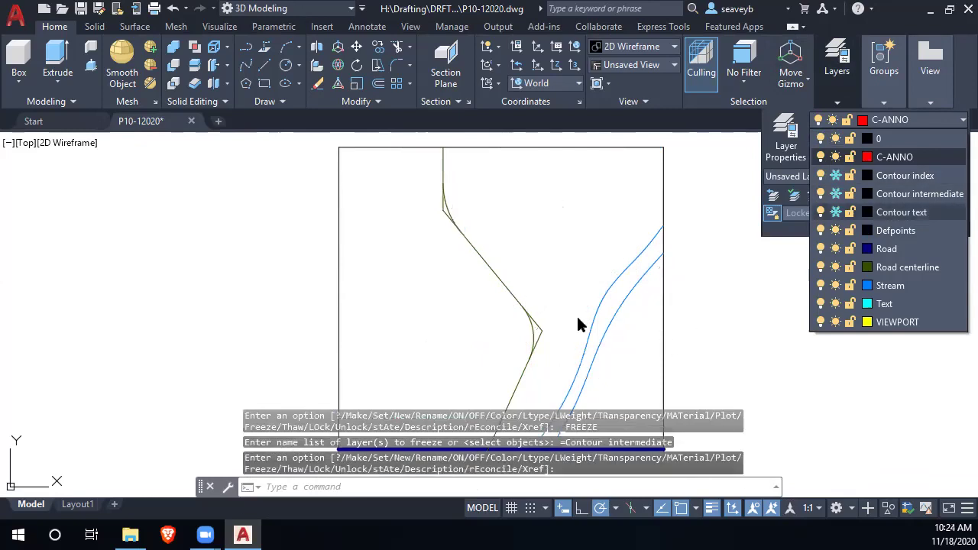
mouse_move(487, 282)
middle_mouse_down()
mouse_move(432, 272)
mouse_move(428, 294)
mouse_move(424, 284)
middle_mouse_up()
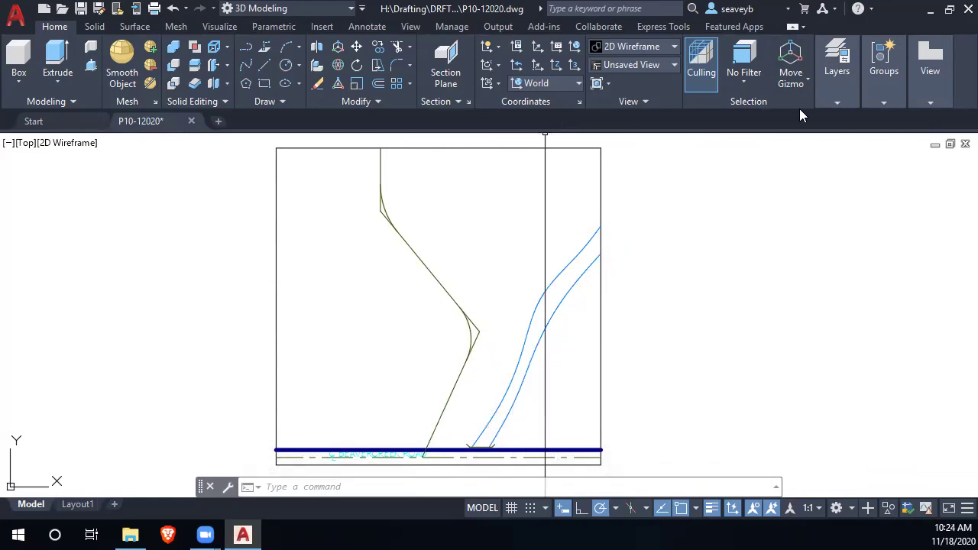
mouse_move(832, 95)
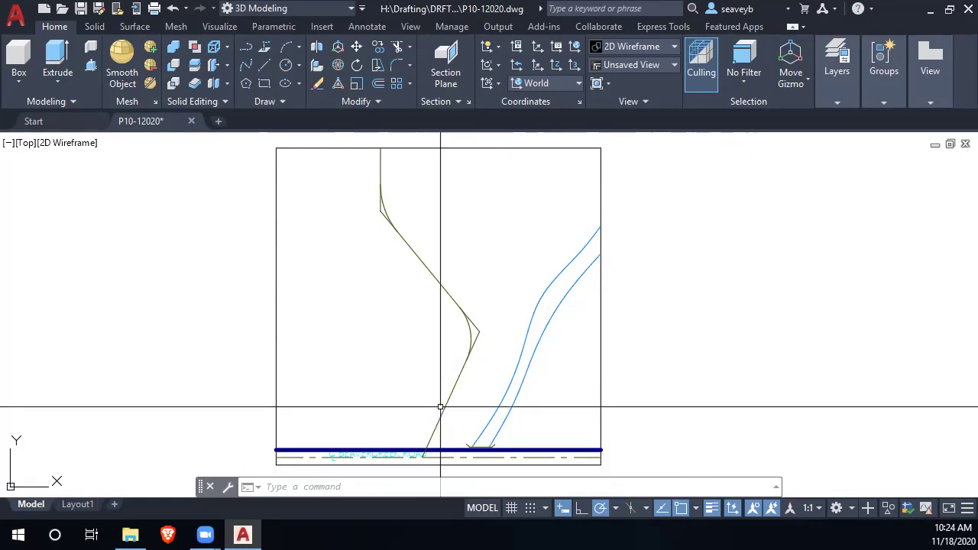
Move the BEAVERCREEK ROAD text west along its centerline, clear of the new road's starting point.
scroll(430, 452, "up", 10)
mouse_move(431, 452)
middle_mouse_down()
mouse_move(430, 411)
mouse_move(477, 266)
middle_mouse_up()
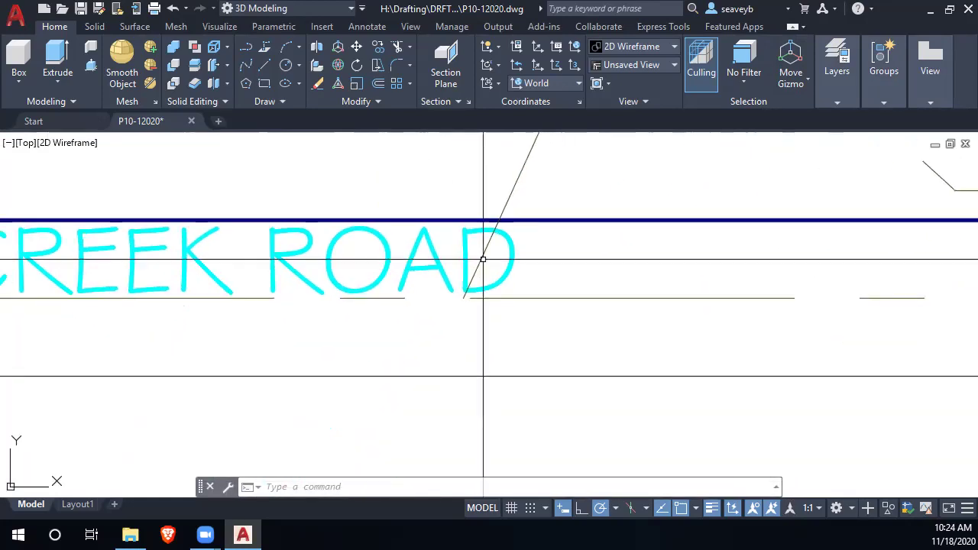
scroll(418, 283, "down", 3)
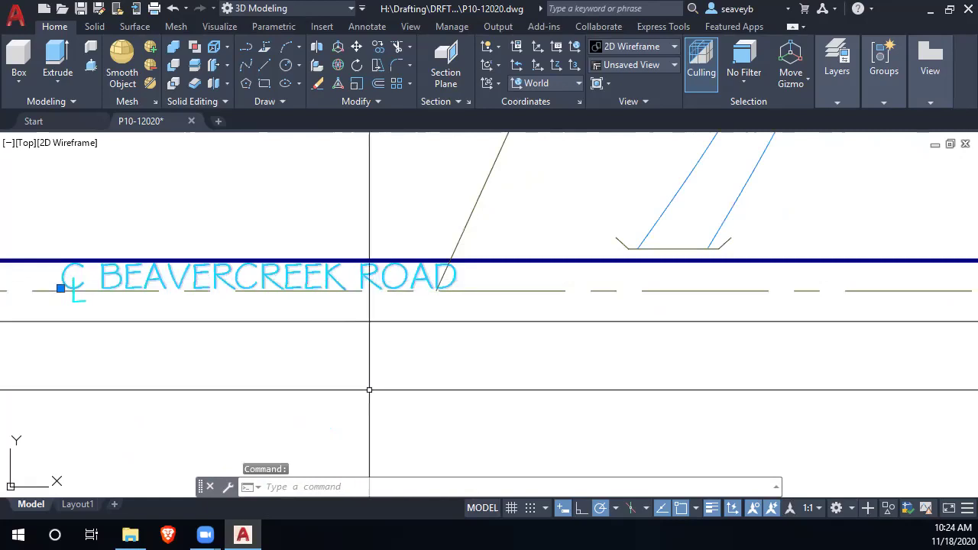
type("m")
key("Return")
left_click(504, 383)
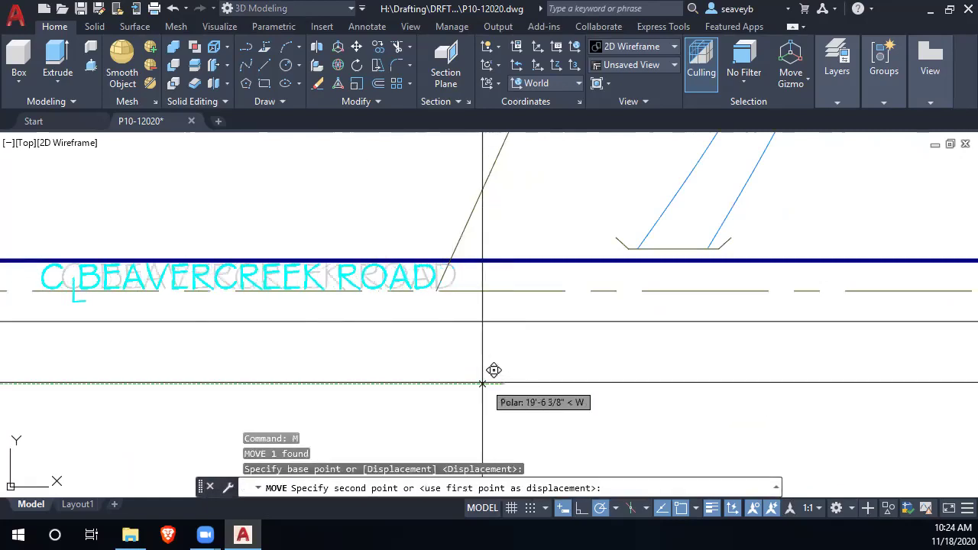
left_click(447, 383)
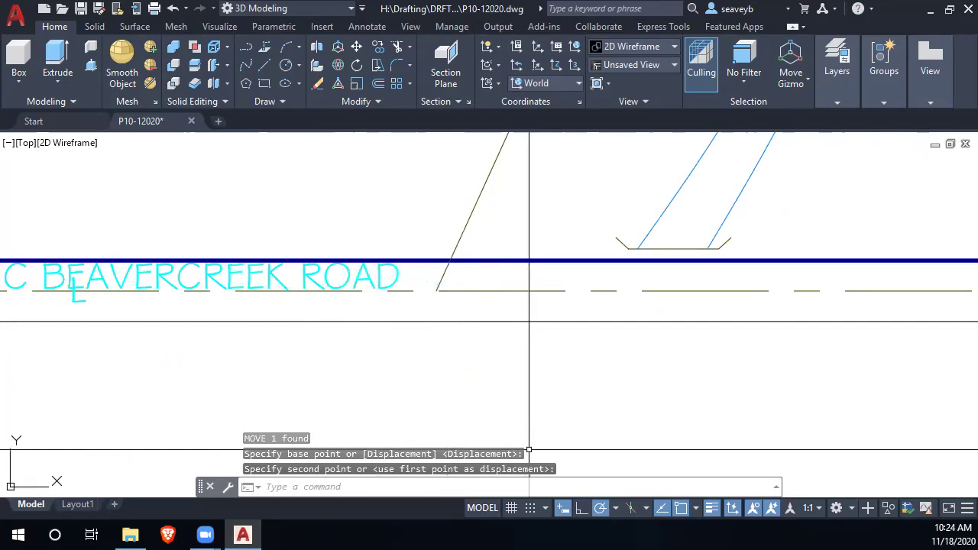
Try drawing a 40' station tick at N 60d0' W from the new road's start on the Beavercreek Road centerline.
scroll(437, 332, "up", 4)
middle_click_drag(437, 333, 455, 388)
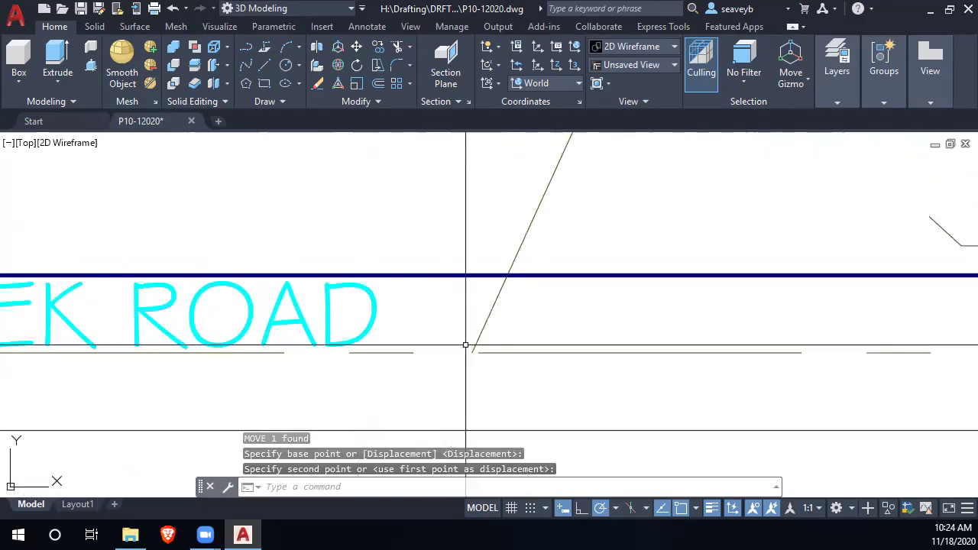
type("l")
key("Return")
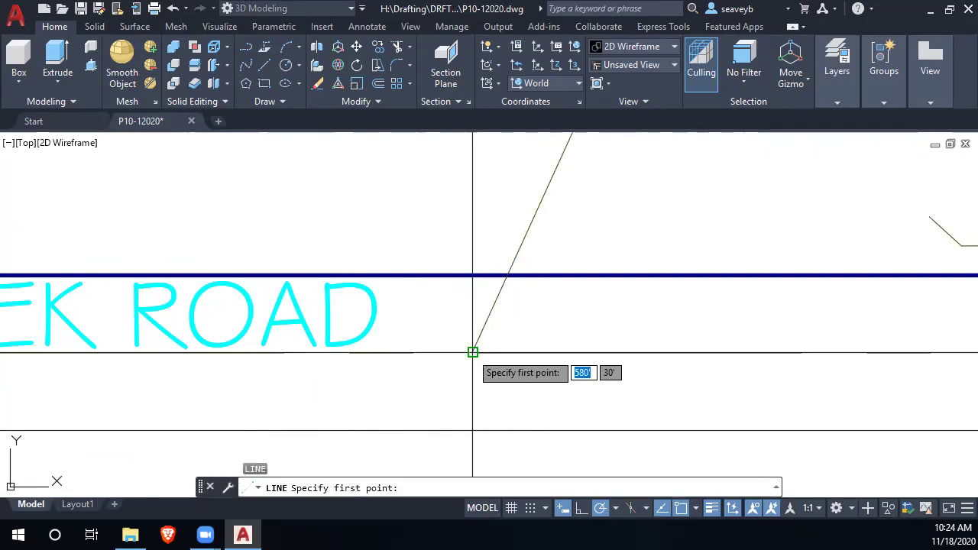
left_click(473, 352)
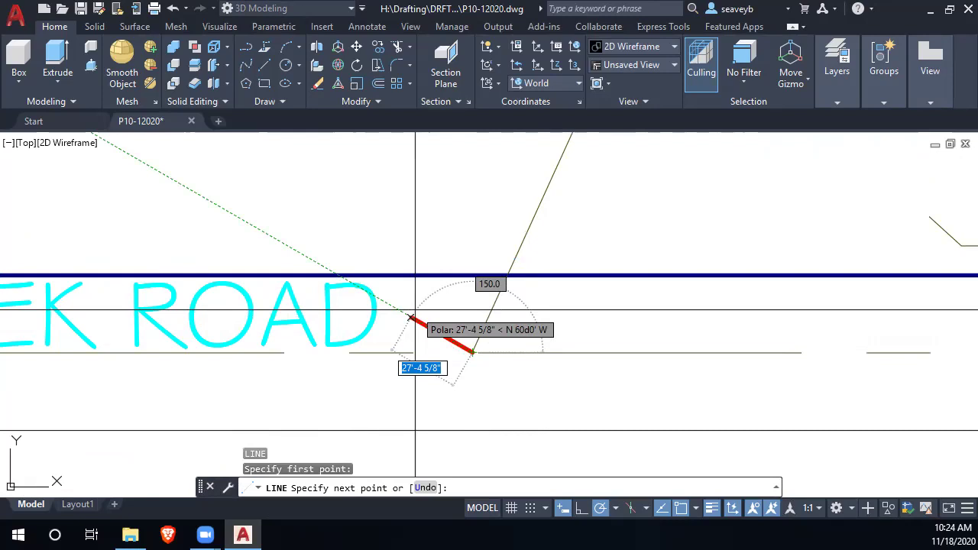
type("40")
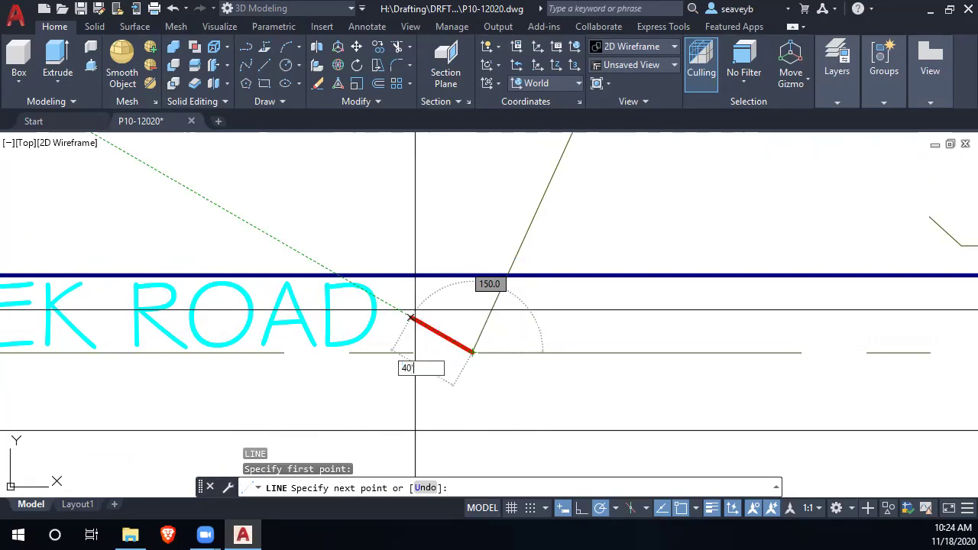
key("Return")
key("Return")
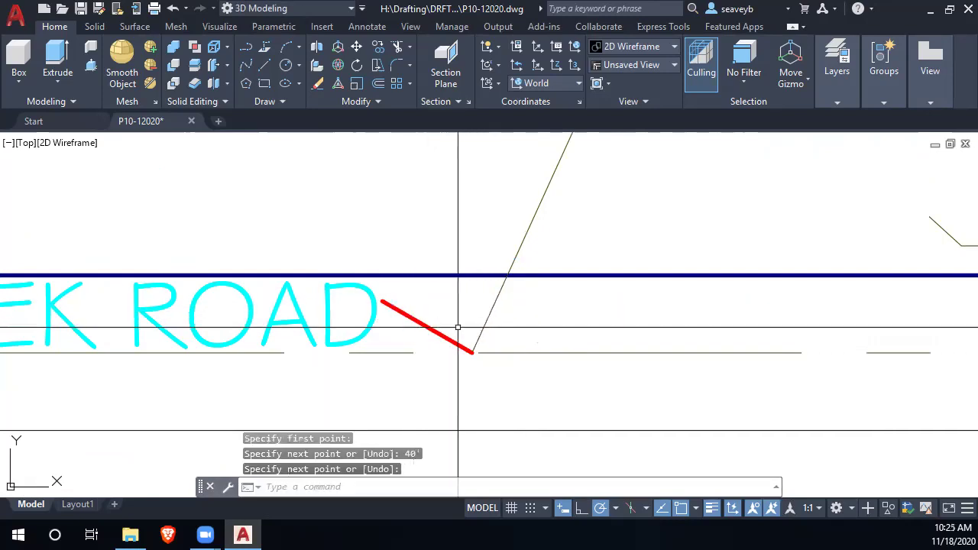
Set the C-ANNO layer's lineweight to Default and turn off lineweight display.
scroll(458, 327, "up", 3)
scroll(455, 332, "down", 5)
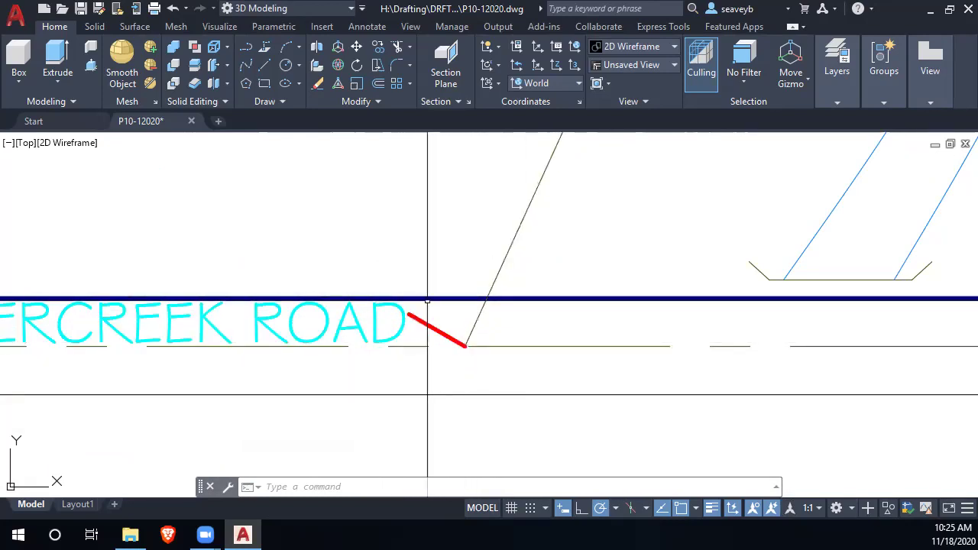
left_click(836, 72)
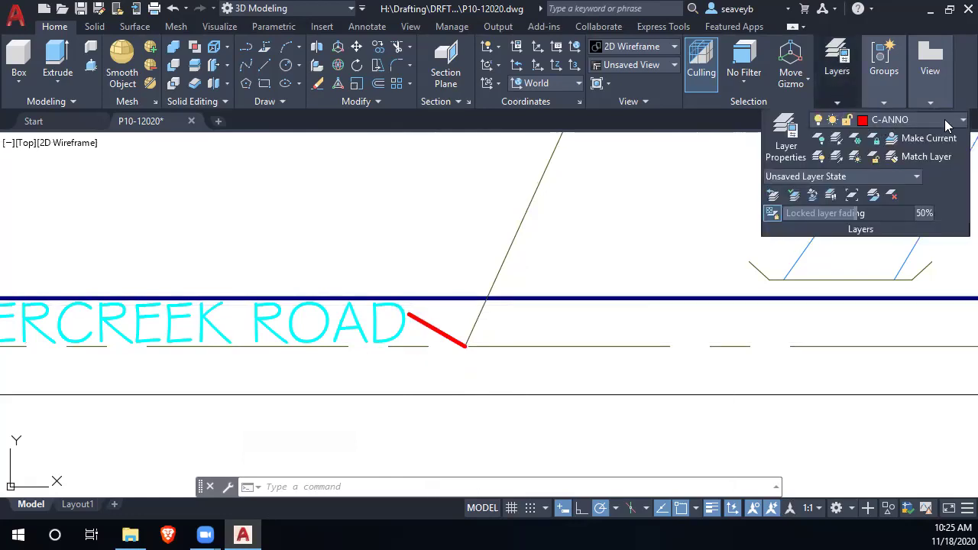
left_click(784, 135)
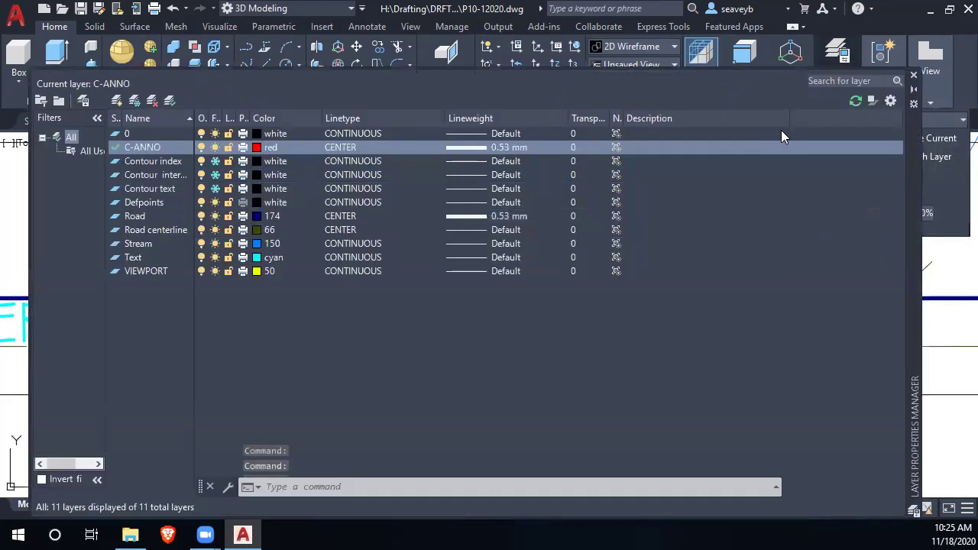
left_click(472, 148)
scroll(567, 207, "up", 1)
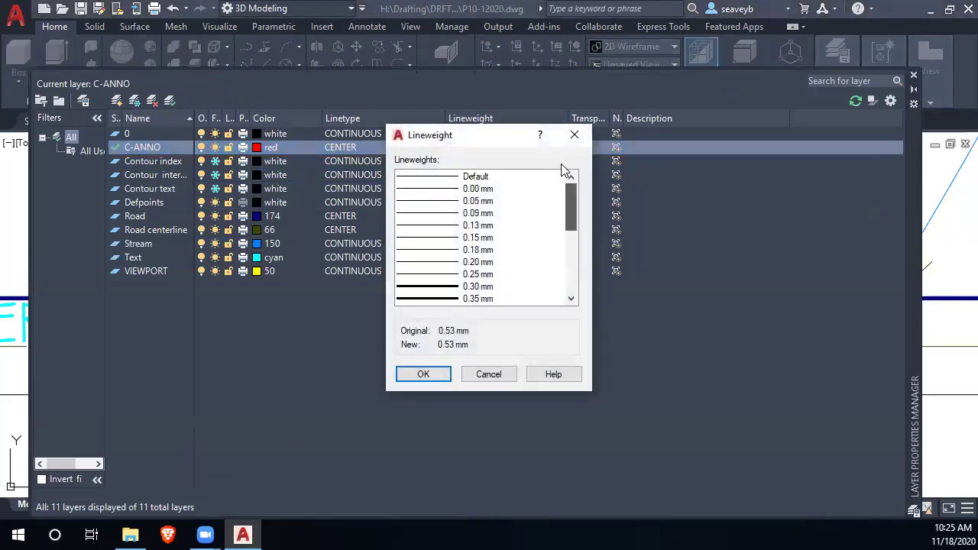
left_click(468, 178)
left_click(425, 374)
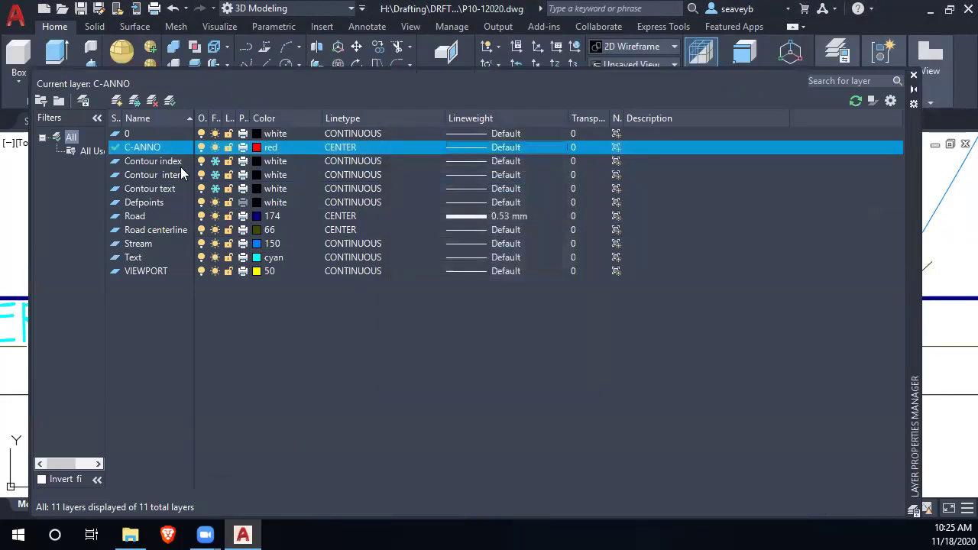
left_click(914, 75)
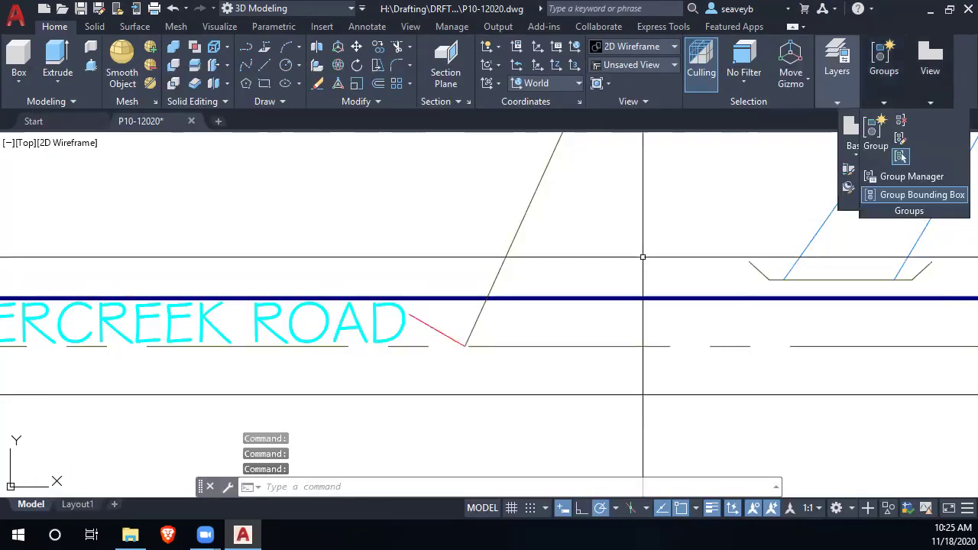
left_click(712, 510)
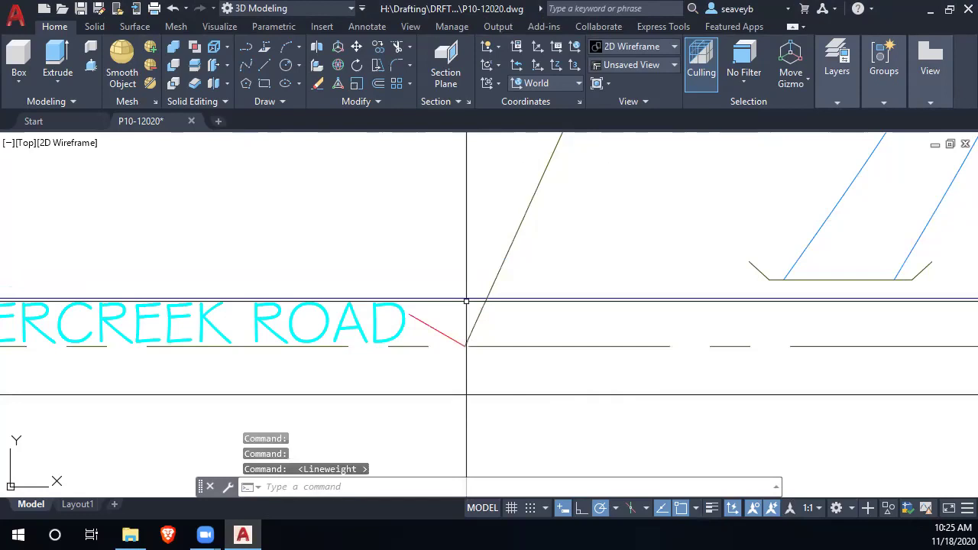
scroll(492, 294, "down", 2)
scroll(491, 293, "down", 2)
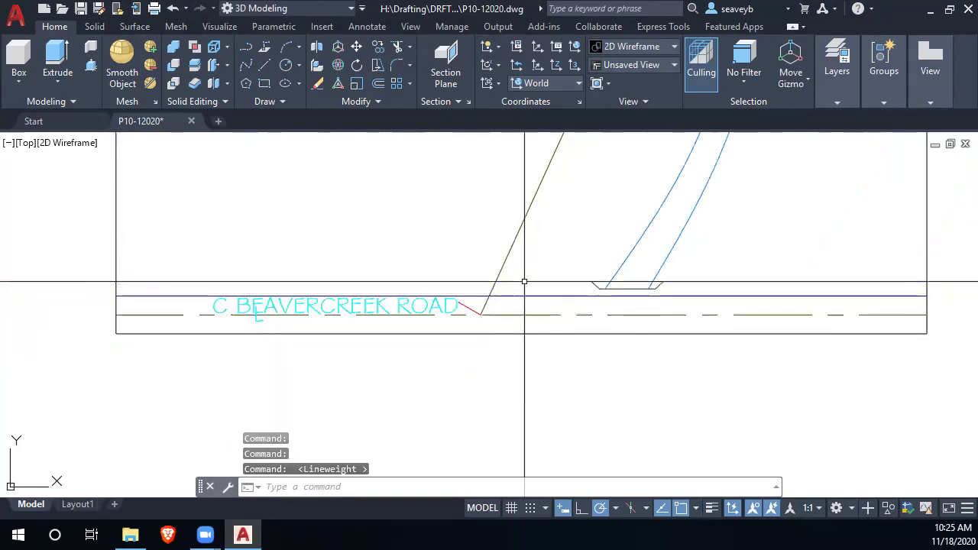
Erase the 40' red tick line at the start of the new road.
left_click(469, 310)
middle_click_drag(599, 283, 540, 400)
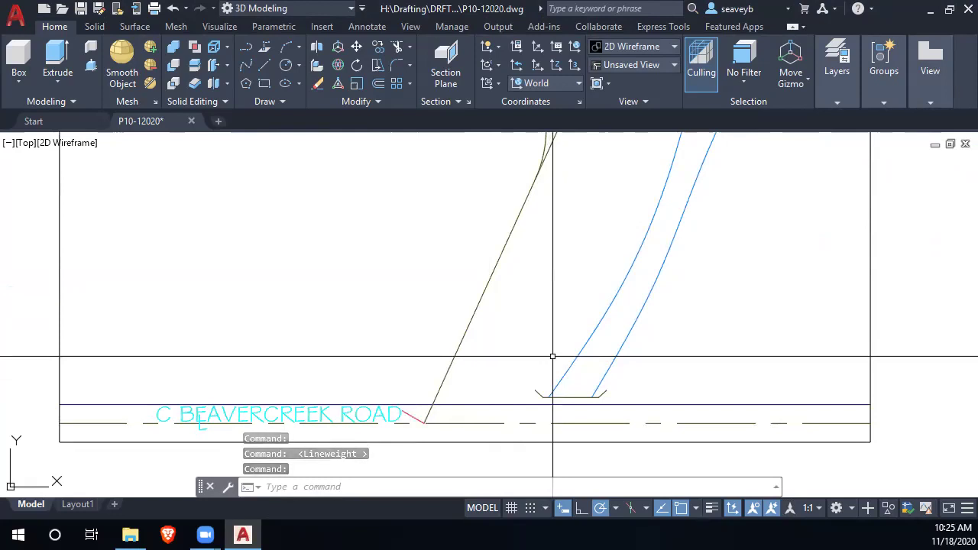
key("Escape")
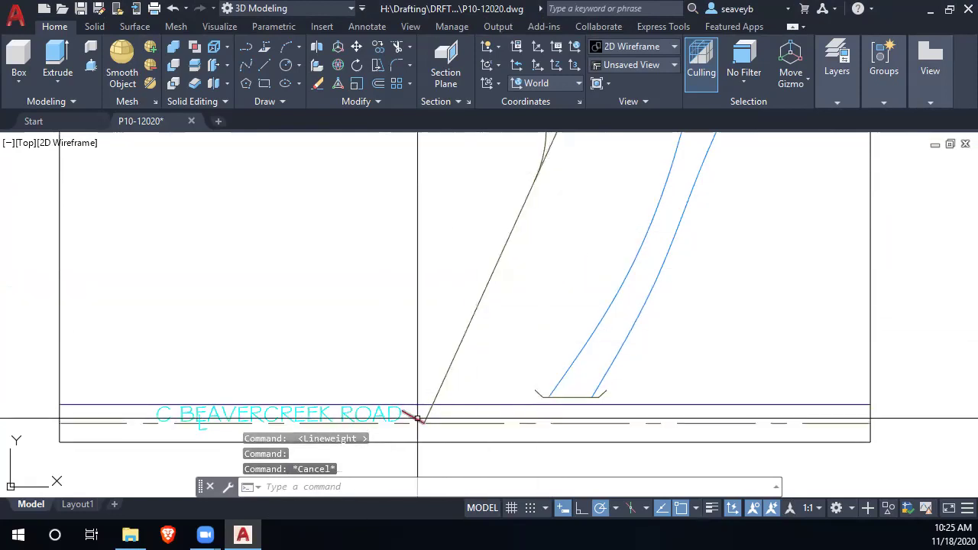
scroll(415, 418, "up", 6)
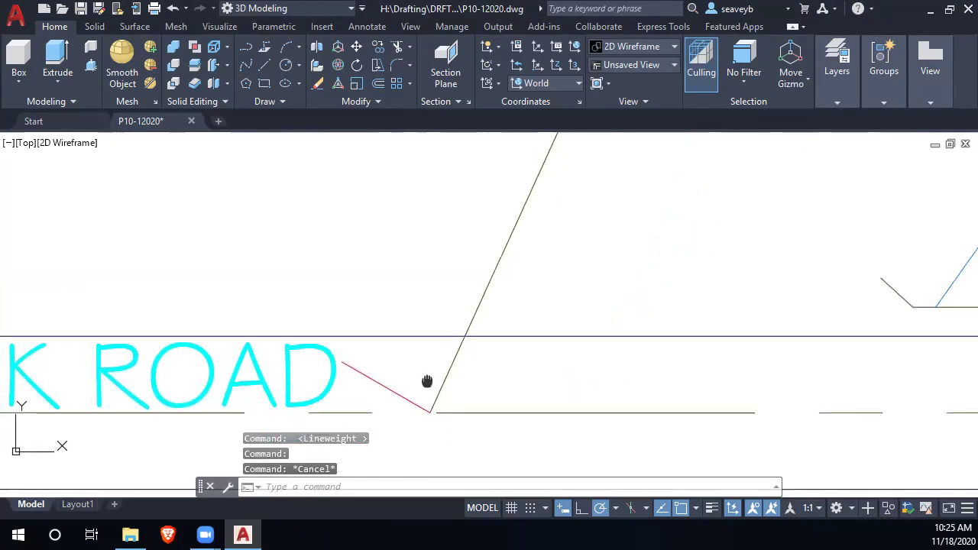
left_click(415, 346)
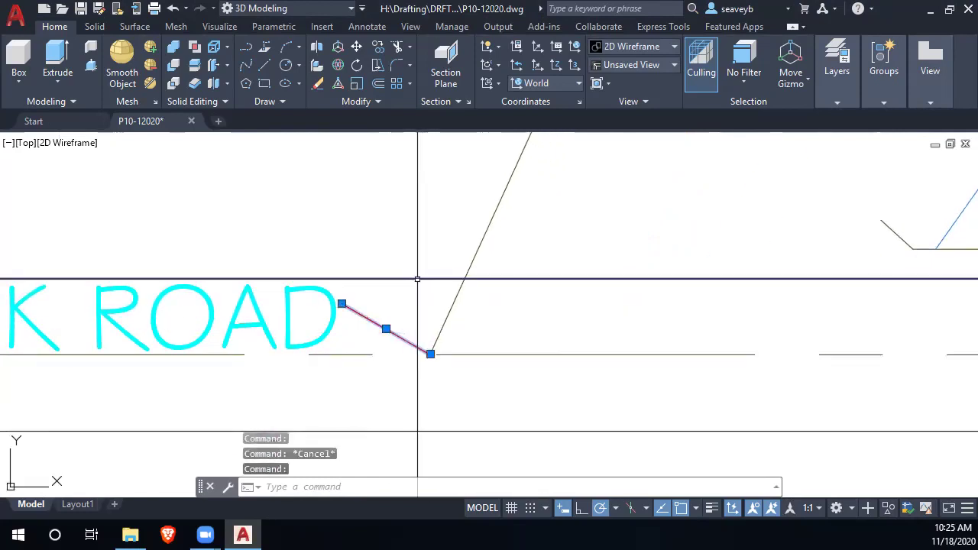
key("Delete")
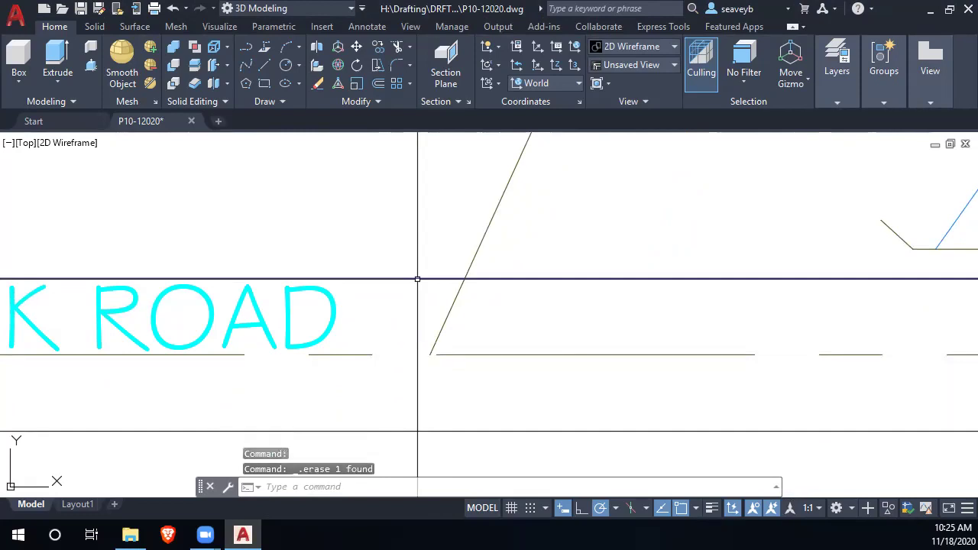
Draw a 40' tick line from the new road's start, perpendicular to its first segment at N 65d30' W.
type("l")
key("Return")
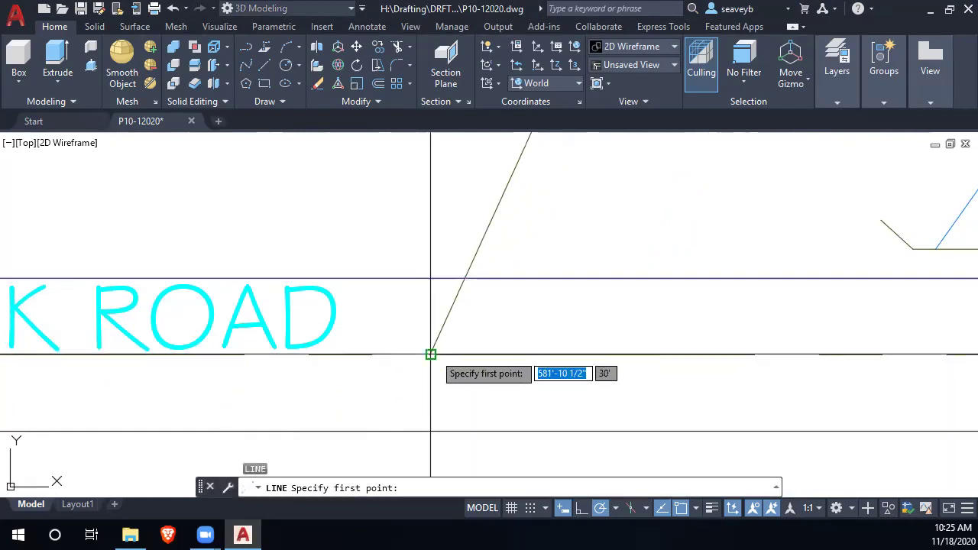
left_click(431, 354)
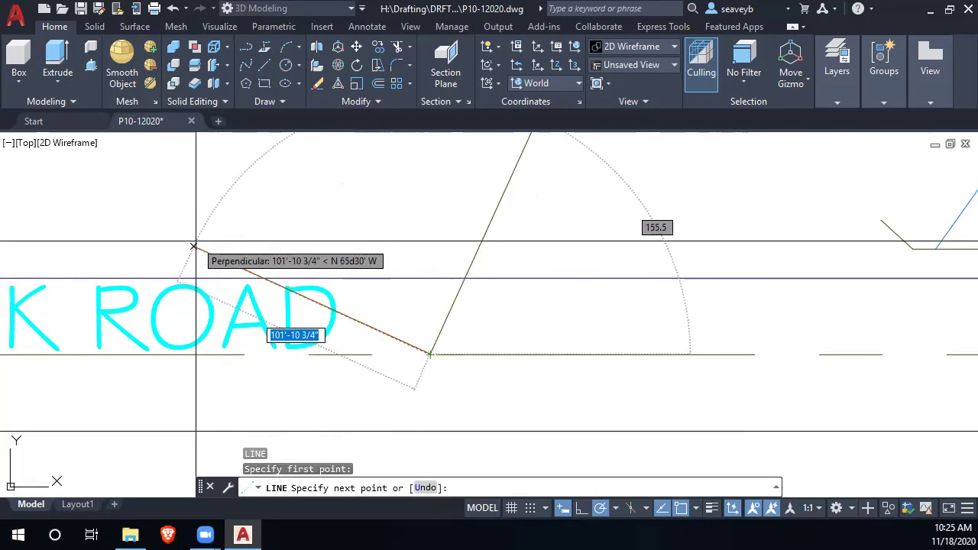
type("40'")
key("Return")
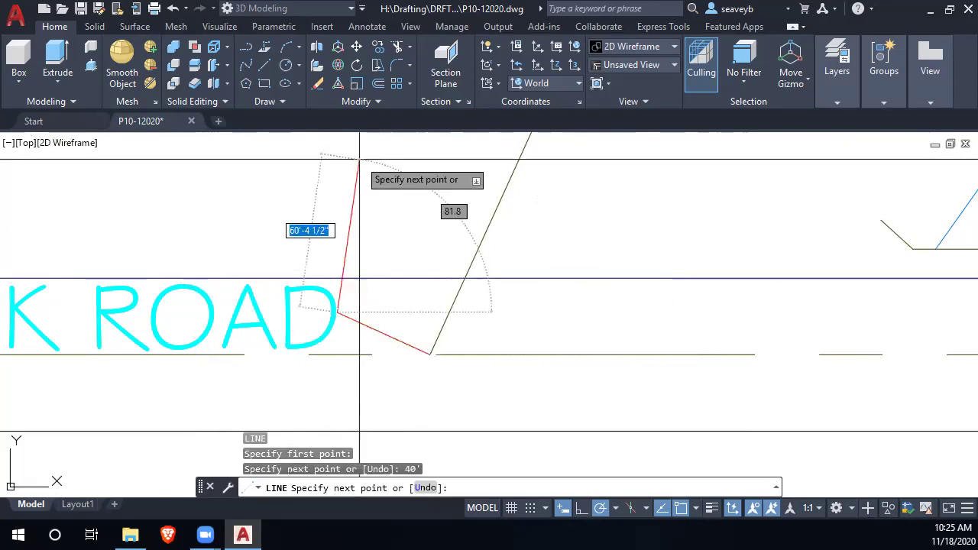
key("Return")
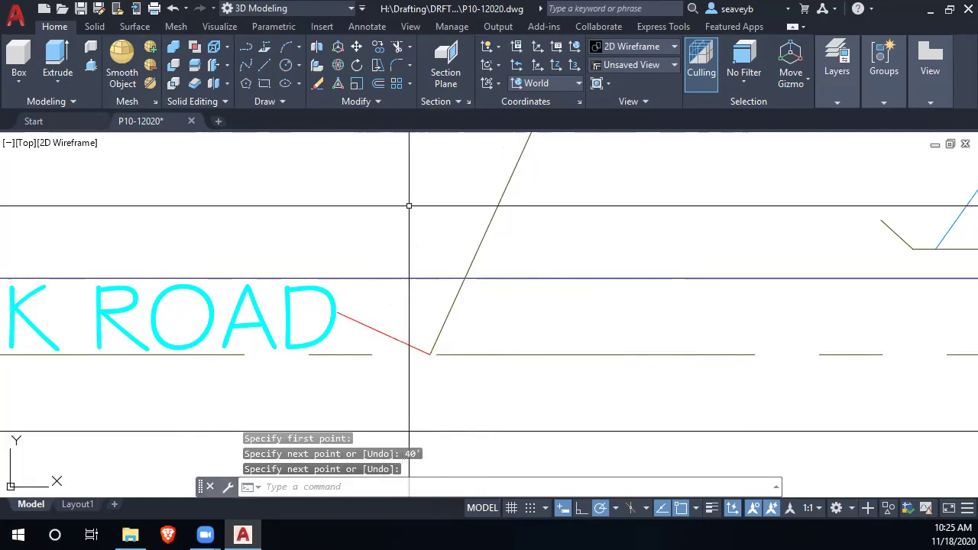
Offset the starting tick 100' up the new road's first segment.
type("o")
key("Return")
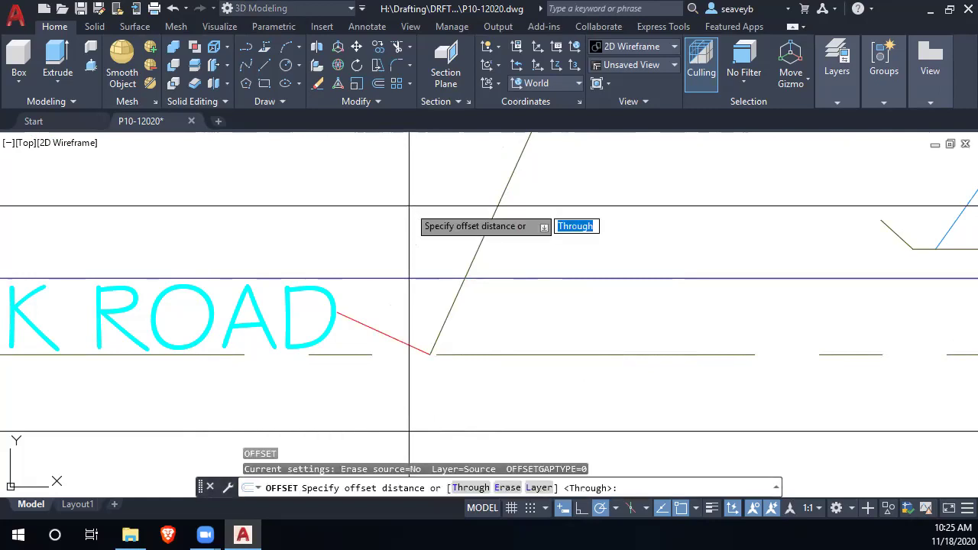
type("100'")
key("Return")
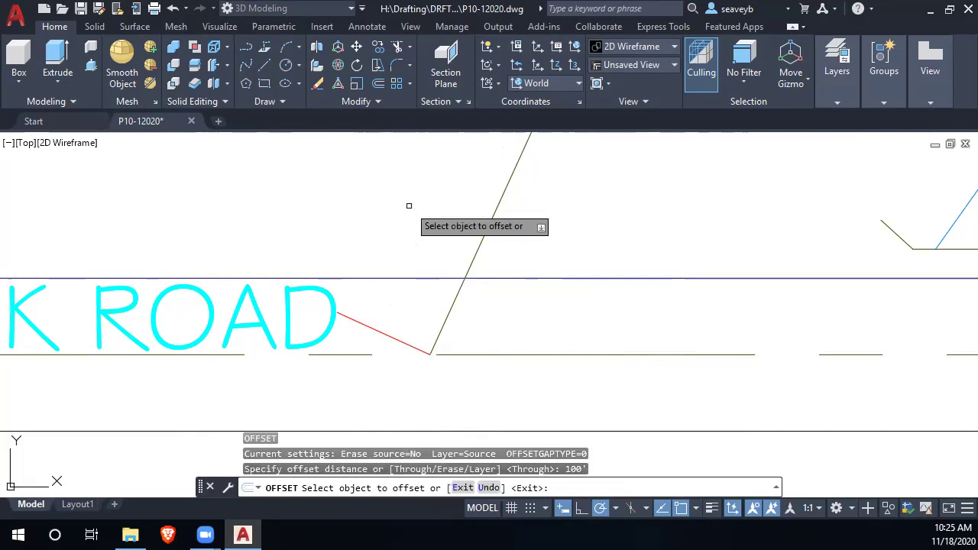
left_click(395, 338)
scroll(440, 205, "down", 3)
scroll(441, 206, "down", 3)
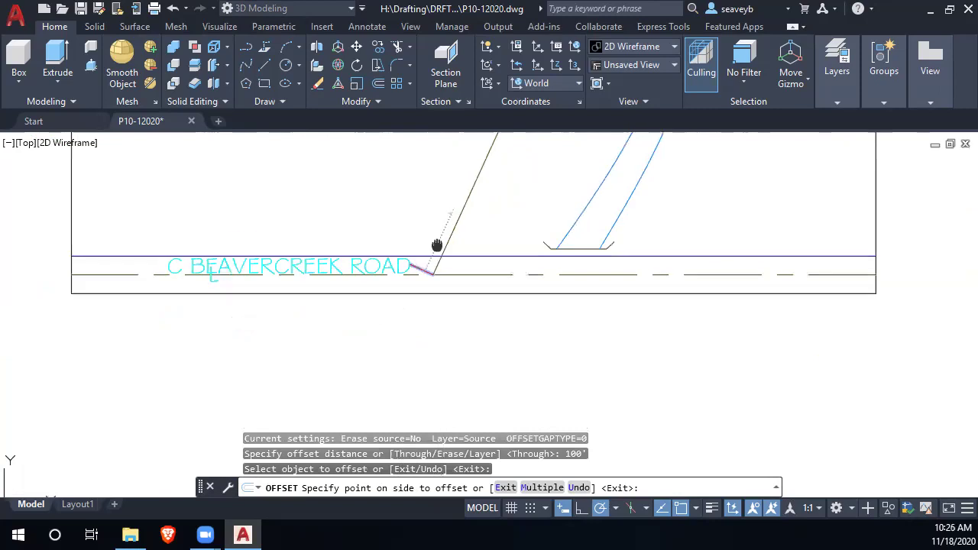
middle_click_drag(436, 244, 400, 341)
left_click(413, 306)
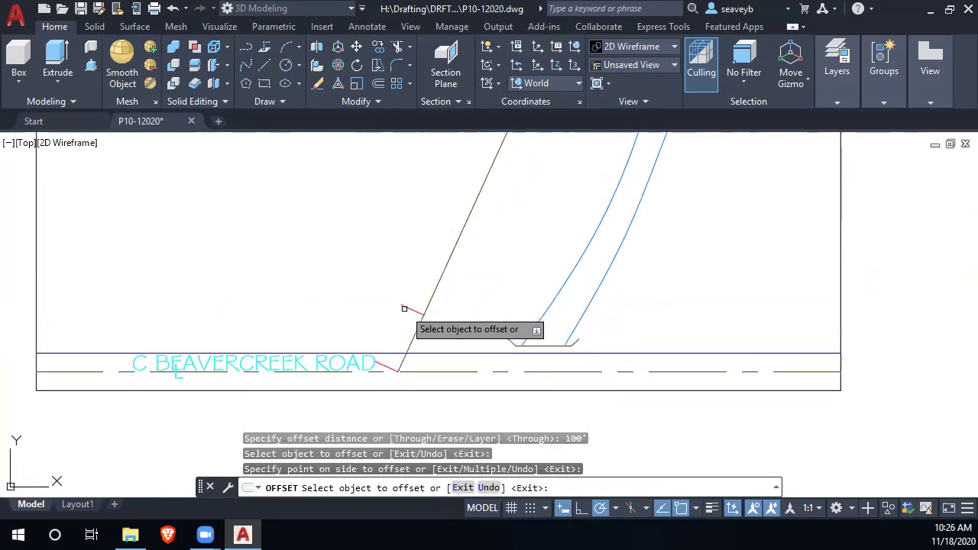
Add three more station ticks toward the first curve by offsetting each newest tick another 100'.
left_click(411, 309)
left_click(430, 254)
left_click(431, 251)
left_click(449, 204)
left_click(461, 195)
left_click(467, 173)
middle_click_drag(467, 173, 416, 306)
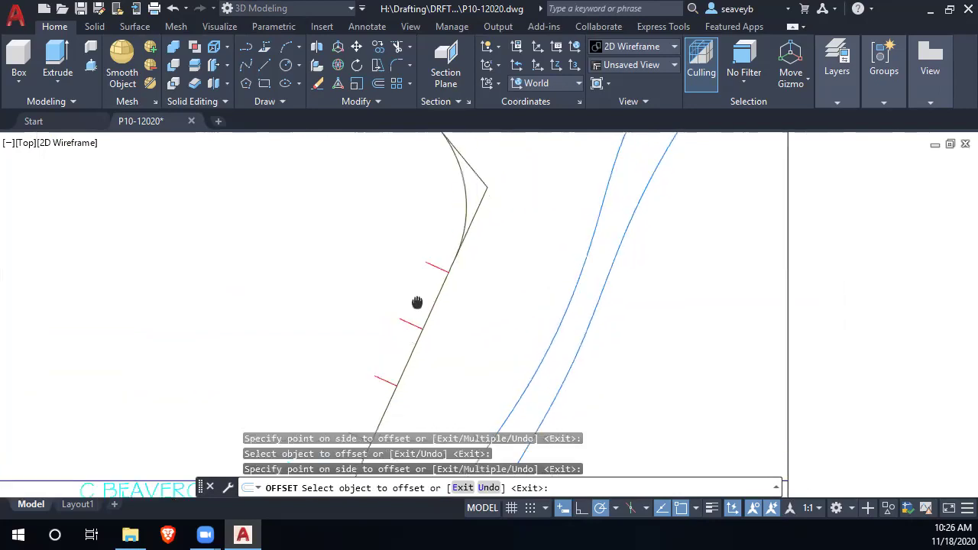
Try another 100' station tick offset past the start of the first curve, and erase it again.
left_click(416, 297)
left_click(427, 238)
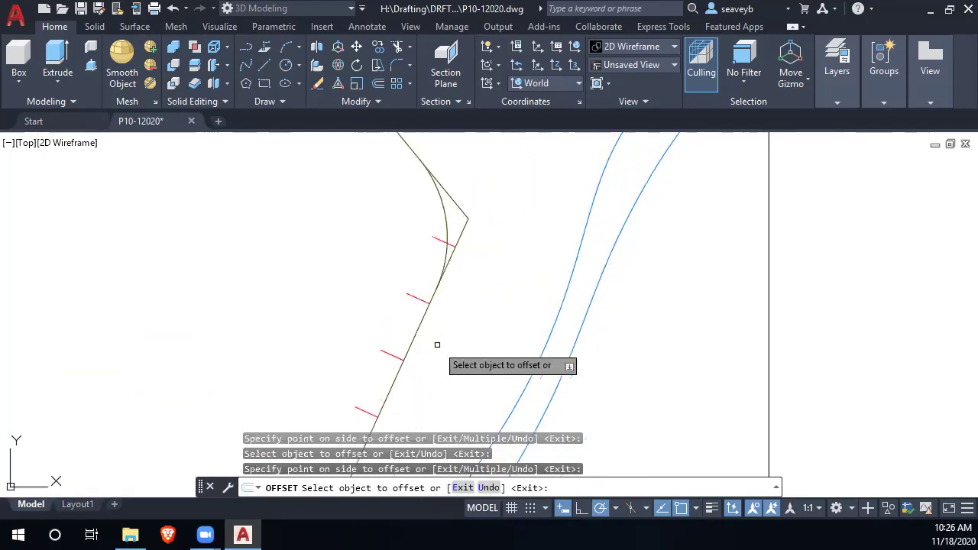
key("Return")
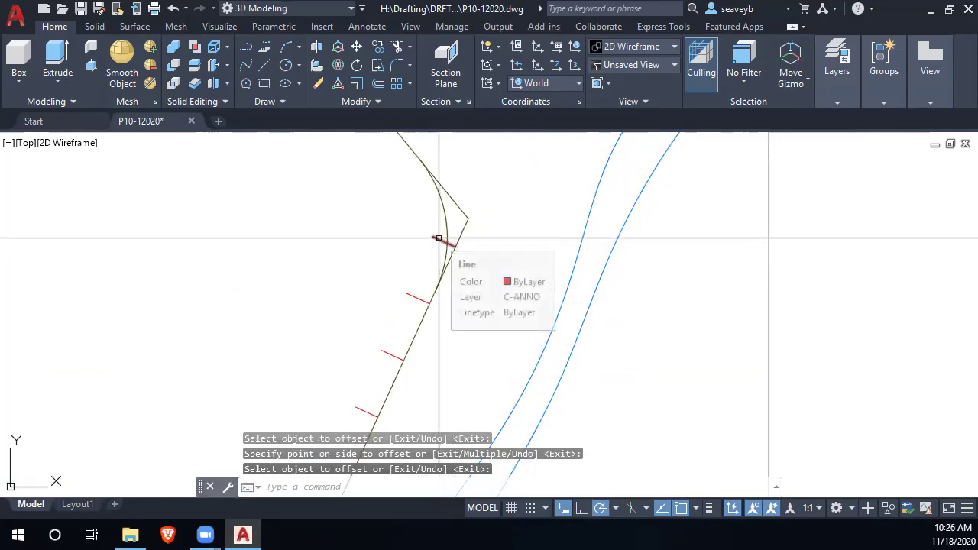
left_click(441, 240)
key("Delete")
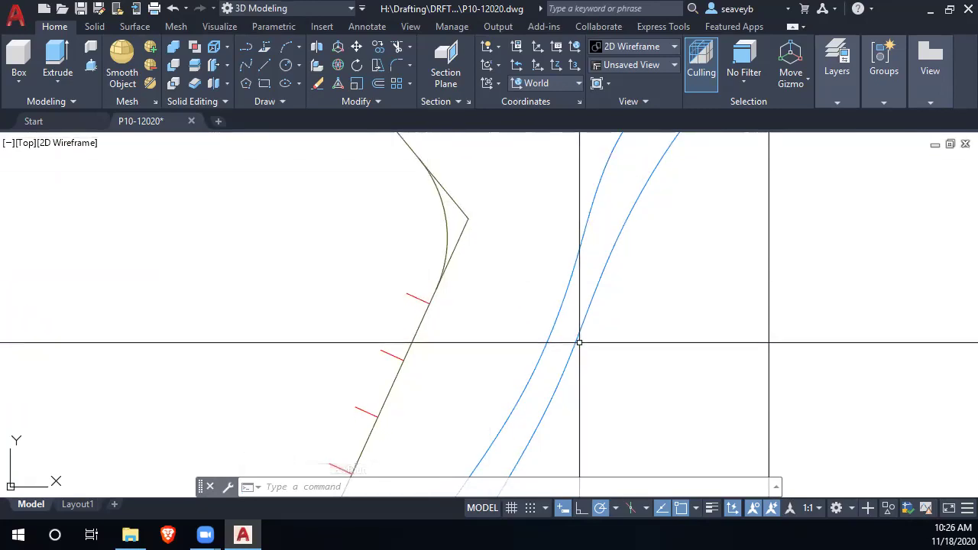
Copy the last station tick by its centerline endpoint to the point where the first curve begins.
left_click(421, 301)
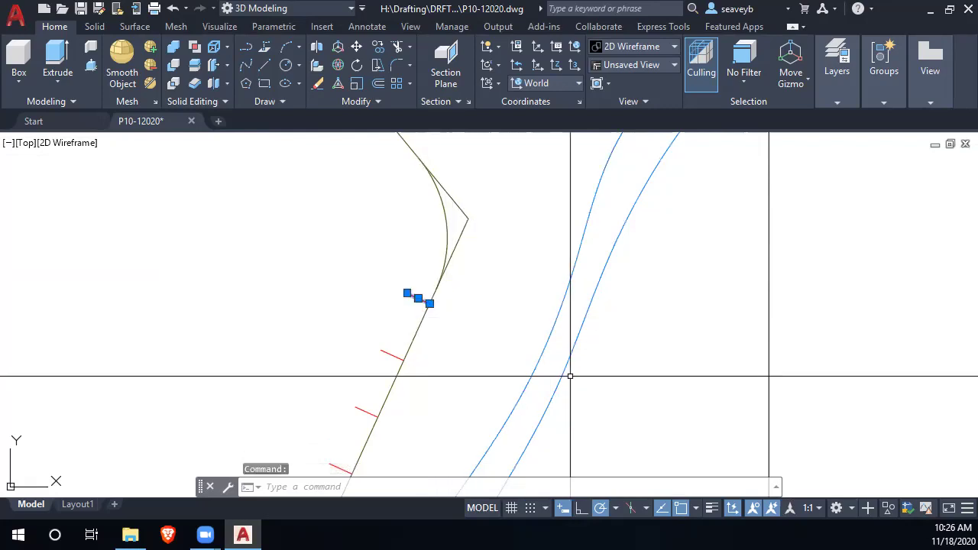
type("co")
key("Return")
scroll(434, 306, "up", 4)
scroll(434, 306, "up", 2)
left_click(403, 290)
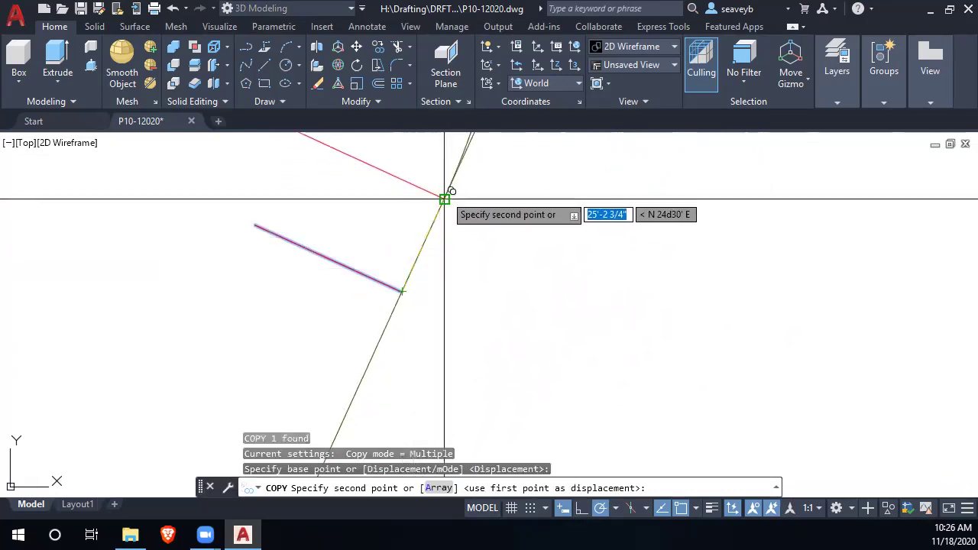
left_click(444, 199)
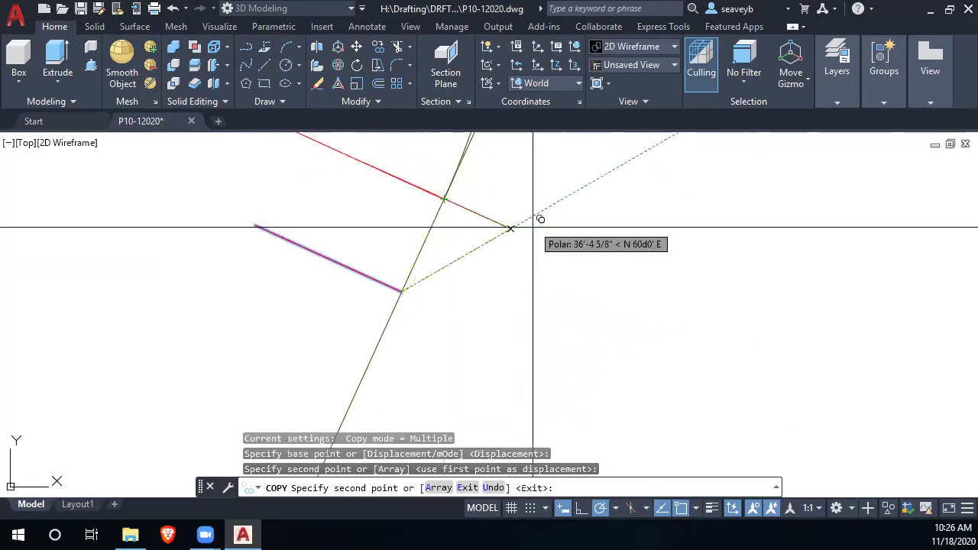
scroll(533, 260, "down", 3)
middle_click_drag(533, 260, 499, 430)
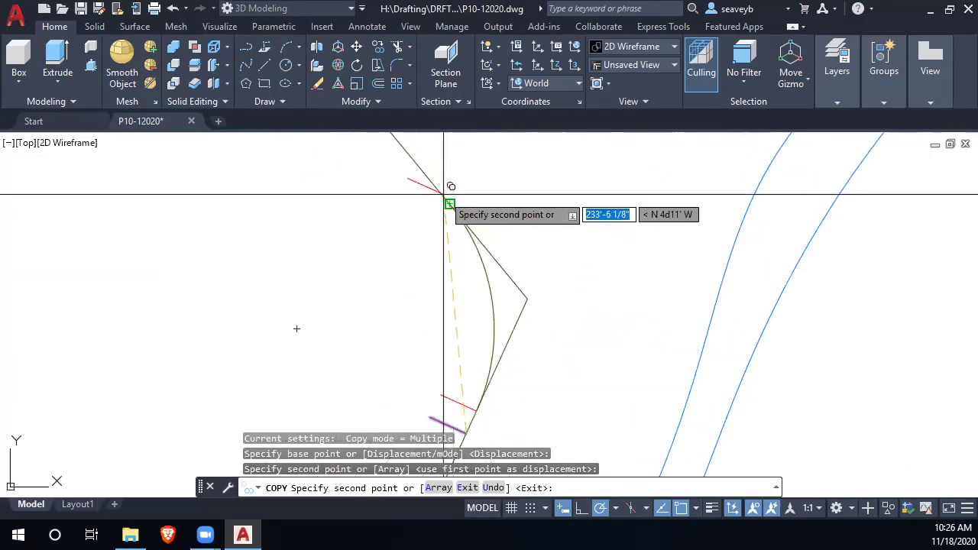
key("Escape")
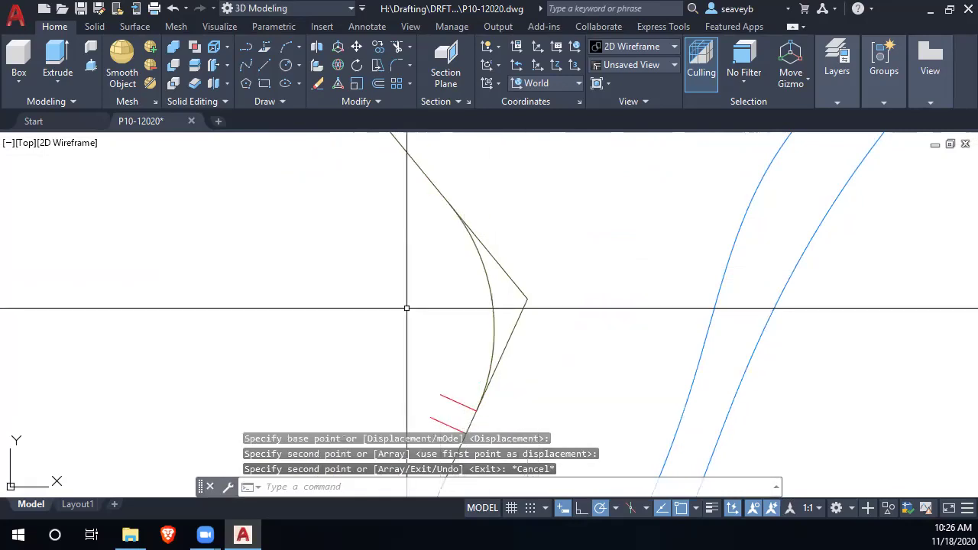
Draw a radial line from the far end of the first curve to the curve's center point.
type("l")
key("Return")
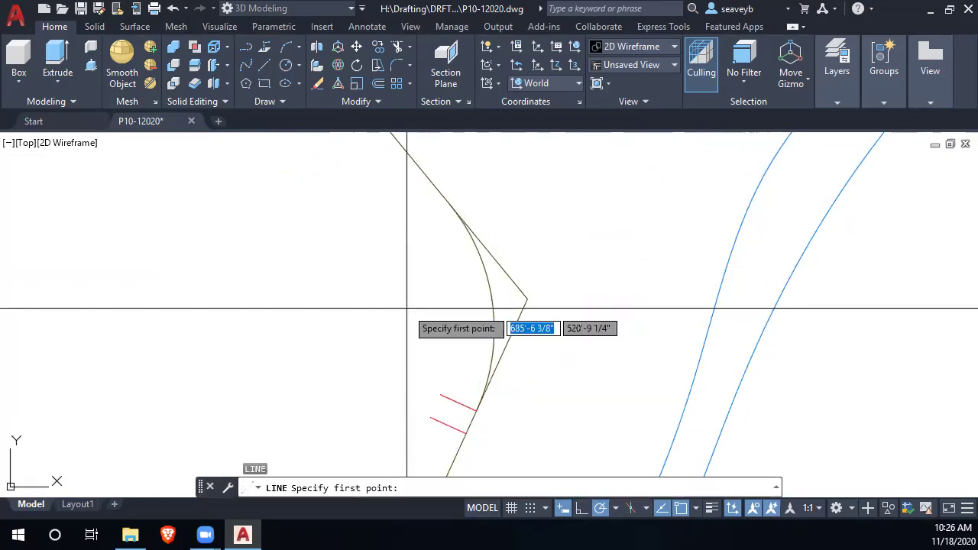
left_click(449, 203)
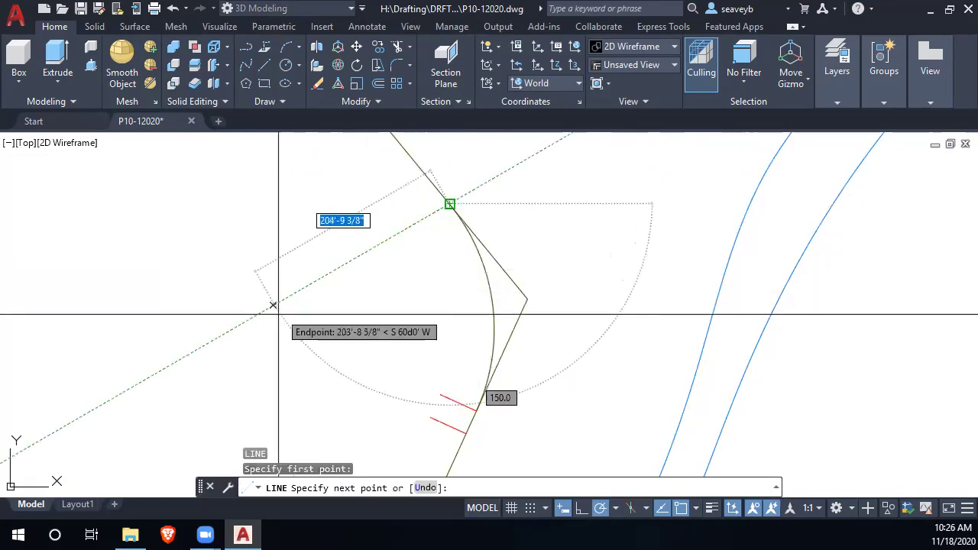
left_click(297, 328)
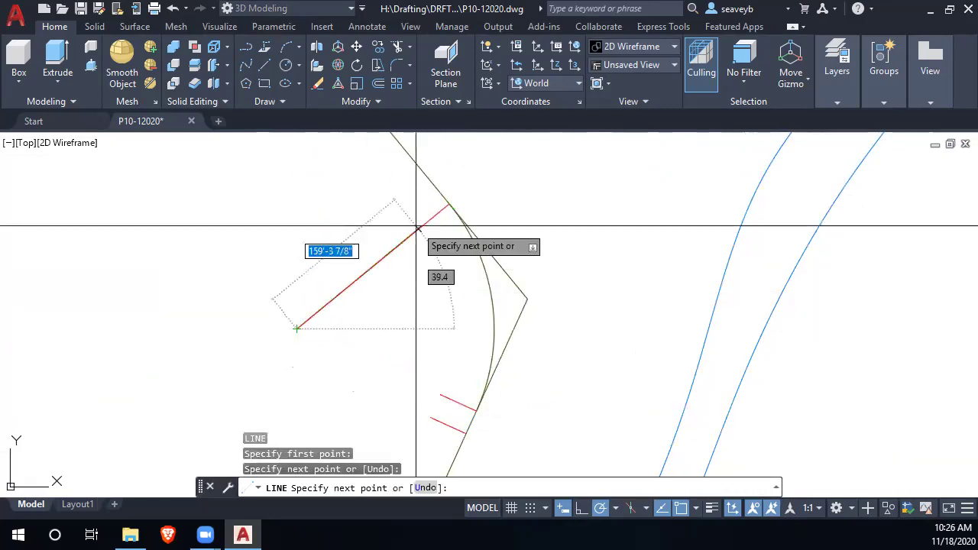
key("Return")
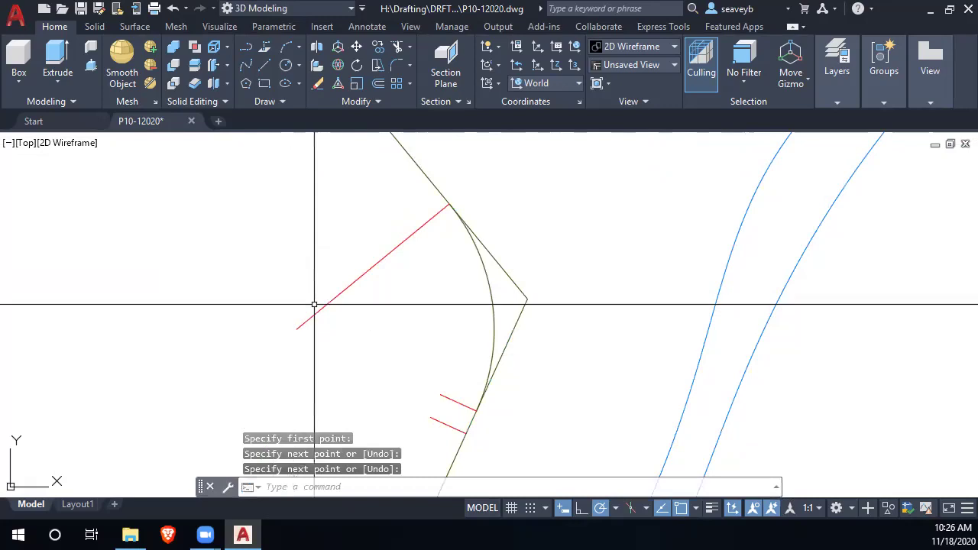
Draw a circle with a 40' radius centered on the far end of the first curve.
type("c")
key("Return")
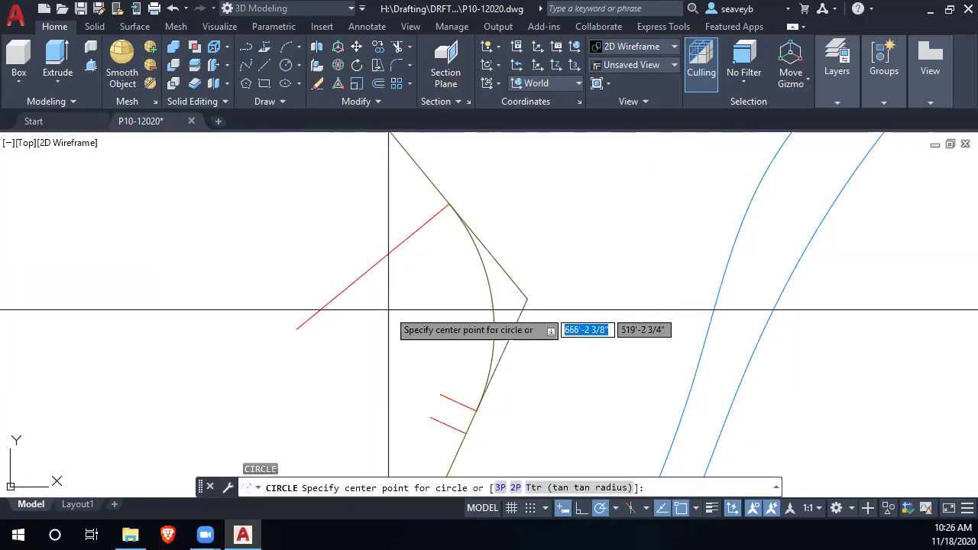
left_click(449, 205)
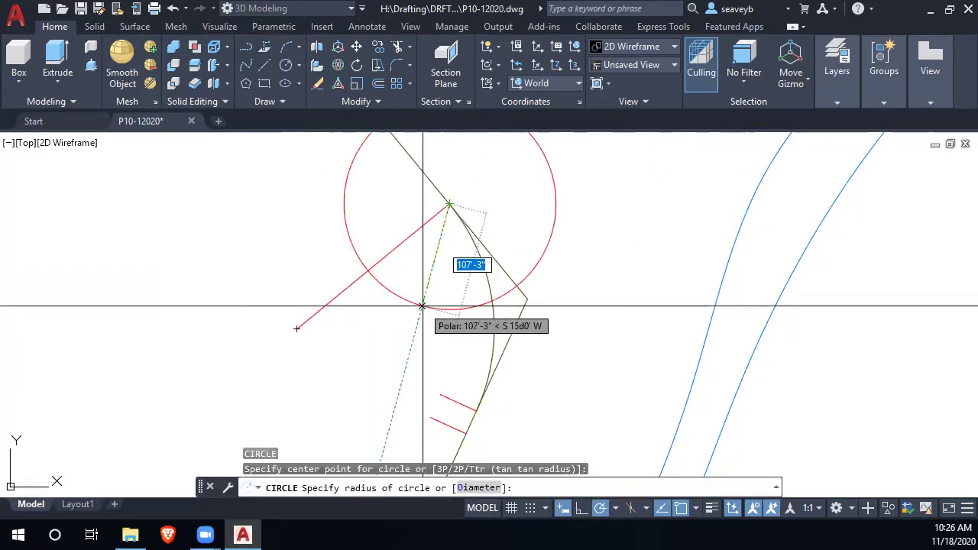
type("40'")
key("Return")
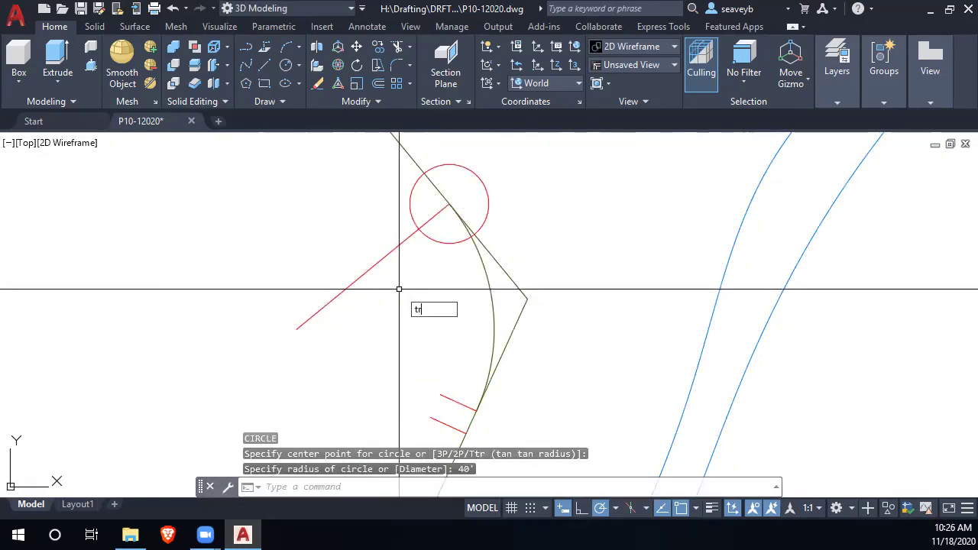
Trim the radial line's portion outside the 40' circle and erase the circle, leaving a 40' tick.
type("tr")
key("Return")
left_click(399, 247)
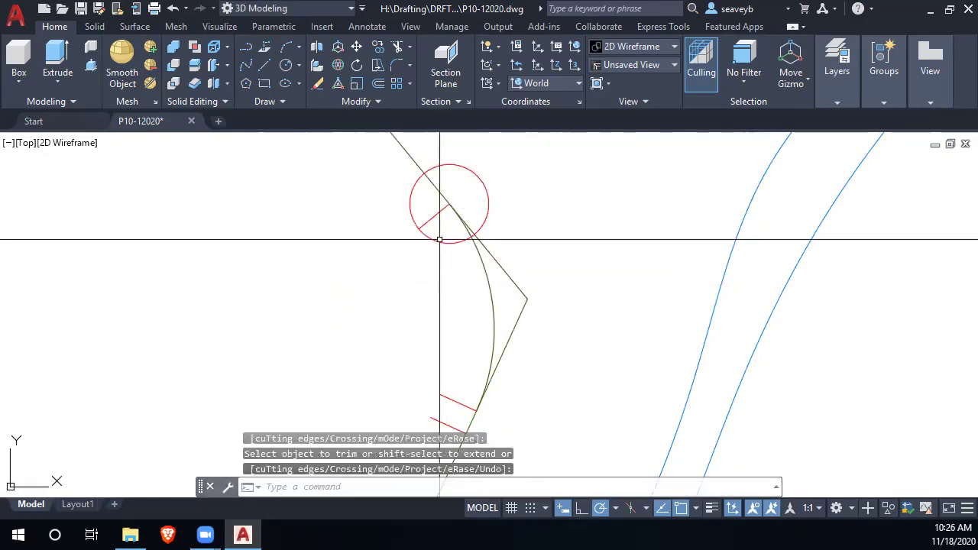
key("Return")
left_click(441, 240)
key("Delete")
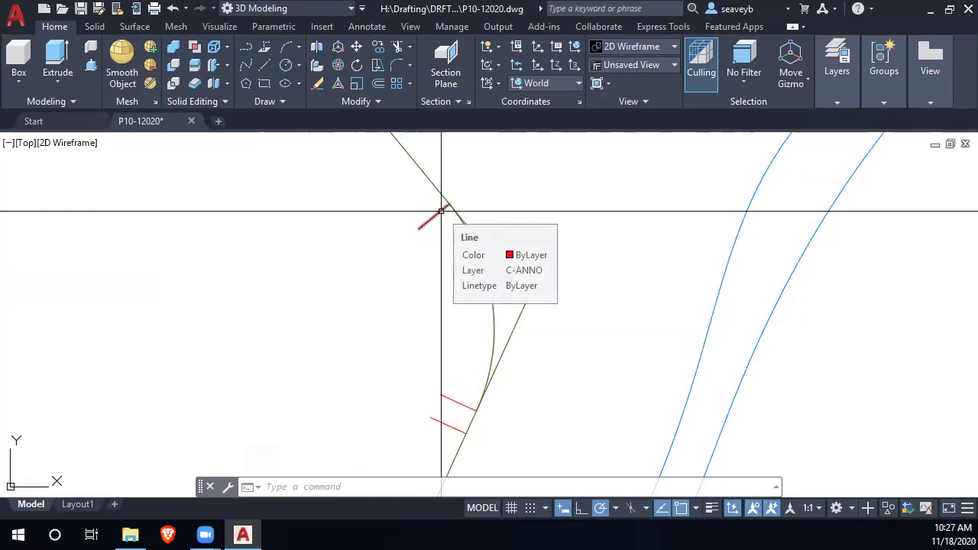
scroll(469, 433, "down", 2)
mouse_move(469, 434)
middle_mouse_down()
mouse_move(470, 385)
mouse_move(515, 210)
mouse_move(544, 188)
middle_mouse_up()
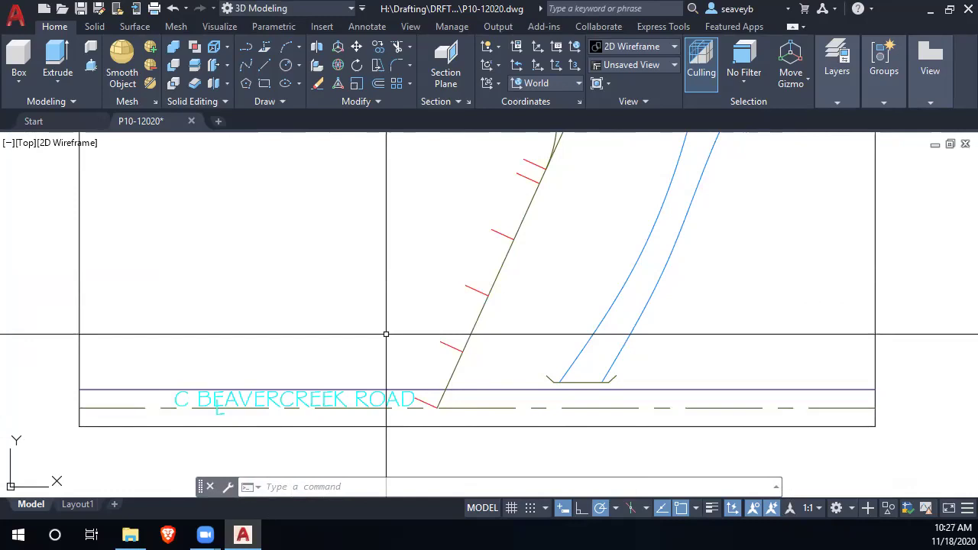
scroll(387, 336, "down", 2)
mouse_move(387, 339)
middle_mouse_down()
mouse_move(352, 443)
mouse_move(360, 424)
mouse_move(415, 406)
mouse_move(428, 420)
middle_mouse_up()
scroll(358, 422, "down", 2)
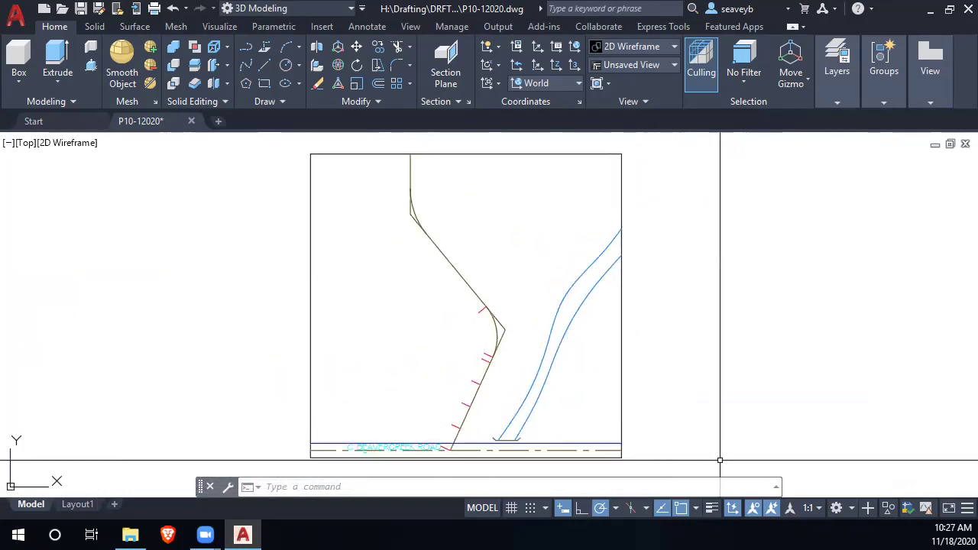
Add a custom drawing scale named 1"=200' with 1 paper unit equal to 2400 drawing units.
left_click(808, 508)
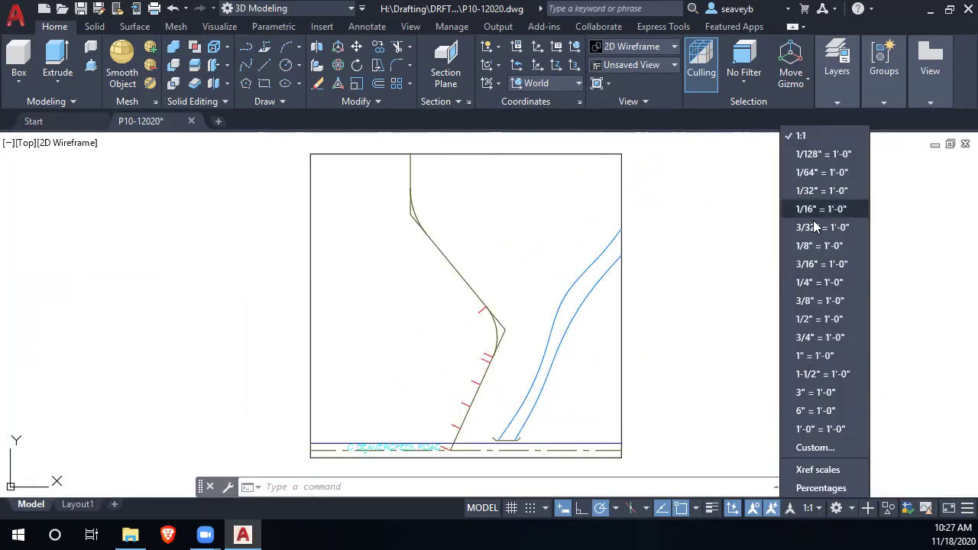
left_click(817, 448)
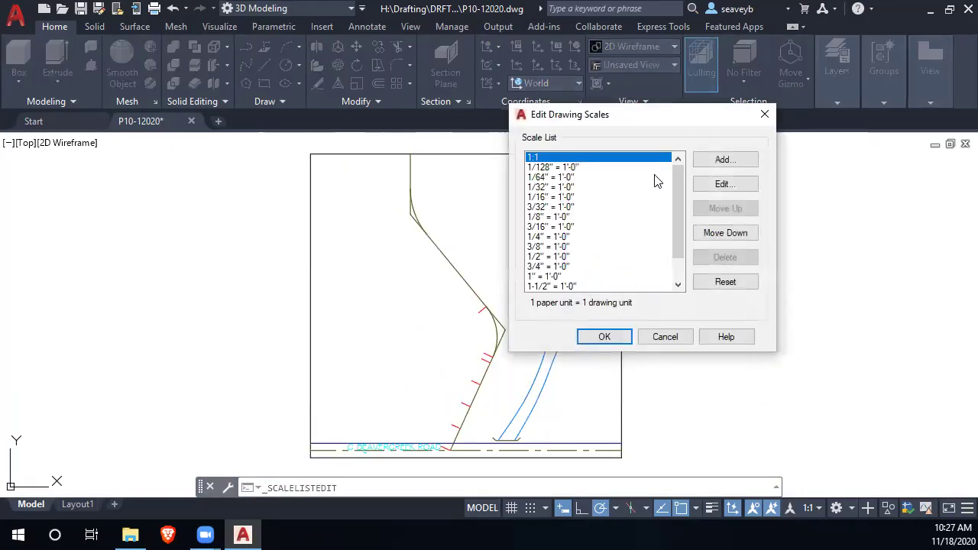
left_click(721, 159)
double_click(763, 206)
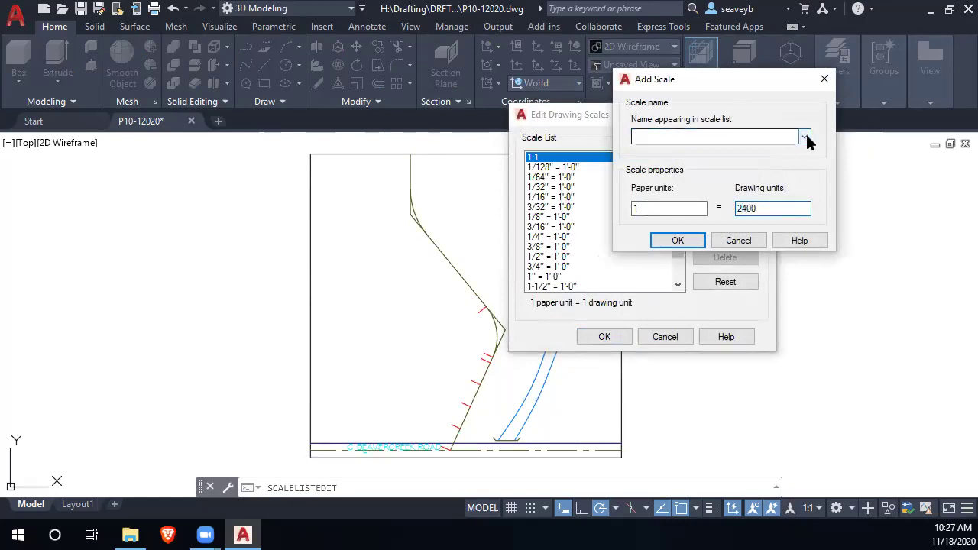
left_click(739, 138)
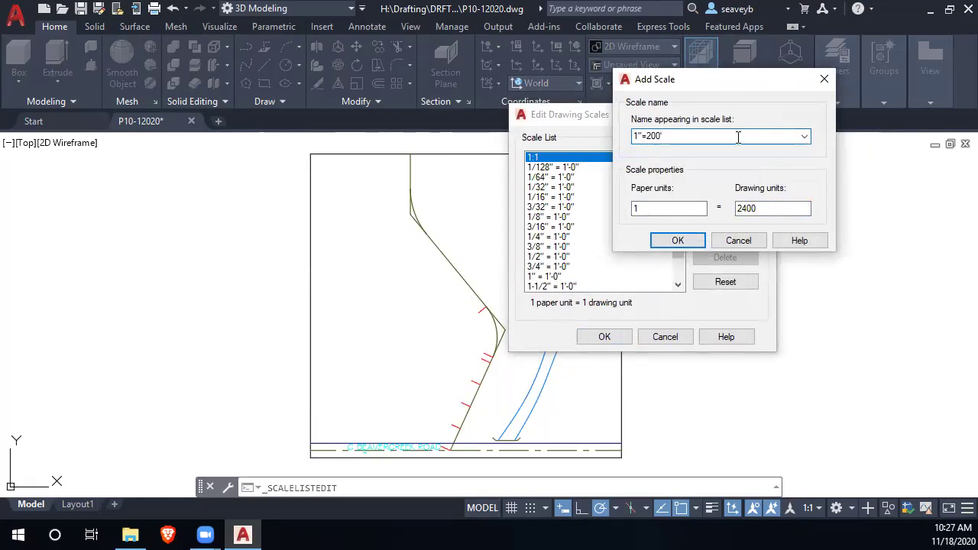
left_click(671, 247)
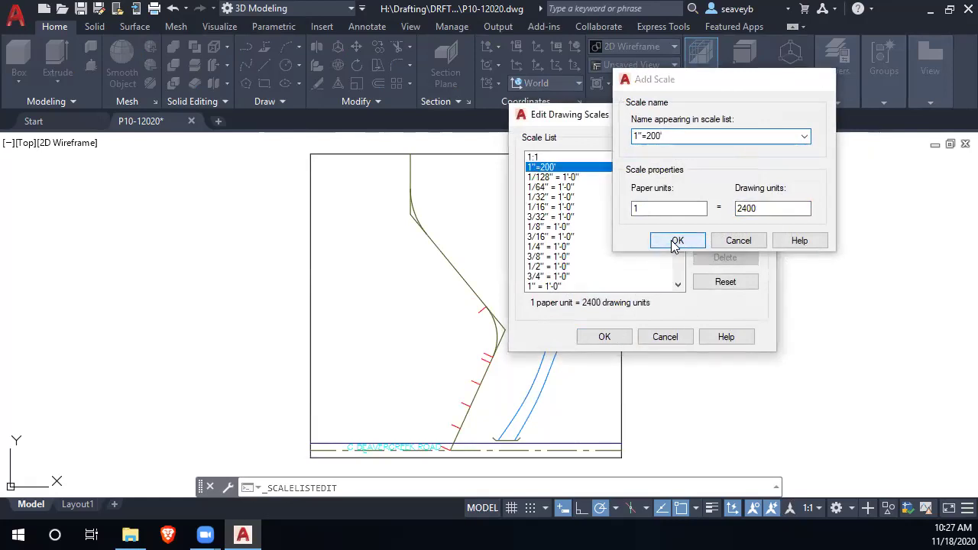
left_click(605, 337)
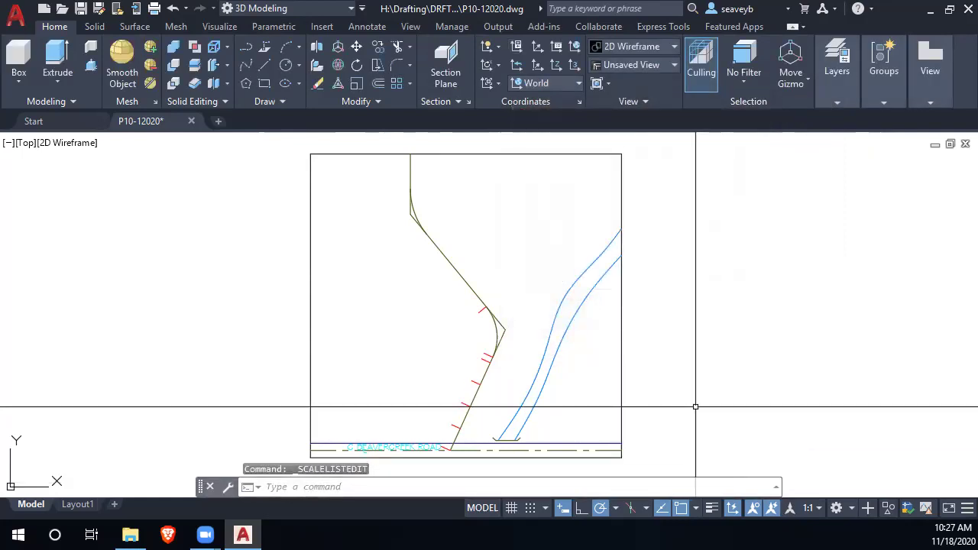
Open the plot settings for the model, disable fitting to paper and set the plot scale to 1"=200'.
key("ctrl+p")
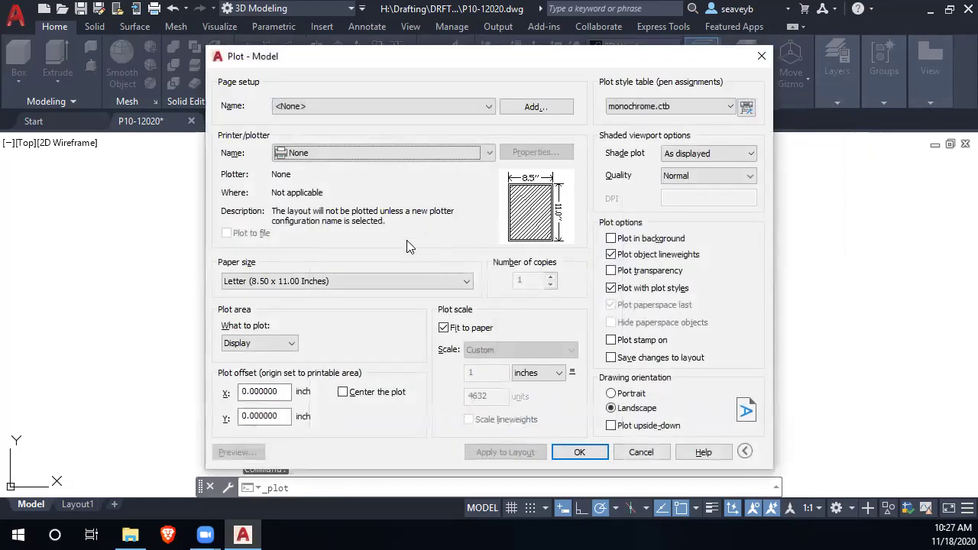
left_click(444, 328)
left_click(521, 349)
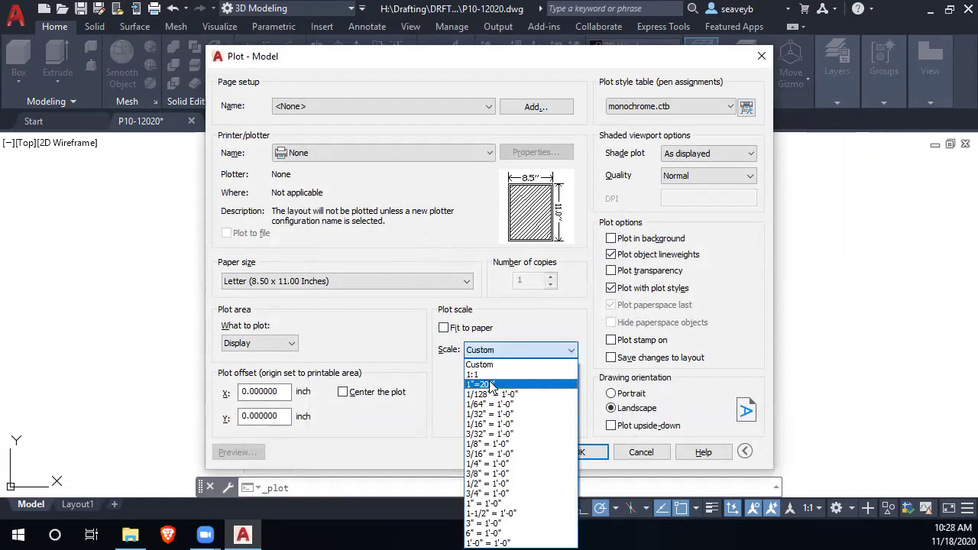
left_click(491, 384)
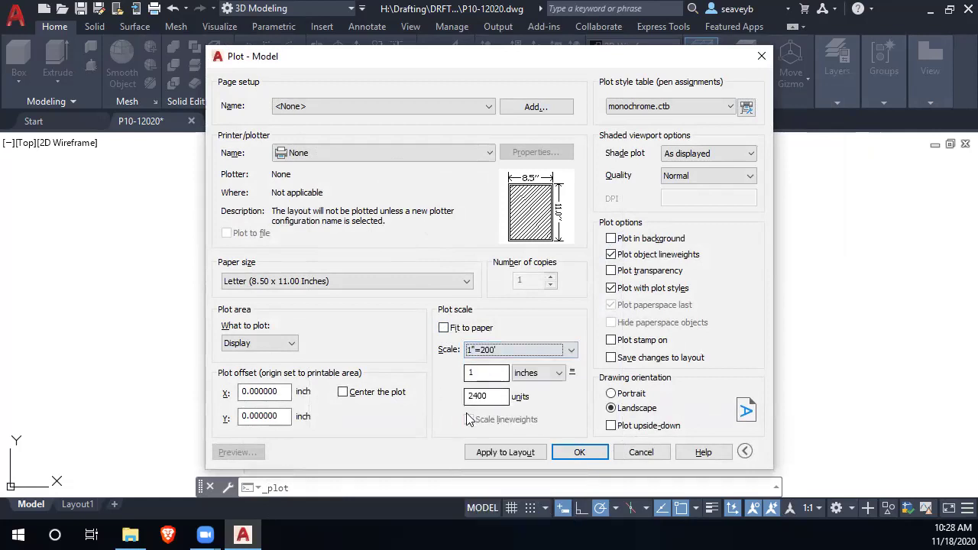
double_click(498, 397)
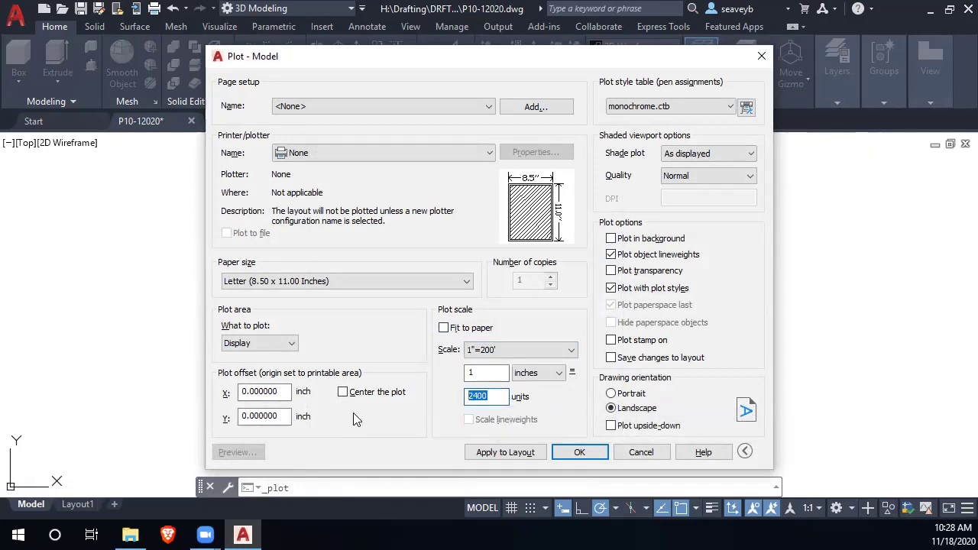
Center the plot and set the plot area to Extents.
left_click(342, 393)
left_click(255, 343)
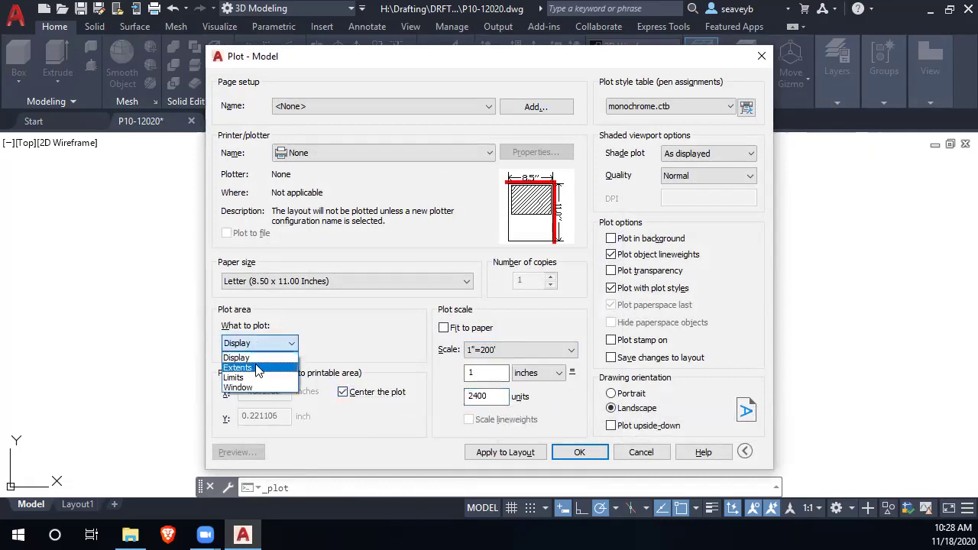
left_click(258, 367)
Set the plotter to DWG To PDF.pc3 with ANSI full bleed A (8.50 x 11.00 Inches) paper in portrait orientation.
left_click(362, 152)
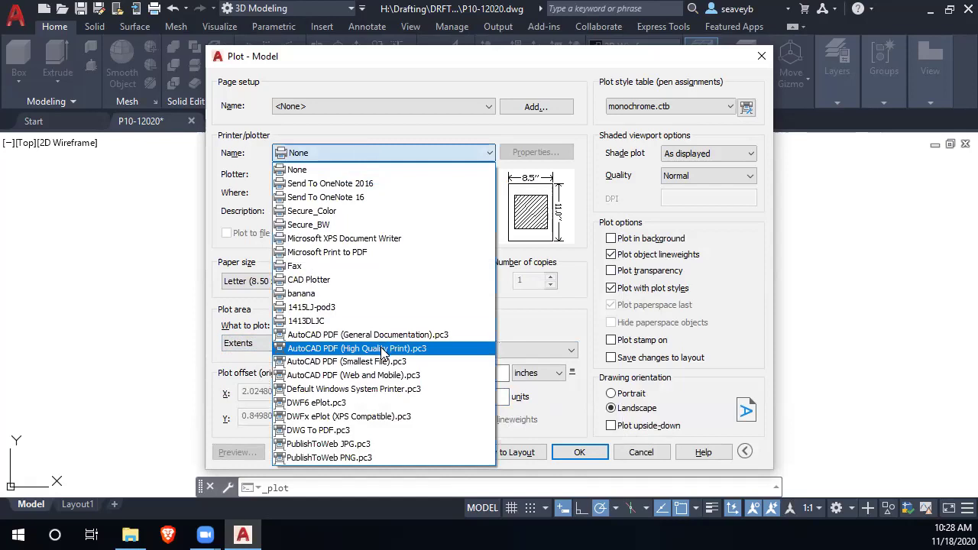
left_click(370, 431)
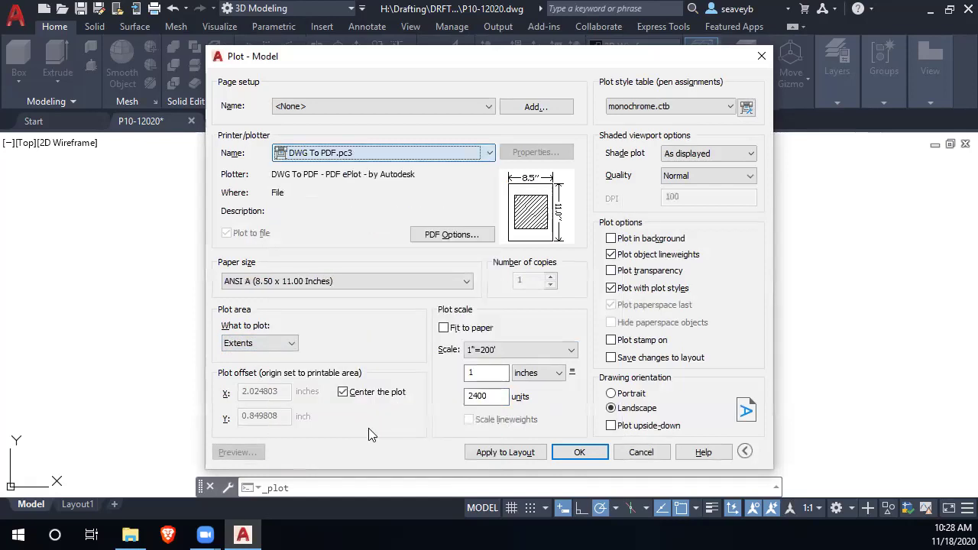
left_click(387, 280)
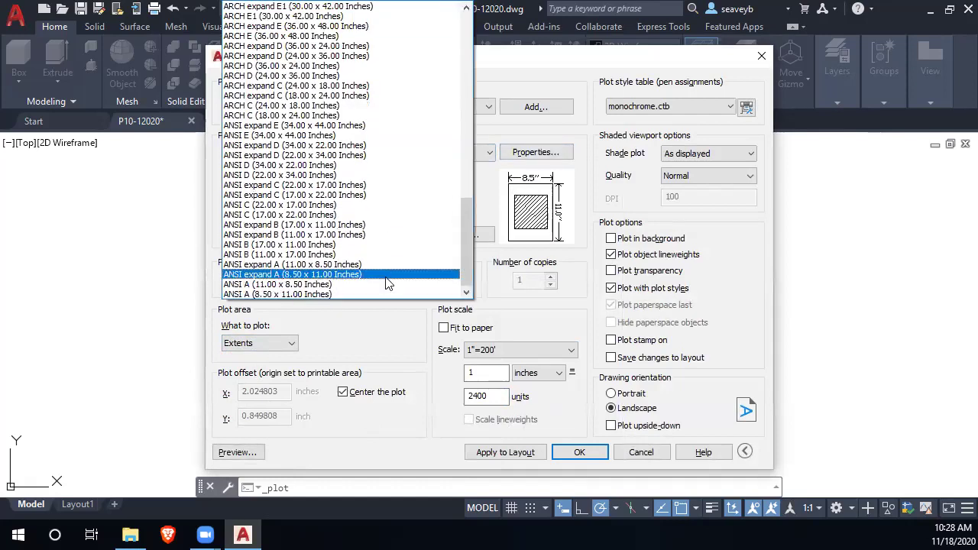
left_click_drag(466, 224, 457, 121)
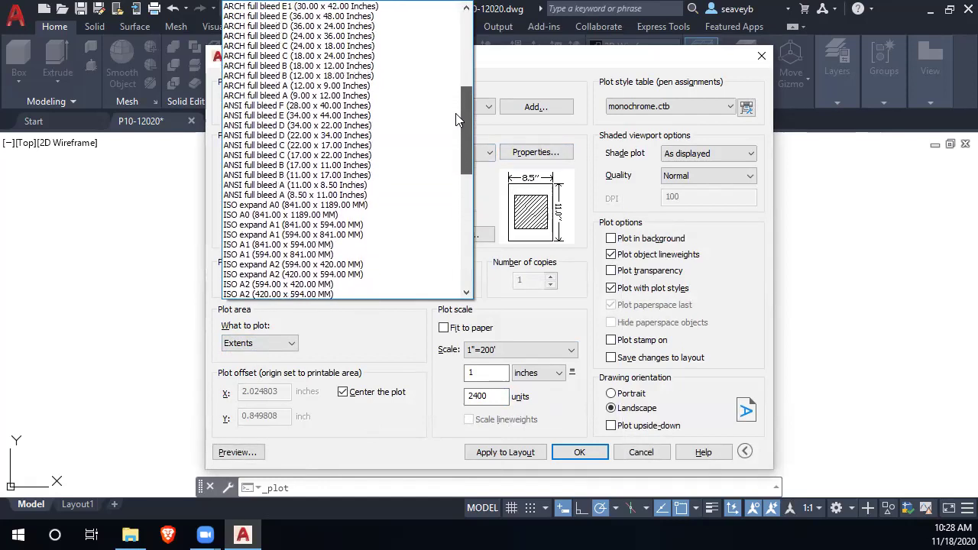
left_click(289, 195)
left_click(612, 393)
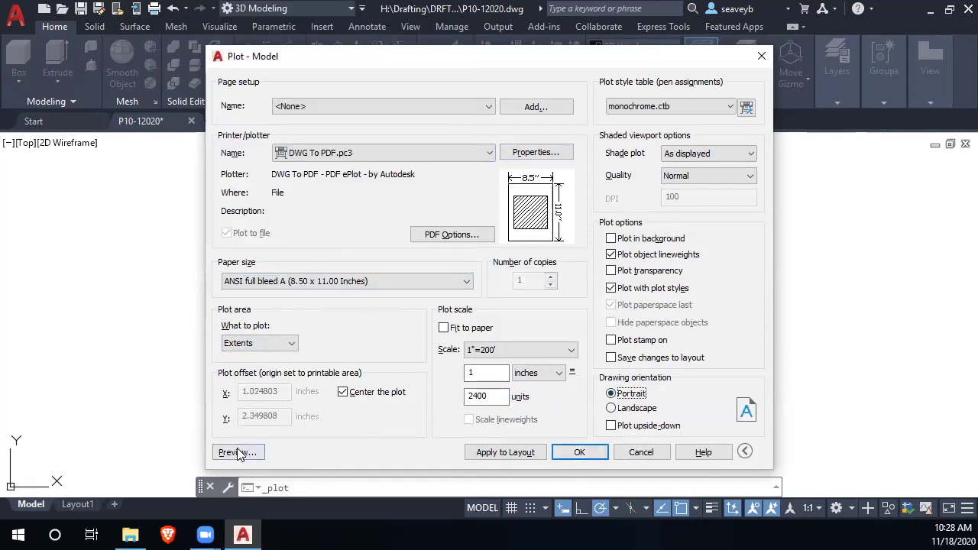
Preview the plot, save its settings as page setup Setup1 and leave the plot settings.
left_click(238, 453)
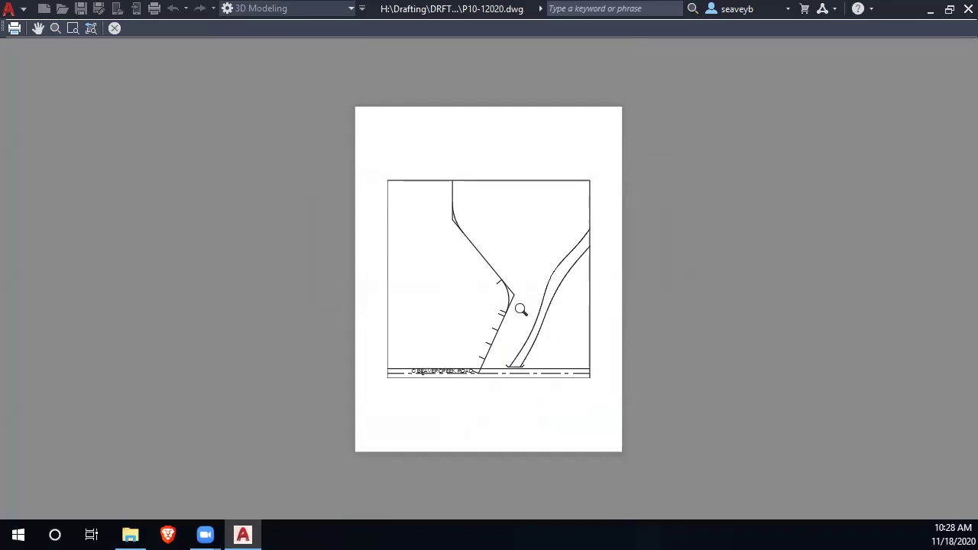
key("Escape")
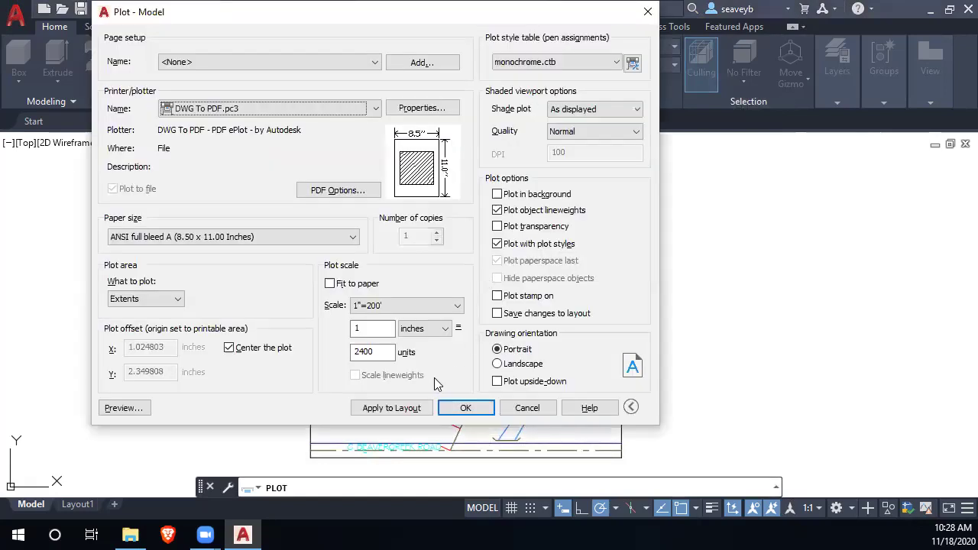
left_click(427, 63)
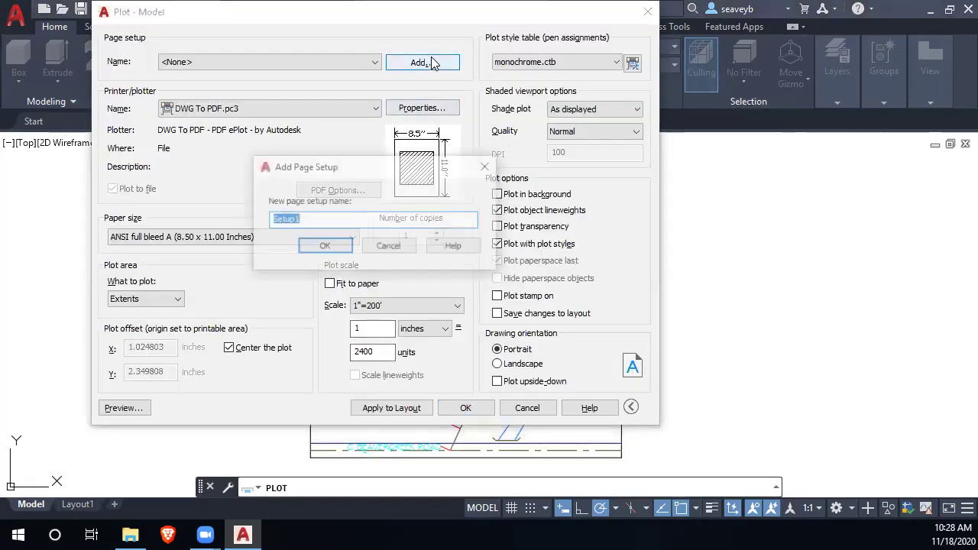
left_click(324, 246)
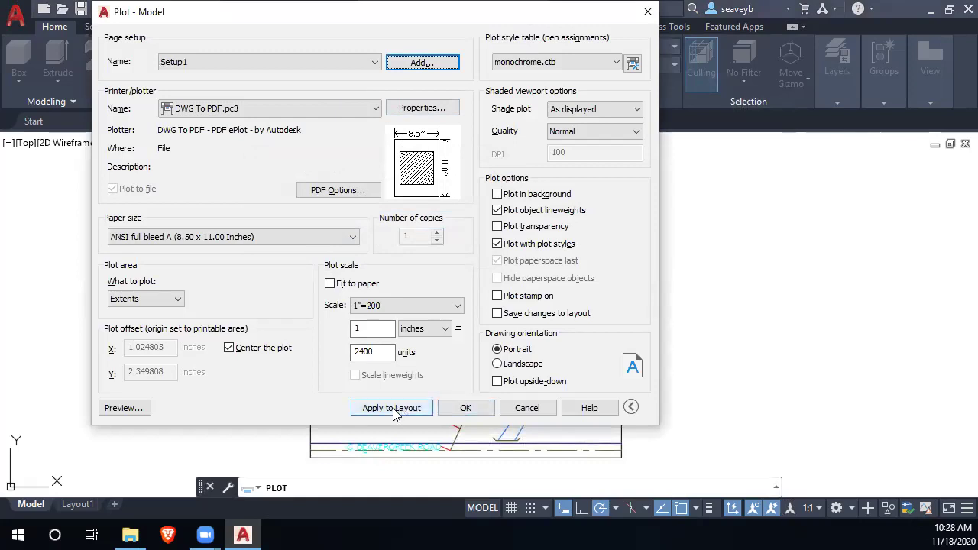
left_click(525, 409)
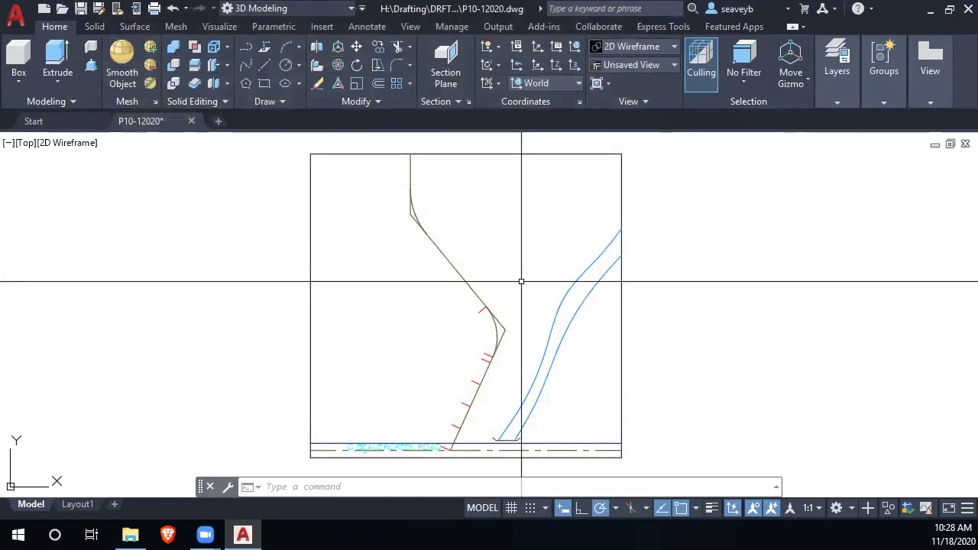
Set the annotation scale to 1"=200' and make the Stylus BT 150 text style annotative.
left_click(817, 508)
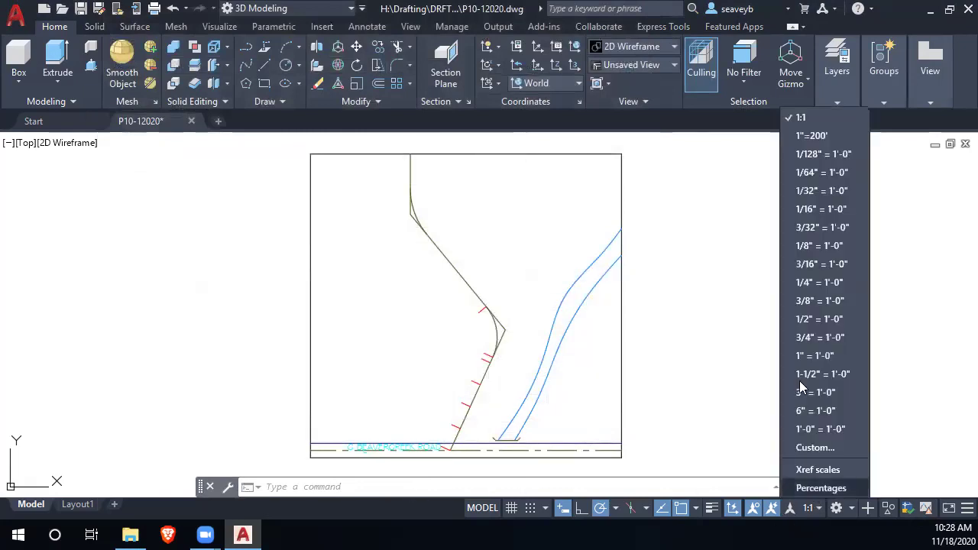
left_click(814, 136)
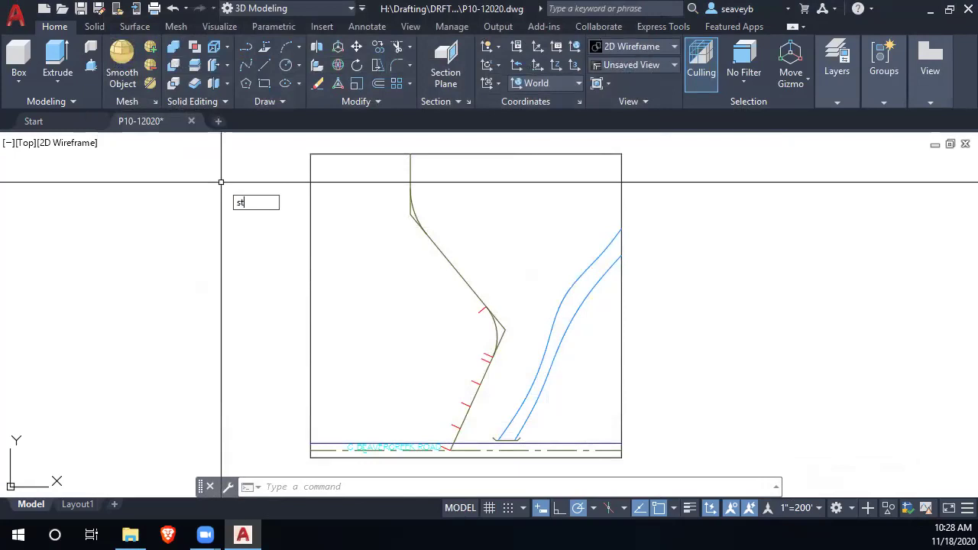
type("le")
key("Return")
left_click(293, 186)
left_click(420, 246)
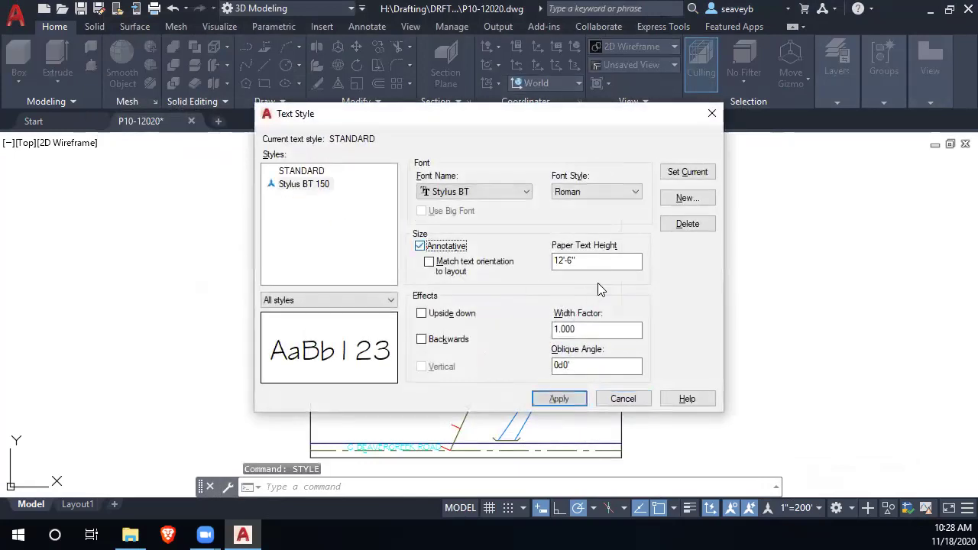
Set the Stylus BT 150 style's paper text height to 0 and make it the current text style.
double_click(568, 261)
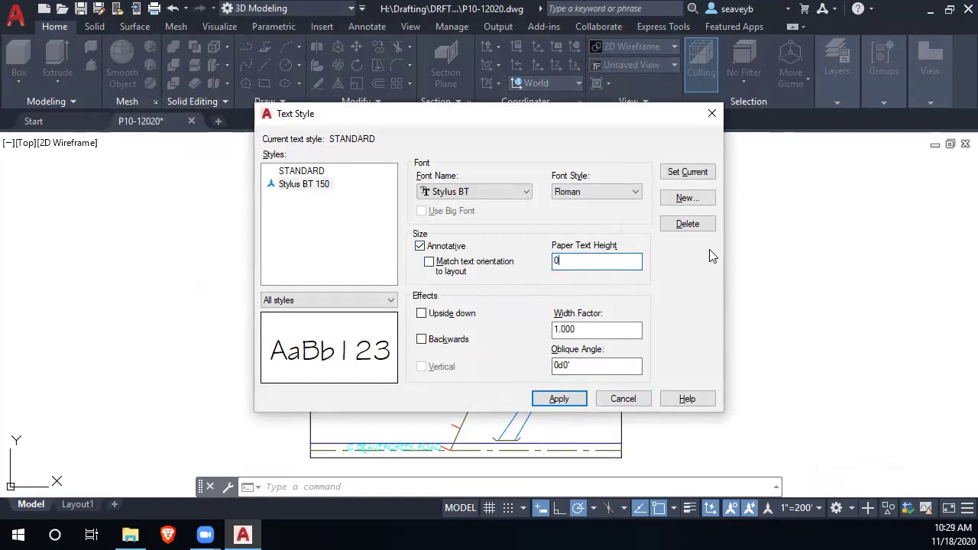
type("0")
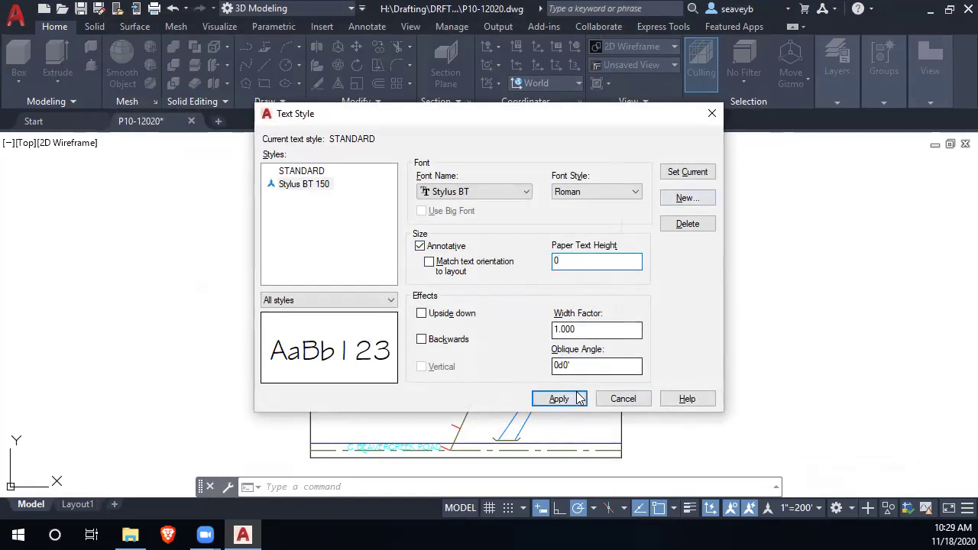
left_click(570, 399)
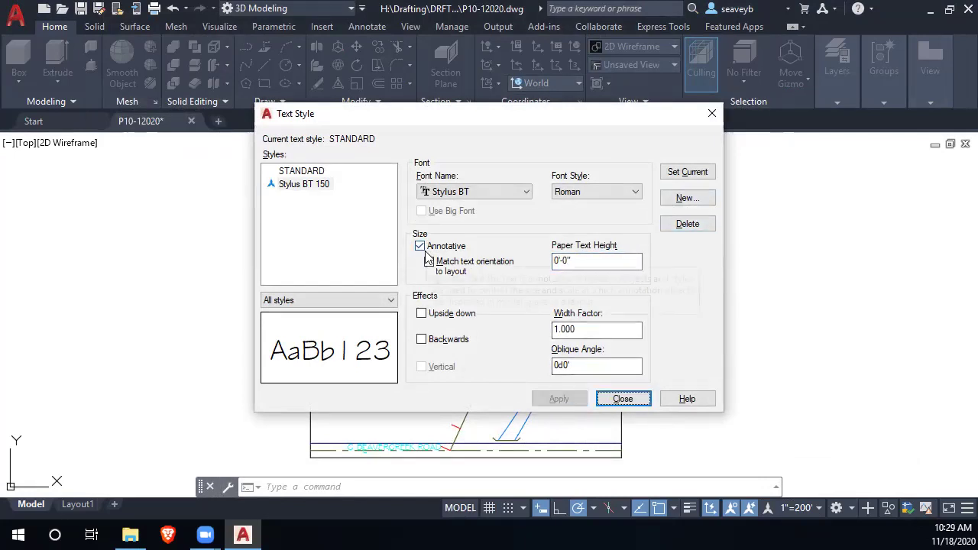
left_click(689, 173)
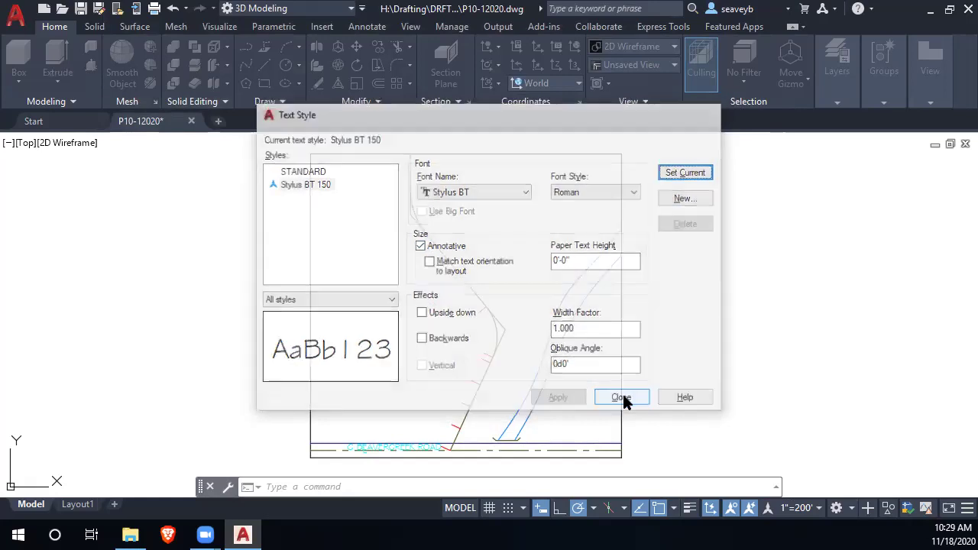
left_click(623, 400)
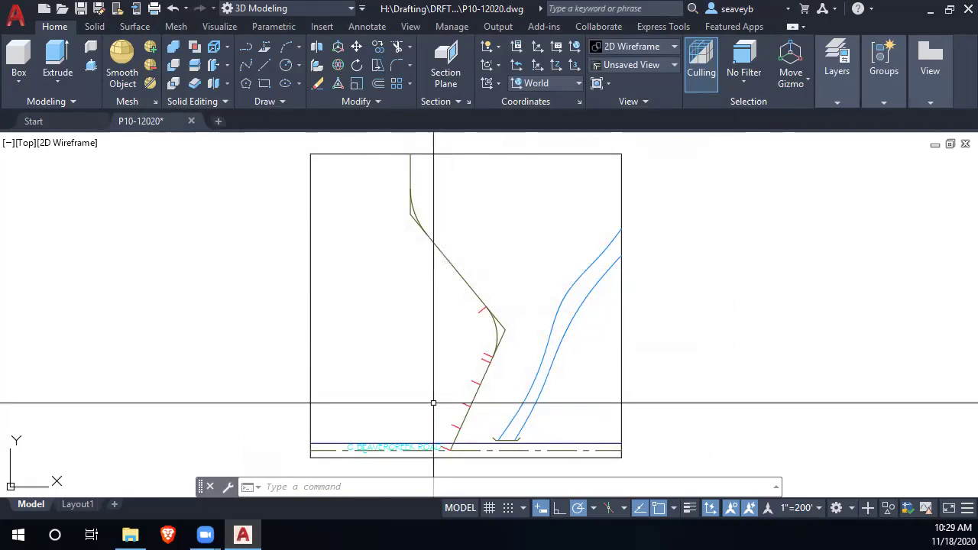
Move the BEAVERCREEK ROAD label about 85' west, clear of the first station tick.
scroll(429, 428, "up", 6)
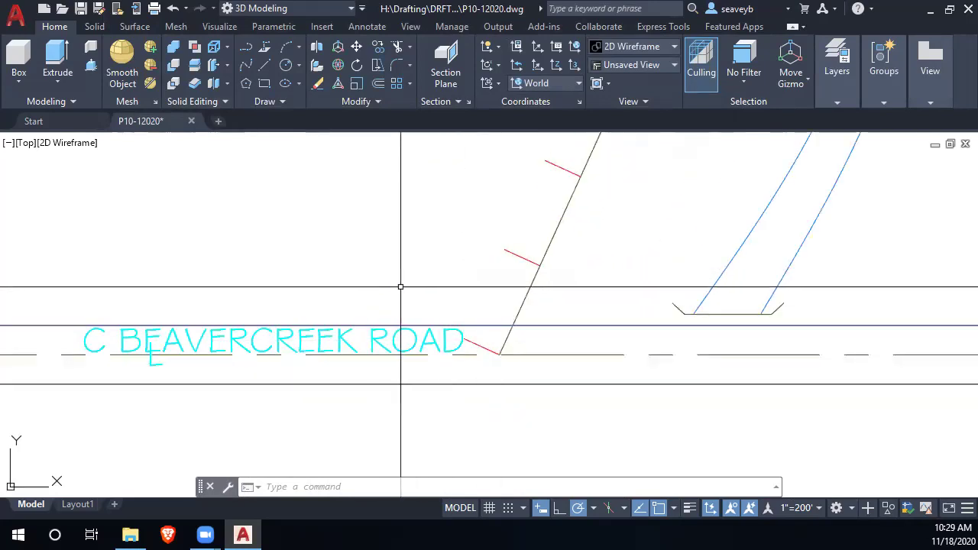
left_click(415, 341)
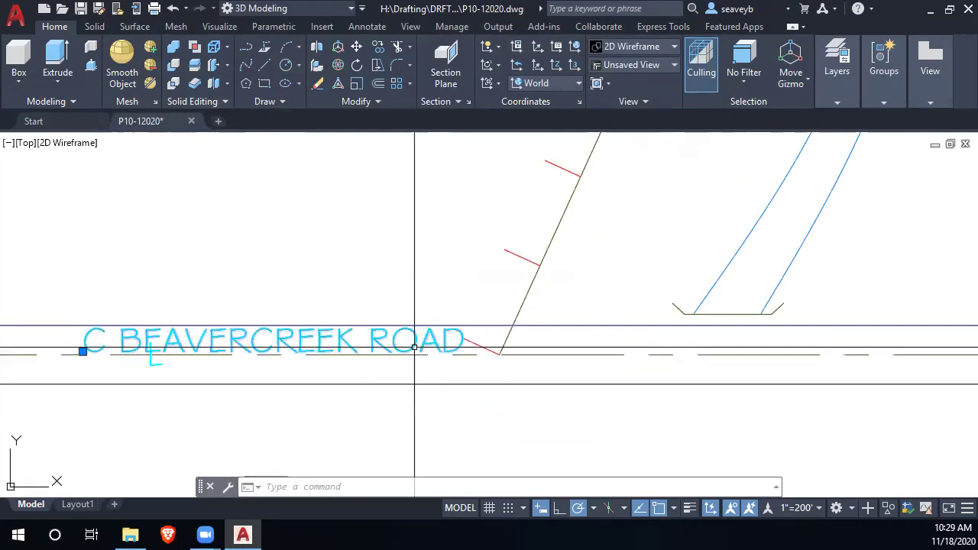
key("Return")
left_click(361, 408)
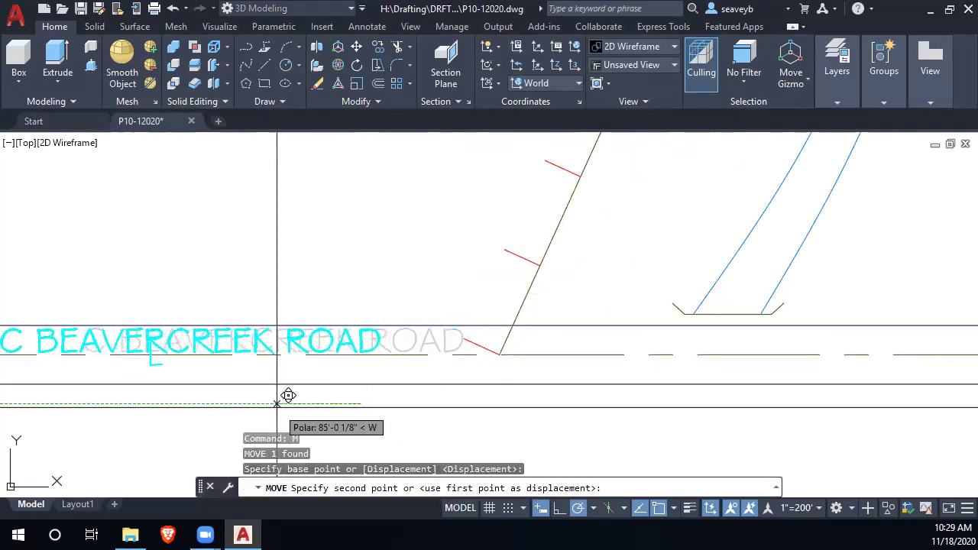
left_click(276, 407)
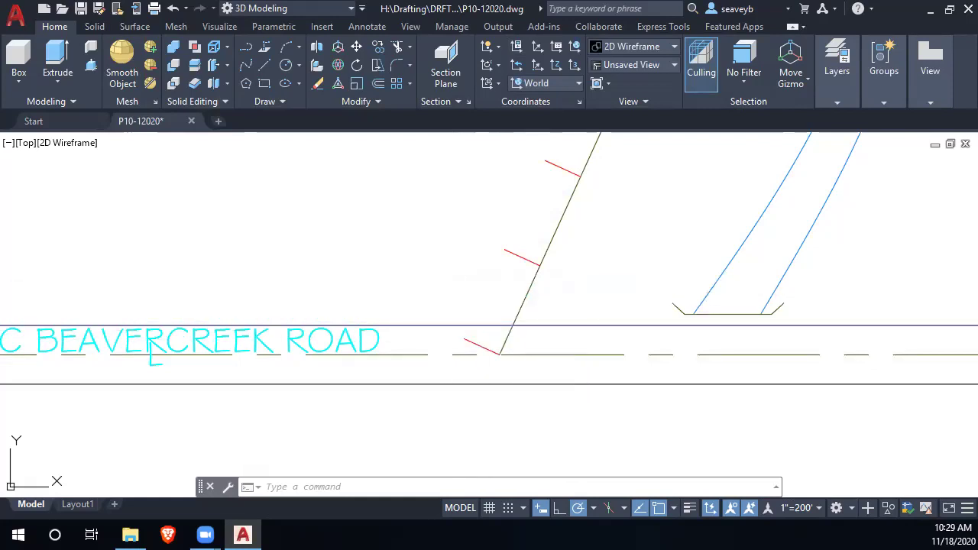
type("mt")
key("Return")
left_click(419, 299)
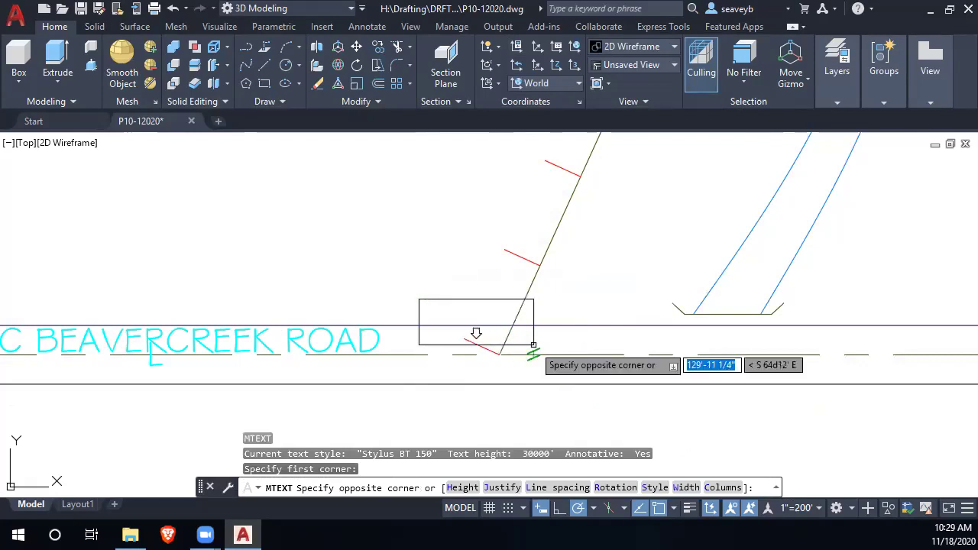
left_click(533, 350)
type("0+00")
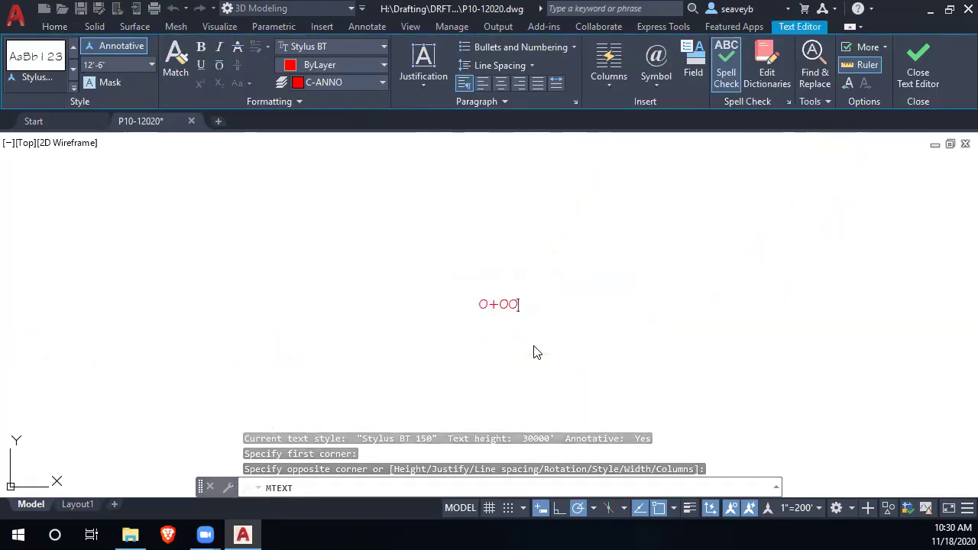
key("Escape")
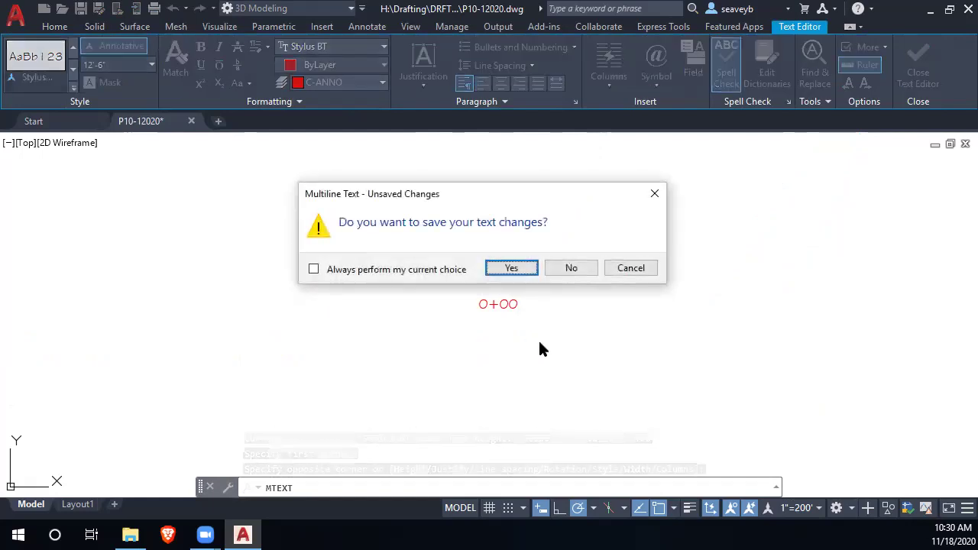
left_click(566, 268)
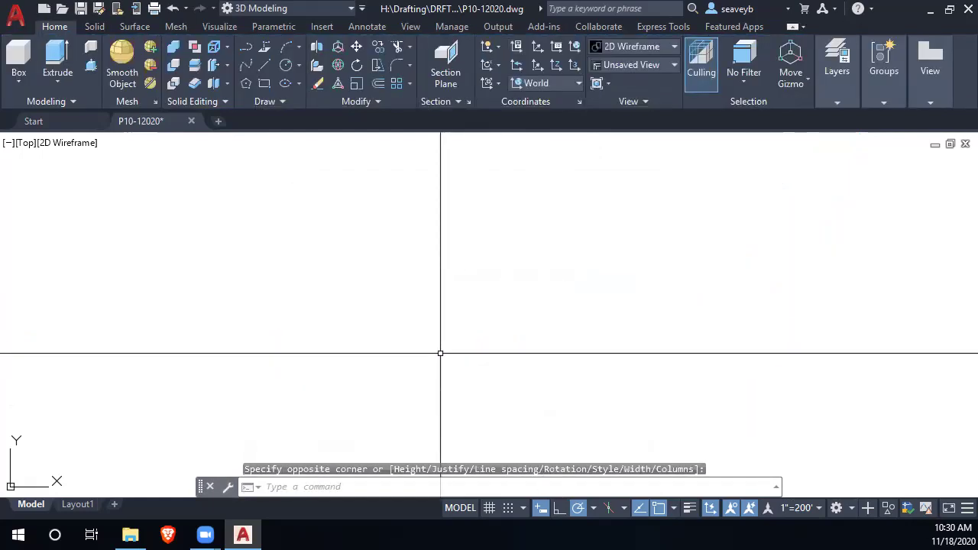
Set the TEXTSIZE variable to .1.
key("BackSpace")
key("BackSpace")
type("xtsi")
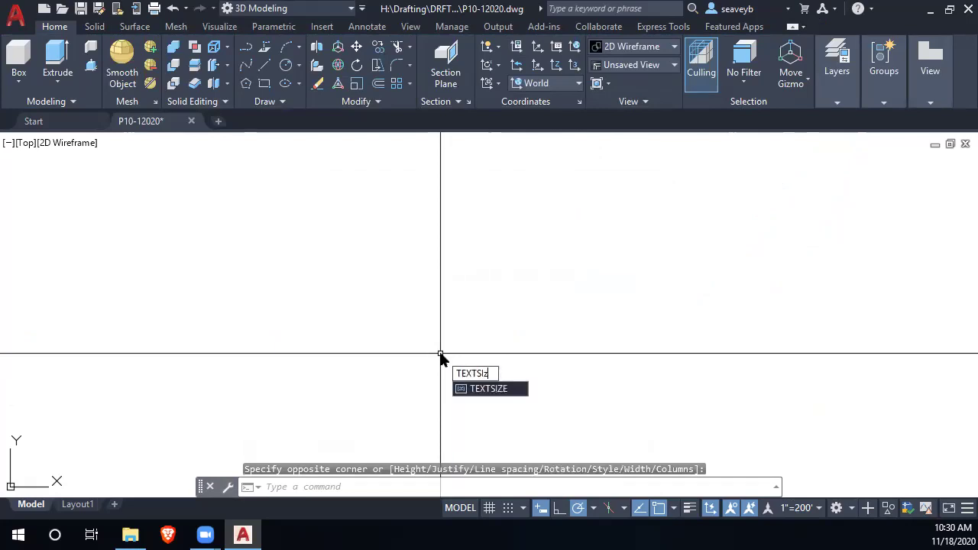
key("Return")
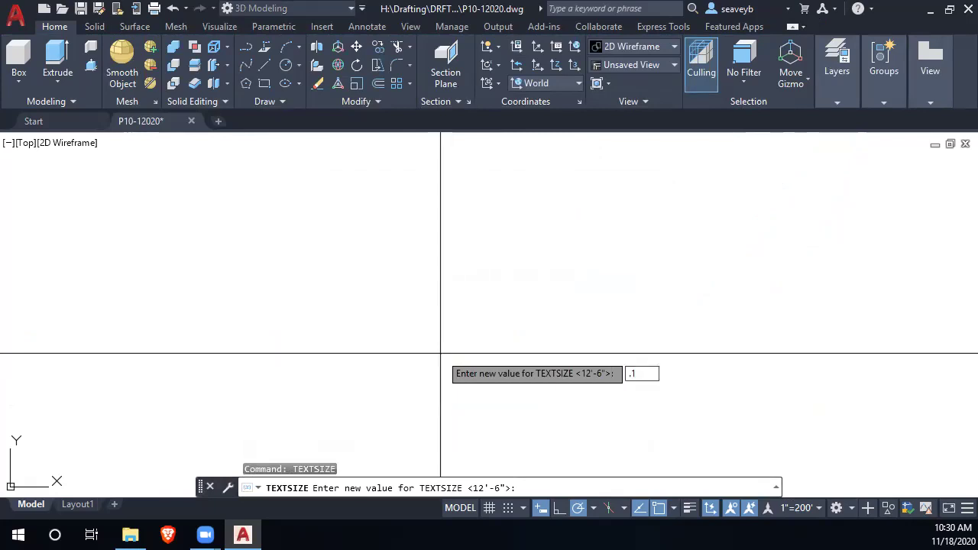
type(".1")
key("Return")
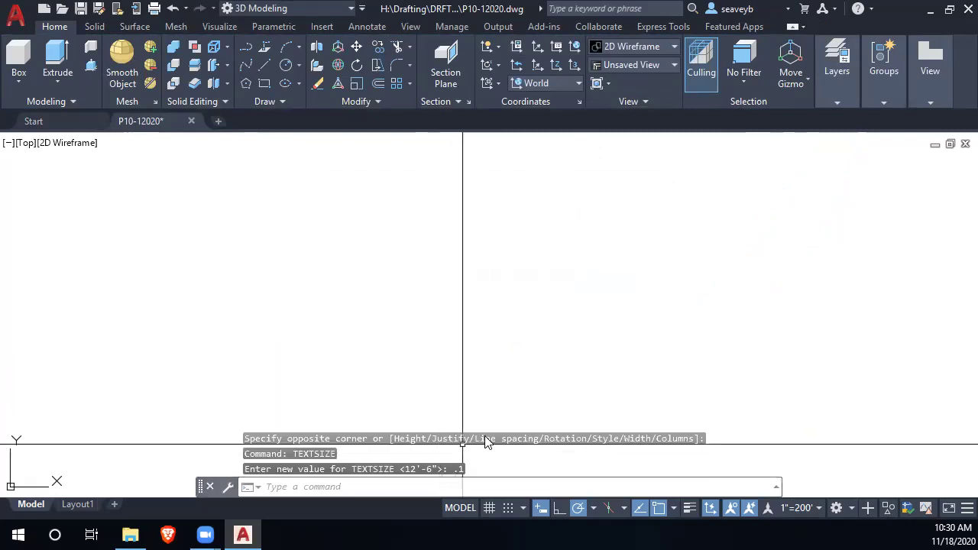
Add the multiline text label 0+00 just above the station tick where the new centerline meets Beavercreek Road.
scroll(464, 401, "down", 3)
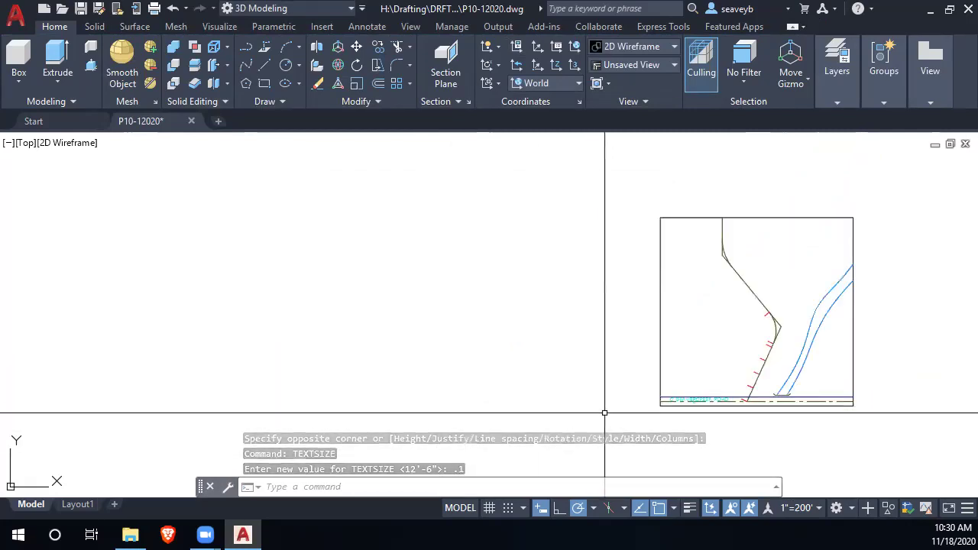
scroll(769, 402, "up", 4)
scroll(762, 398, "up", 2)
middle_click_drag(572, 400, 575, 330)
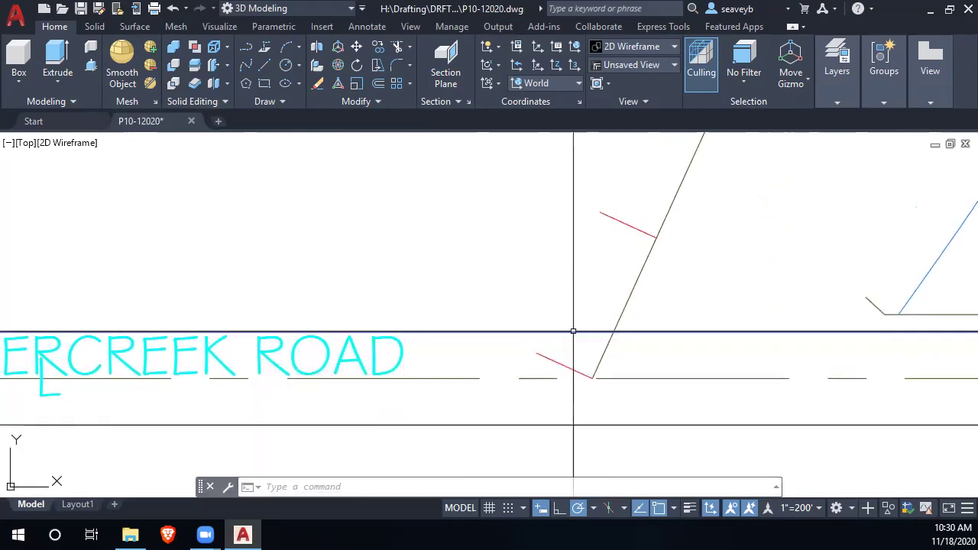
type("mt")
key("Return")
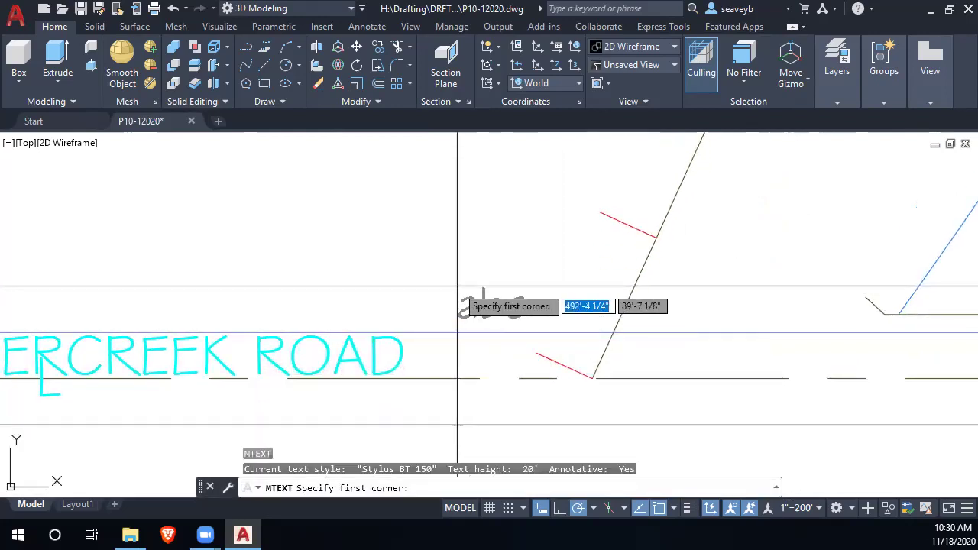
left_click(458, 287)
left_click(587, 343)
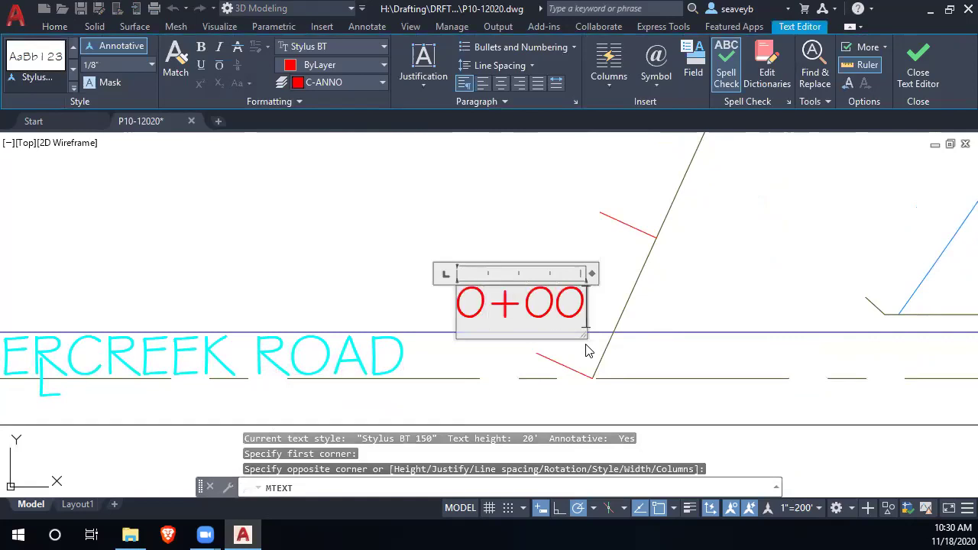
left_click(586, 351)
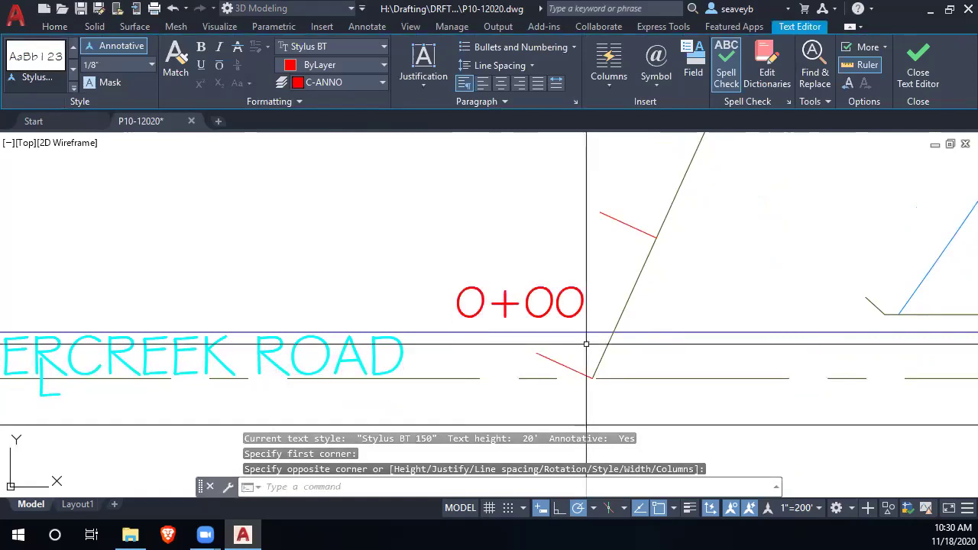
Rotate the 0+00 label parallel to its station tick and shift it slightly east to sit above the tick.
left_click(586, 300)
left_click(457, 287)
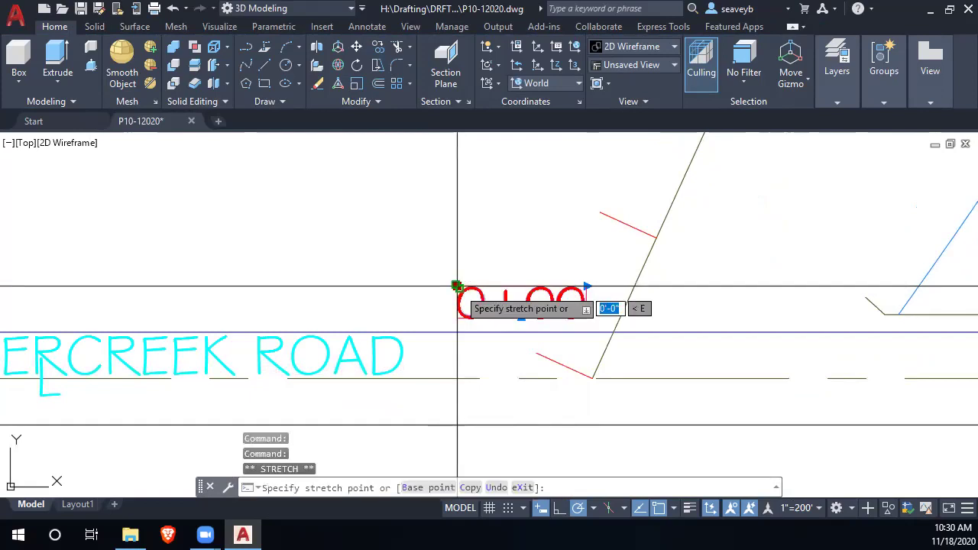
right_click(457, 286)
left_click(498, 150)
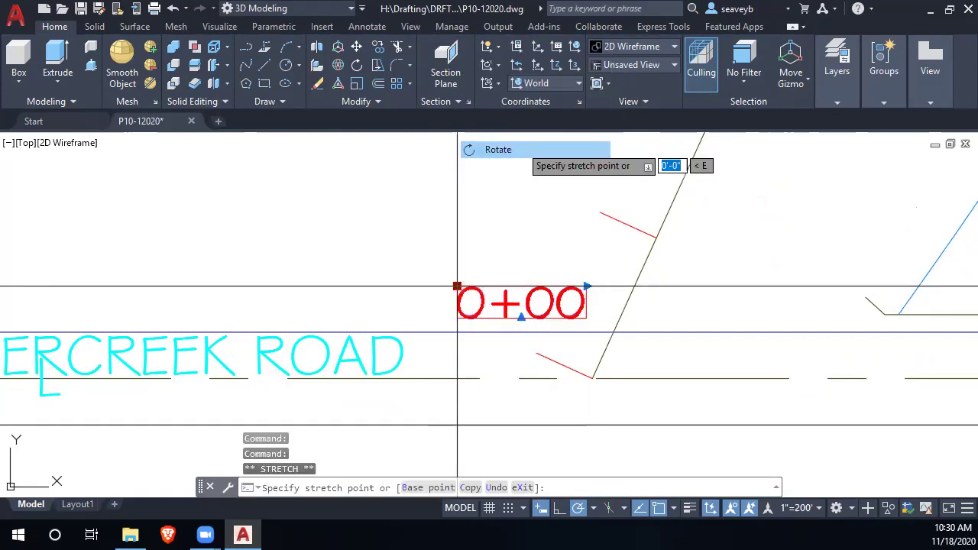
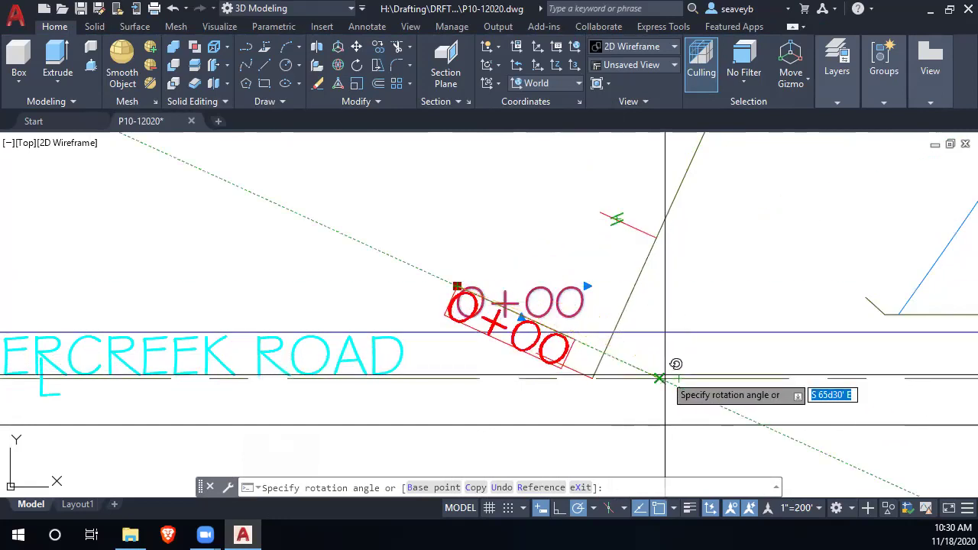
left_click(725, 394)
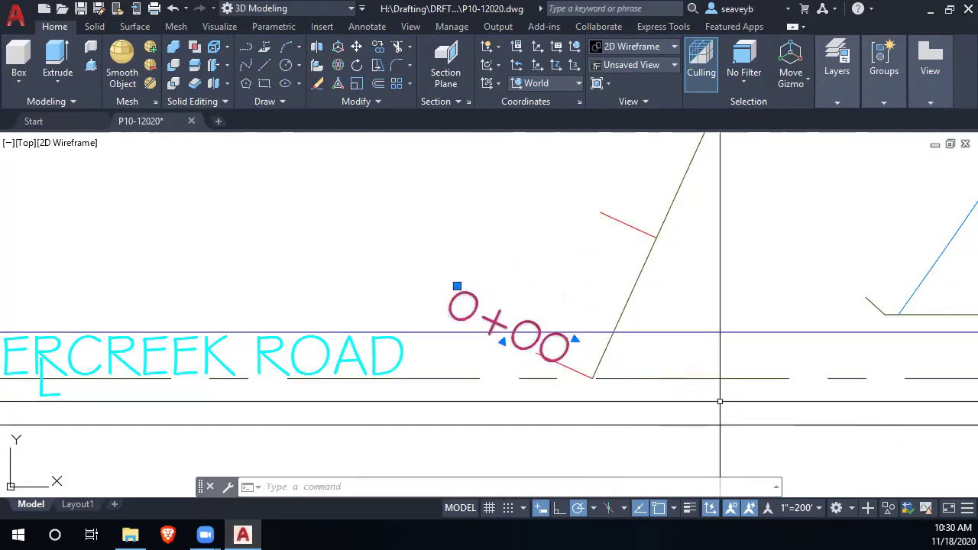
left_click_drag(477, 300, 490, 299)
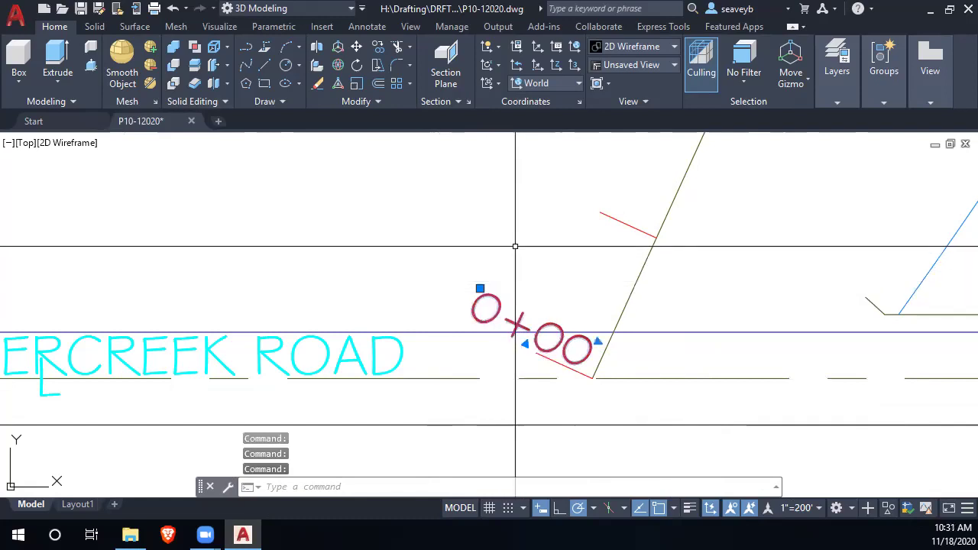
key("Escape")
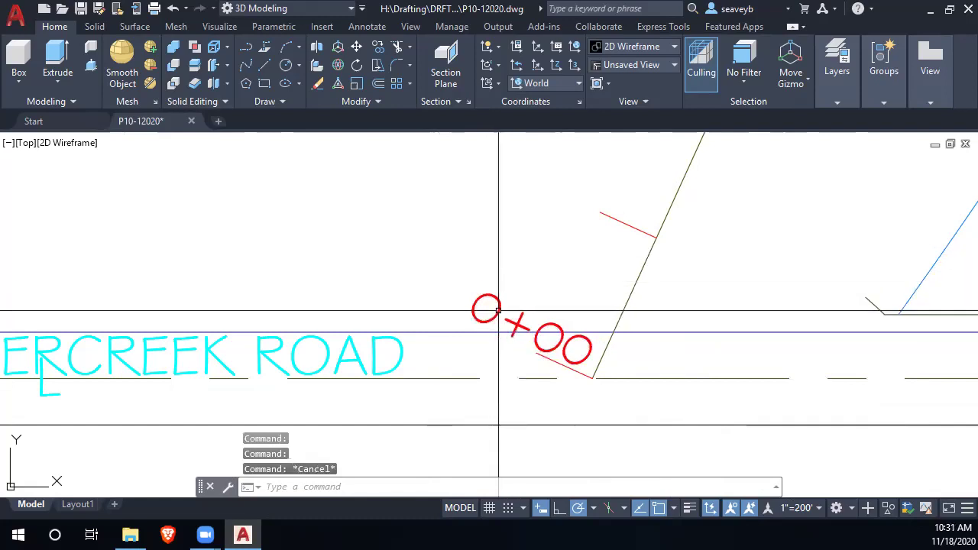
Undo the 0+00 label's placement, rotate it again about its insertion corner parallel to the station ticks, and shift it slightly east.
key("ctrl+z")
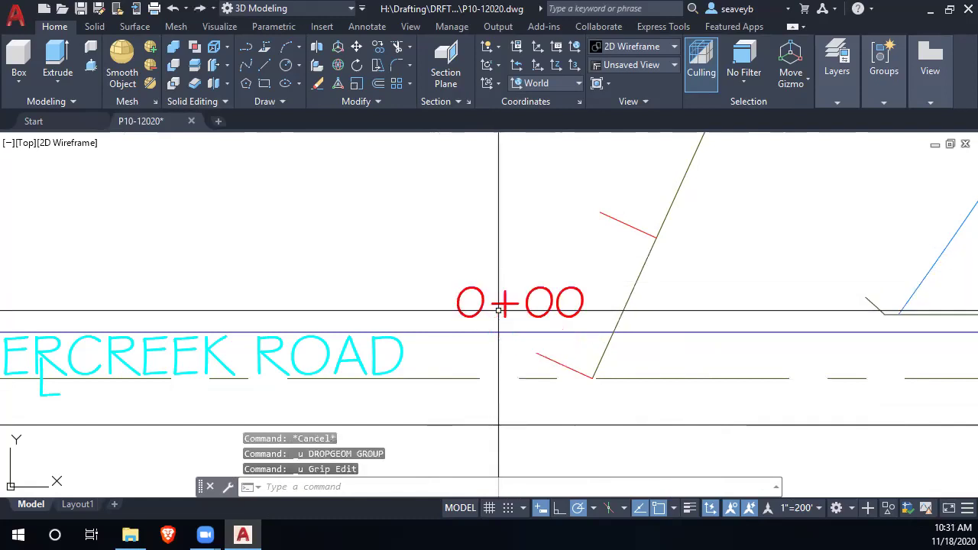
left_click(538, 298)
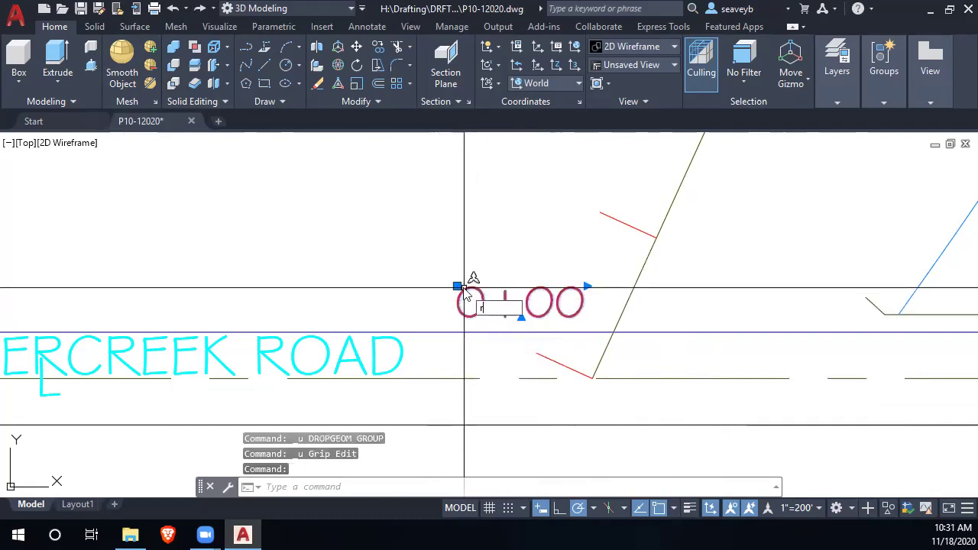
type("ro")
key("Return")
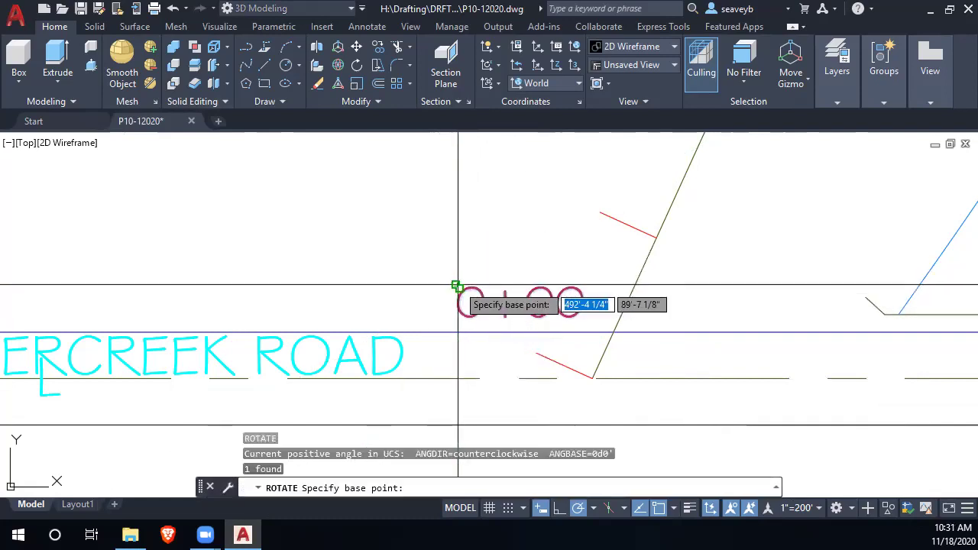
left_click(458, 286)
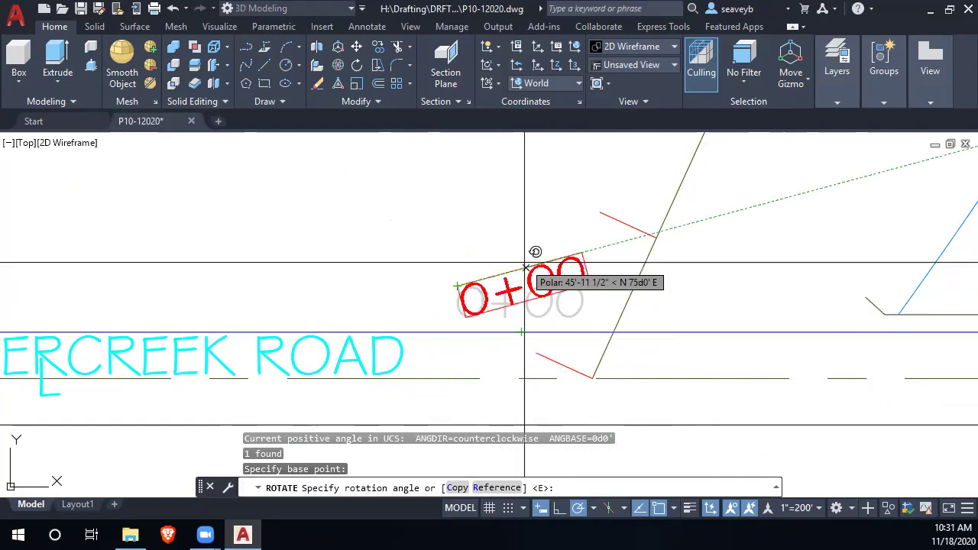
scroll(565, 259, "up", 2)
mouse_move(564, 258)
middle_mouse_down()
mouse_move(507, 225)
mouse_move(443, 240)
middle_mouse_up()
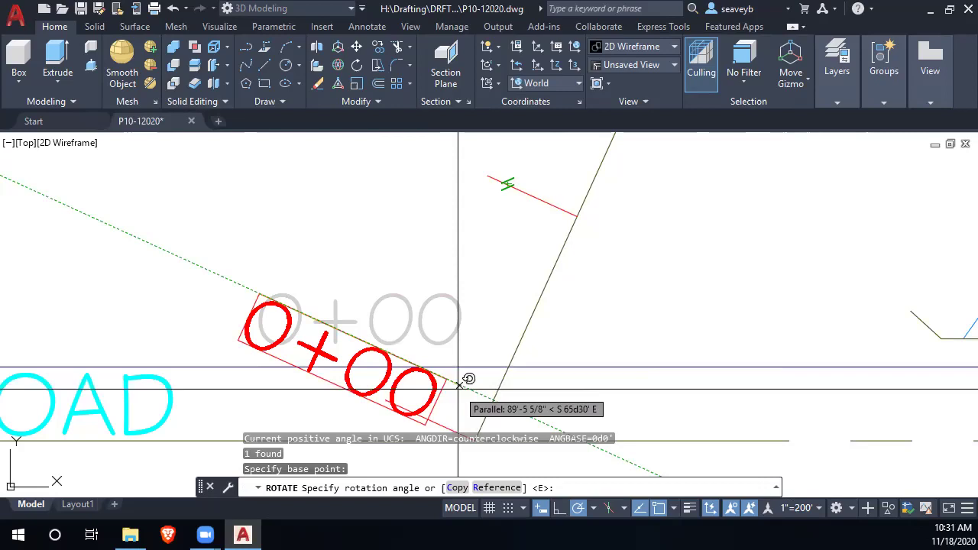
left_click(459, 386)
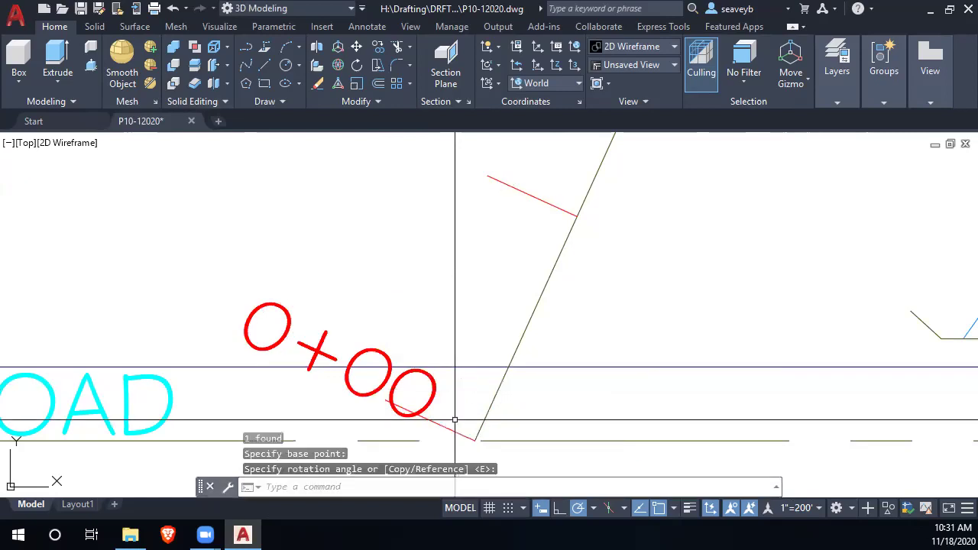
left_click(343, 386)
left_click_drag(350, 386, 389, 393)
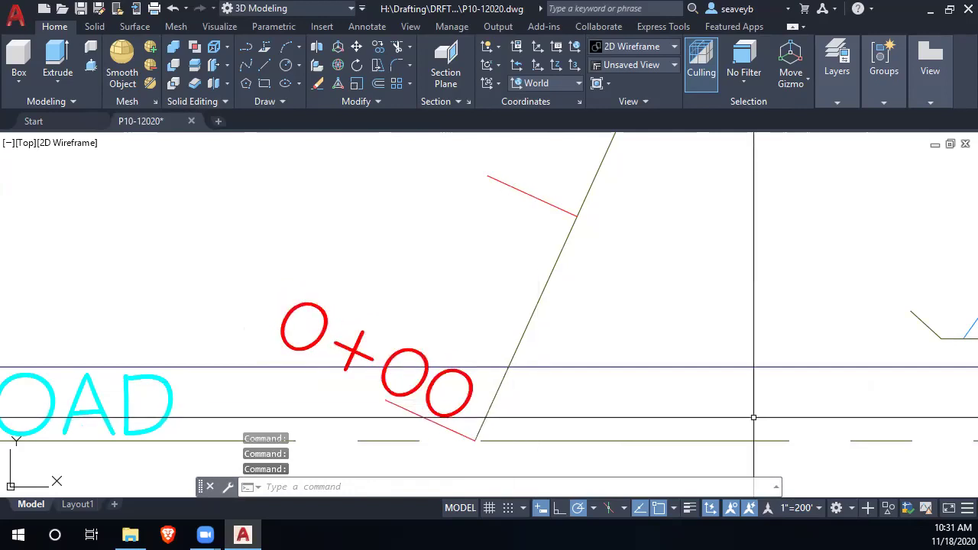
Copy the 0+00 label from the centerline end of its tick to the matching ends of the next five ticks along the centerline.
scroll(736, 421, "down", 2)
mouse_move(736, 421)
middle_mouse_down()
mouse_move(662, 373)
mouse_move(592, 360)
middle_mouse_up()
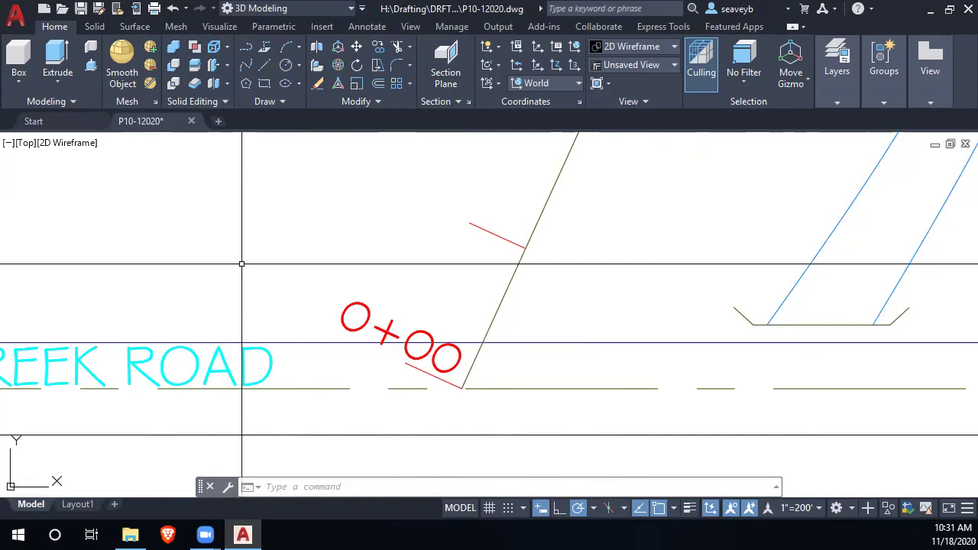
left_click(369, 312)
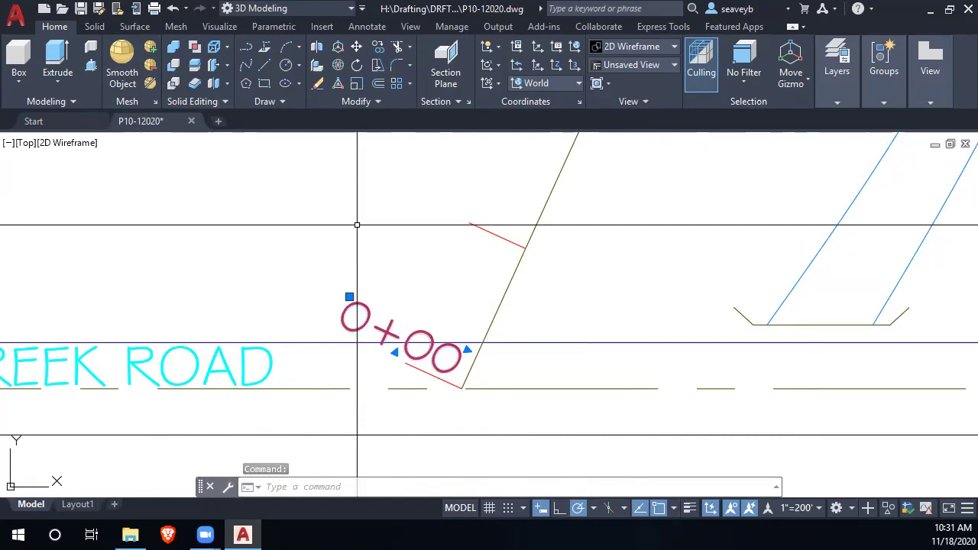
type("co")
key("Return")
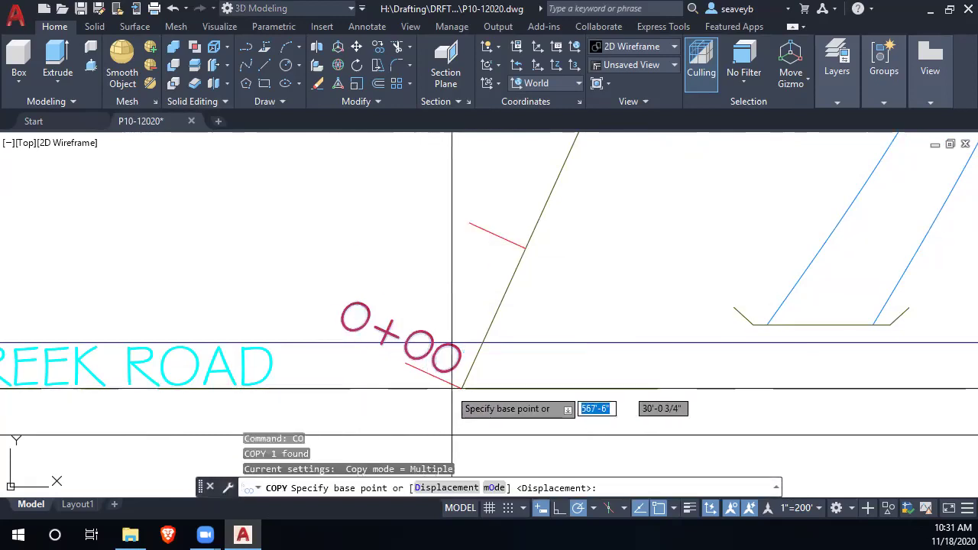
left_click(463, 388)
middle_click_drag(567, 195, 474, 234)
left_click(429, 283)
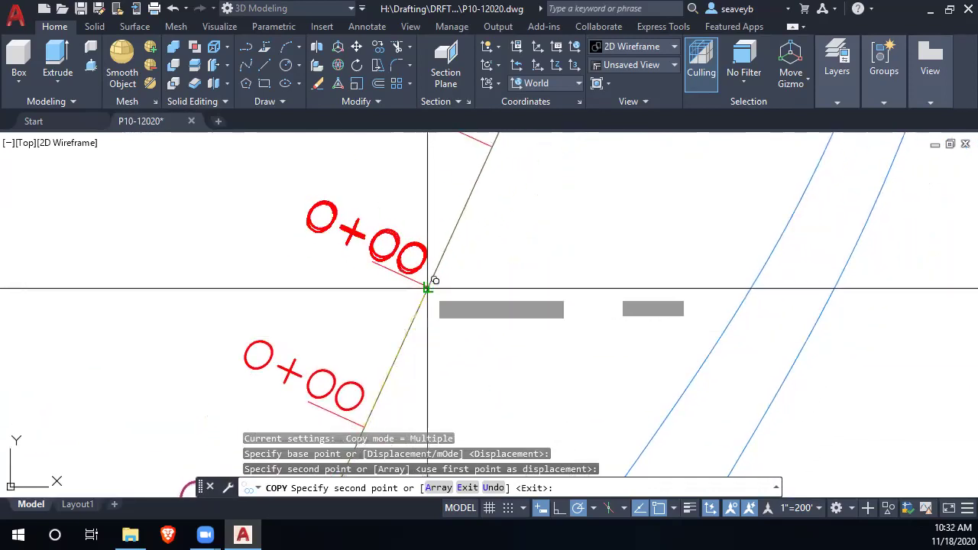
left_click(492, 146)
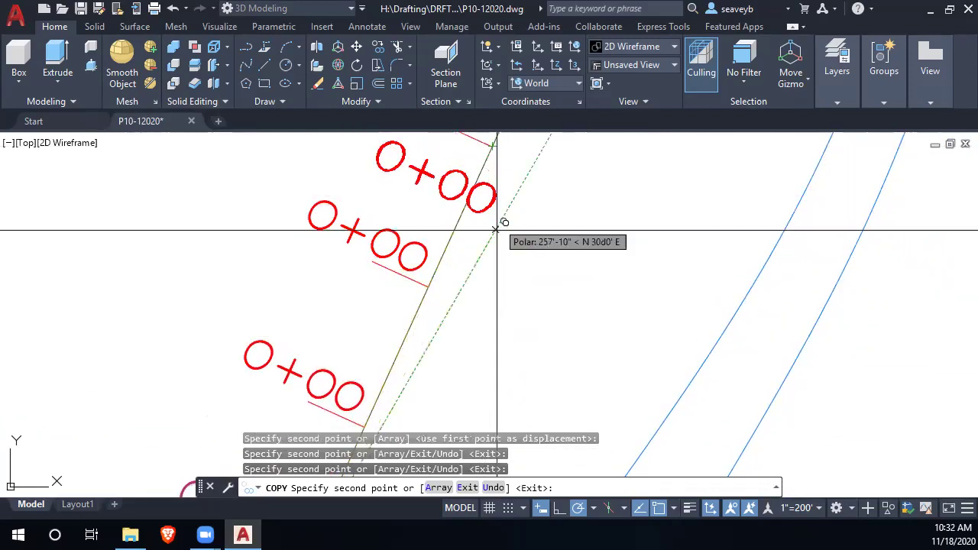
middle_click_drag(492, 250, 397, 424)
left_click(431, 272)
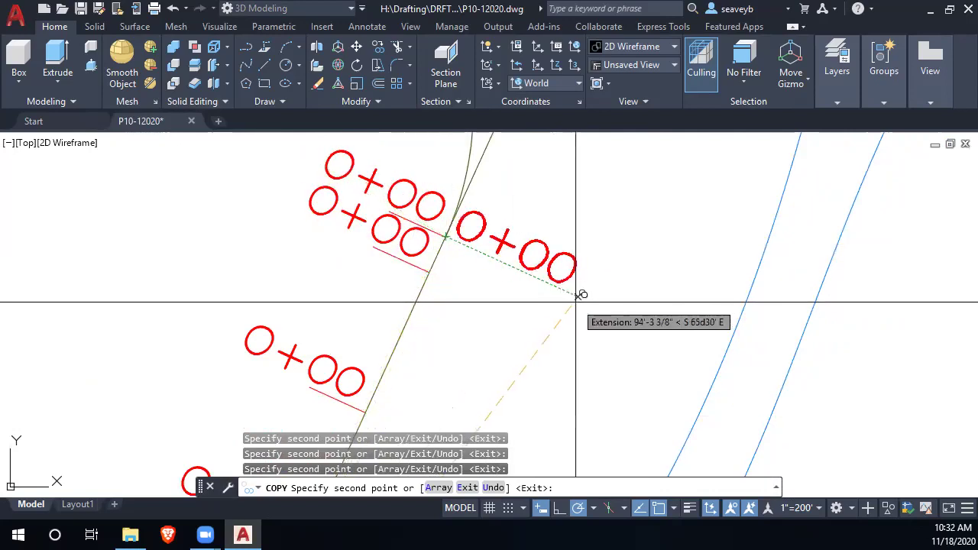
key("Return")
Change the copied labels at the first two ticks beyond 0+00 to 1+00 and 2+00.
scroll(518, 313, "down", 4)
middle_click_drag(518, 312, 503, 221)
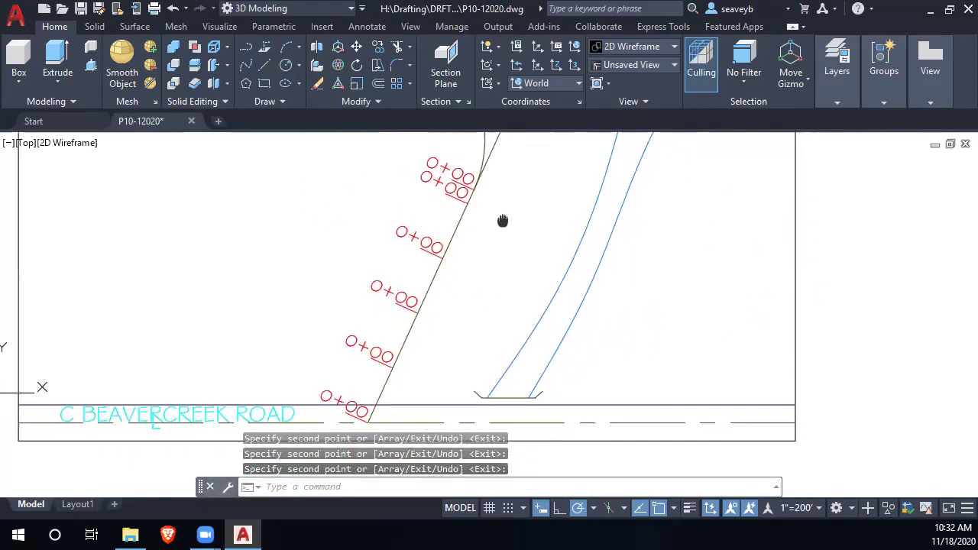
left_click(356, 339)
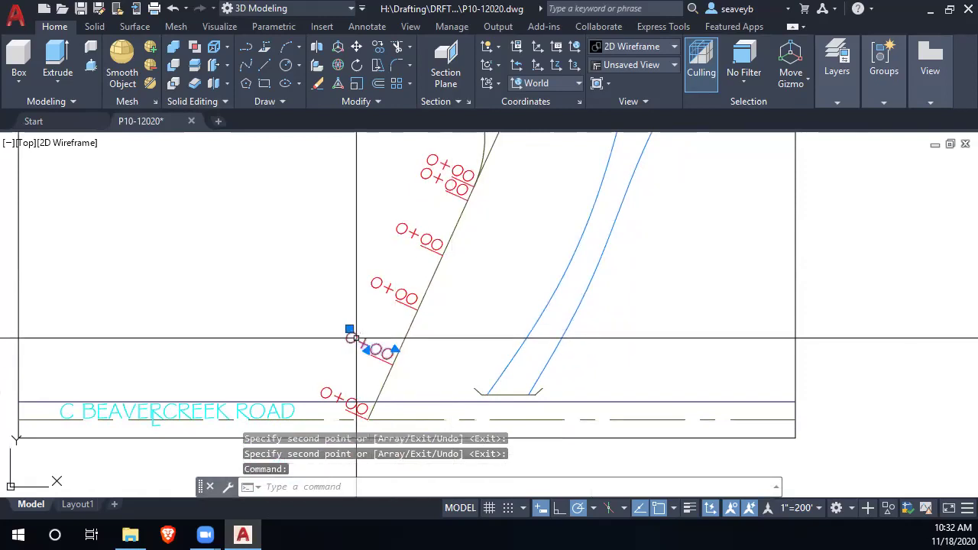
double_click(356, 338)
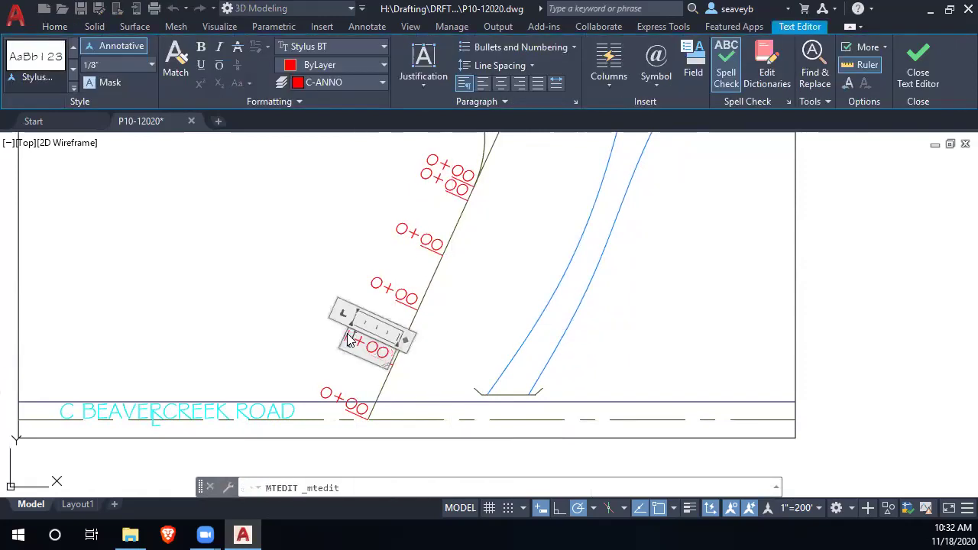
key("ctrl+Return")
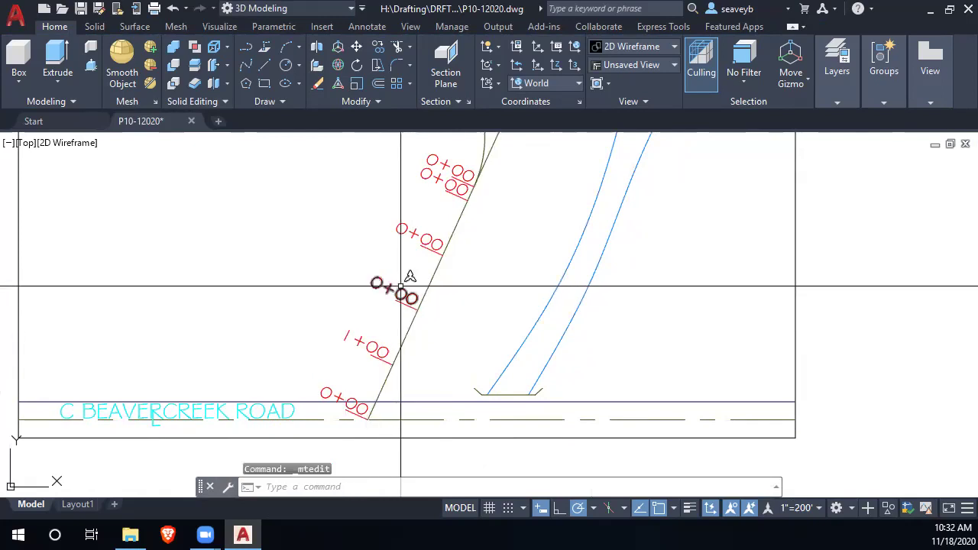
double_click(382, 281)
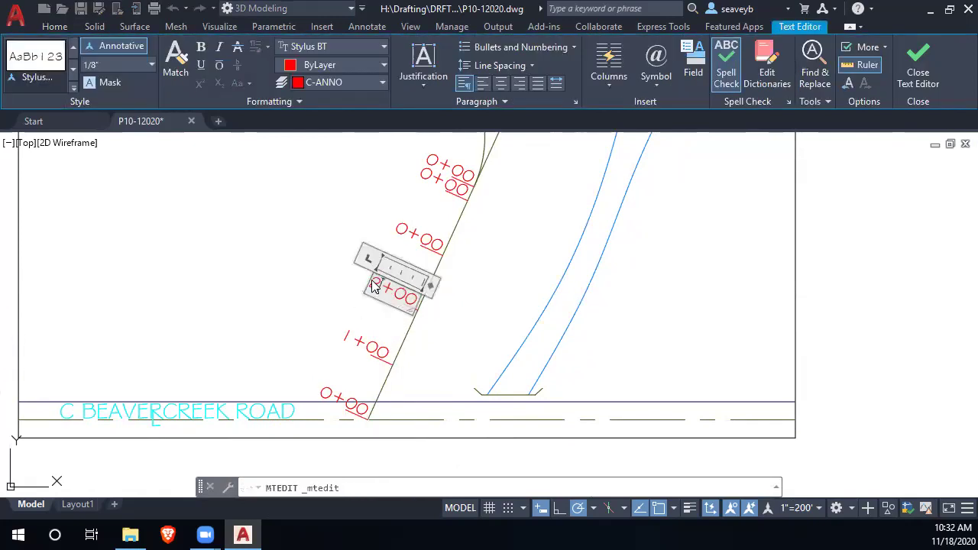
type("2")
key("ctrl+Return")
Change the labels at the next two station ticks to 3+00 and 4+00.
left_click(407, 226)
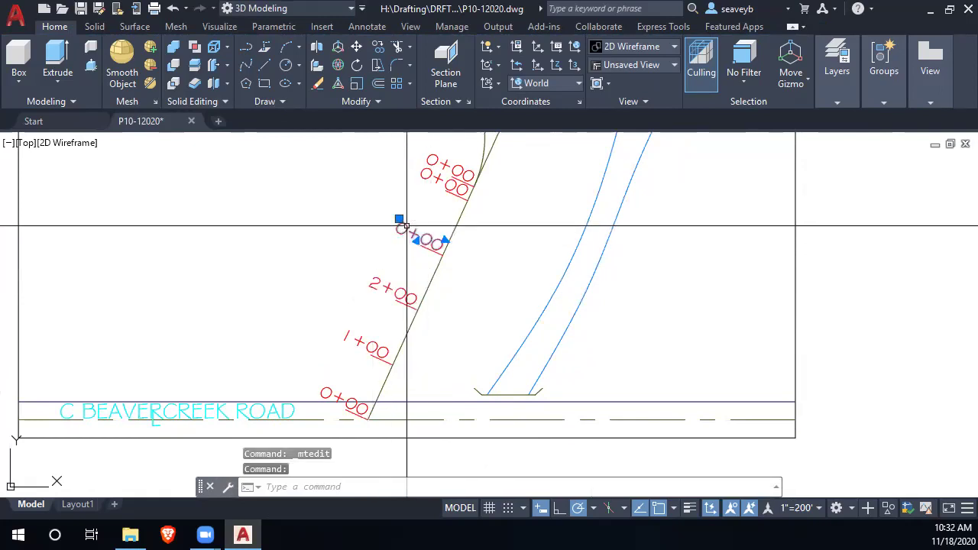
double_click(407, 227)
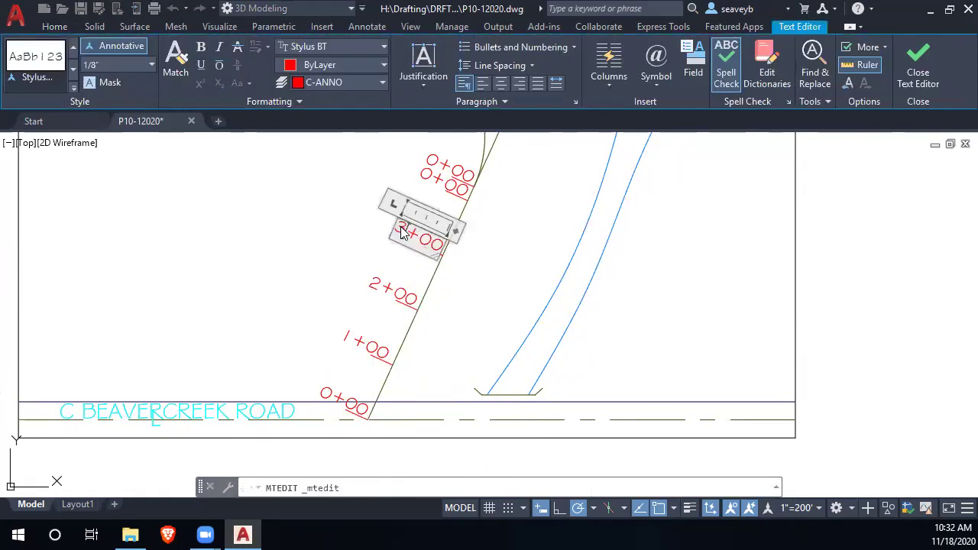
type("3")
key("ctrl+Return")
left_click(422, 162)
double_click(430, 177)
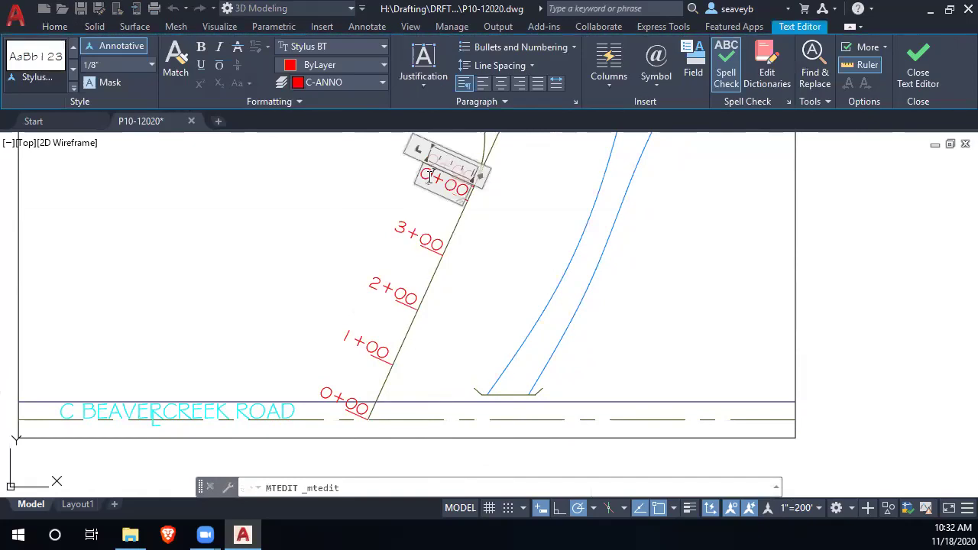
key("ctrl+Return")
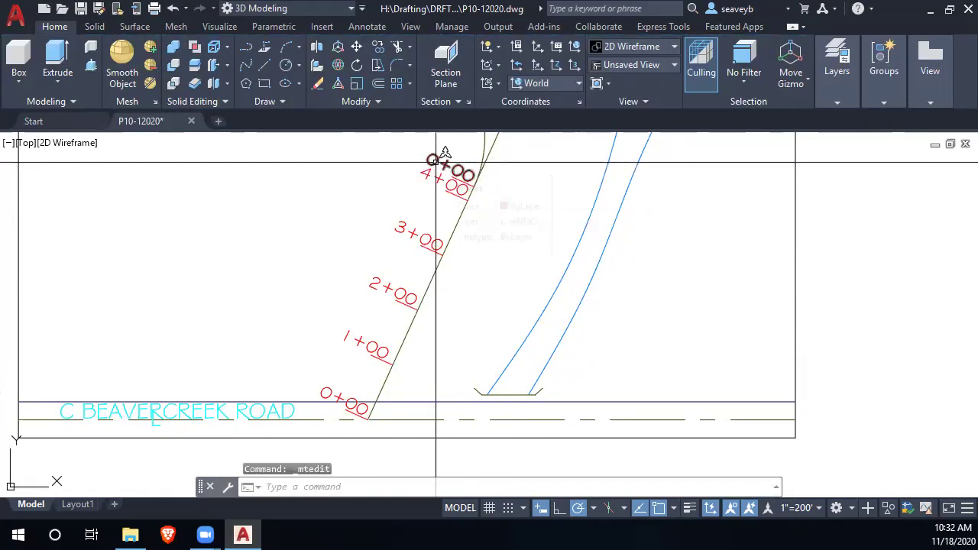
Measure the centerline distance from the 4+00 tick to the tick at the start of the curve.
scroll(476, 202, "up", 8)
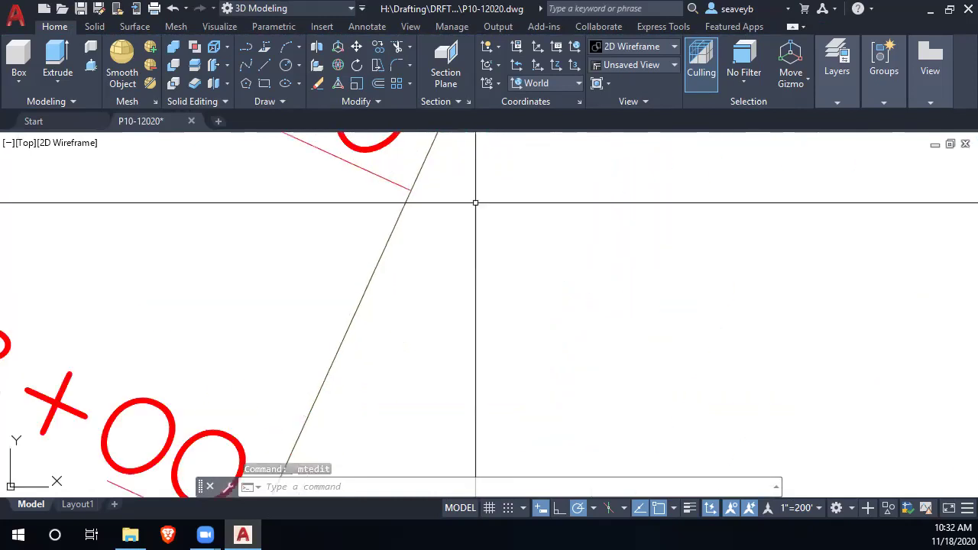
middle_click_drag(475, 202, 428, 395)
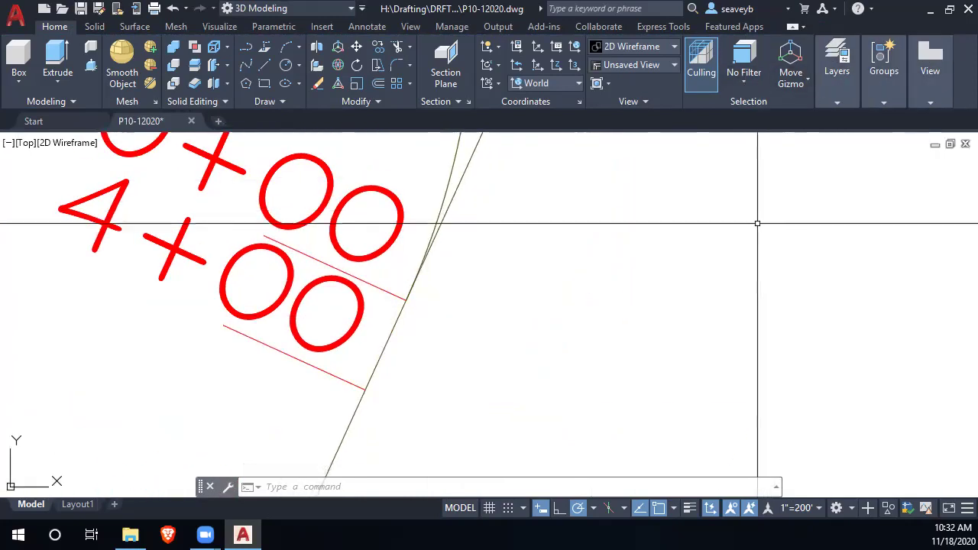
type("meas")
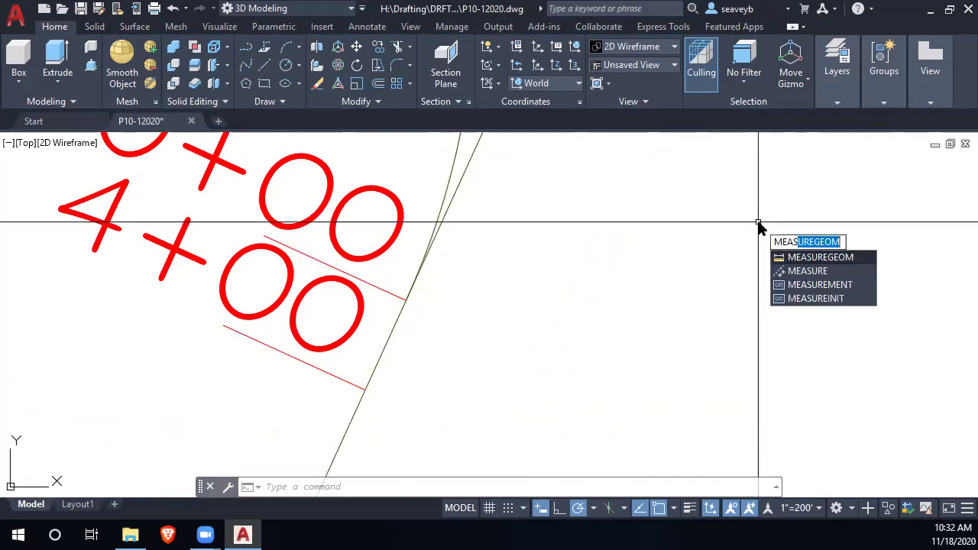
key("Return")
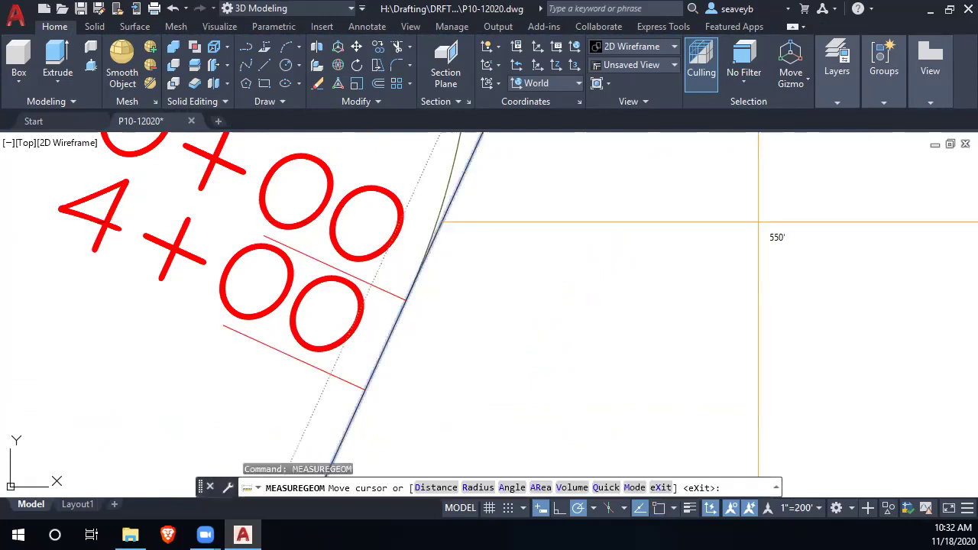
type("d")
key("Return")
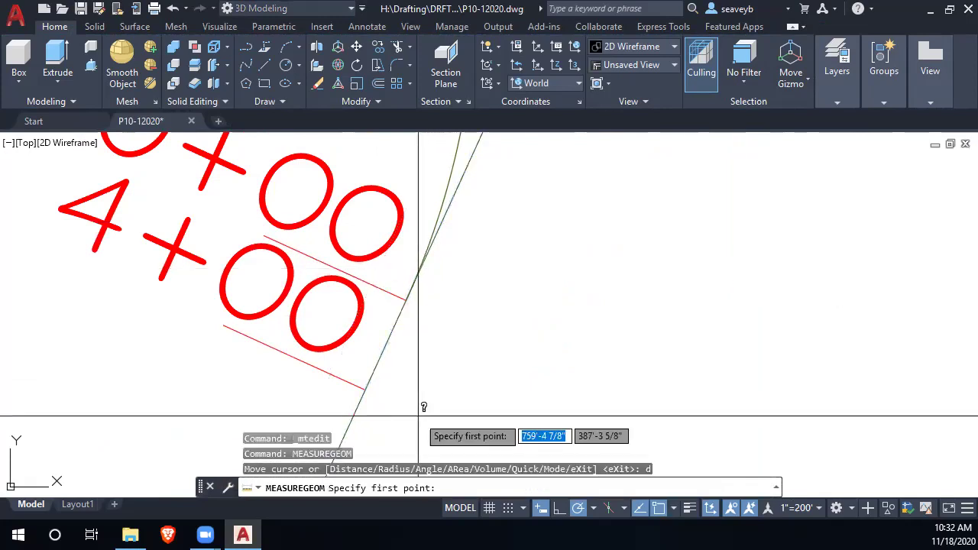
left_click(365, 389)
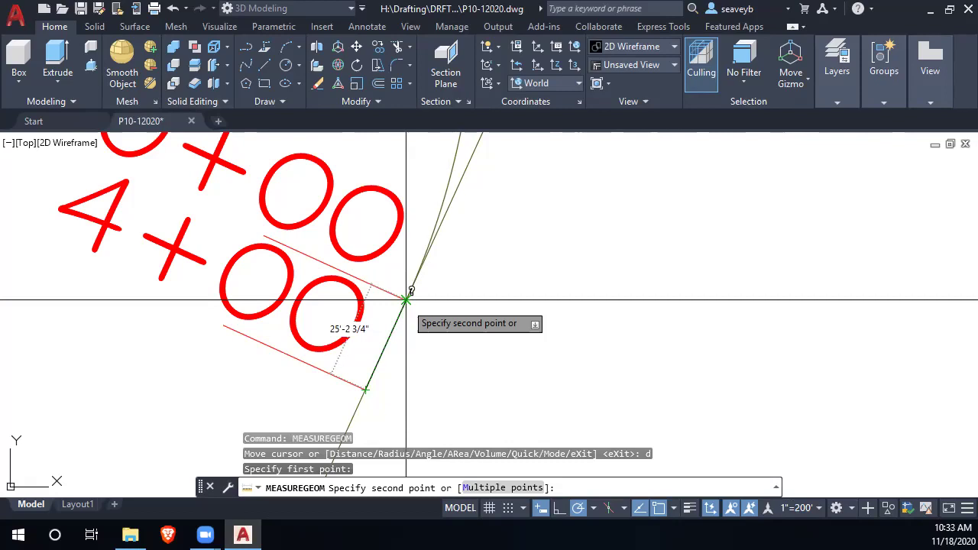
key("Escape")
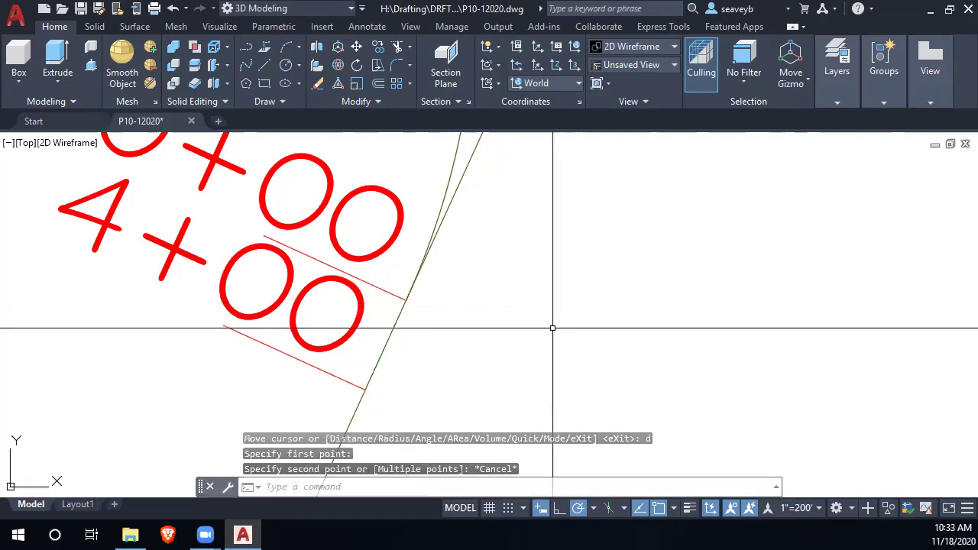
Switch to Calculator, convert the measured distance to decimal feet by computing 2.75 / 12 + 25, and close it.
key("alt+Tab")
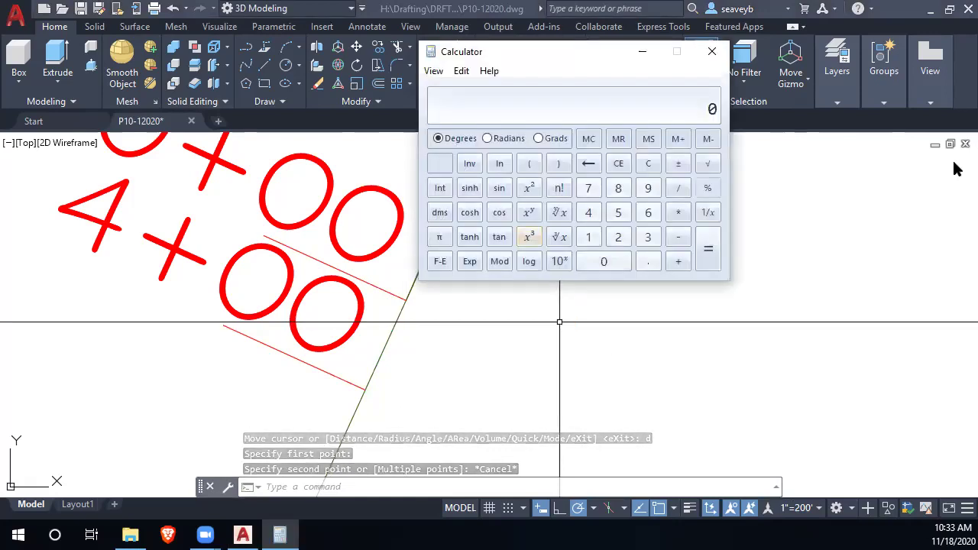
type("2.")
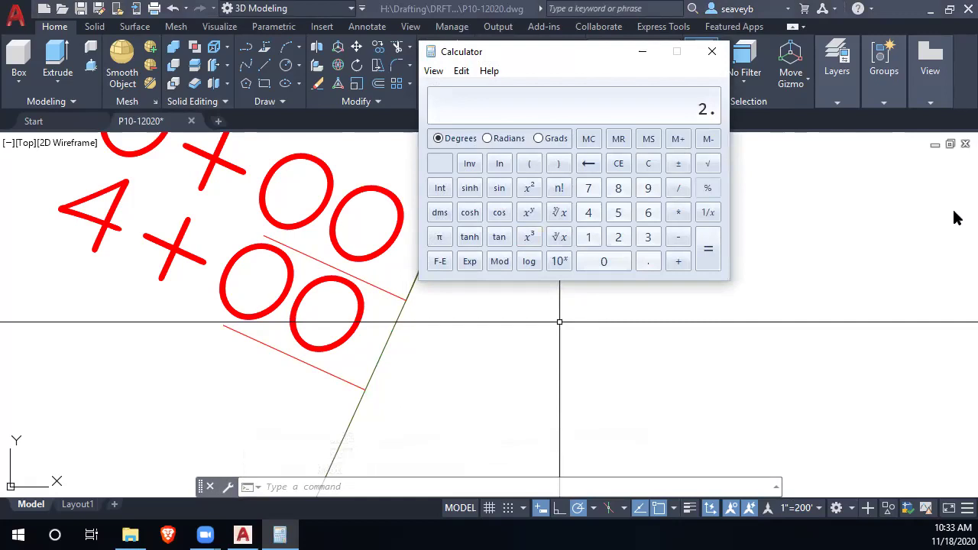
type("75 / 12")
key("Return")
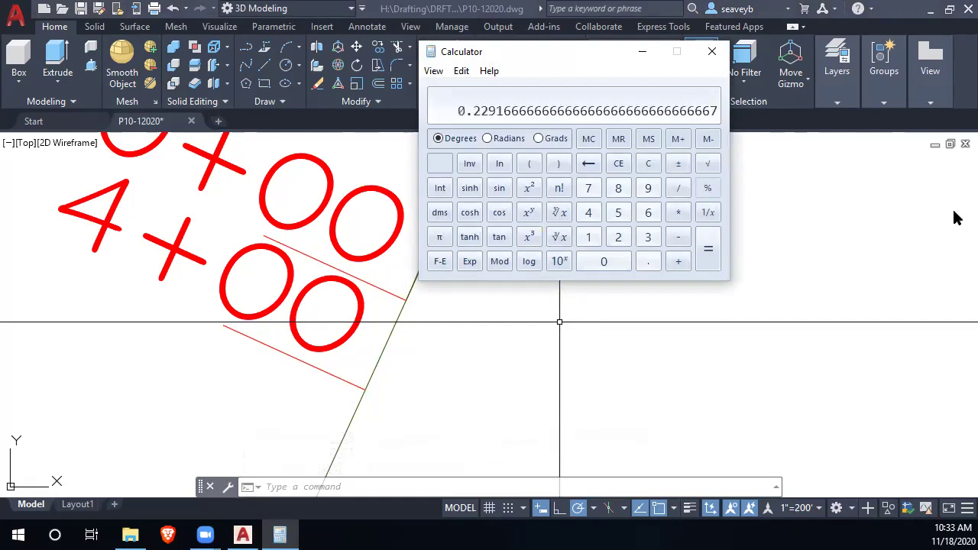
key("plus")
type("25")
key("Return")
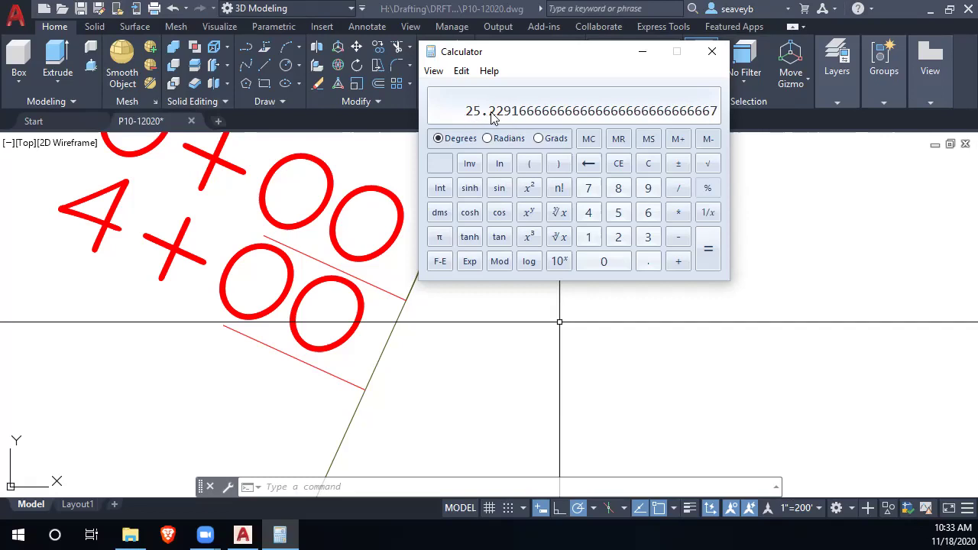
left_click(712, 52)
Change the copied label at the tick on the start of the curve to 4+25.23, widening its text box.
left_click(328, 201)
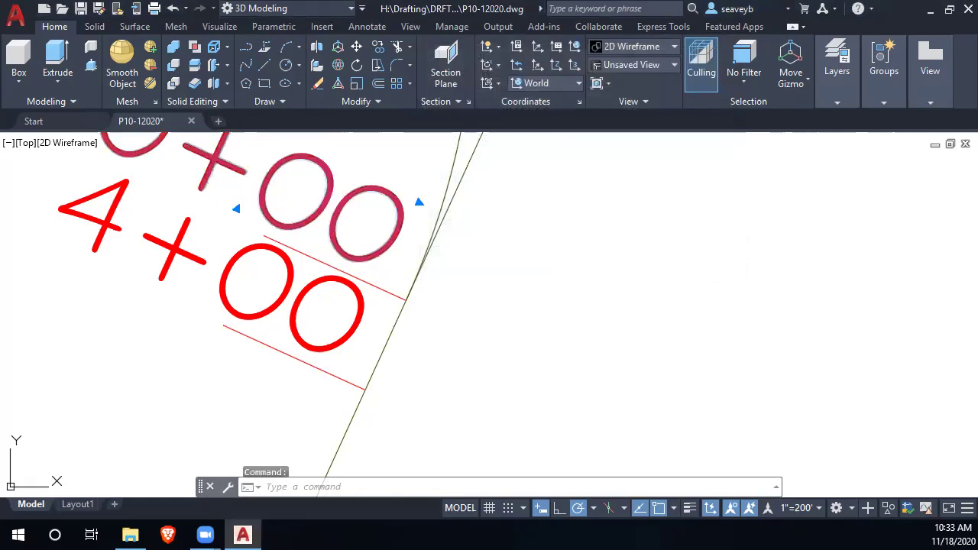
double_click(328, 201)
left_click_drag(382, 222, 292, 193)
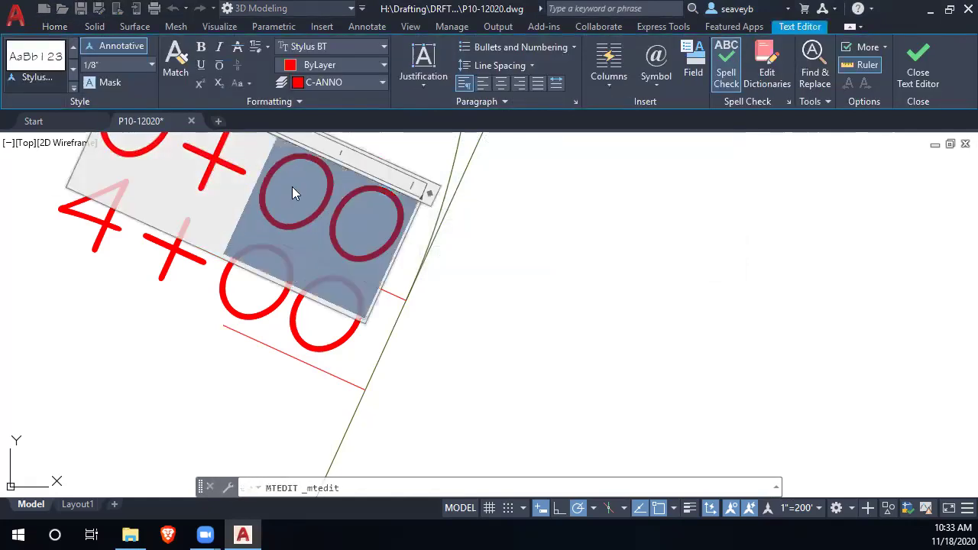
type("25.23")
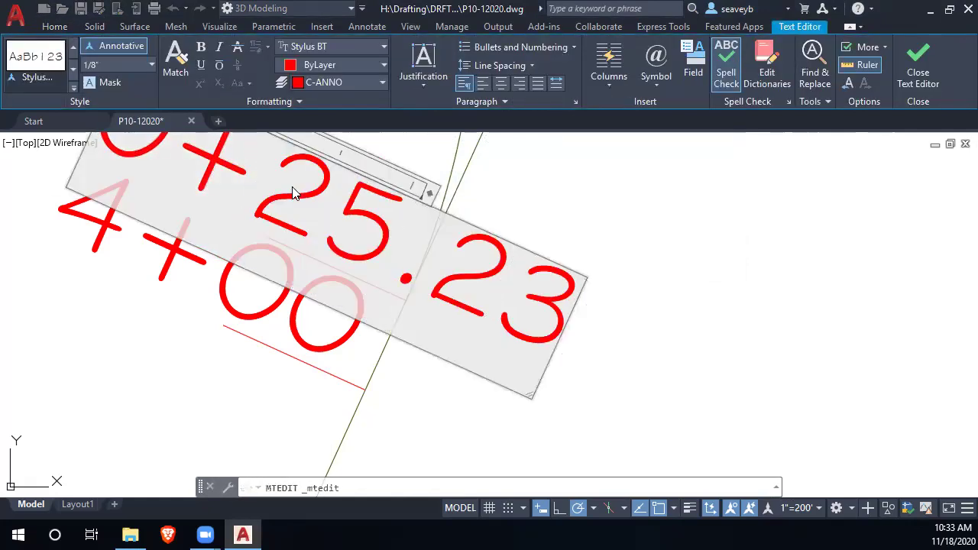
left_click_drag(429, 193, 623, 253)
middle_click_drag(271, 204, 417, 308)
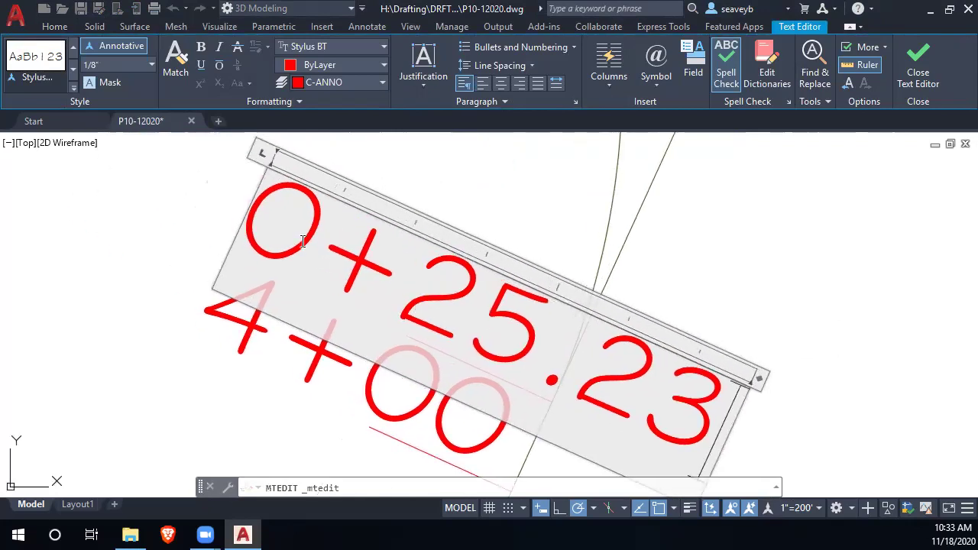
left_click_drag(303, 242, 246, 211)
type("4")
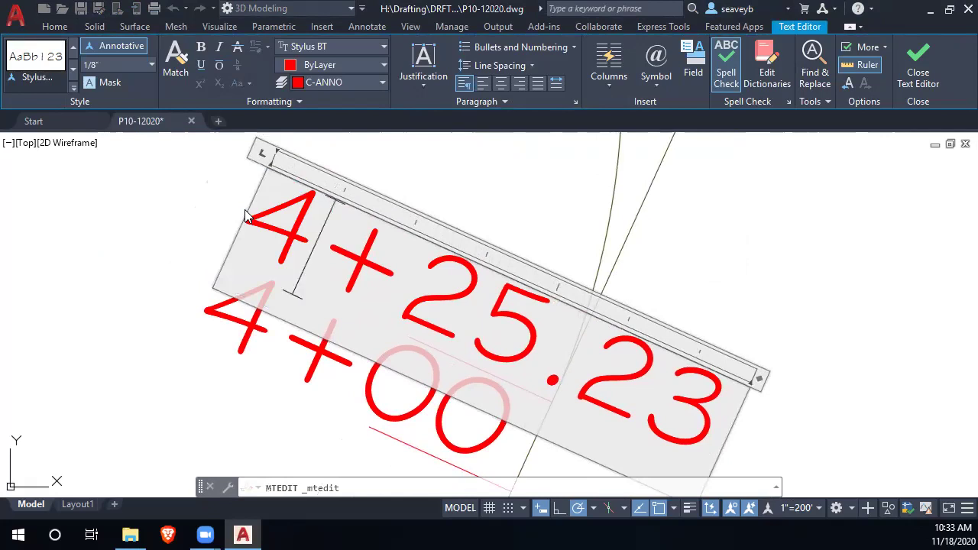
Add the prefix P.C. to the 4+25.23 label and widen its text box so everything fits on one line.
key("Left")
type("P")
key("BackSpace")
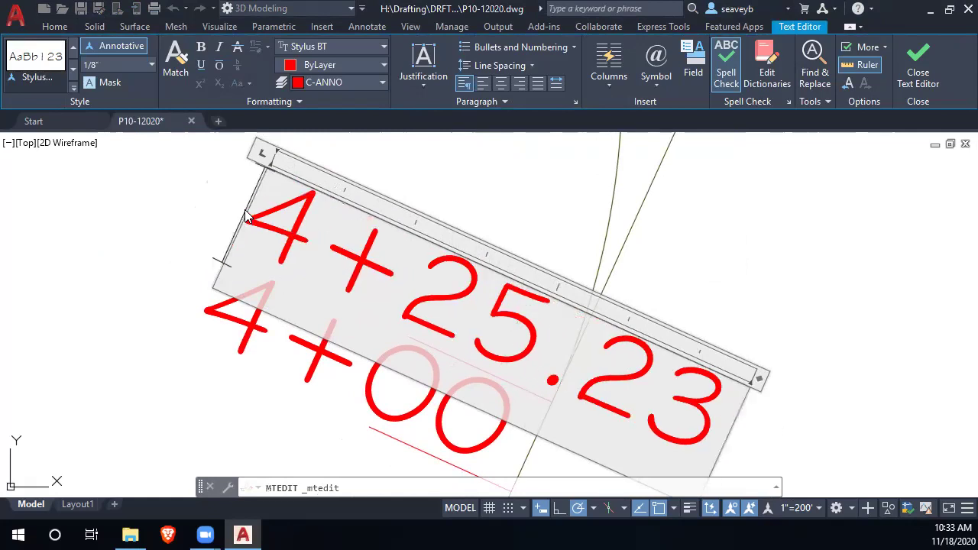
type("P.C.")
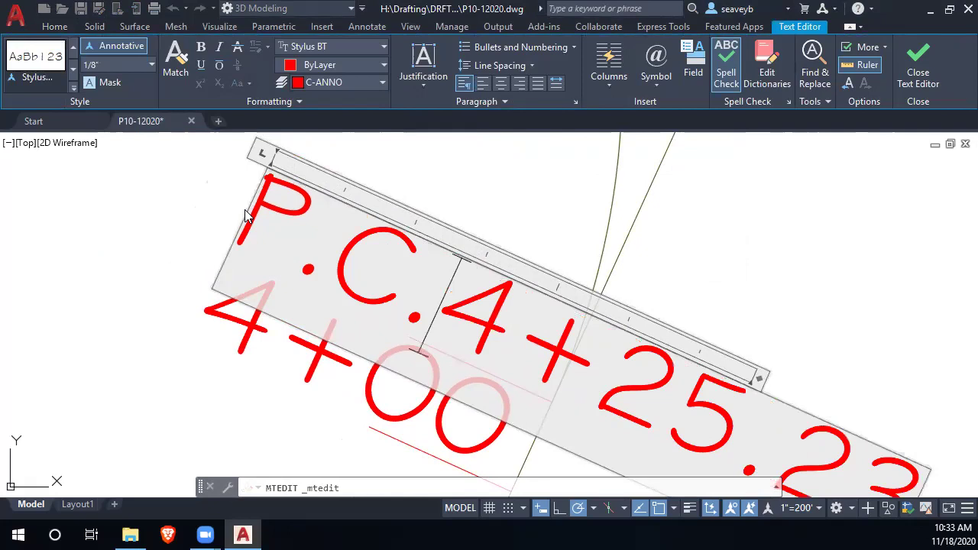
key("Return")
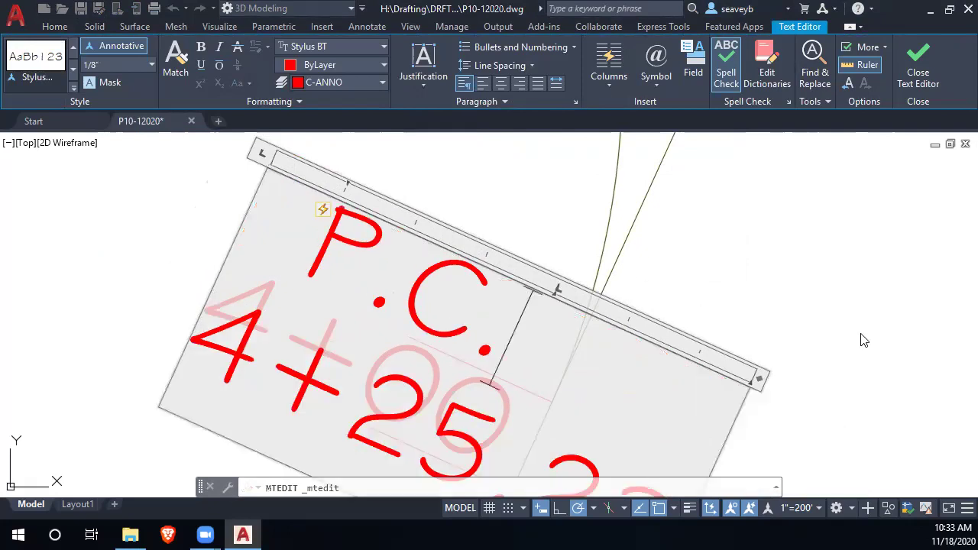
left_click_drag(761, 379, 960, 491)
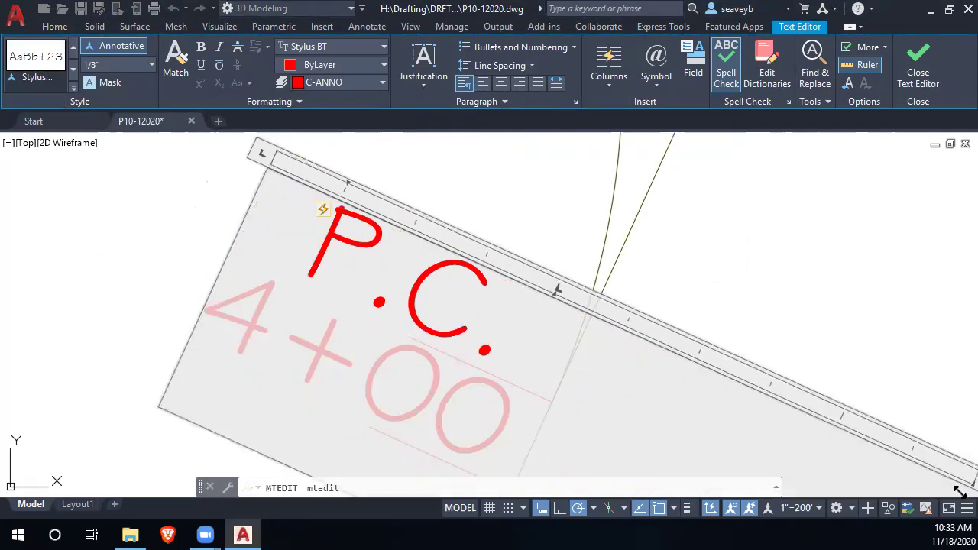
middle_click_drag(900, 457, 454, 223)
scroll(490, 264, "down", 6)
left_click_drag(498, 253, 518, 261)
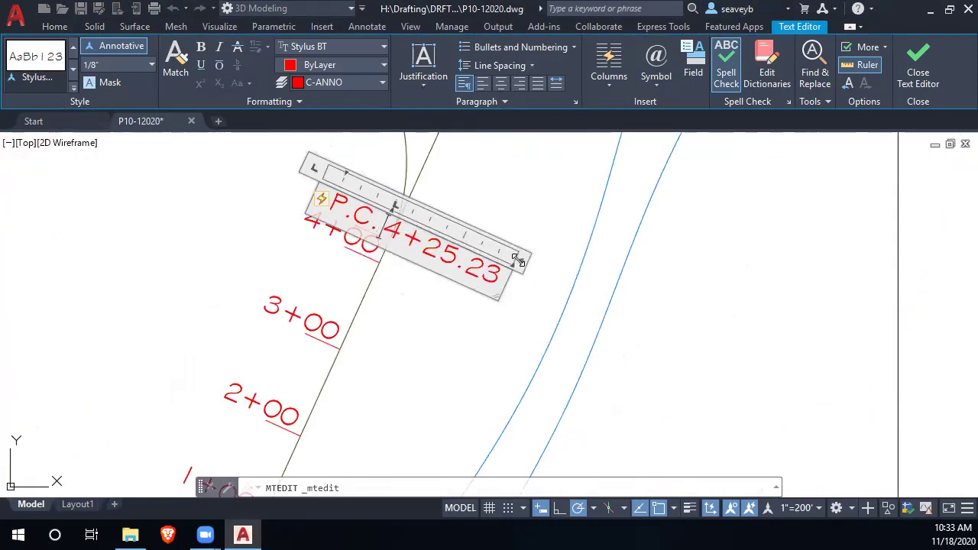
left_click(314, 269)
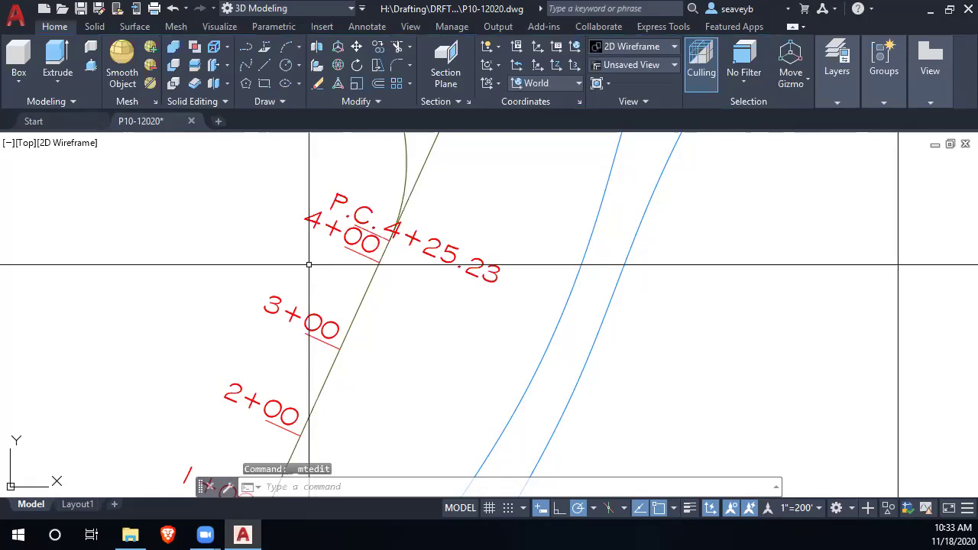
Move the P.C. 4+25.23 label to the station label side of the centerline so it ends at the curve-start tick.
left_click(440, 239)
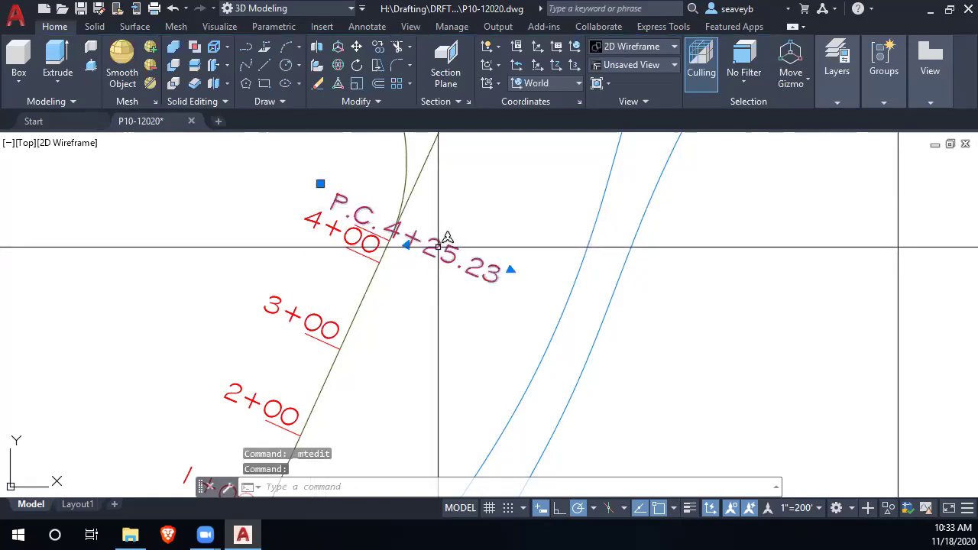
left_click_drag(393, 222, 348, 238)
left_click(348, 243)
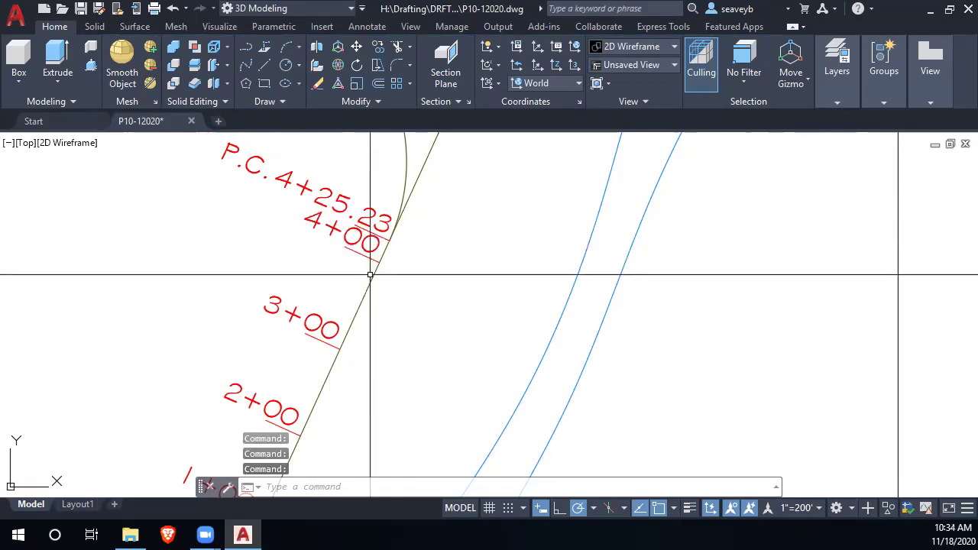
scroll(382, 258, "down", 2)
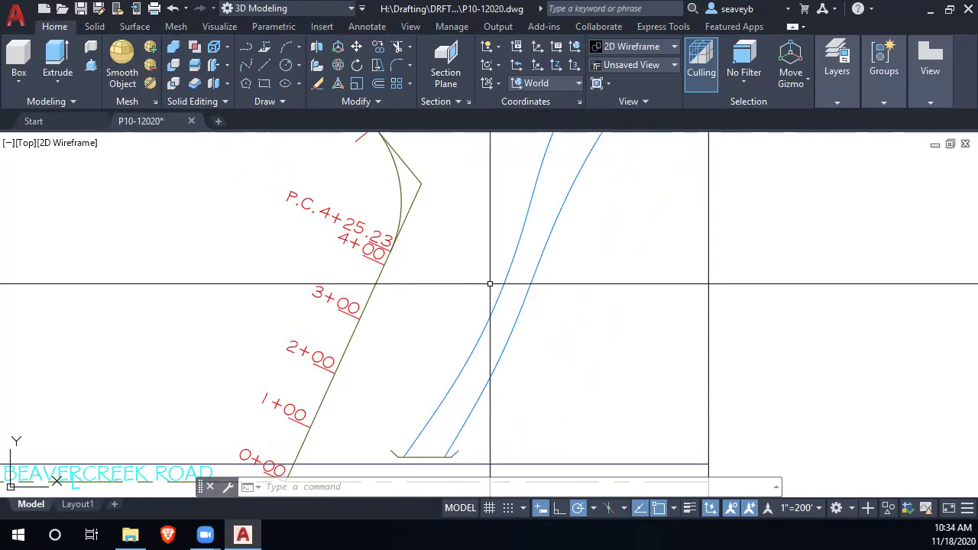
scroll(389, 260, "up", 6)
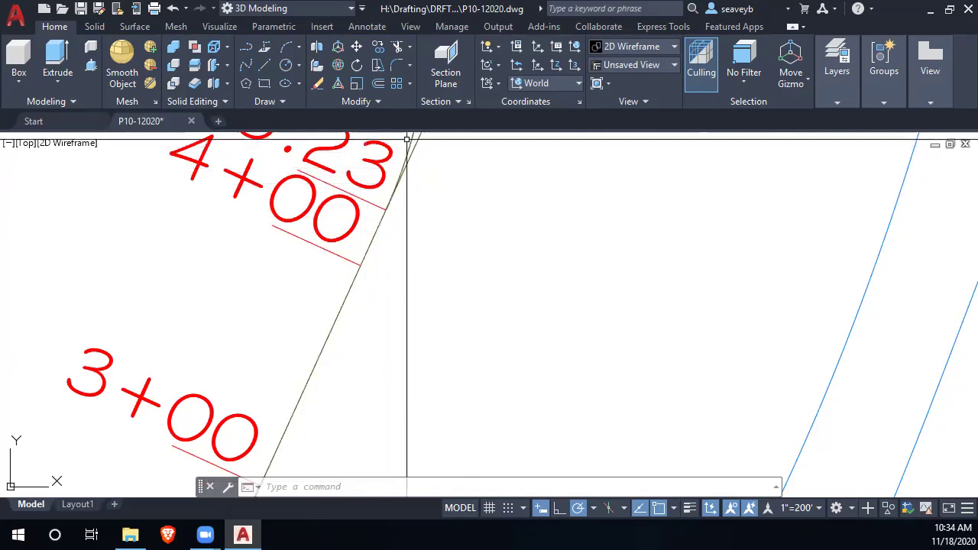
scroll(434, 290, "down", 5)
scroll(437, 291, "up", 3)
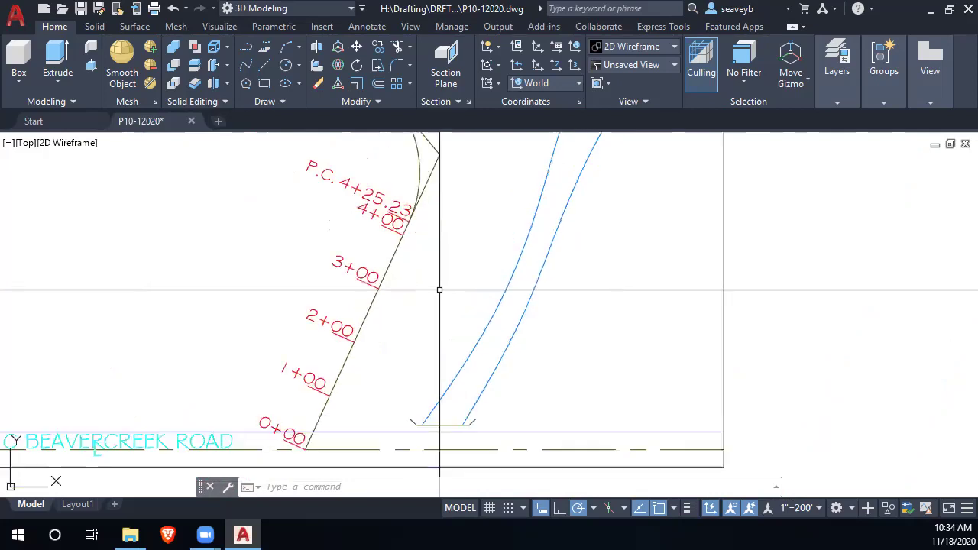
scroll(448, 326, "down", 3)
middle_click_drag(455, 332, 448, 374)
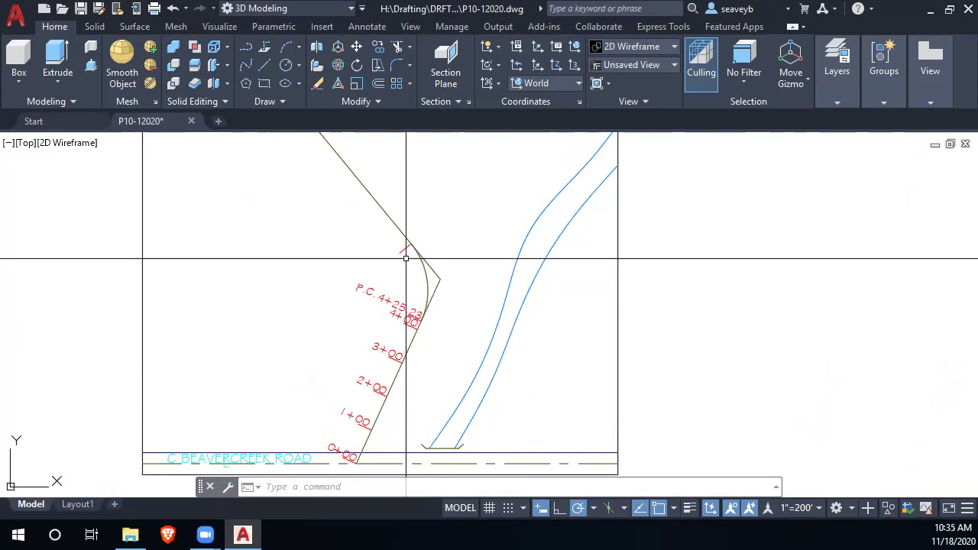
scroll(410, 249, "down", 2)
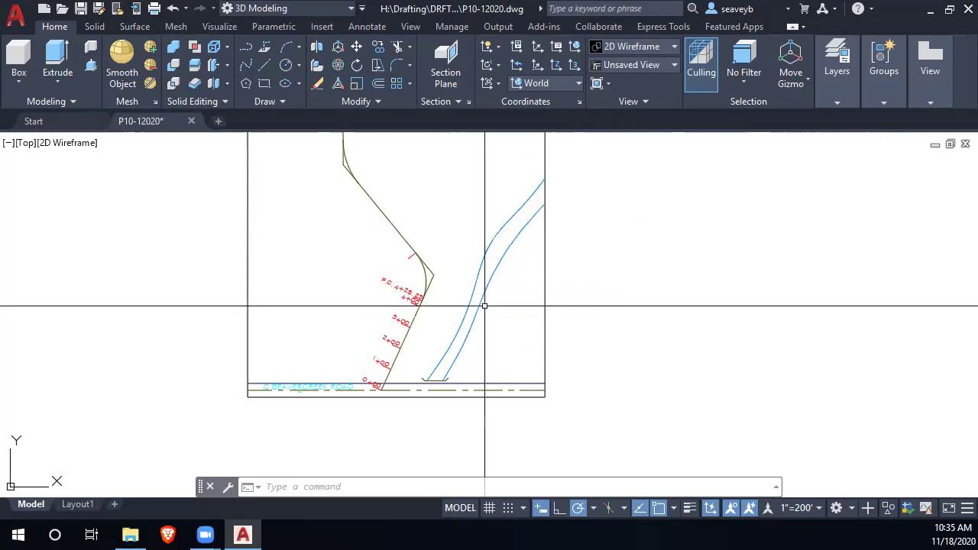
Examine the geometry properties of the first curve's arc, including its radius and arc length, and deselect it.
scroll(423, 291, "up", 3)
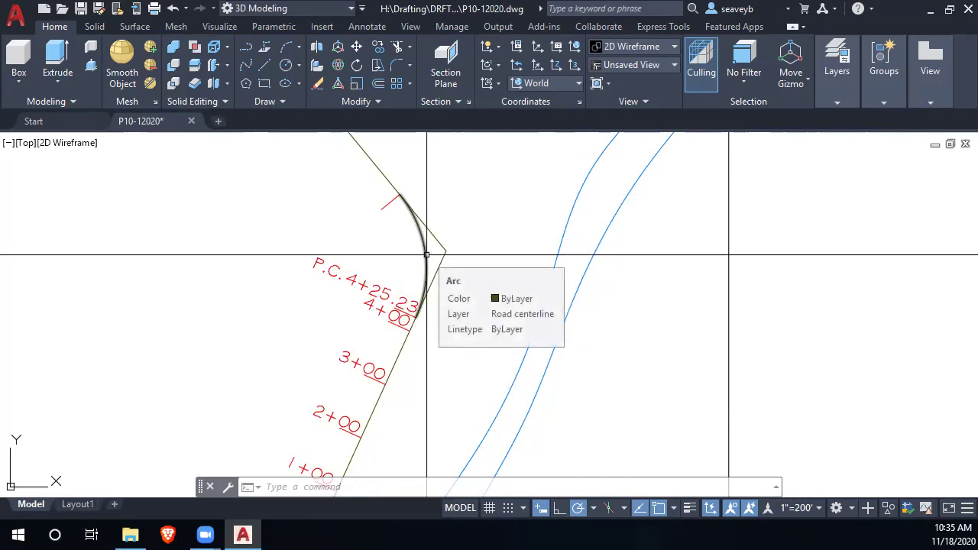
left_click(424, 252)
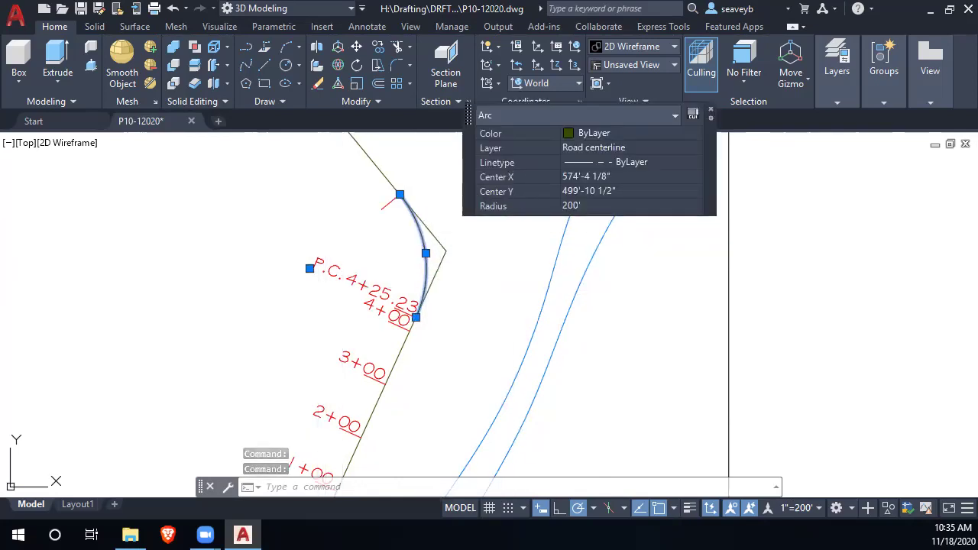
key("ctrl+1")
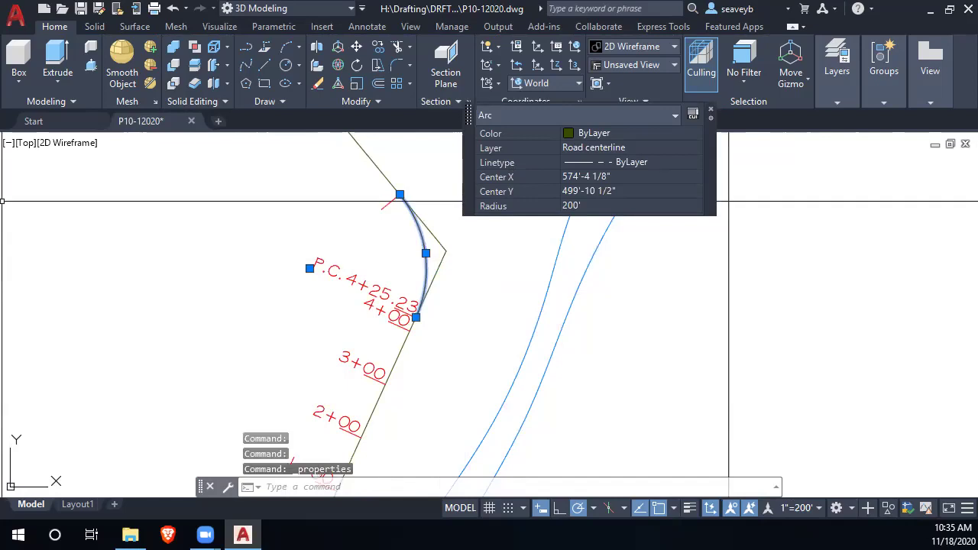
mouse_move(231, 167)
left_mouse_down()
mouse_move(268, 100)
mouse_move(261, 96)
left_mouse_up()
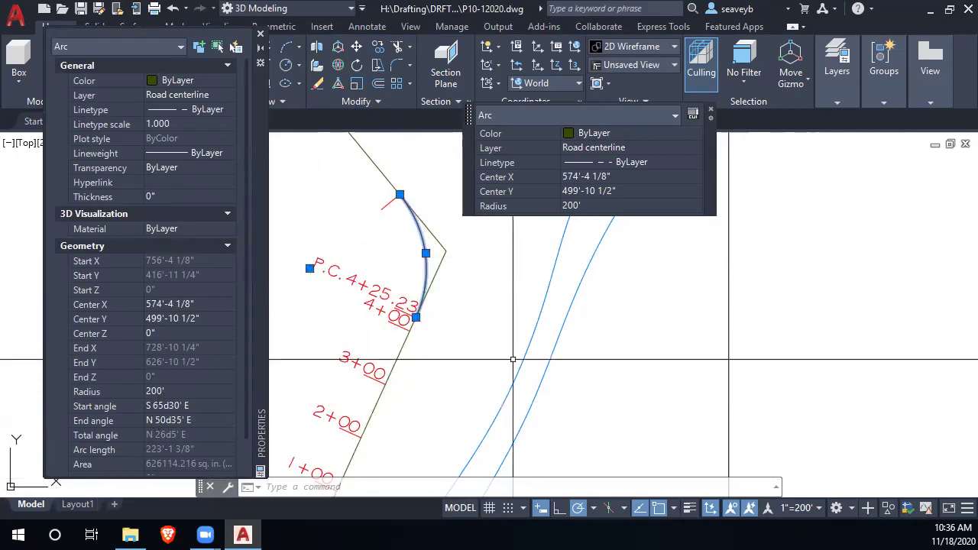
key("Escape")
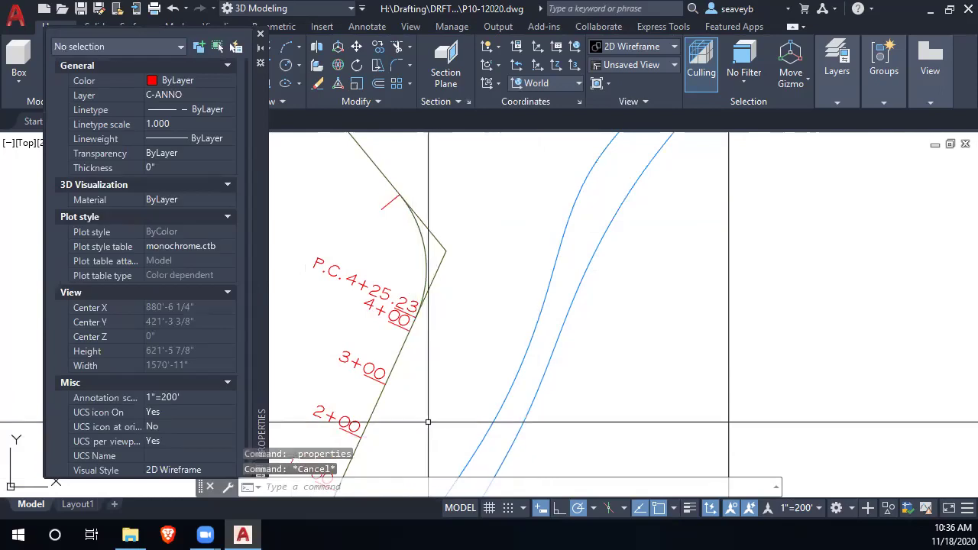
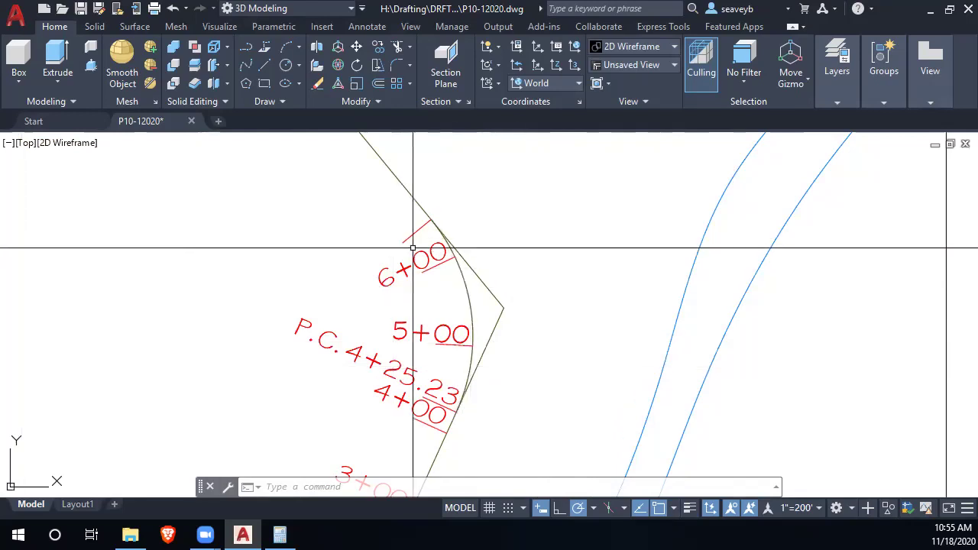
Select the first curve's arc beside the 5+00 and 6+00 labels and show its full properties.
scroll(471, 237, "up", 4)
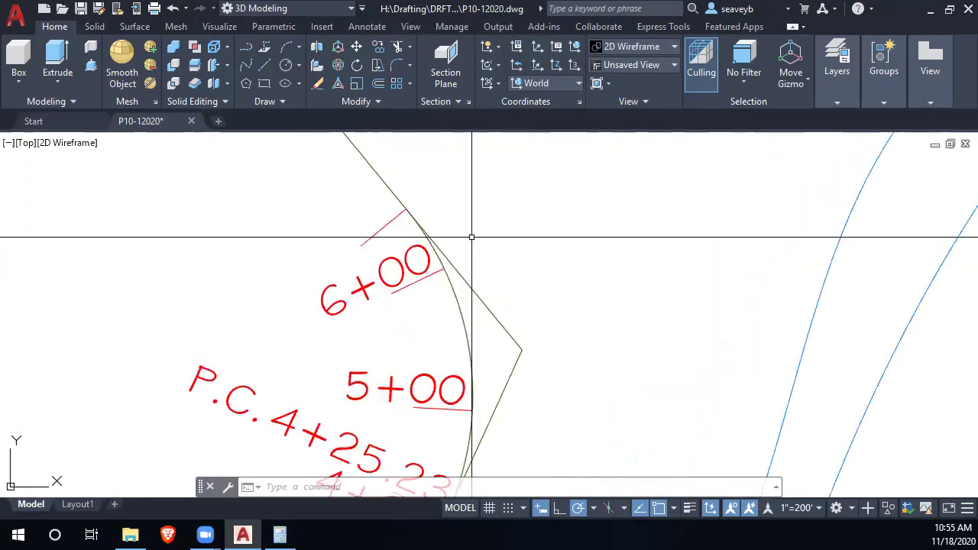
mouse_move(471, 237)
middle_mouse_down()
mouse_move(532, 267)
mouse_move(784, 272)
middle_mouse_up()
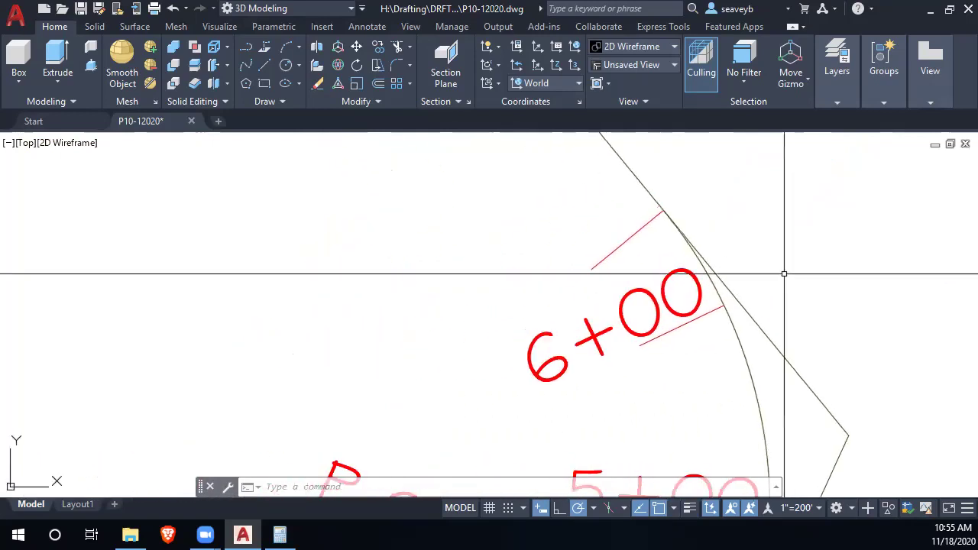
scroll(760, 360, "down", 3)
mouse_move(749, 354)
middle_mouse_down()
mouse_move(752, 321)
mouse_move(732, 257)
middle_mouse_up()
left_click(732, 257)
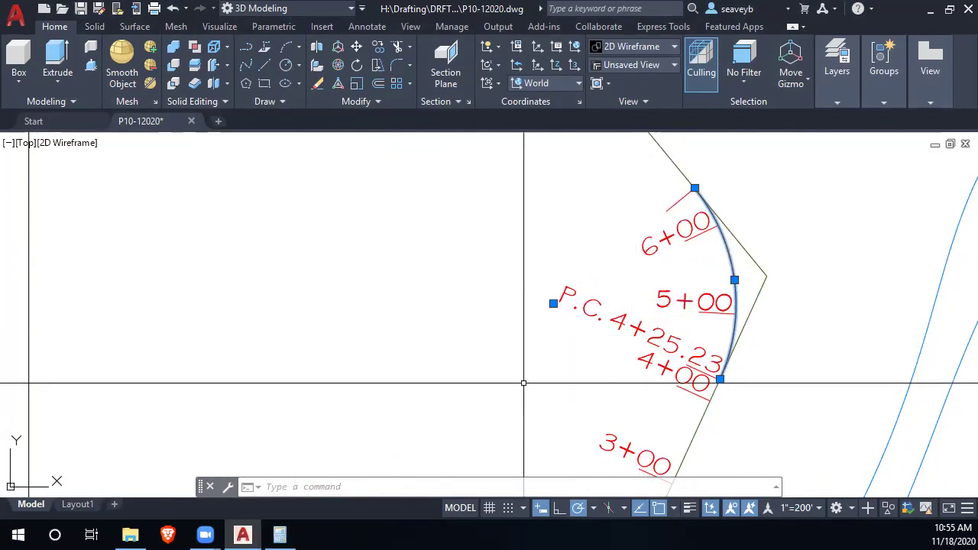
key("ctrl+1")
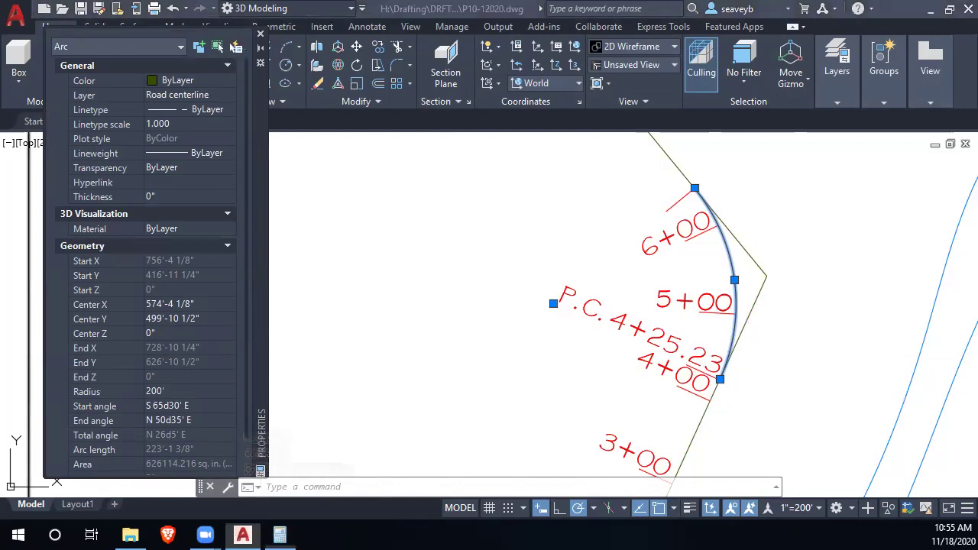
Switch to Calculator and add the arc length to the P.C. station by computing 425.23 + 223 + 1.375 / 12.
left_click(280, 535)
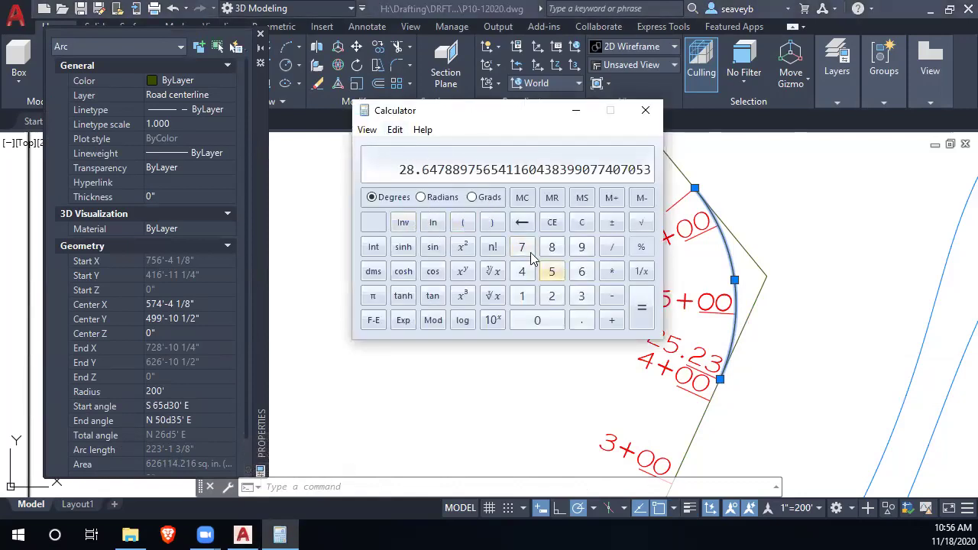
left_click(582, 223)
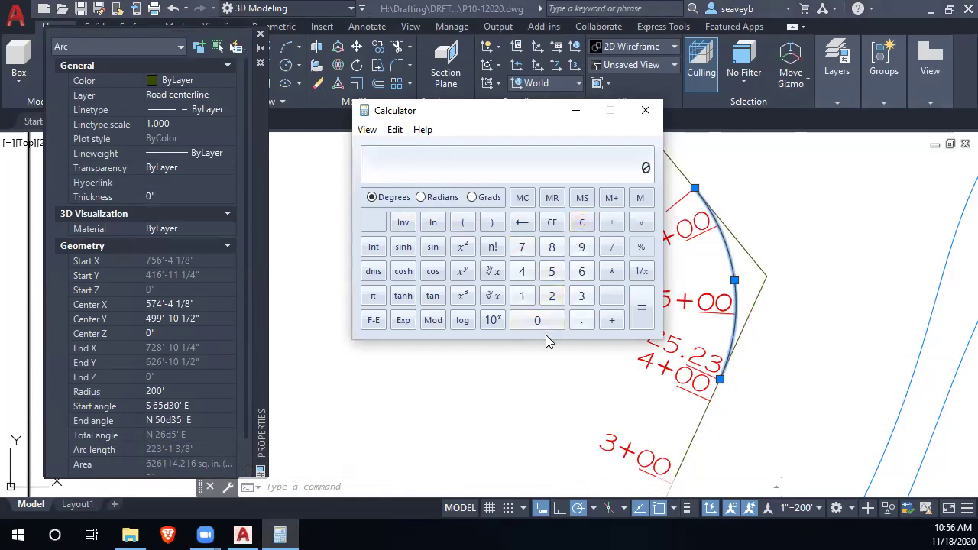
type("425.23")
key("plus")
type("228")
key("BackSpace")
type("3")
key("plus")
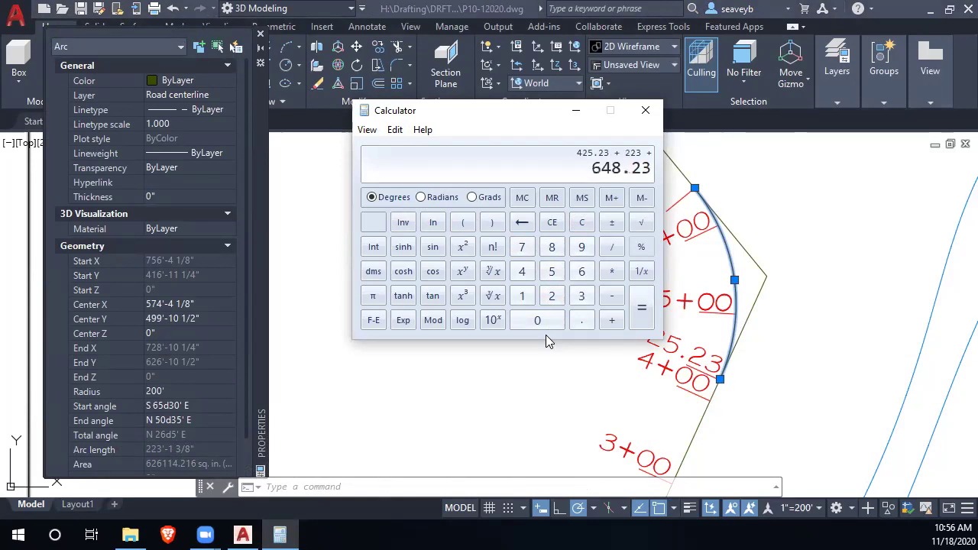
type("1.375")
key("slash")
type("12")
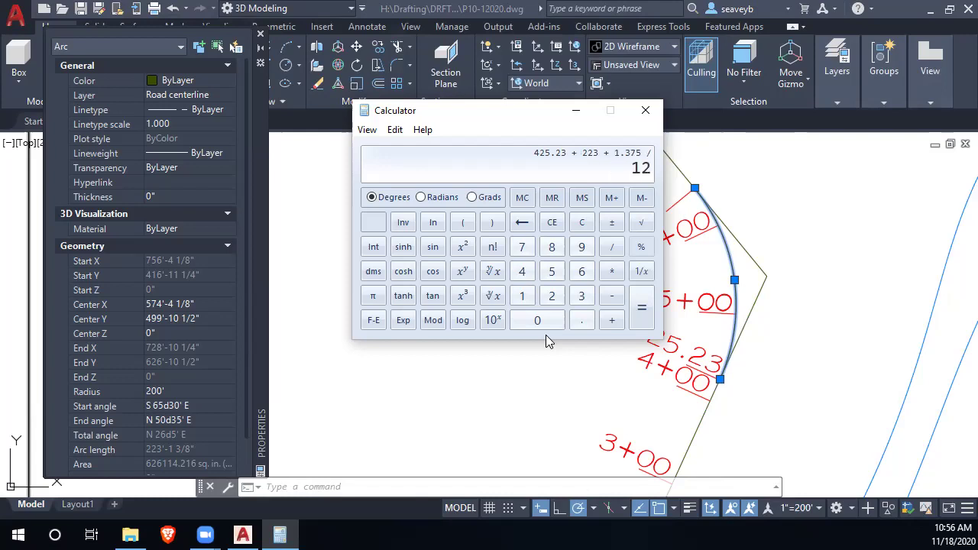
key("Return")
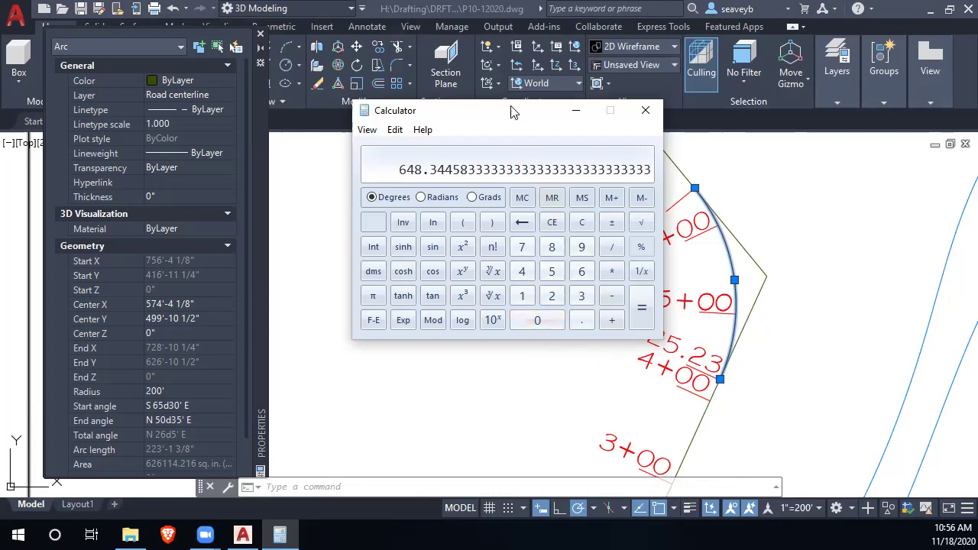
Clear the calculator and recompute the P.T. station by adding the arc length: 425.23 + 223 + 1.375 / 12.
left_click_drag(512, 112, 451, 40)
left_click(520, 150)
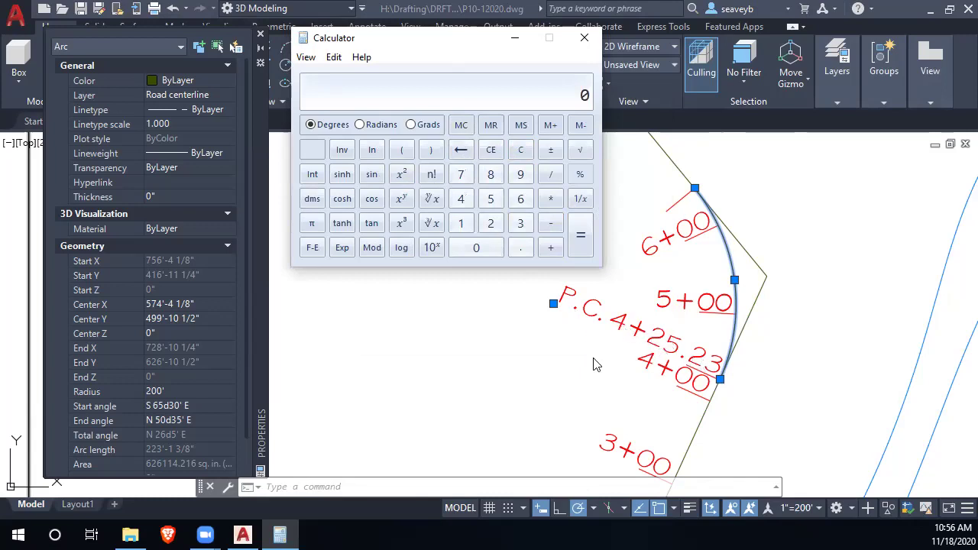
type("425.23")
mouse_move(264, 221)
left_mouse_down()
mouse_move(460, 195)
mouse_move(283, 195)
mouse_move(264, 221)
left_mouse_up()
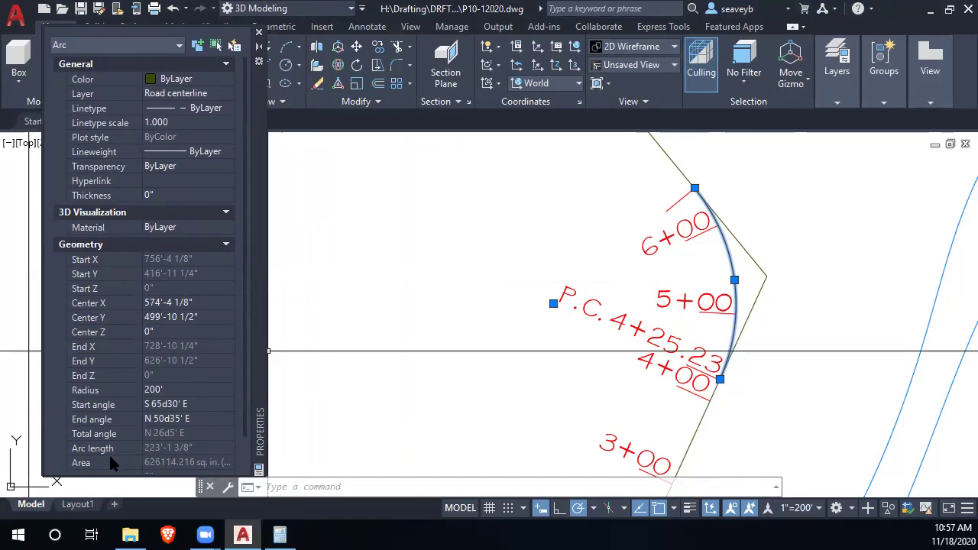
left_click(279, 535)
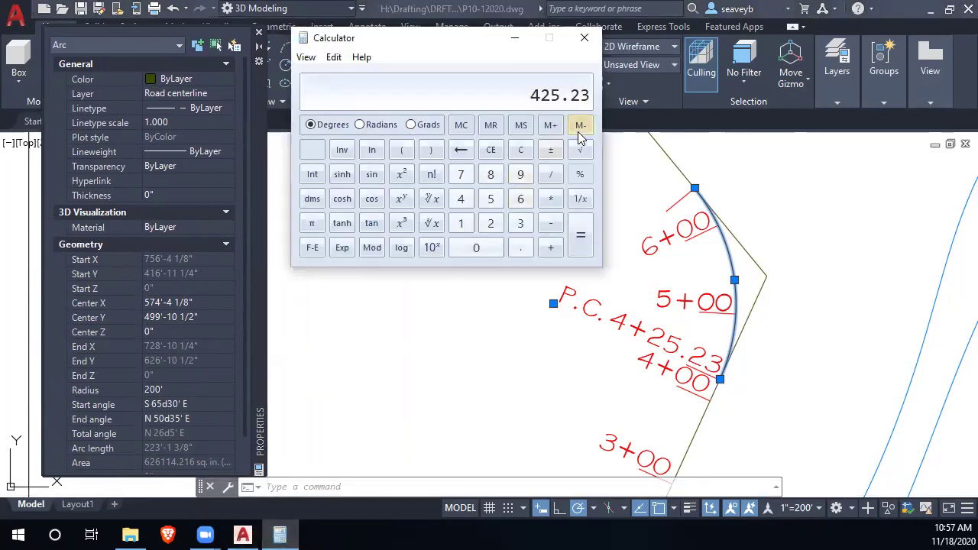
left_click(550, 248)
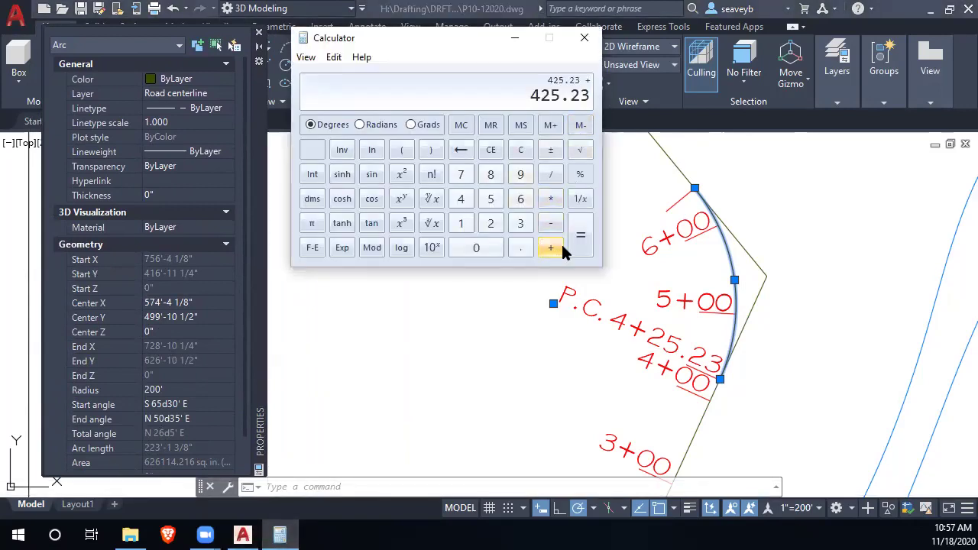
type("223")
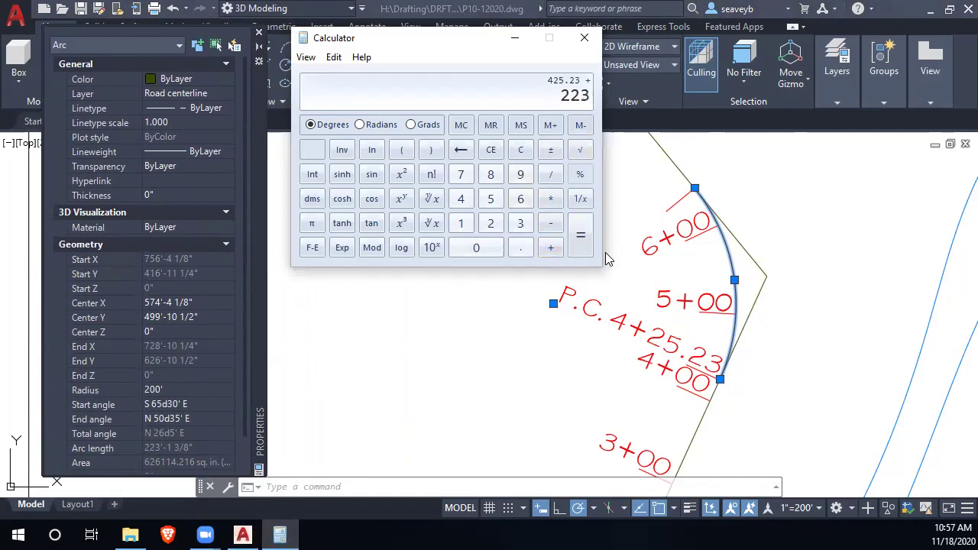
key("plus")
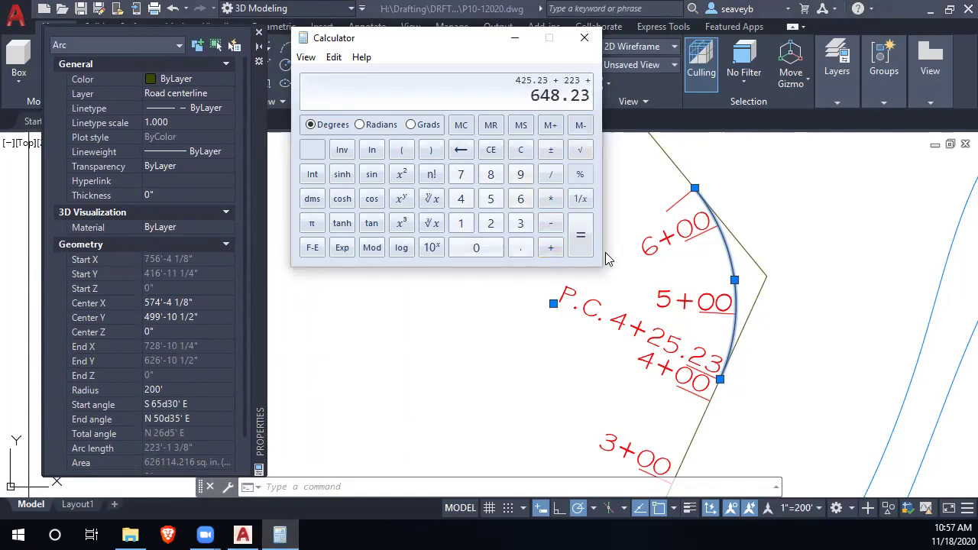
type("1.375")
key("slash")
type("12")
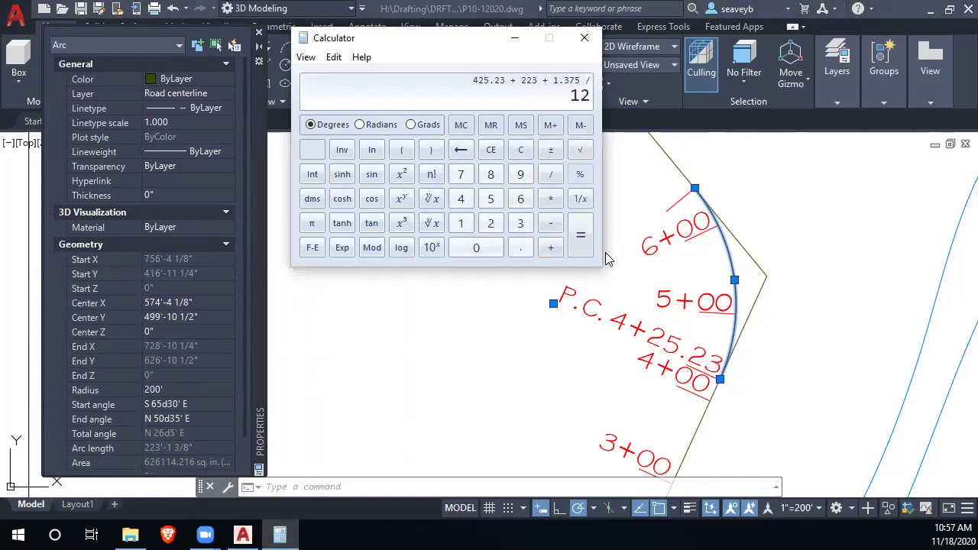
key("Return")
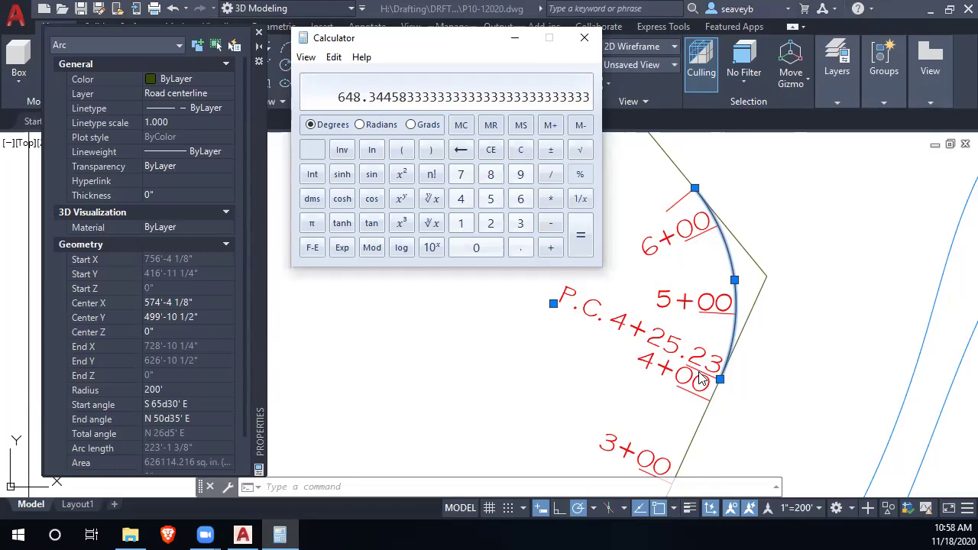
Return to AutoCAD, deselect the arc, and examine the properties of the tick line at the curve's start.
key("Escape")
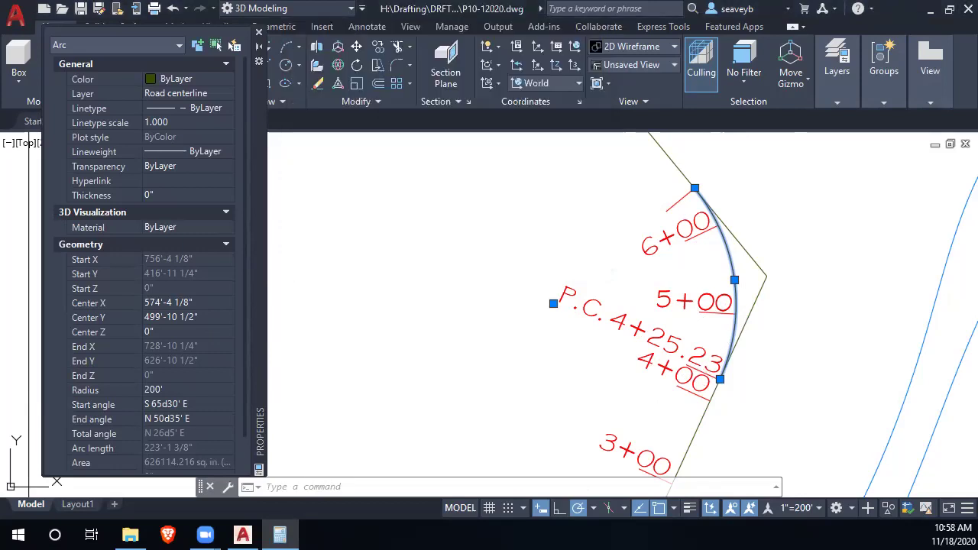
left_click(778, 313)
key("Escape")
left_click(712, 382)
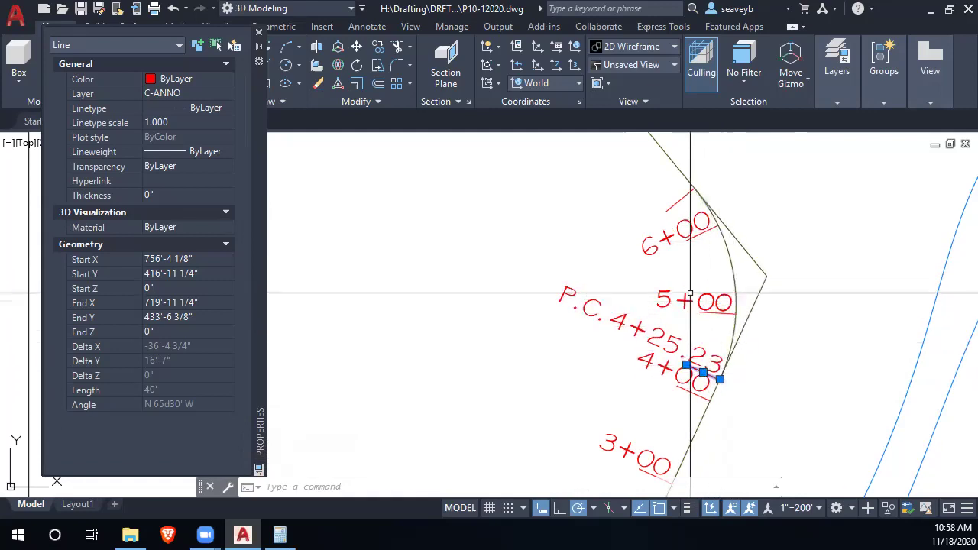
mouse_move(723, 372)
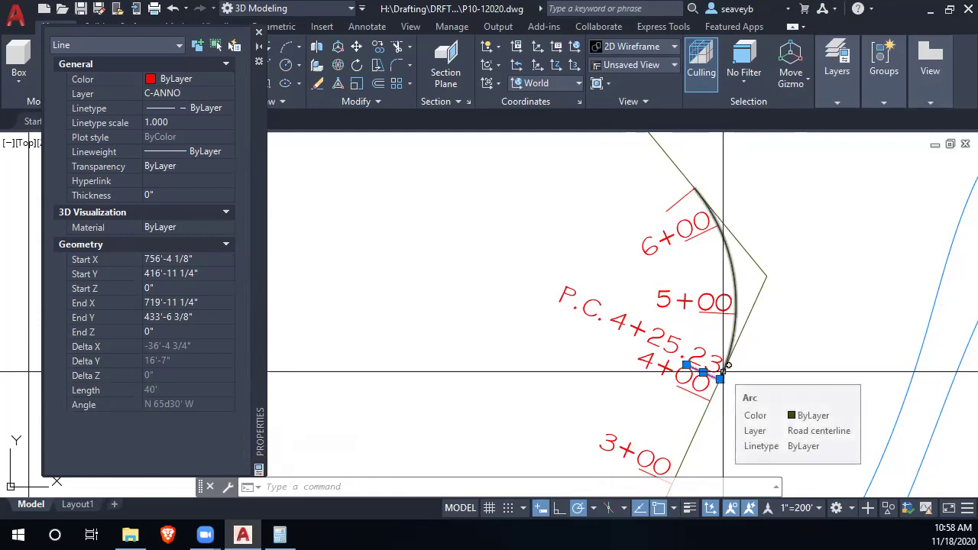
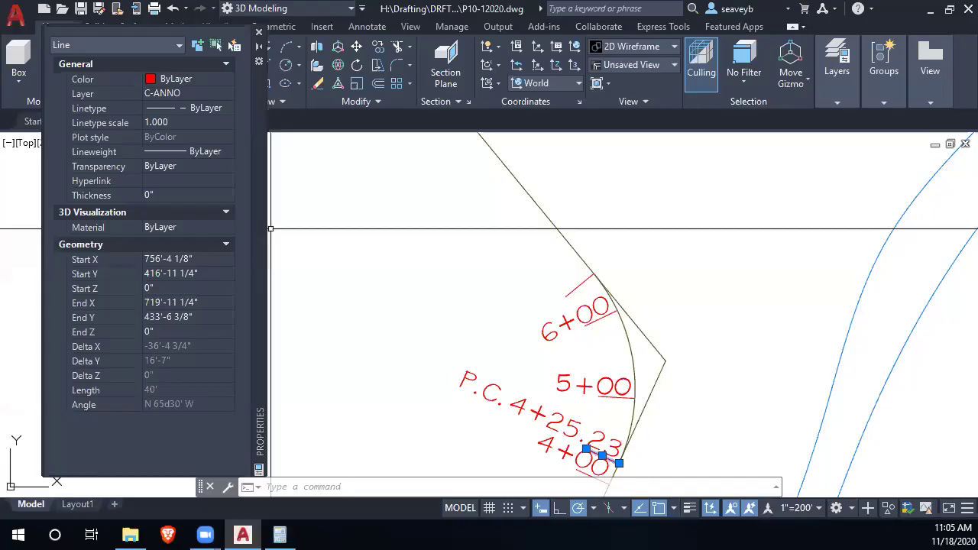
Add the multiline text label "P.T. 6+48.34" near the end of the first curve, widened to fit on one line.
middle_click_drag(495, 339, 463, 313)
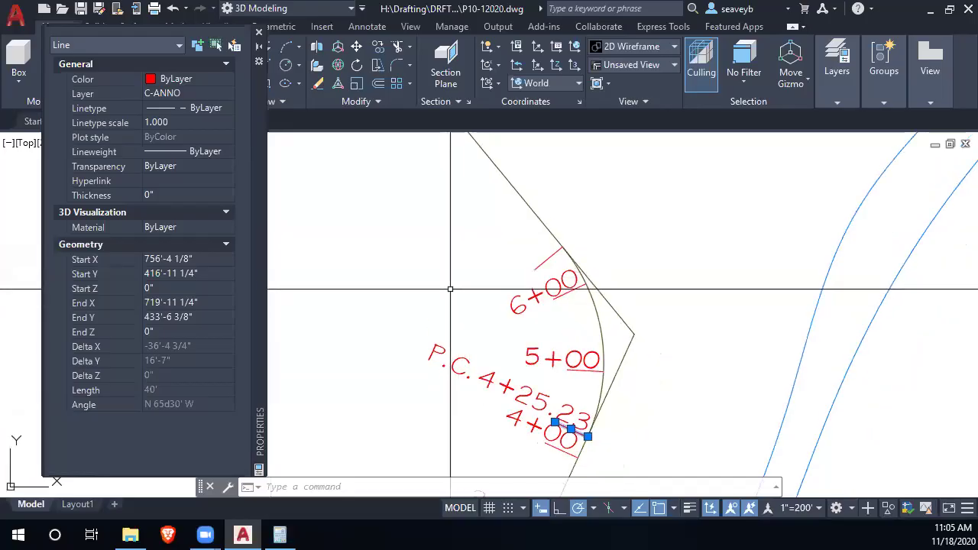
type("mt")
key("Return")
left_click(380, 264)
left_click(497, 294)
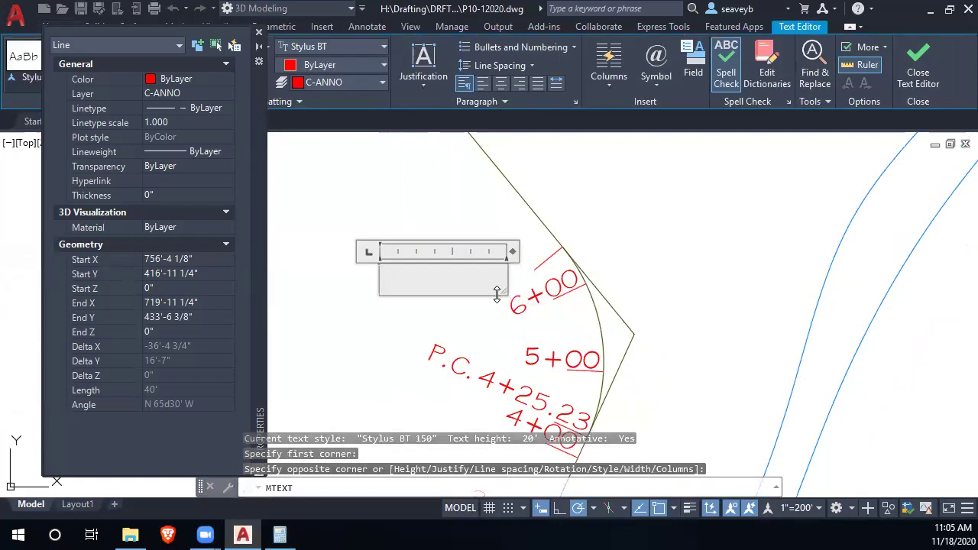
type("P.T.")
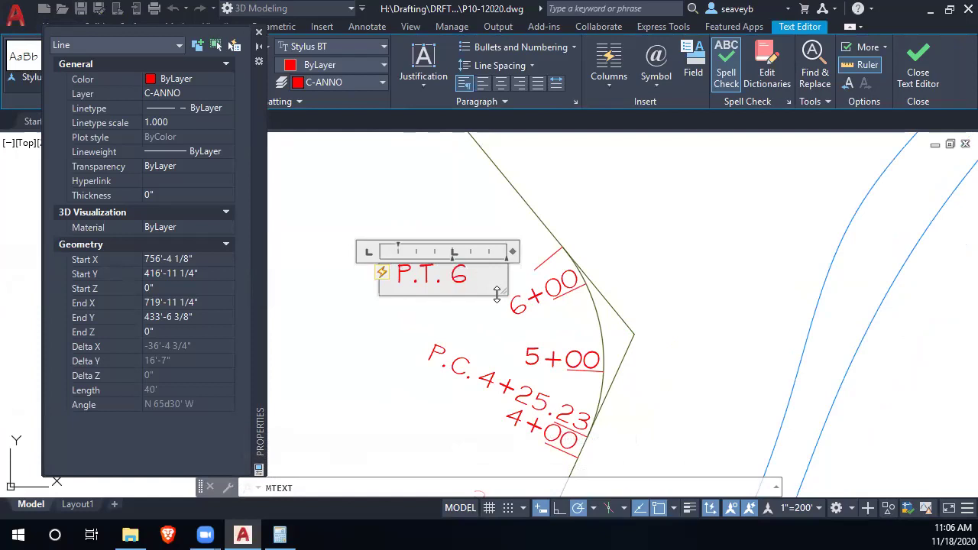
type("648.")
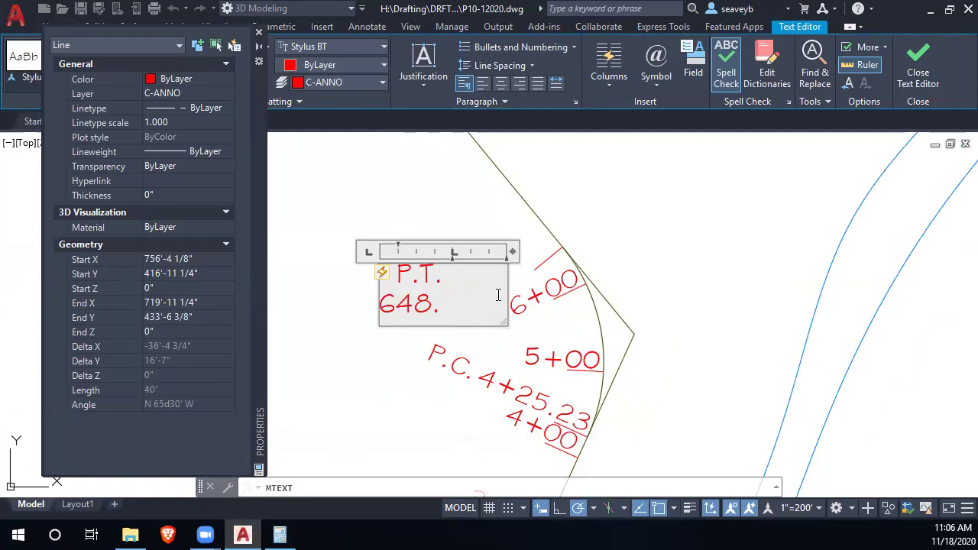
key("BackSpace")
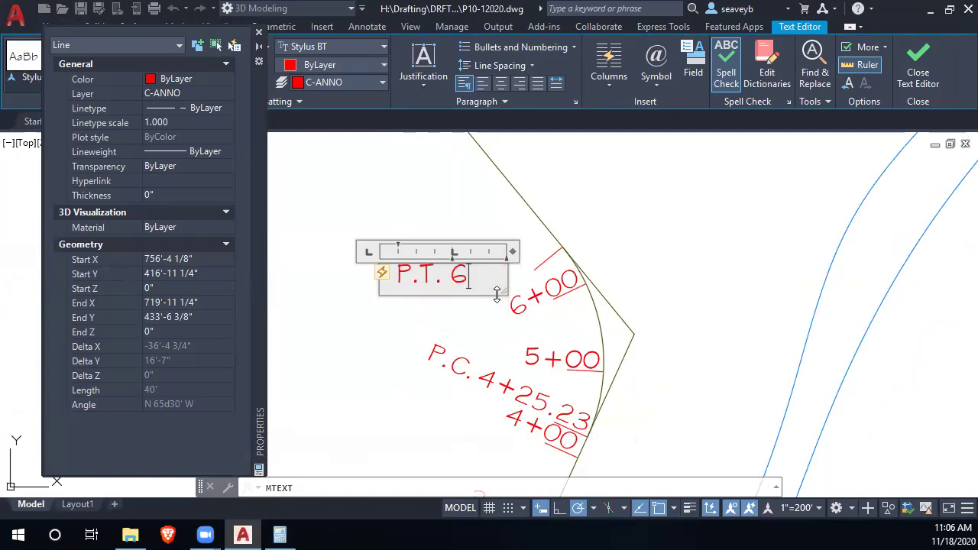
type("48.34")
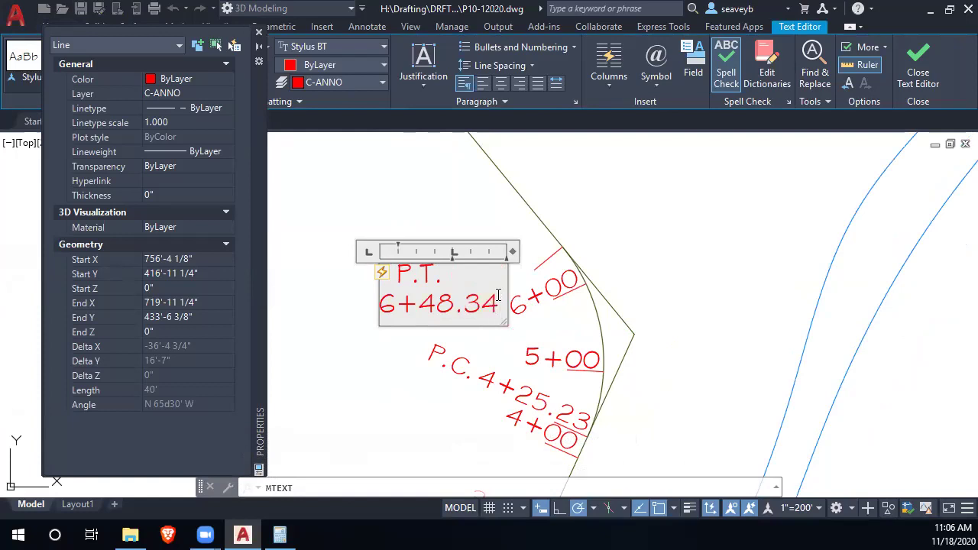
left_click_drag(515, 250, 609, 253)
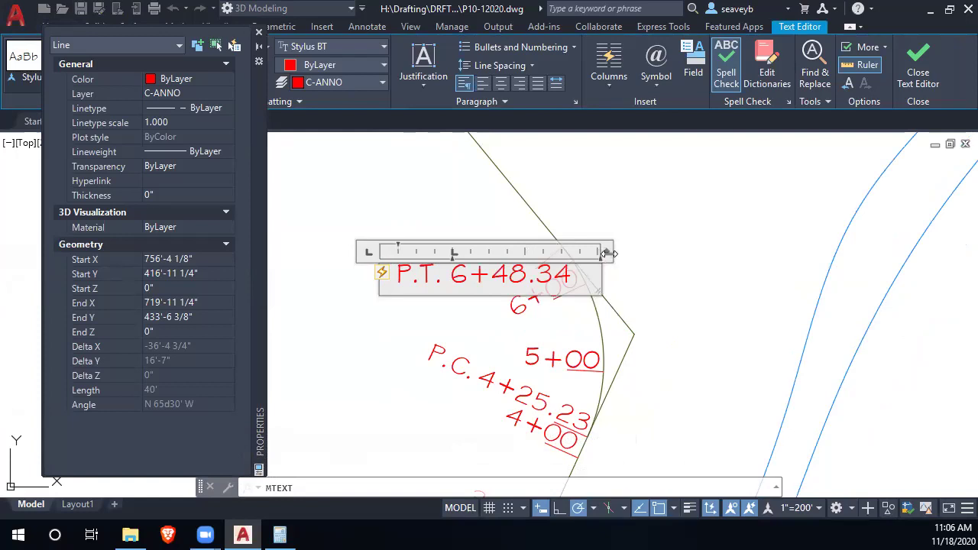
left_click(458, 318)
Rotate the P.T. 6+48.34 label about its insertion point to N 50d35' E, parallel to the curve-end tick, and hide the properties.
left_click(459, 269)
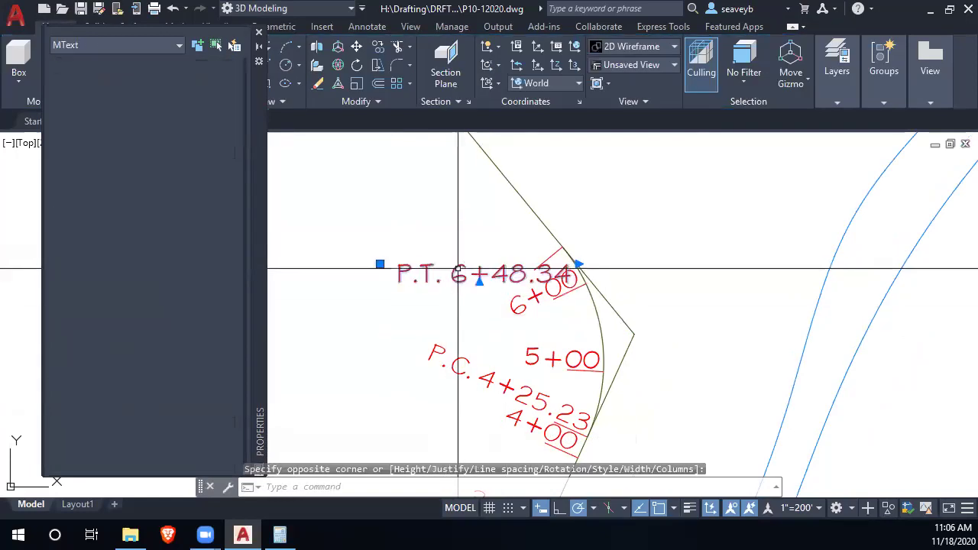
left_click(380, 264)
right_click(382, 272)
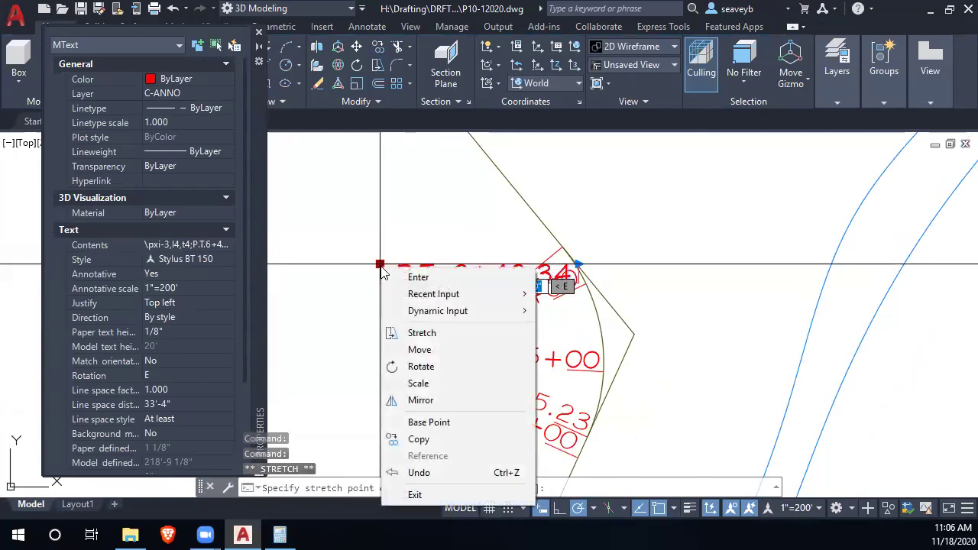
left_click(417, 367)
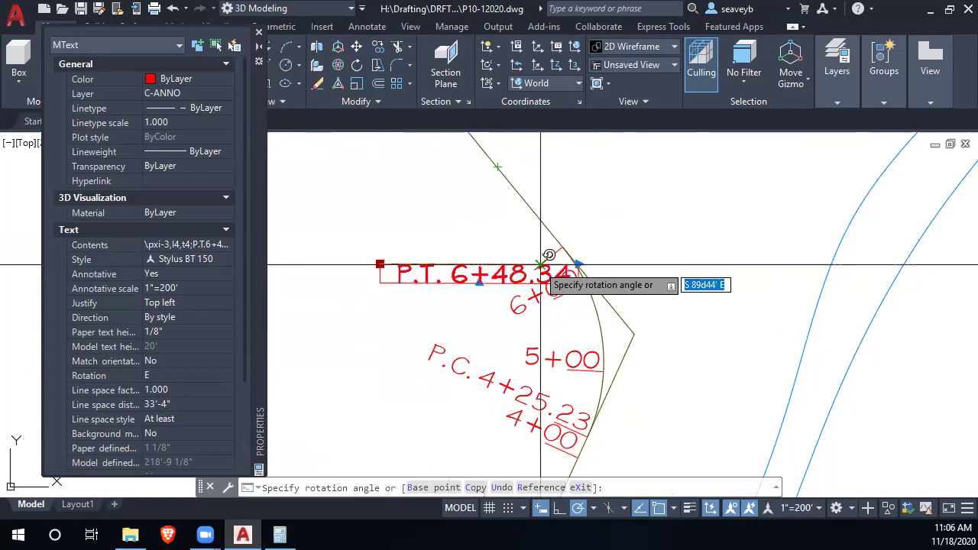
scroll(541, 265, "up", 8)
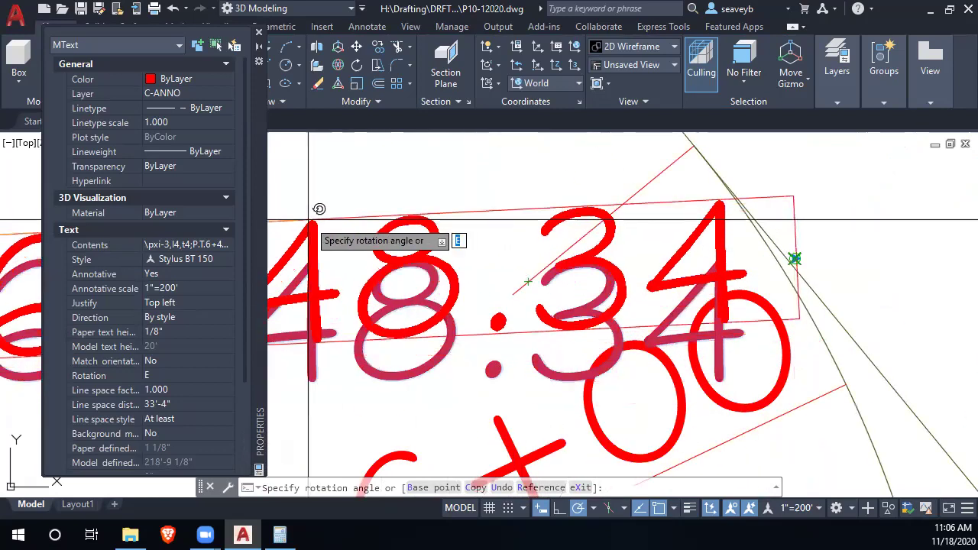
scroll(340, 232, "down", 6)
middle_click_drag(443, 297, 711, 393)
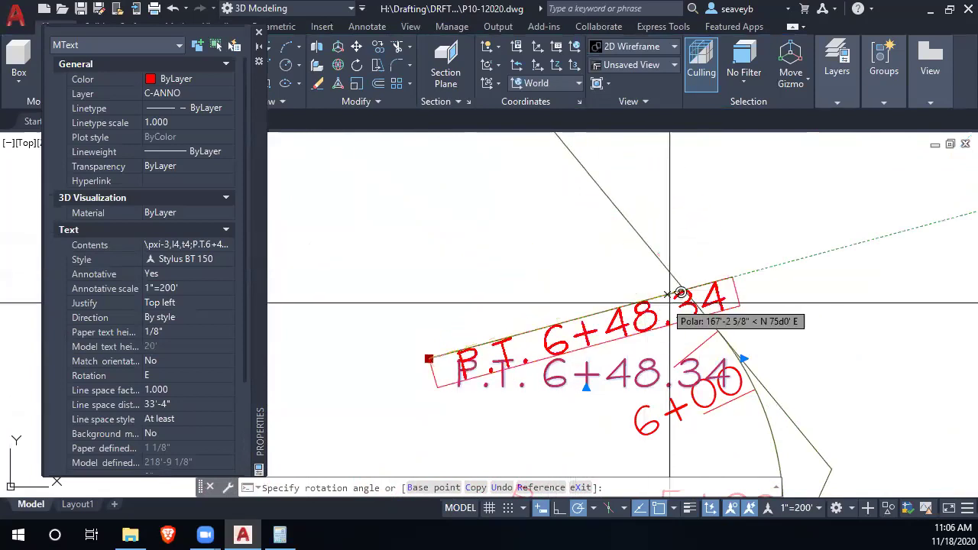
scroll(697, 347, "up", 2)
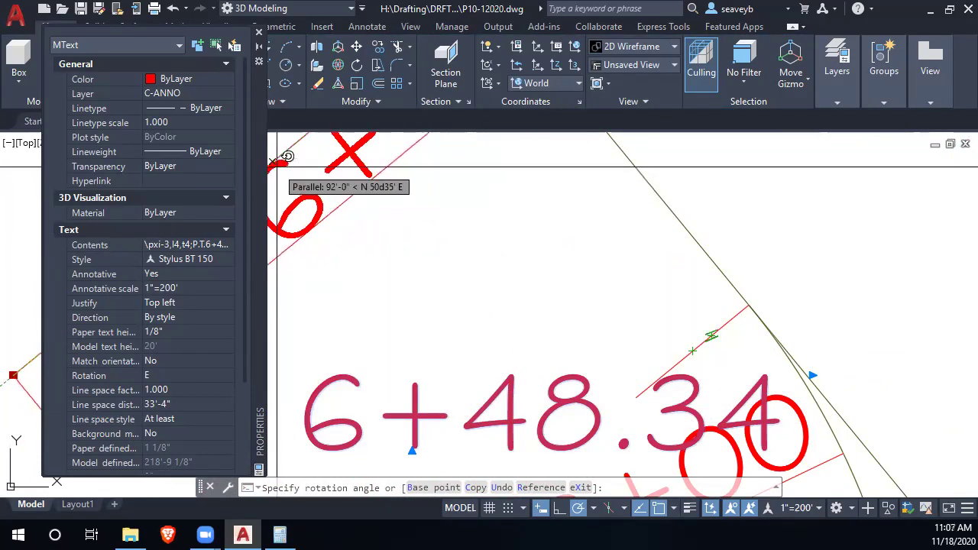
left_click(281, 156)
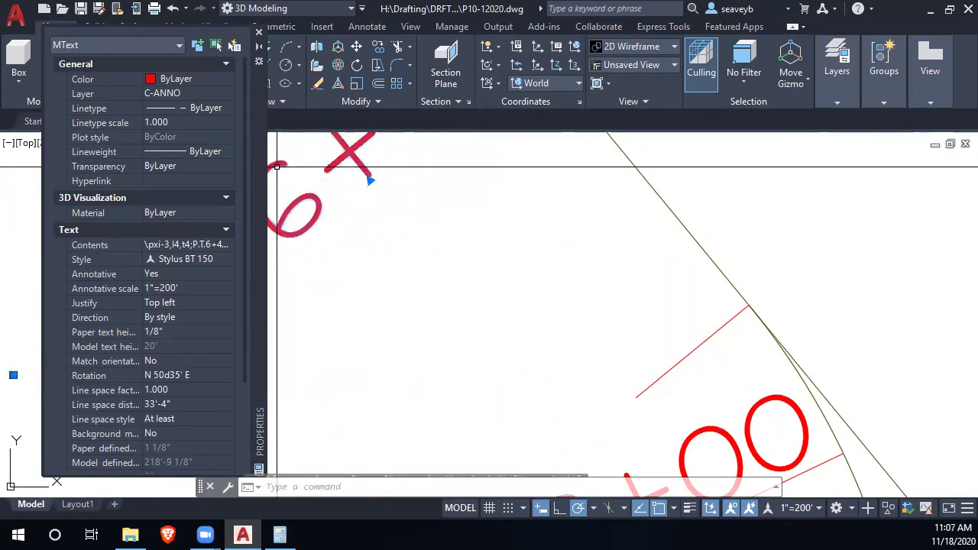
left_click(260, 37)
Move the P.T. 6+48.34 label onto the curve-end tick, on the station label side of the centerline.
scroll(389, 318, "down", 3)
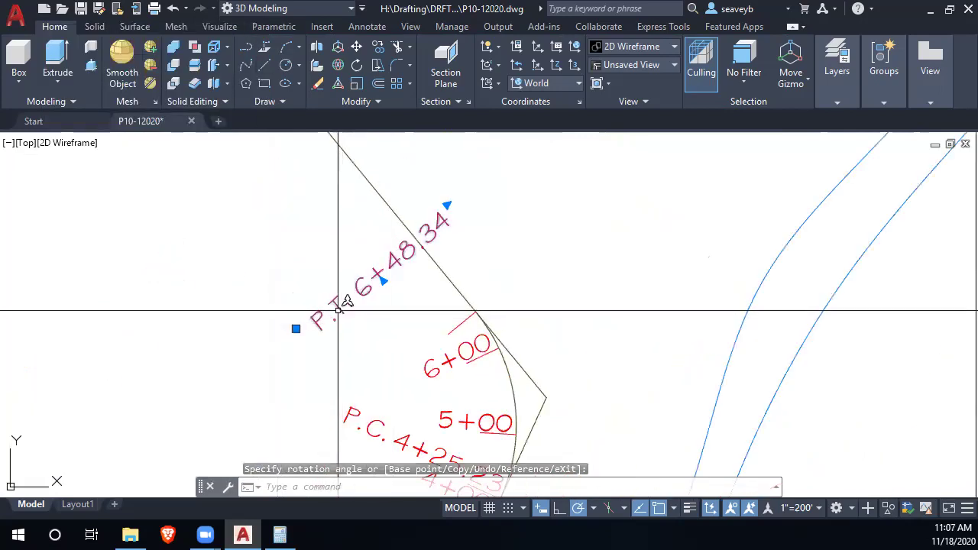
left_click_drag(344, 298, 353, 392)
scroll(414, 446, "down", 2)
middle_click_drag(414, 447, 440, 344)
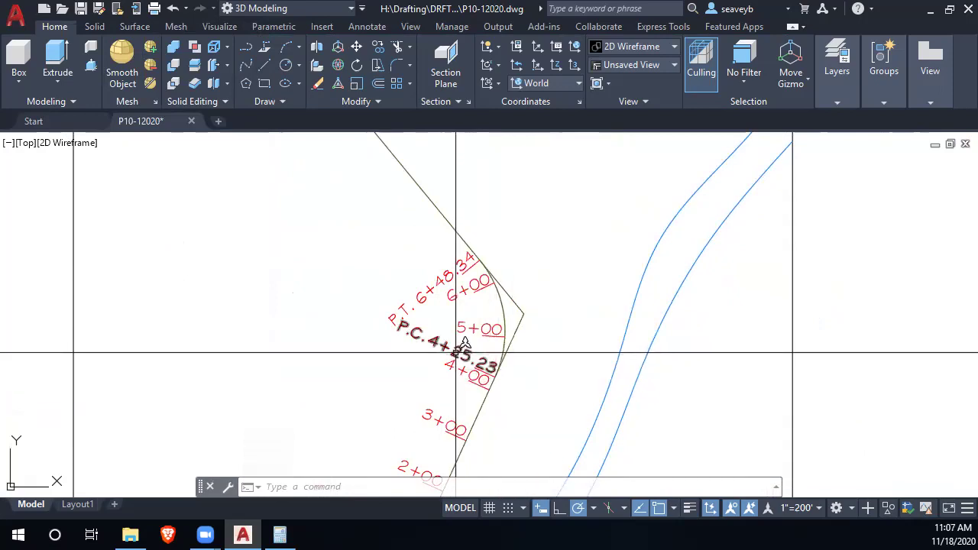
Move the P.C. 4+25.23 and P.T. 6+48.34 labels across the centerline so each starts at its end of the curve.
left_click(464, 345)
left_click_drag(466, 365, 570, 410)
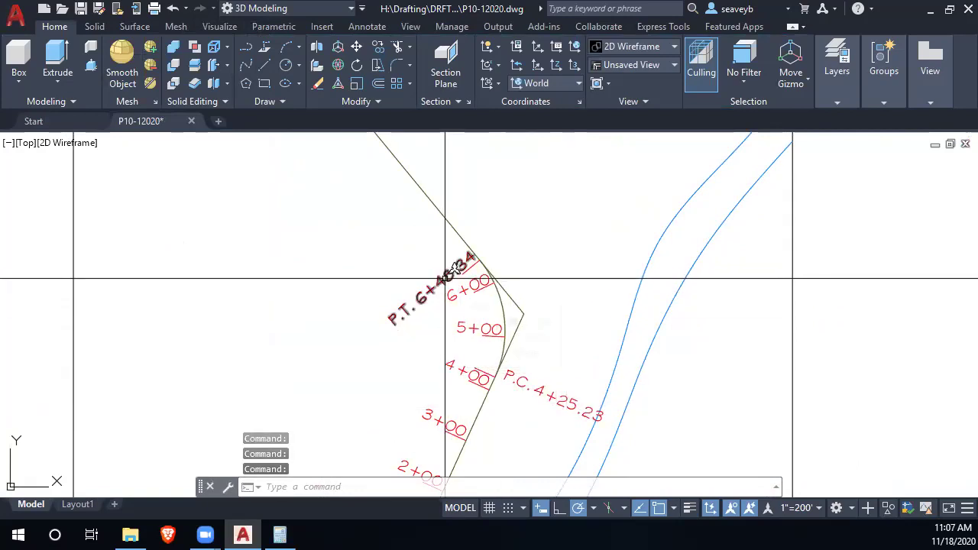
left_click_drag(443, 280, 532, 222)
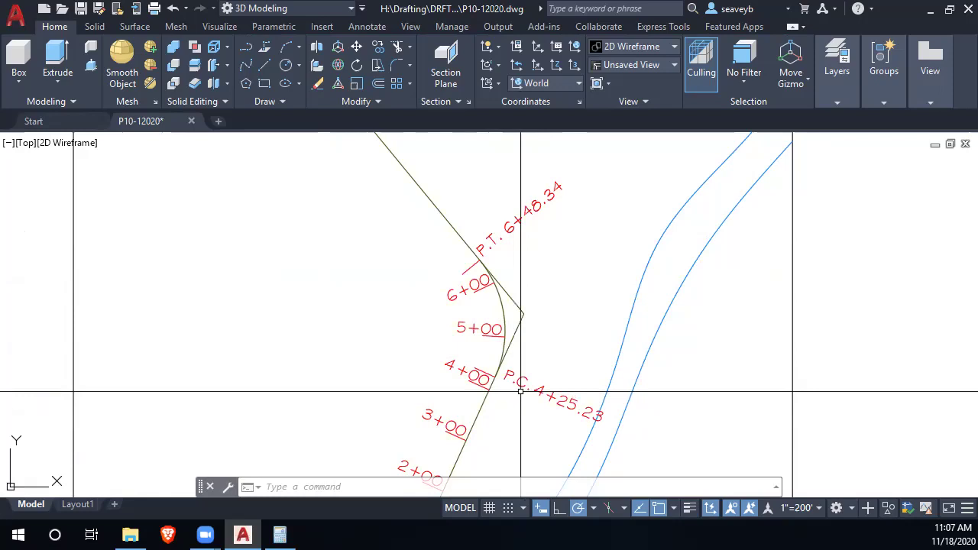
Examine the properties of the first curve's arc, including its radius and arc length, then deselect it and hide them.
left_click(502, 309)
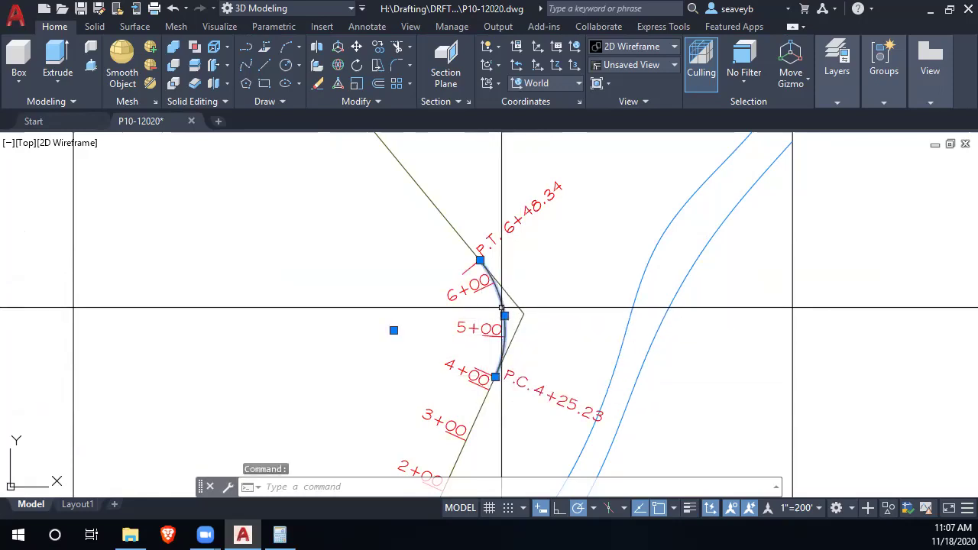
key("ctrl+1")
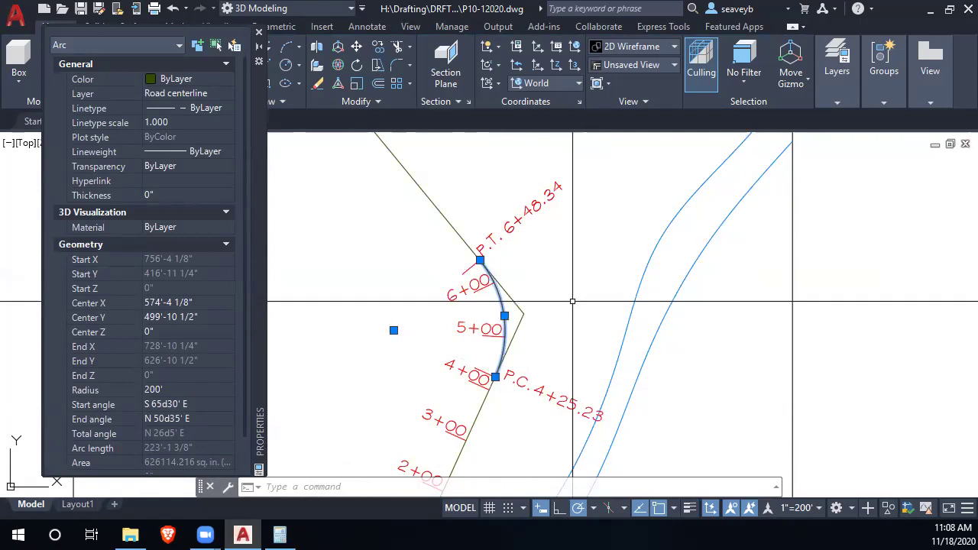
key("Escape")
left_click(258, 34)
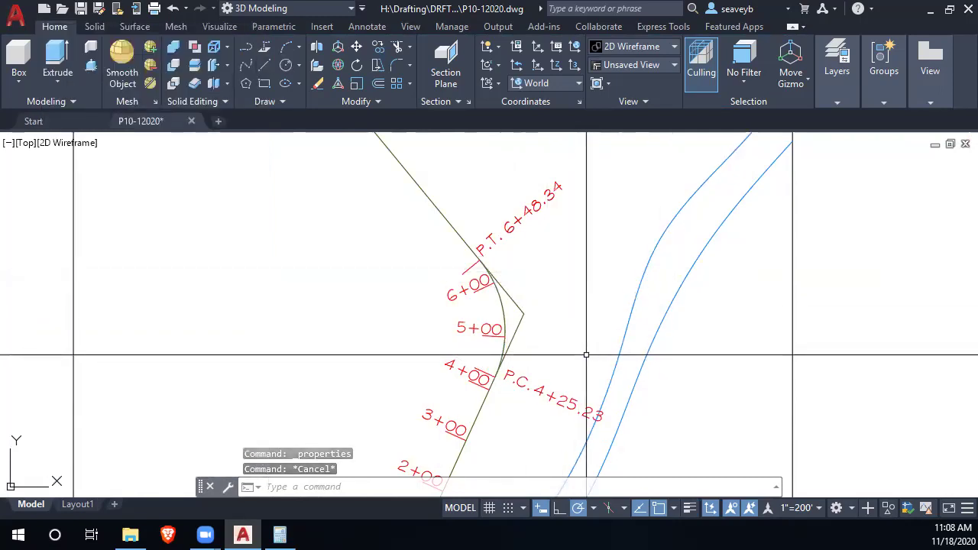
Move the P.C. 4+25.23 tick across the centerline so it starts at the curve's beginning, beneath its label.
left_click(484, 370)
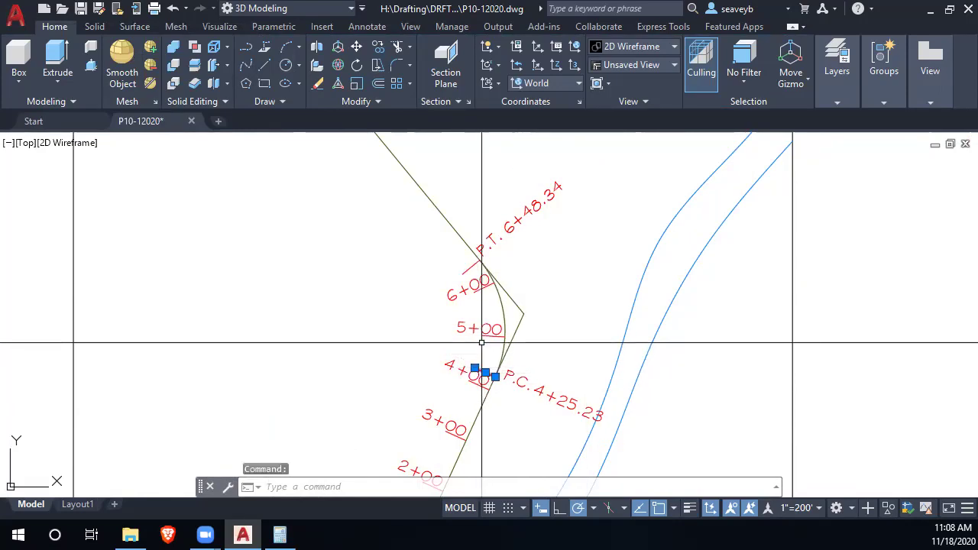
type("m")
key("Return")
scroll(480, 365, "up", 5)
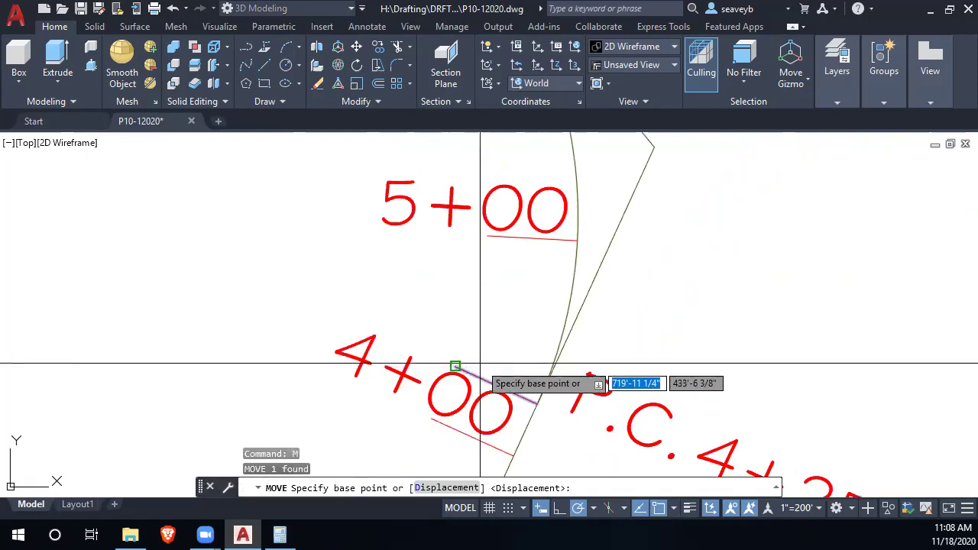
left_click(456, 366)
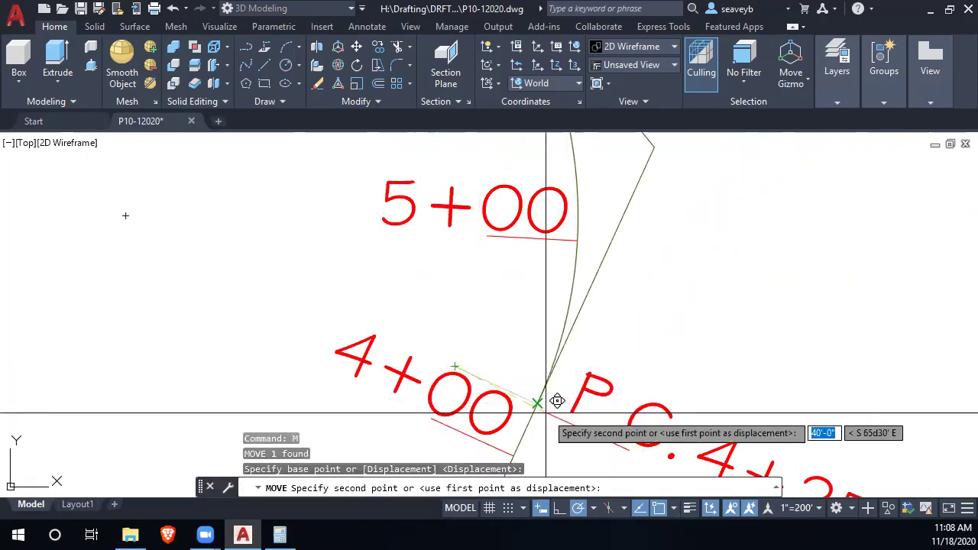
left_click(538, 403)
scroll(573, 387, "down", 3)
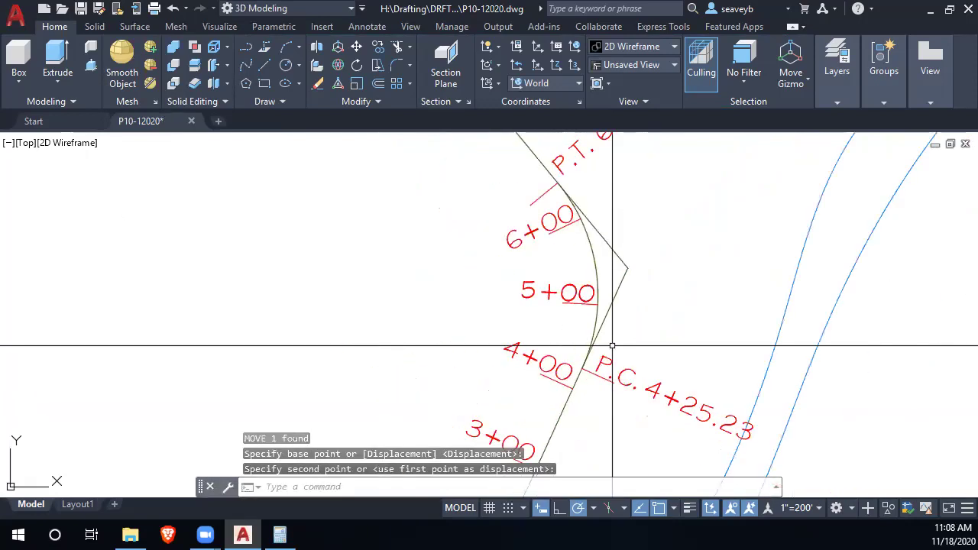
middle_click_drag(655, 316, 650, 418)
scroll(649, 418, "down", 4)
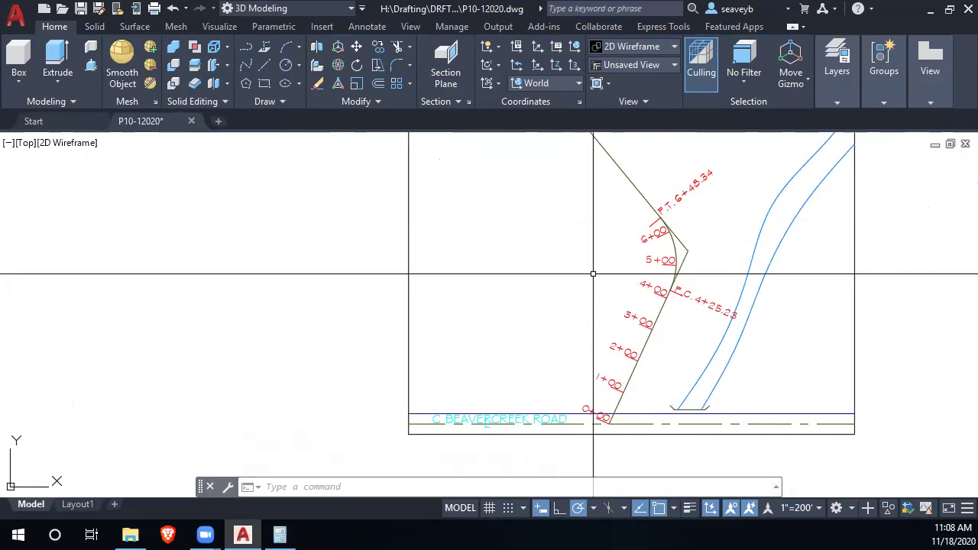
Move the P.T. 6+48.34 tick across the centerline so it starts at the curve's end, beneath its label.
scroll(659, 226, "up", 5)
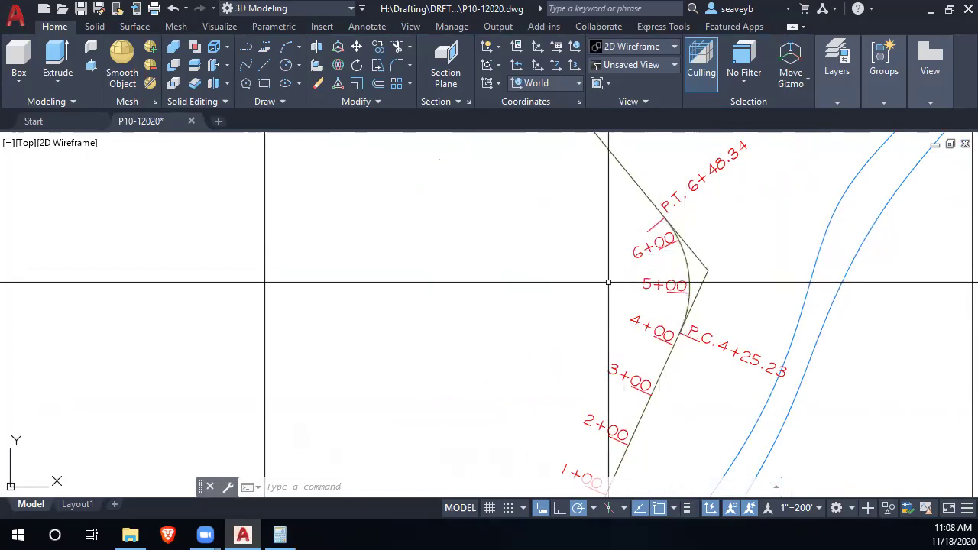
left_click(656, 224)
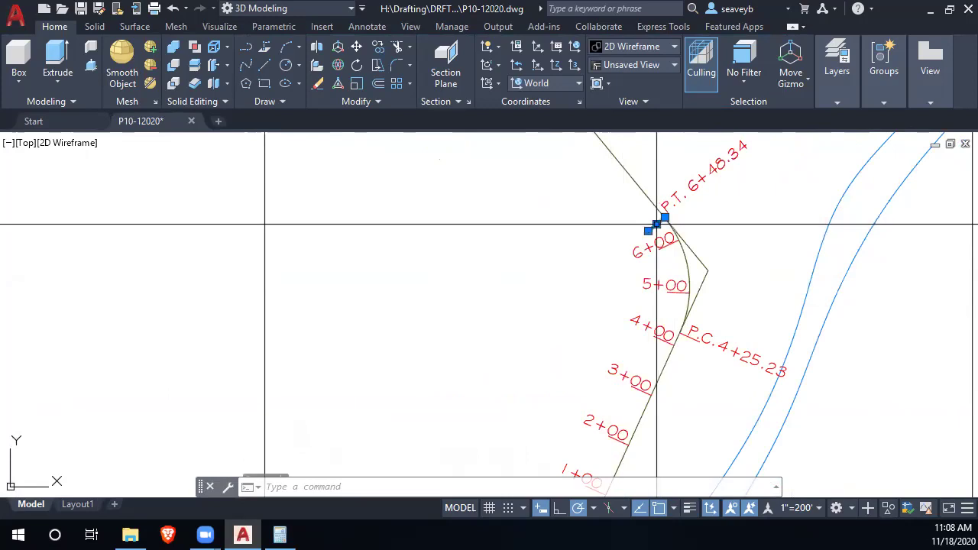
type("m")
key("Return")
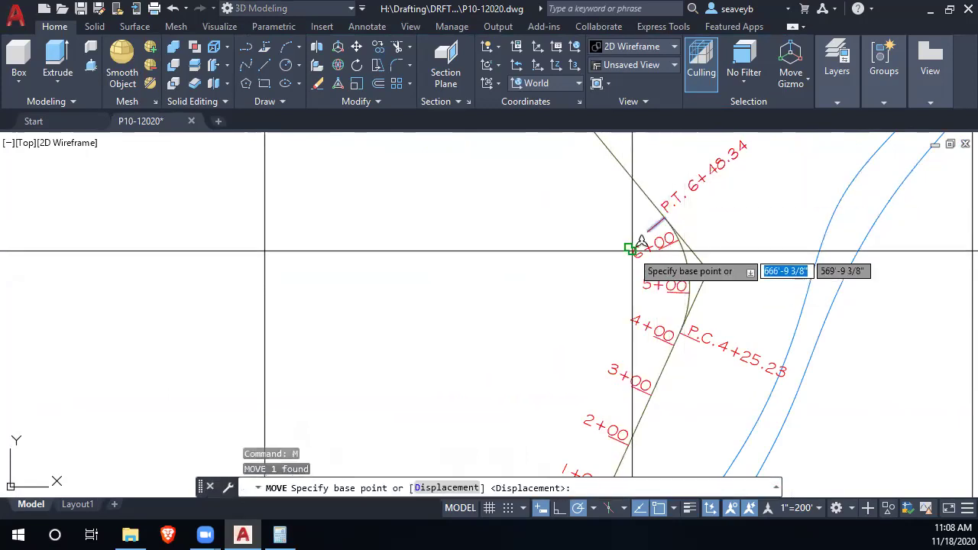
left_click(648, 231)
scroll(657, 222, "up", 6)
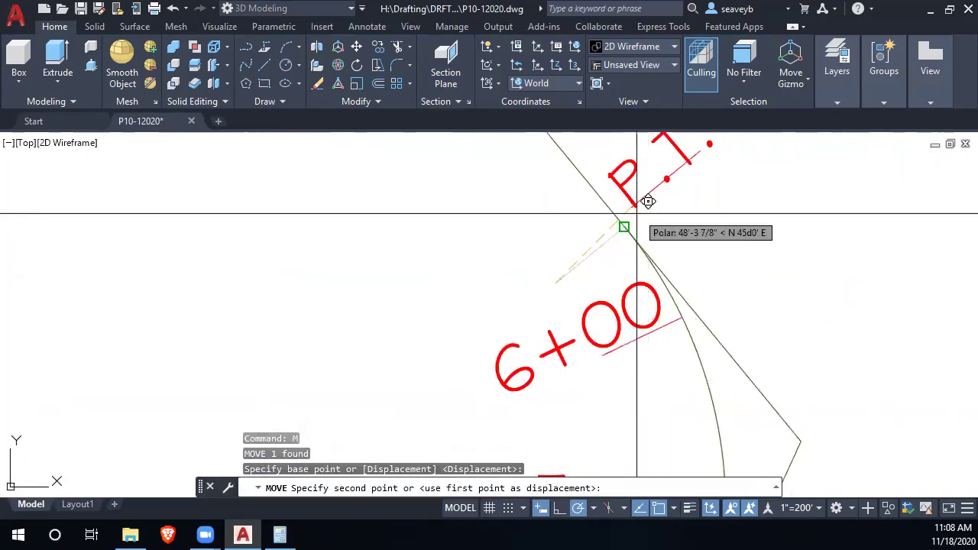
scroll(750, 267, "down", 5)
mouse_move(749, 268)
middle_mouse_down()
mouse_move(762, 284)
mouse_move(762, 268)
mouse_move(721, 284)
mouse_move(659, 283)
middle_mouse_up()
scroll(764, 305, "down", 2)
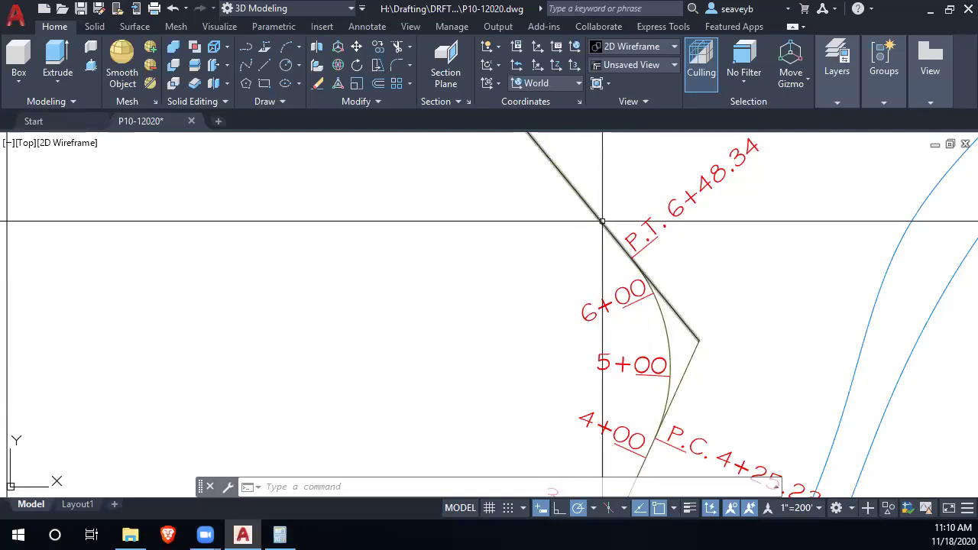
scroll(578, 221, "down", 2)
middle_click_drag(579, 223, 618, 335)
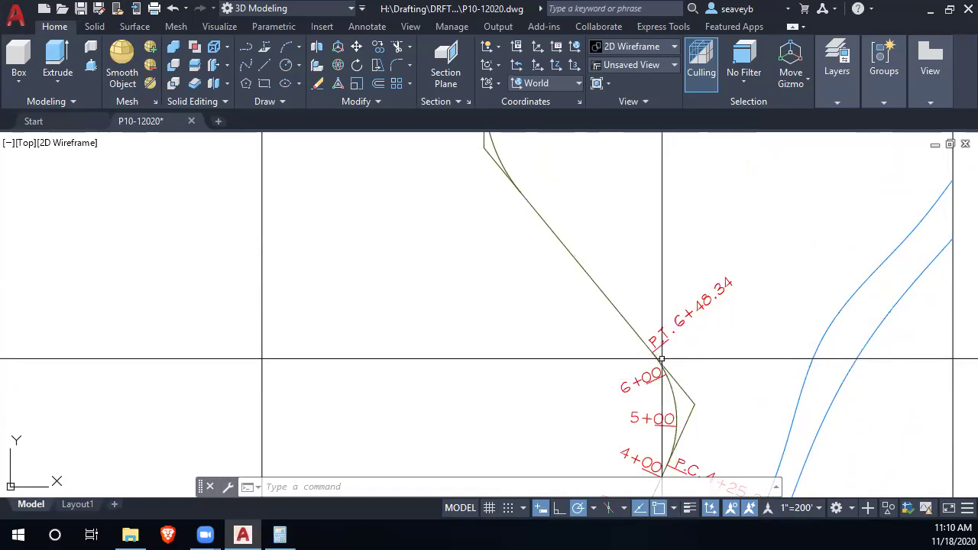
scroll(662, 359, "up", 3)
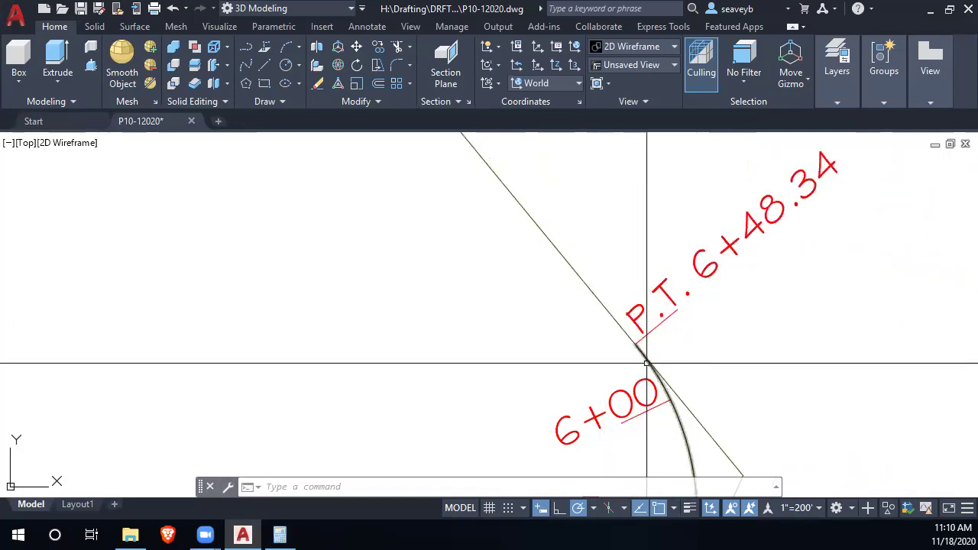
left_click(655, 327)
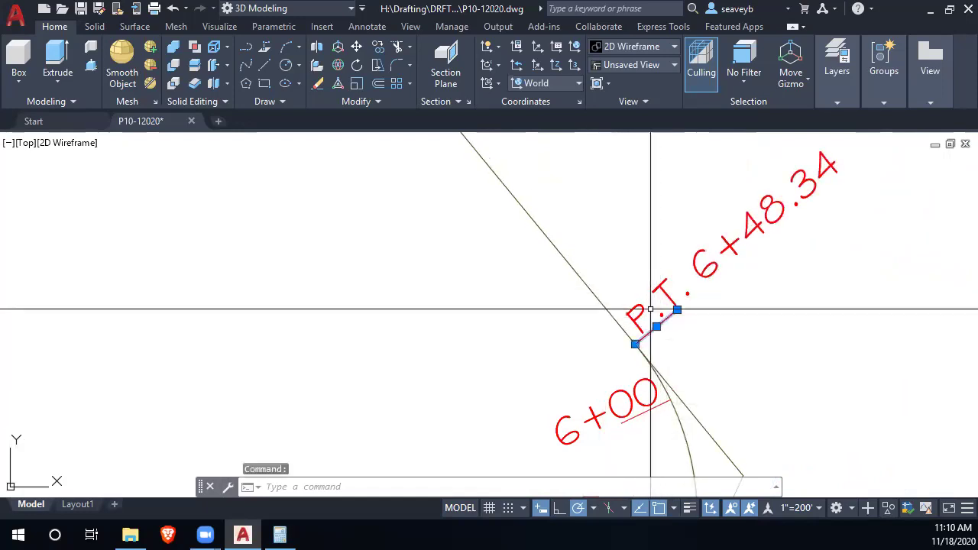
type("o")
key("Return")
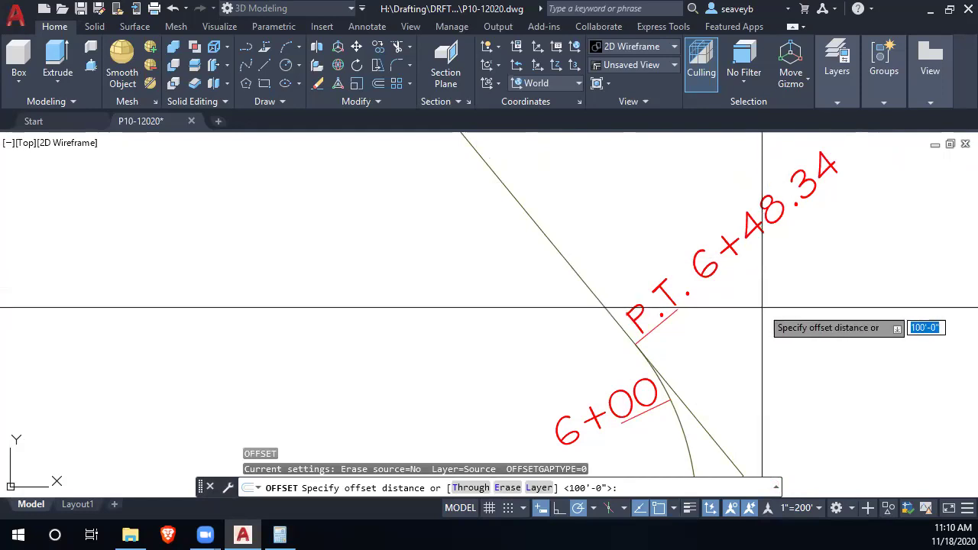
type("51.66")
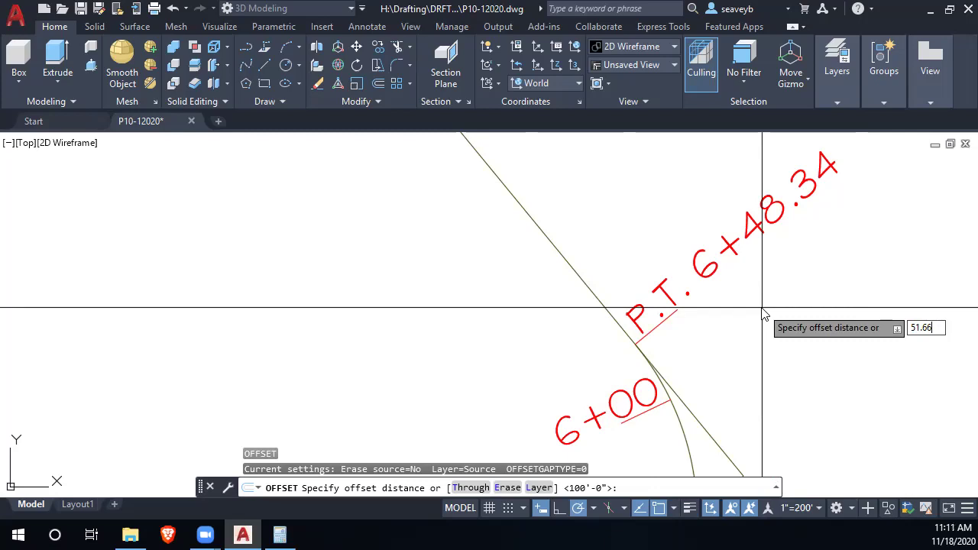
key("Return")
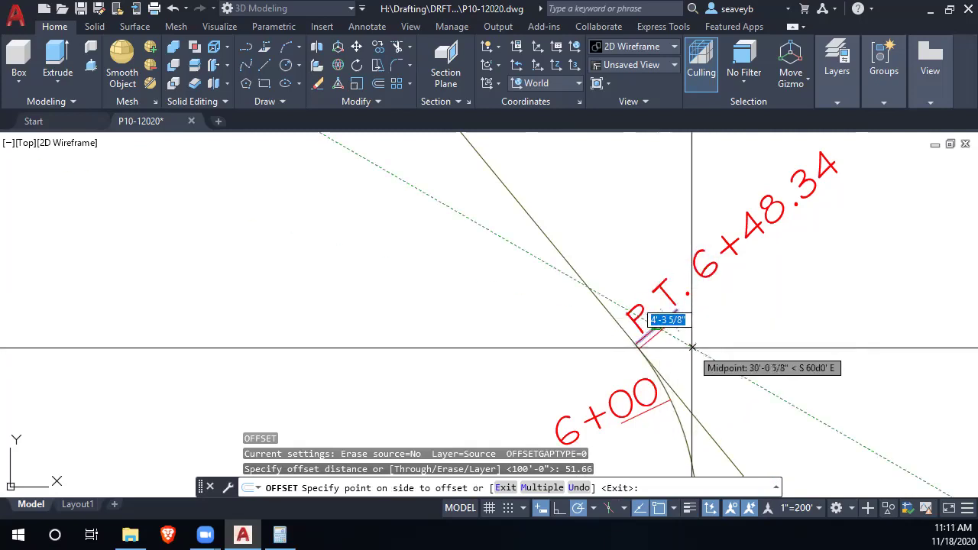
key("Escape")
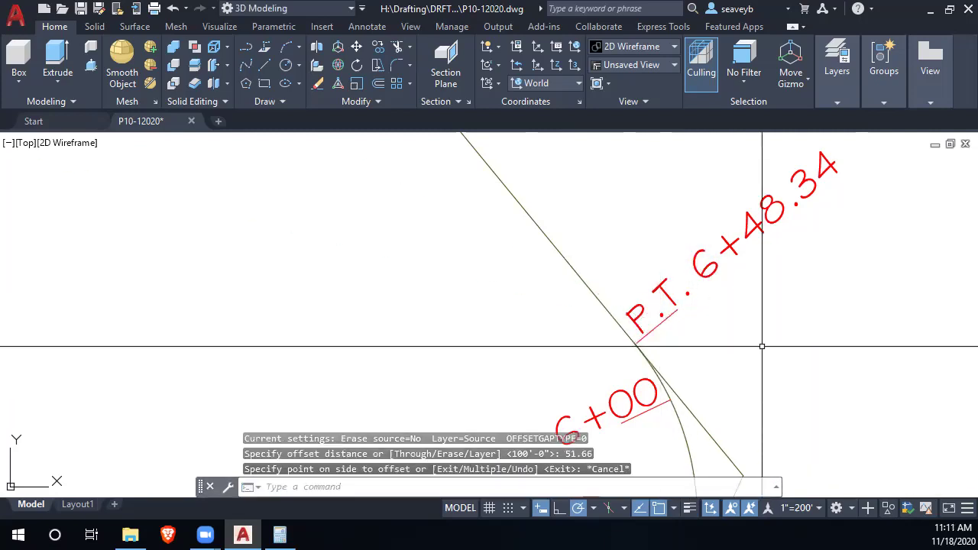
Offset the P.T. 6+48.34 tick 51.66' along the straight centerline, away from the first curve.
key("Return")
type("51.66'")
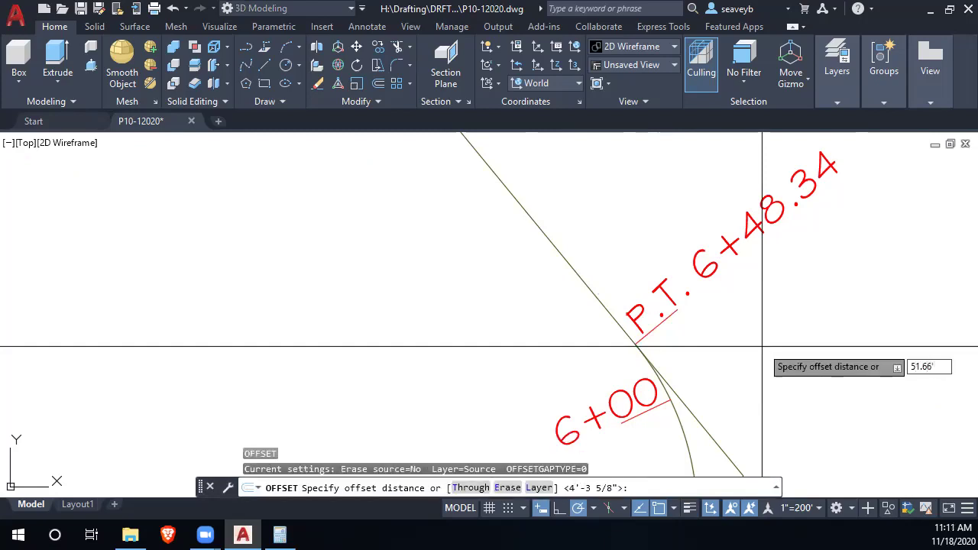
key("Return")
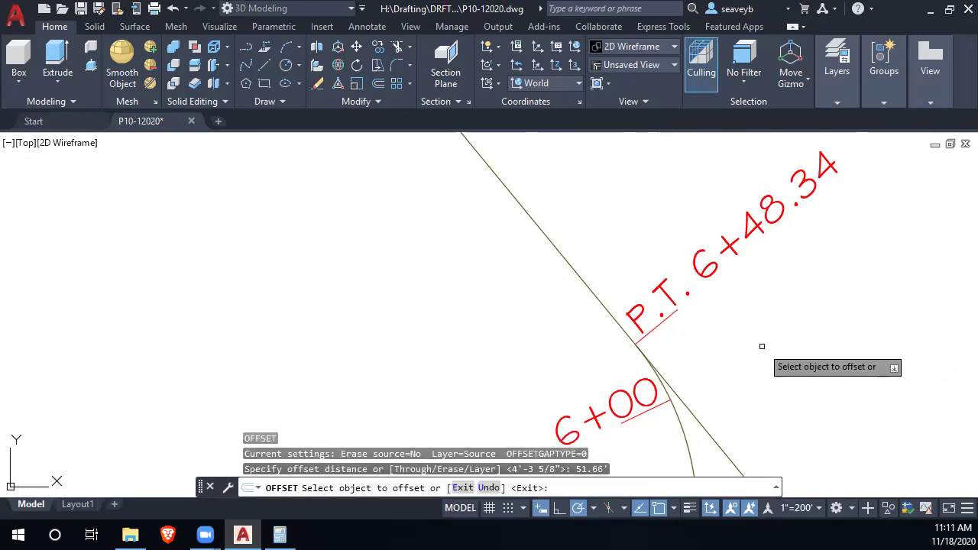
left_click(654, 328)
left_click(603, 221)
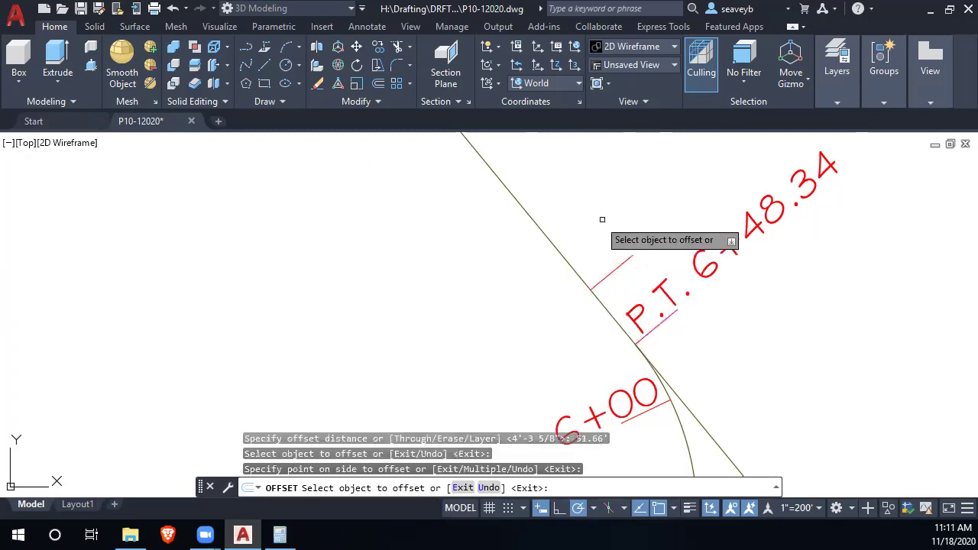
key("Return")
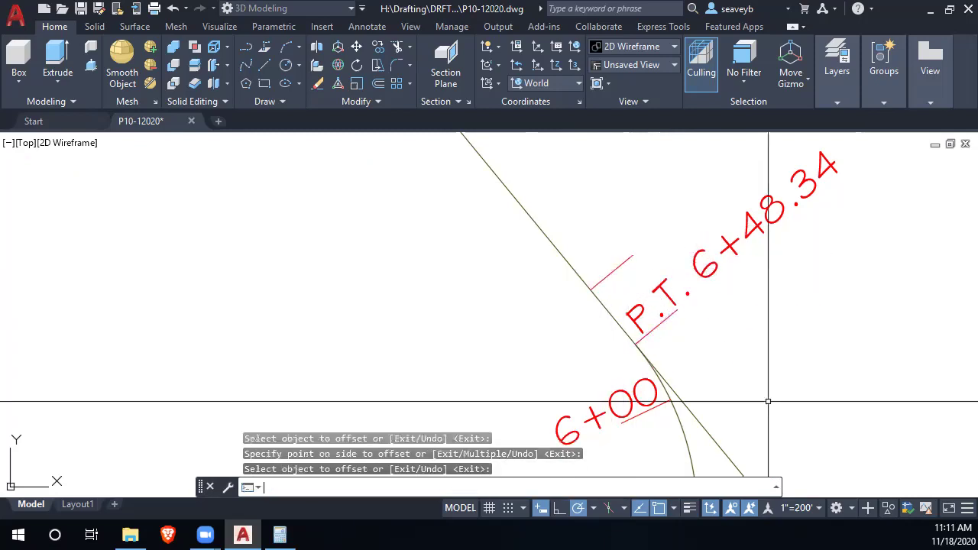
Copy the P.T. 6+48.34 label from the centerline end of its tick to the same end of the offset tick.
scroll(690, 345, "down", 2)
mouse_move(742, 350)
middle_mouse_down()
mouse_move(710, 336)
mouse_move(658, 365)
middle_mouse_up()
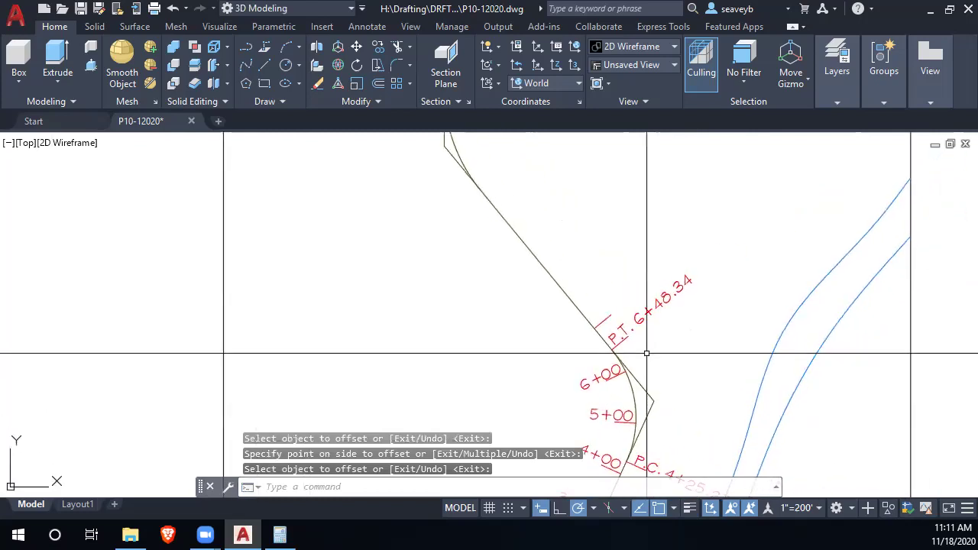
left_click(640, 316)
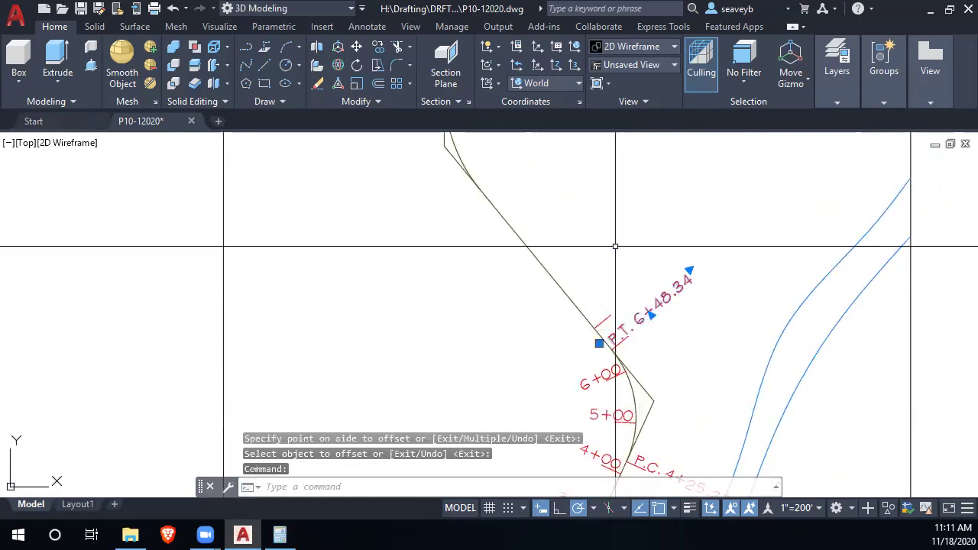
type("co")
key("Return")
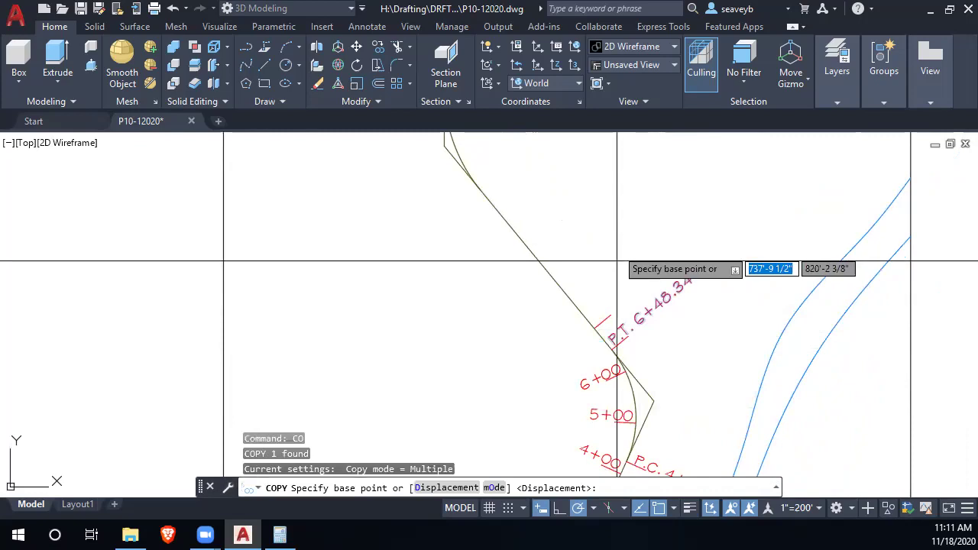
left_click(611, 350)
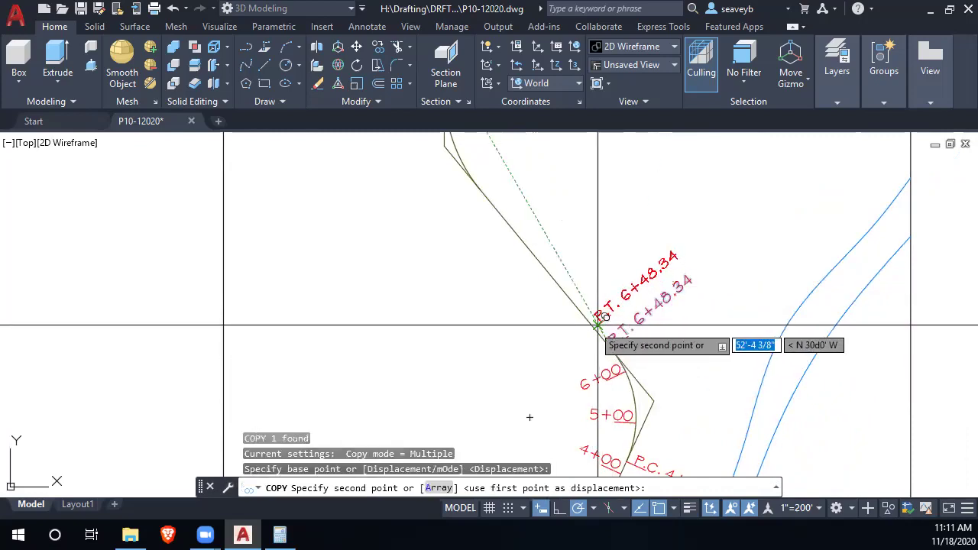
left_click(595, 329)
key("Return")
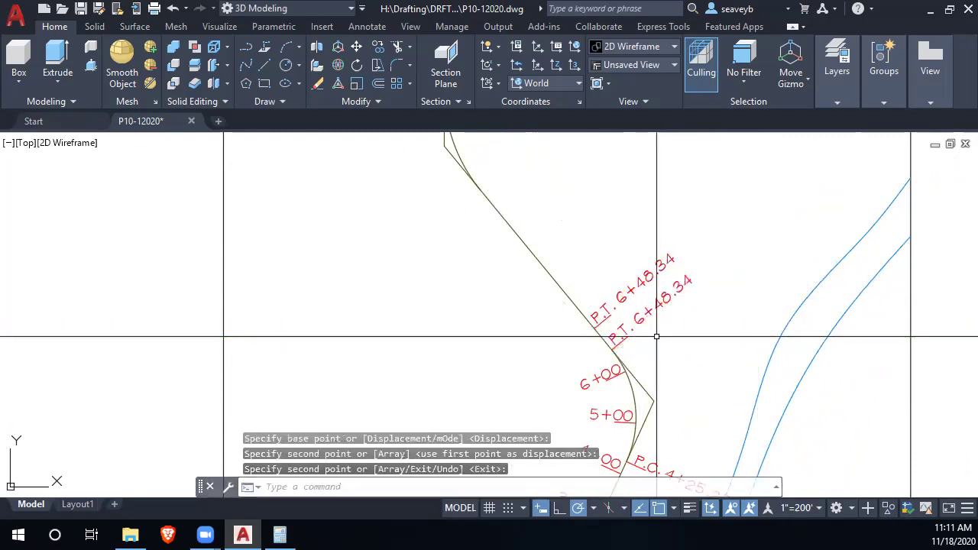
Switch to Calculator, subtract 700 from the displayed 648.34 to check the distance to the next full station, and minimize it.
left_click_drag(0, 77, 454, 77)
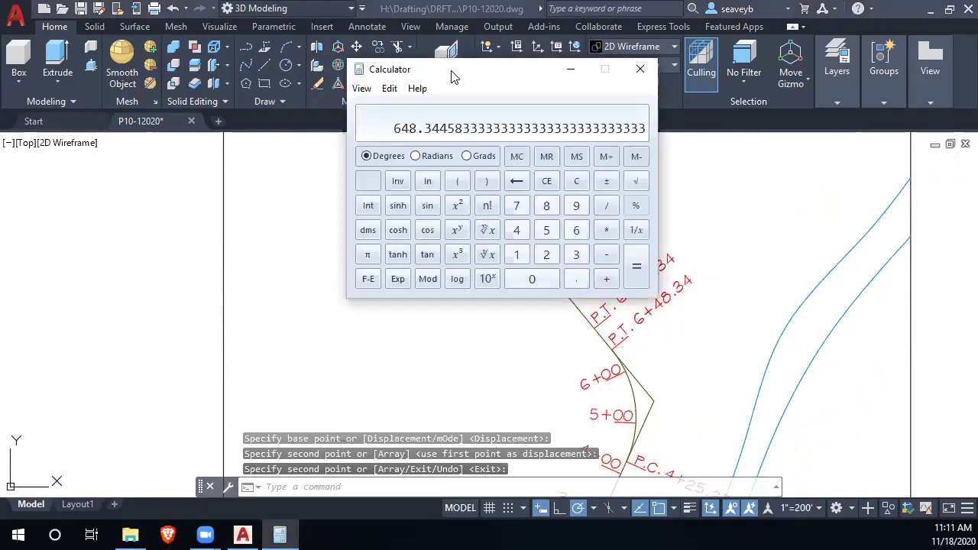
left_click(606, 255)
left_click(518, 212)
left_click(525, 277)
double_click(525, 278)
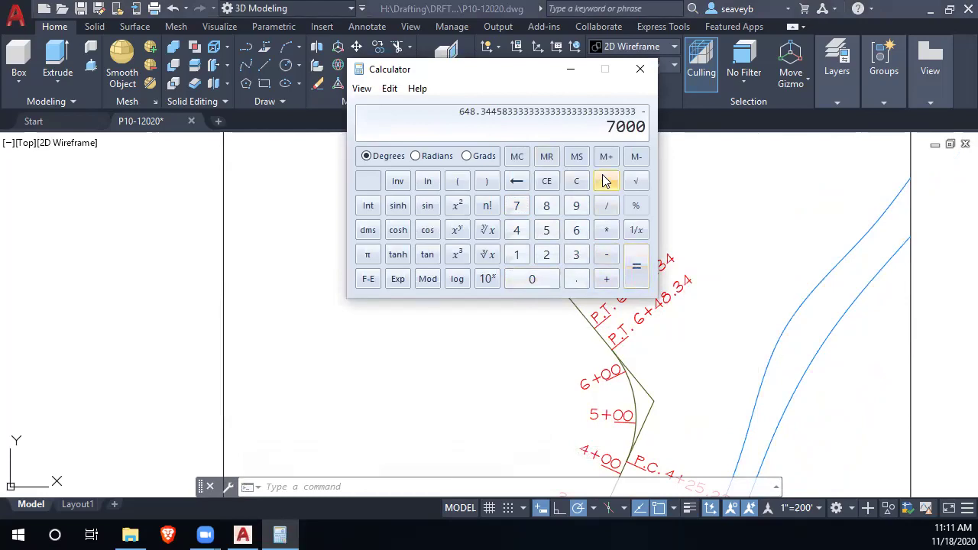
left_click(636, 266)
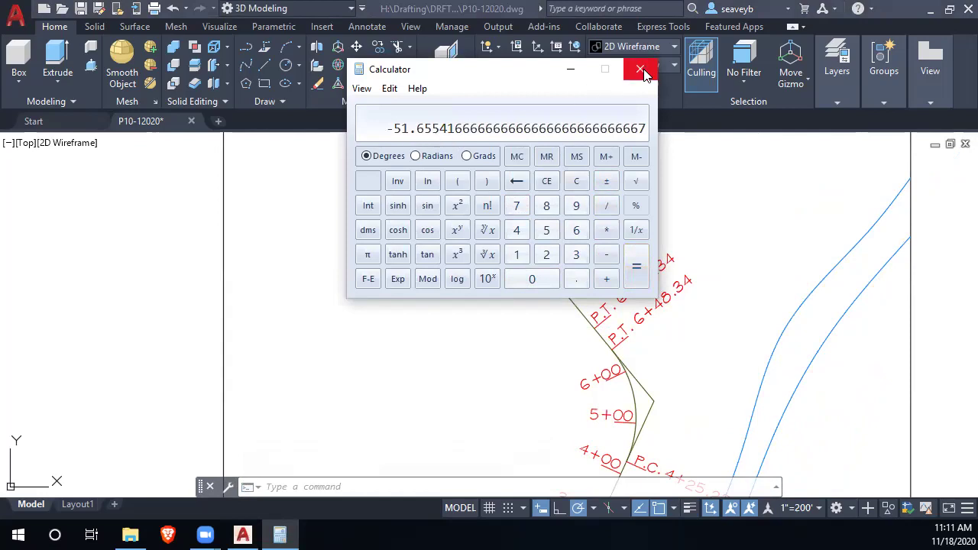
left_click(571, 69)
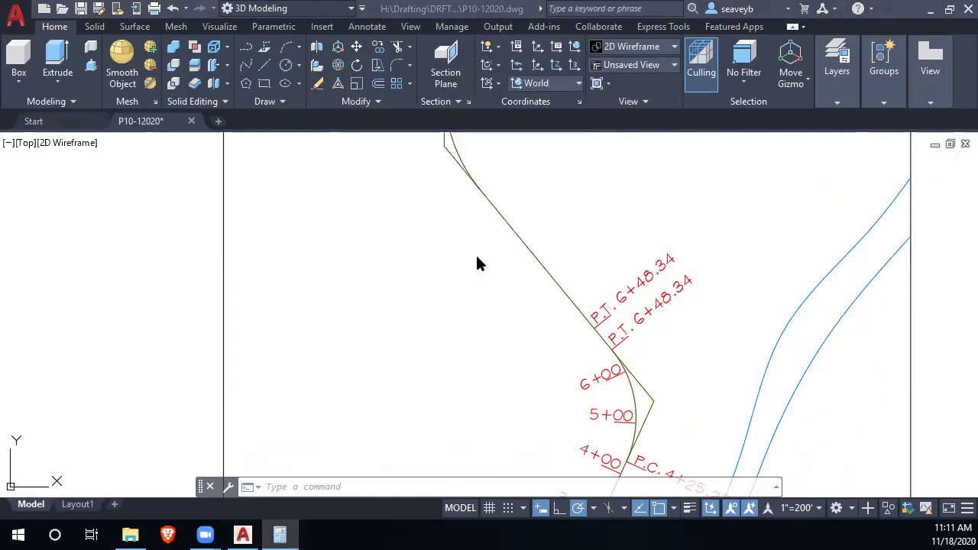
Remove the "P.T." prefix from the copied label at the offset tick and narrow its text box to fit.
left_click(617, 292)
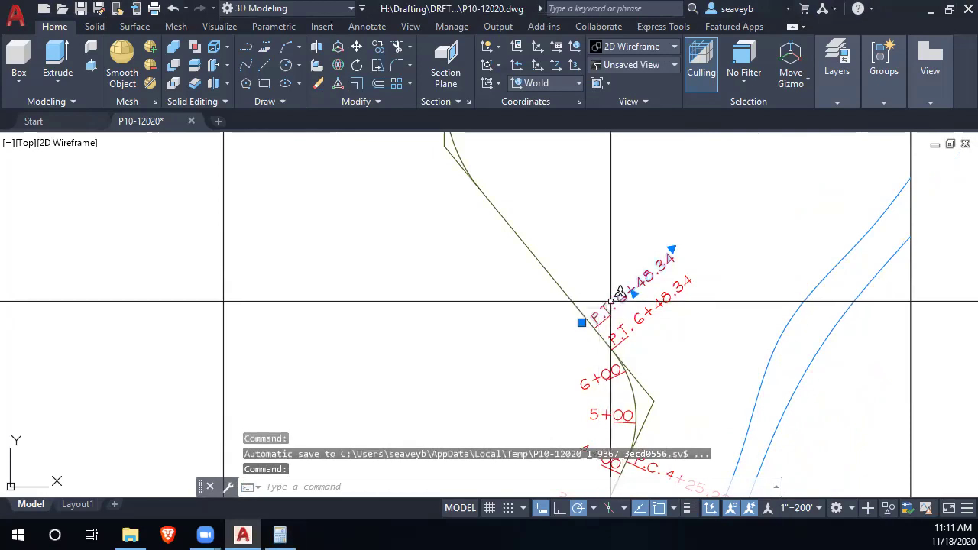
double_click(628, 291)
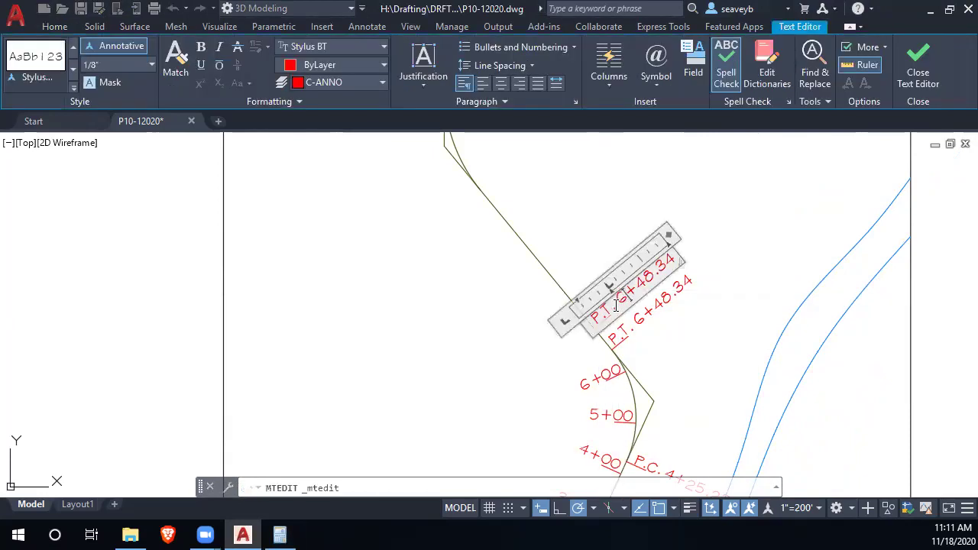
key("BackSpace")
key("BackSpace")
key("BackSpace")
key("BackSpace")
key("BackSpace")
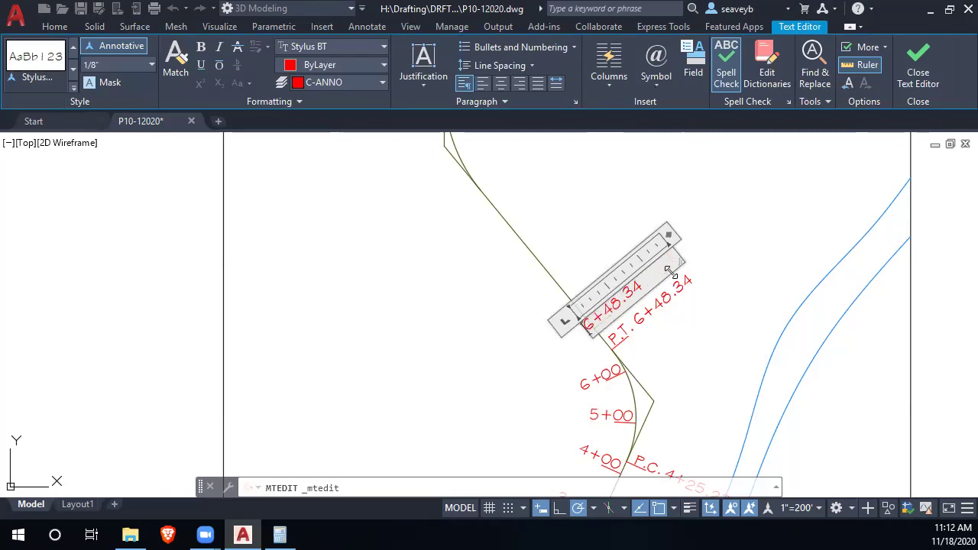
left_click_drag(670, 234, 639, 257)
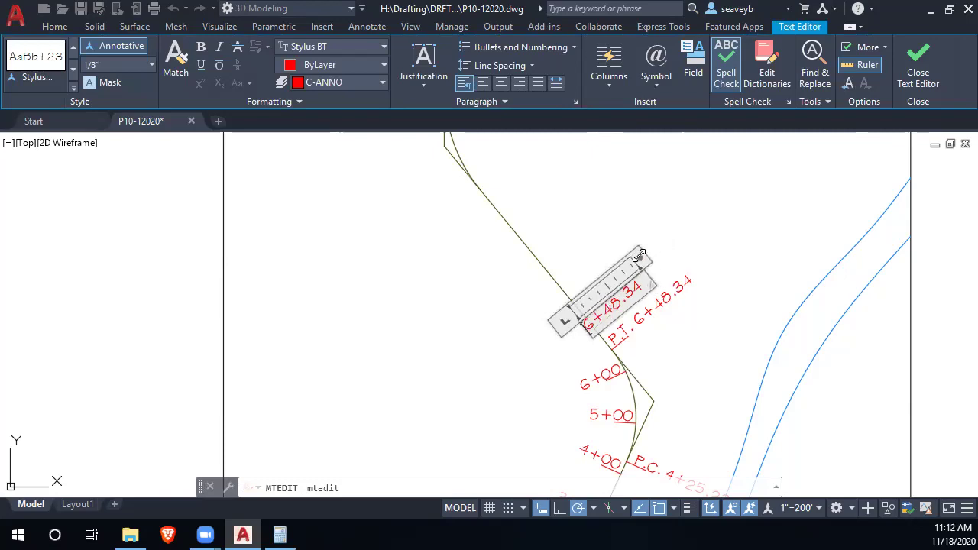
left_click(685, 241)
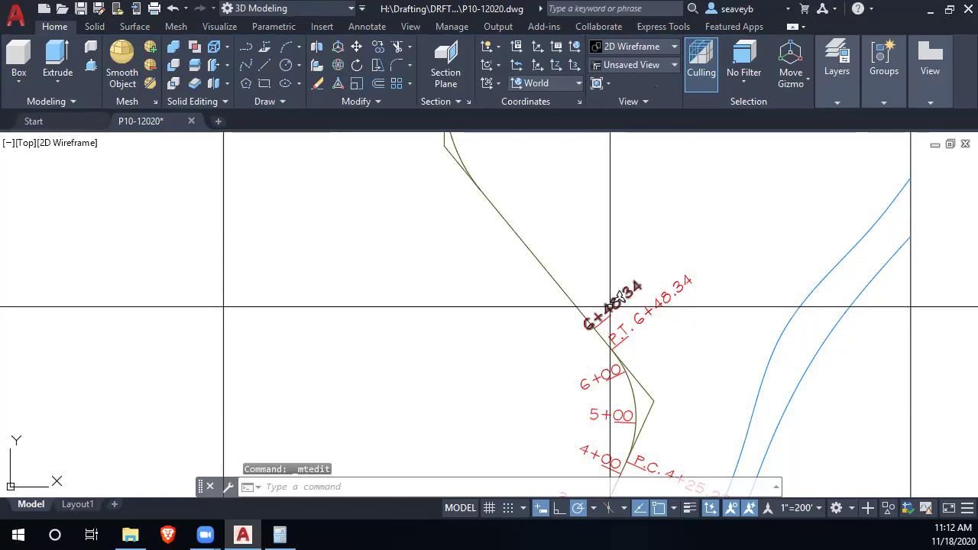
Shift the copied 6+48.34 label to line up with the offset tick and change its text to 7+00.
left_click(619, 298)
key("Escape")
key("Escape")
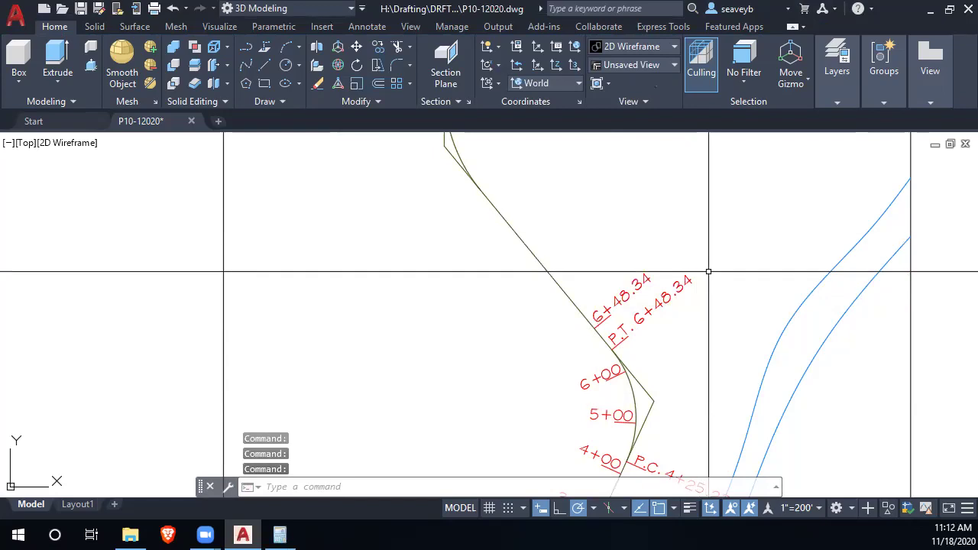
double_click(633, 296)
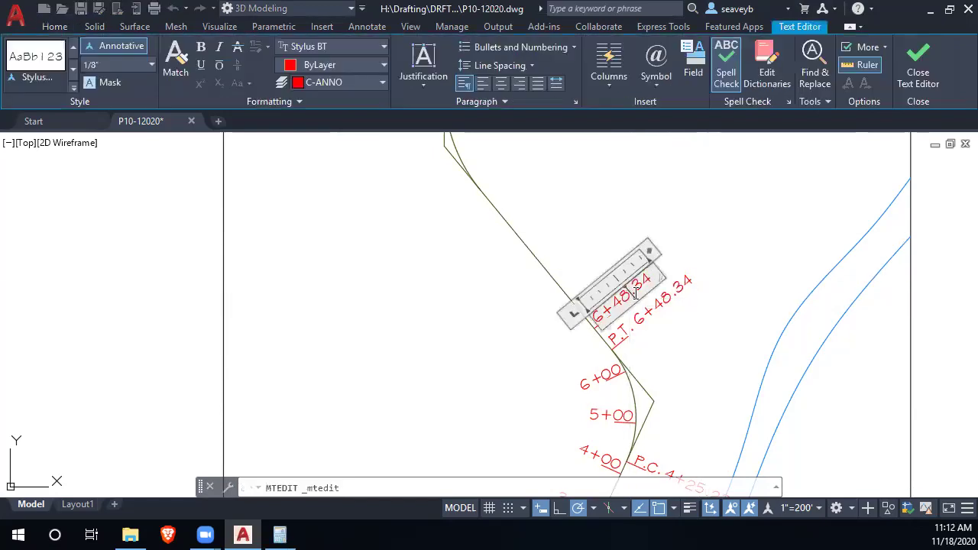
left_click_drag(654, 278, 619, 307)
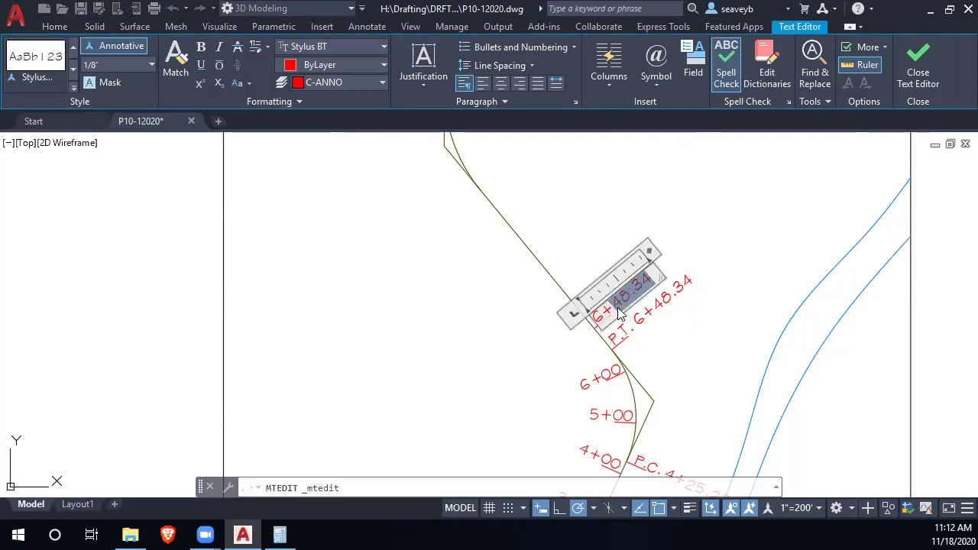
type("00")
left_click_drag(598, 316, 597, 315)
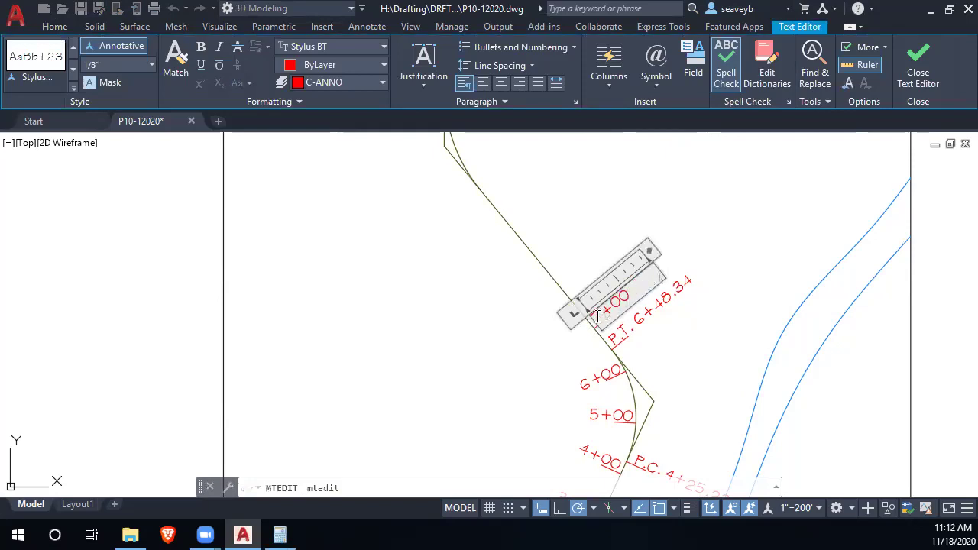
type("7")
left_click(601, 313)
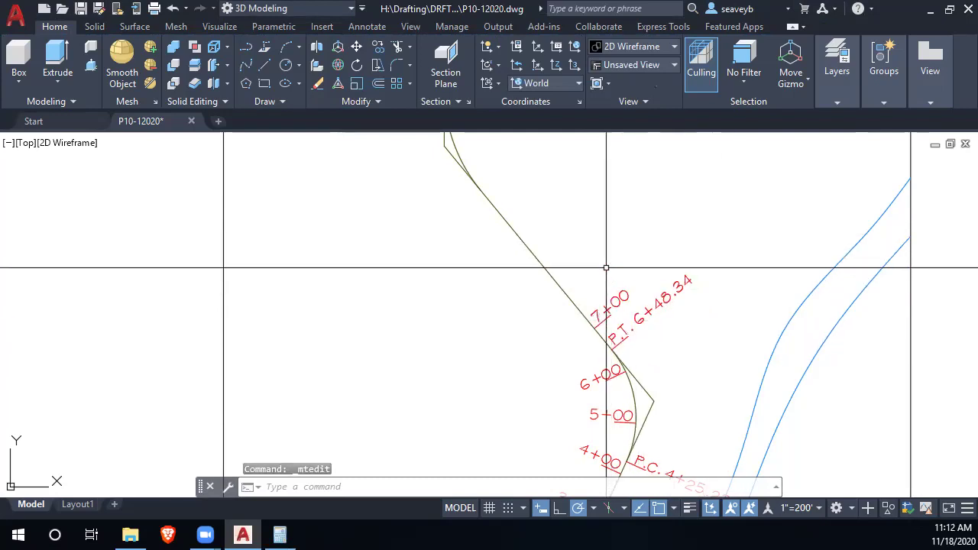
Offset the 7+00 tick successively at 100' to add four more ticks along the straight centerline toward the second curve.
type("o")
key("Return")
type("100'")
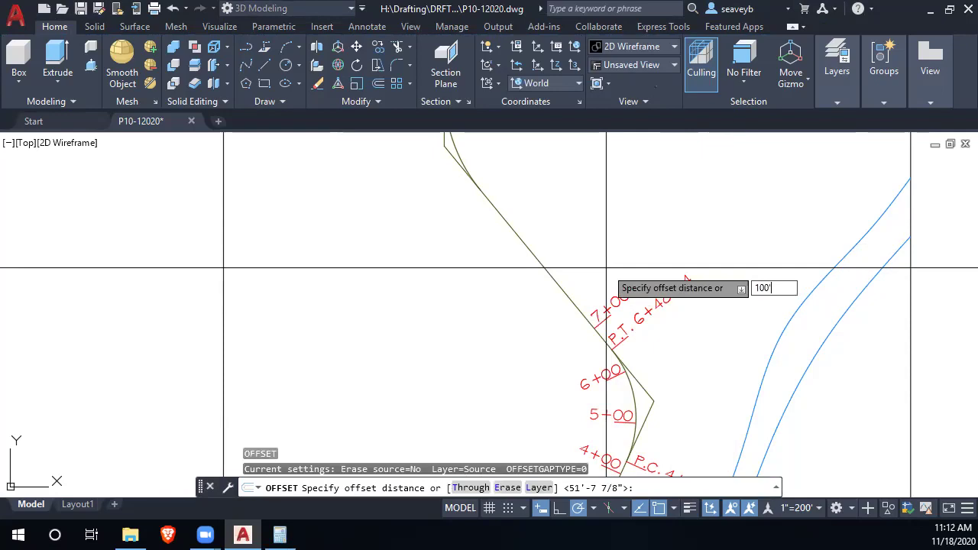
key("Return")
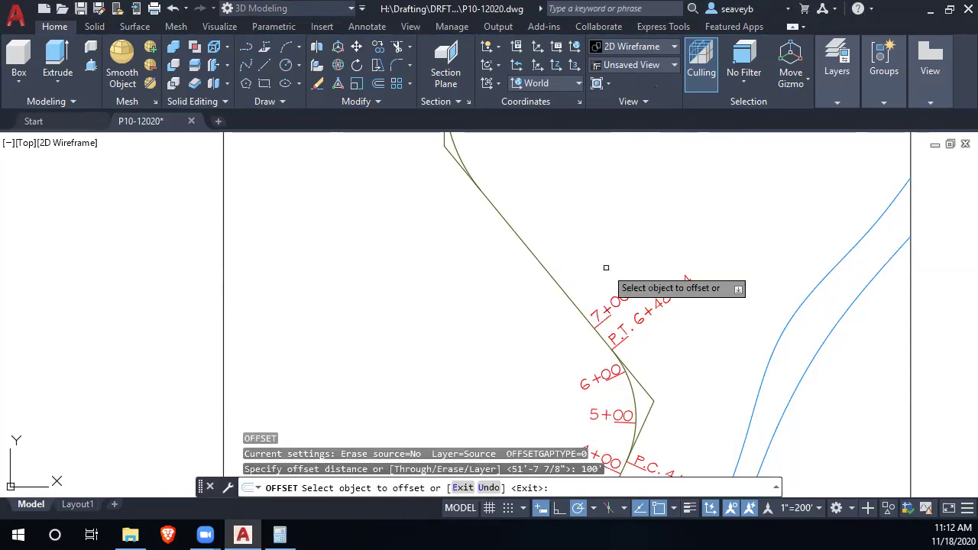
left_click(608, 318)
left_click(593, 290)
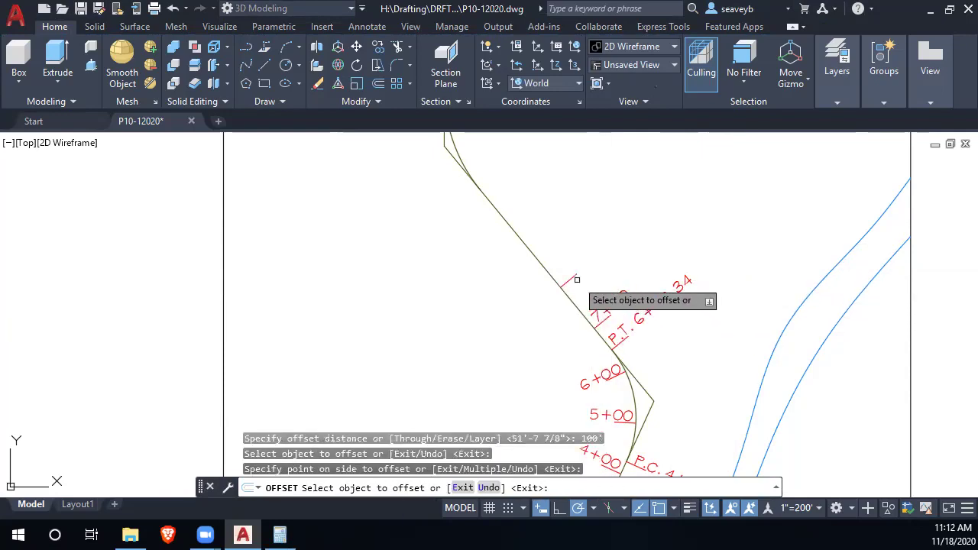
left_click(540, 258)
left_click(536, 244)
left_click(520, 234)
left_click(509, 200)
left_click(498, 197)
left_click(471, 156)
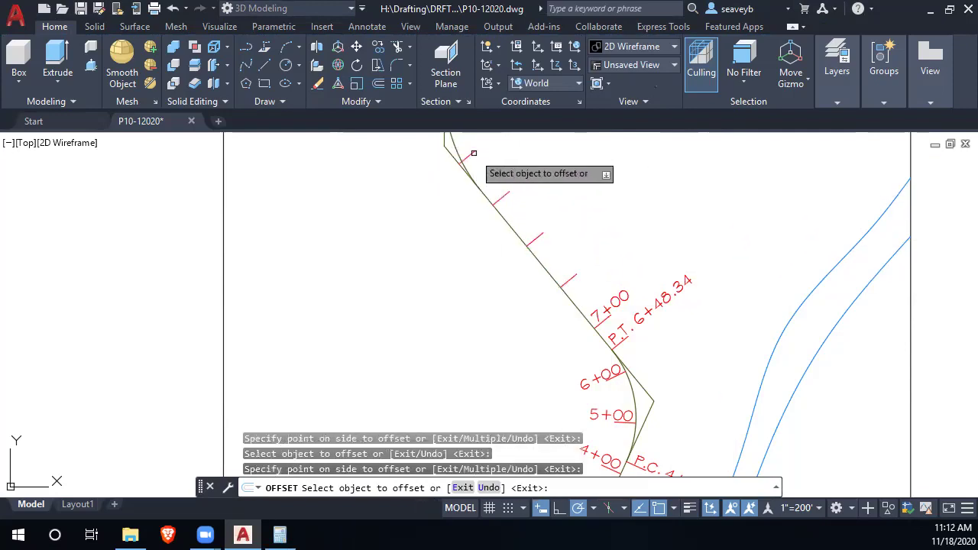
key("Return")
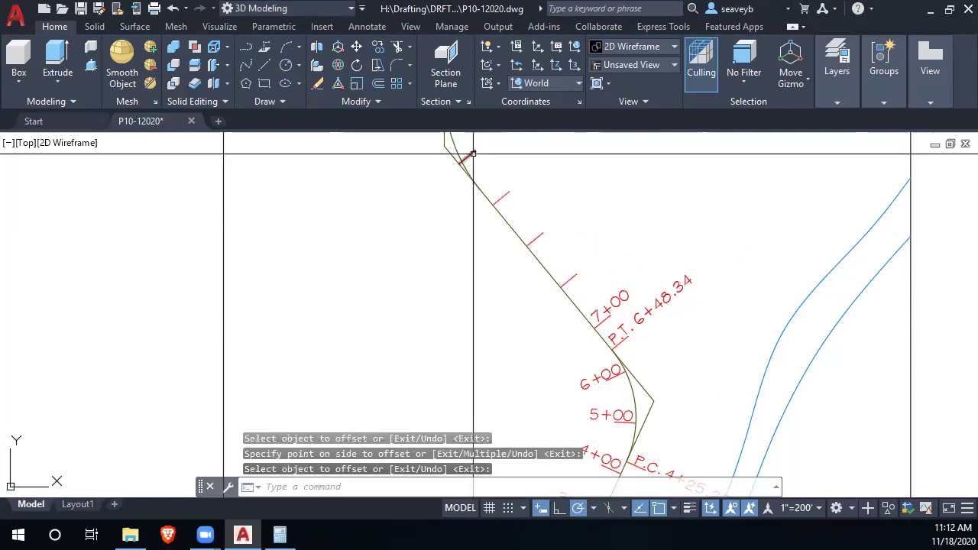
Move the last offset tick from its centerline end to the point where the straight centerline meets the second curve.
left_click(473, 154)
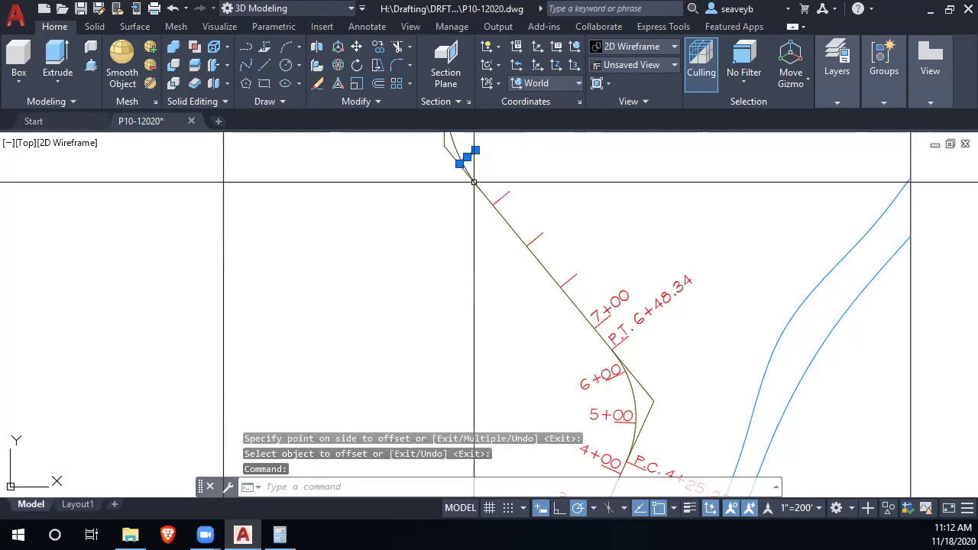
scroll(464, 172, "up", 2)
scroll(464, 172, "up", 2)
type("m")
key("Return")
left_click(447, 151)
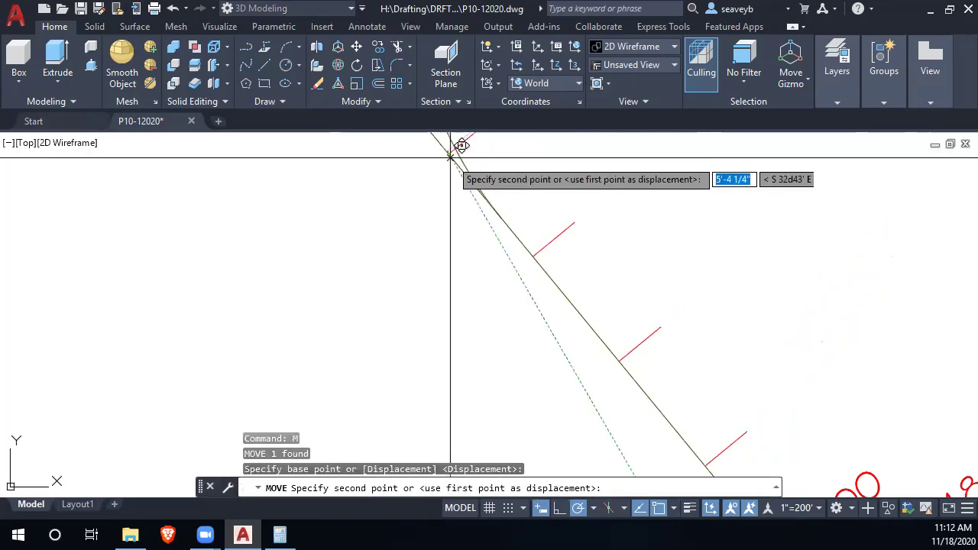
left_click(502, 218)
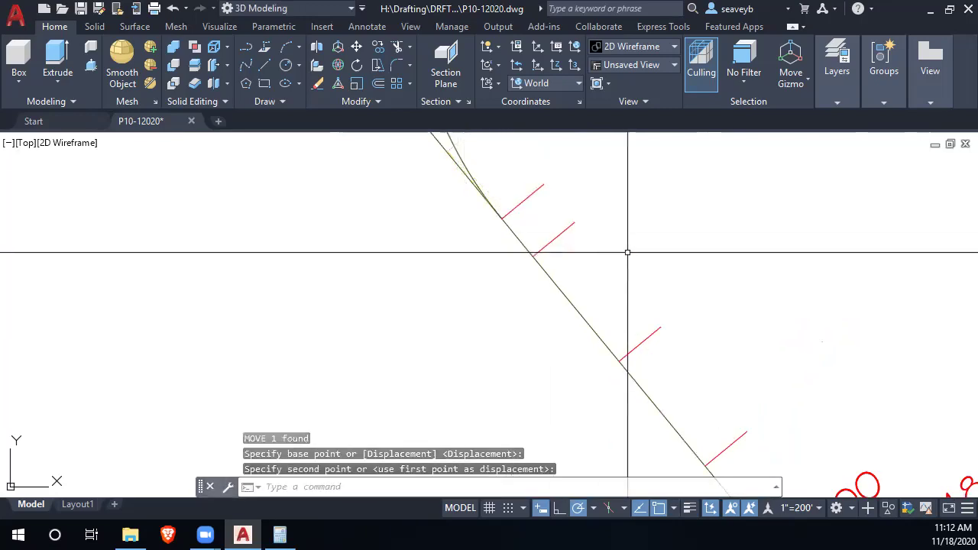
scroll(629, 251, "down", 2)
scroll(628, 252, "down", 2)
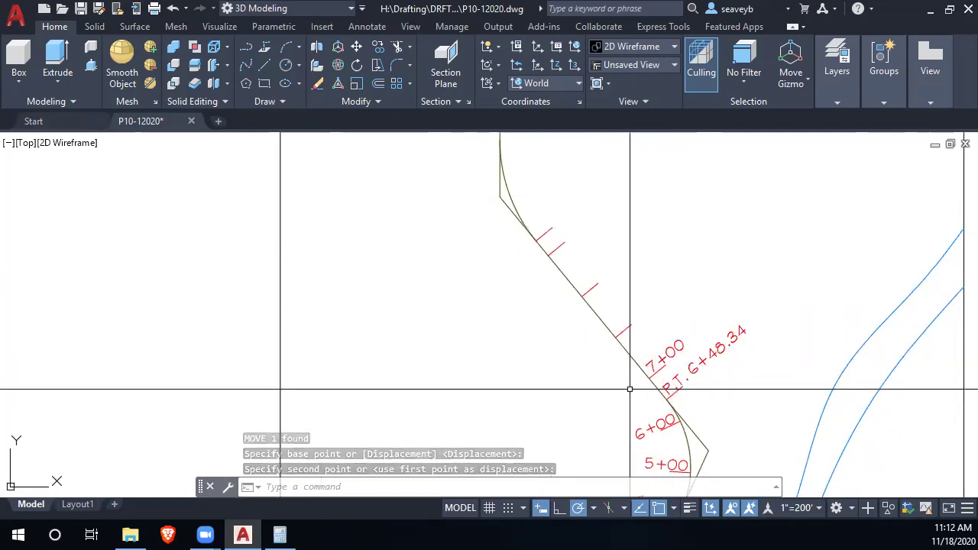
scroll(648, 334, "up", 1)
scroll(535, 221, "down", 1)
middle_click_drag(548, 221, 609, 369)
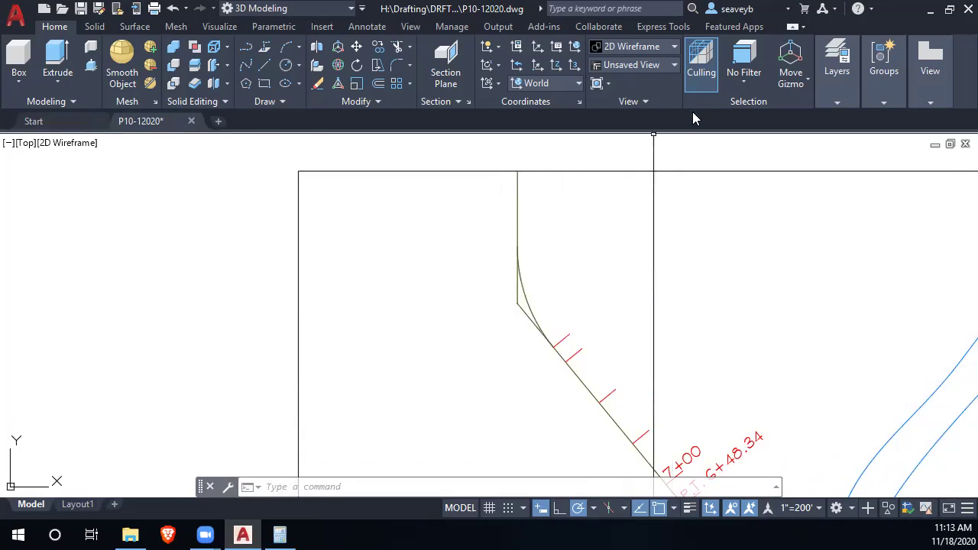
mouse_move(838, 77)
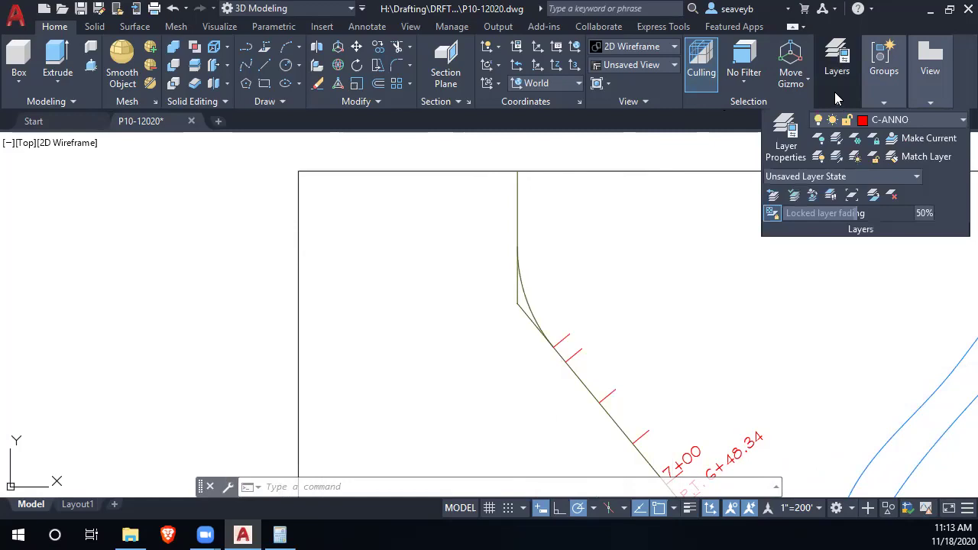
left_click(923, 121)
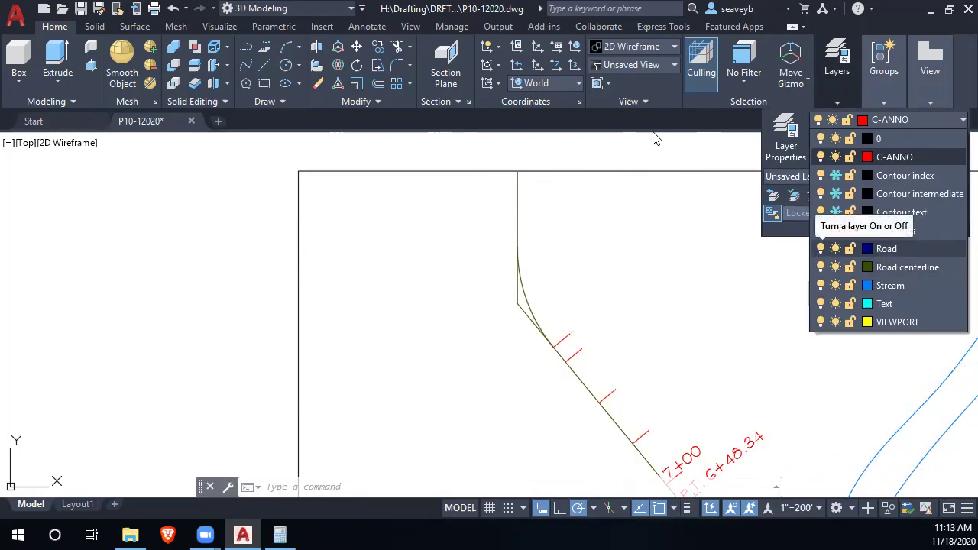
scroll(531, 270, "down", 6)
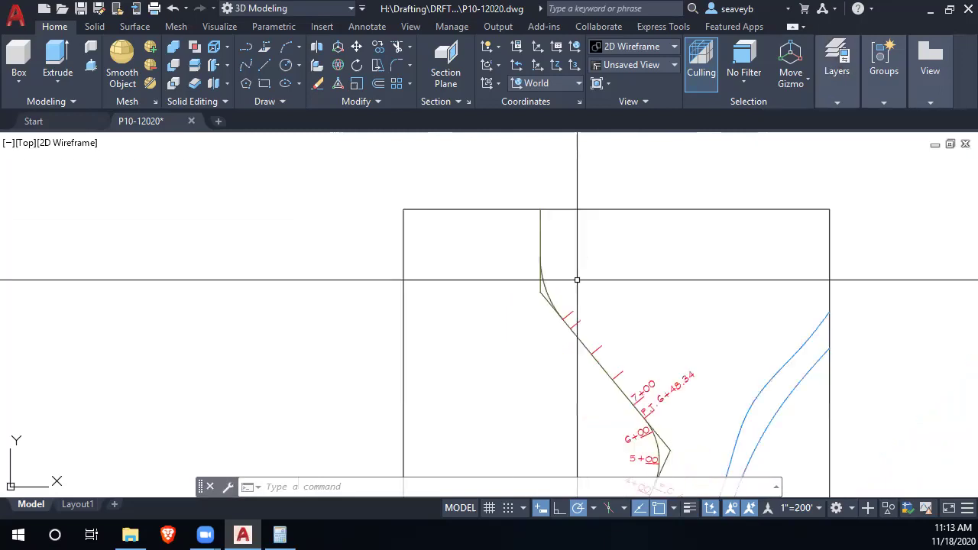
middle_click_drag(617, 350, 576, 252)
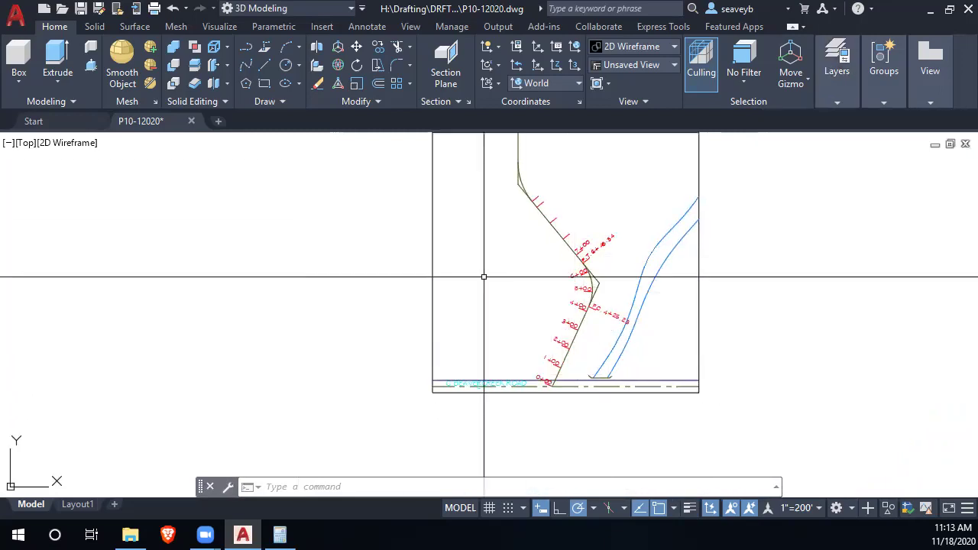